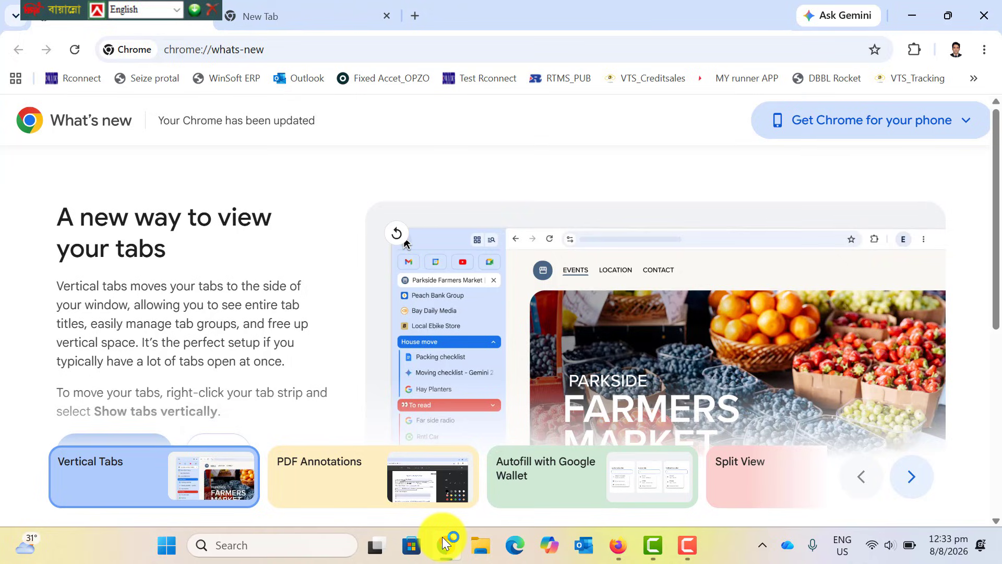
Close the What's New page and move the floating language toolbar out of the way.
{"action": "left_click", "coordinate": [333, 16]}
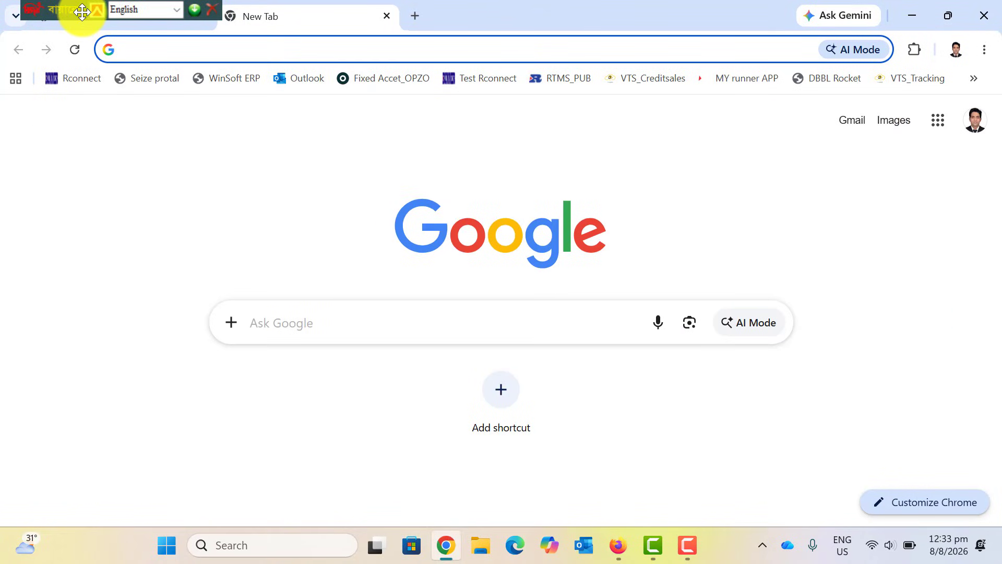
{"action": "left_click_drag", "start_coordinate": [83, 13], "coordinate": [285, 13]}
{"action": "left_click", "coordinate": [201, 16]}
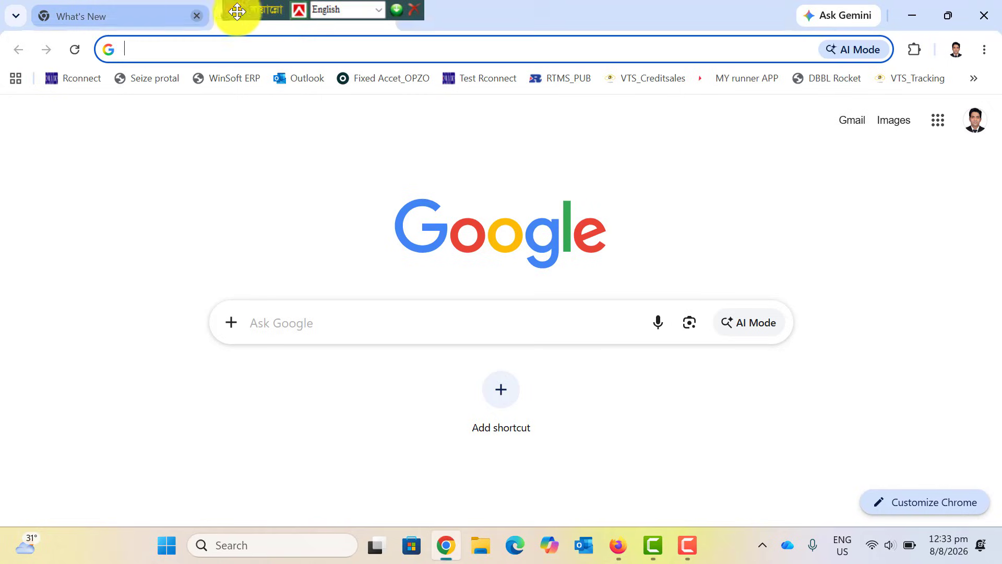
{"action": "left_click", "coordinate": [416, 8]}
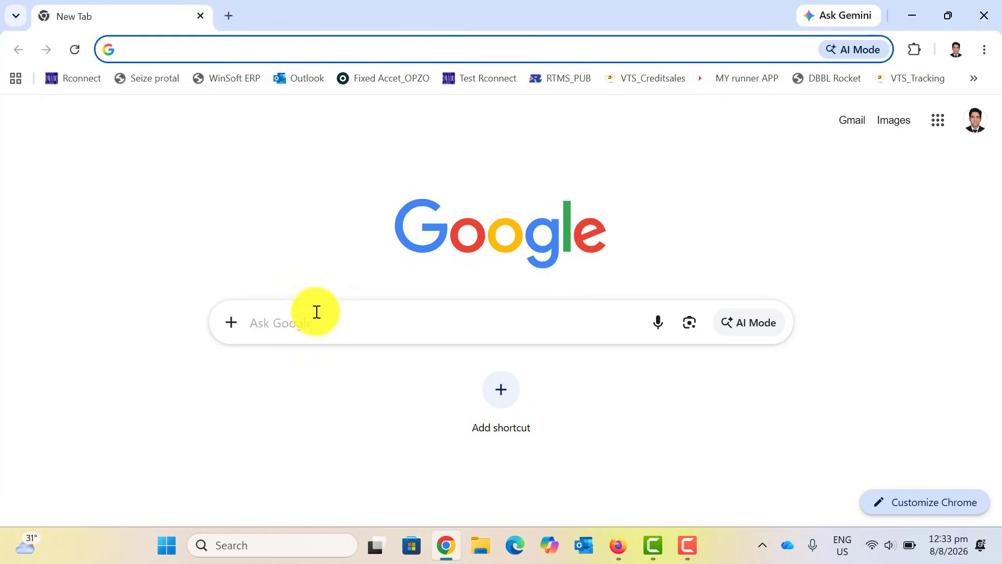
Search Google for 'ereturn' using the suggested query.
{"action": "left_click", "coordinate": [297, 326]}
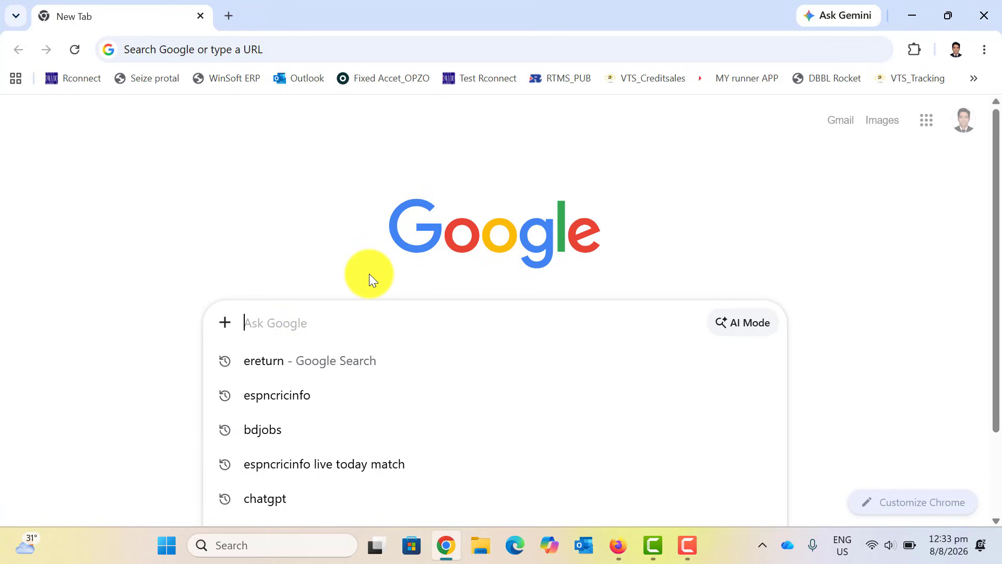
{"action": "type", "text": "ereturn"}
{"action": "key", "text": "Return"}
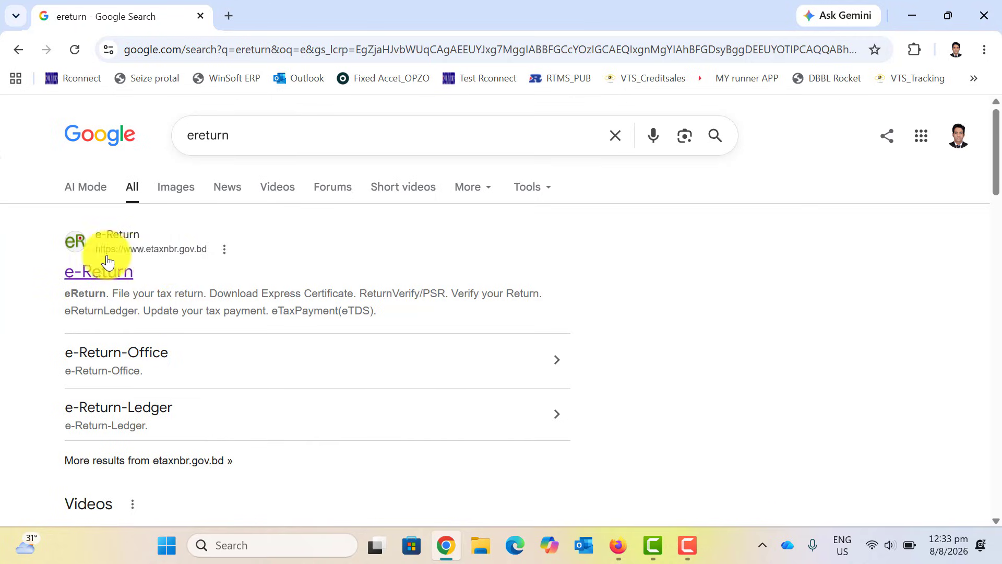
Open the e-Return site, back out of the sign-up path, and reopen the eReturn service.
{"action": "left_click", "coordinate": [80, 273]}
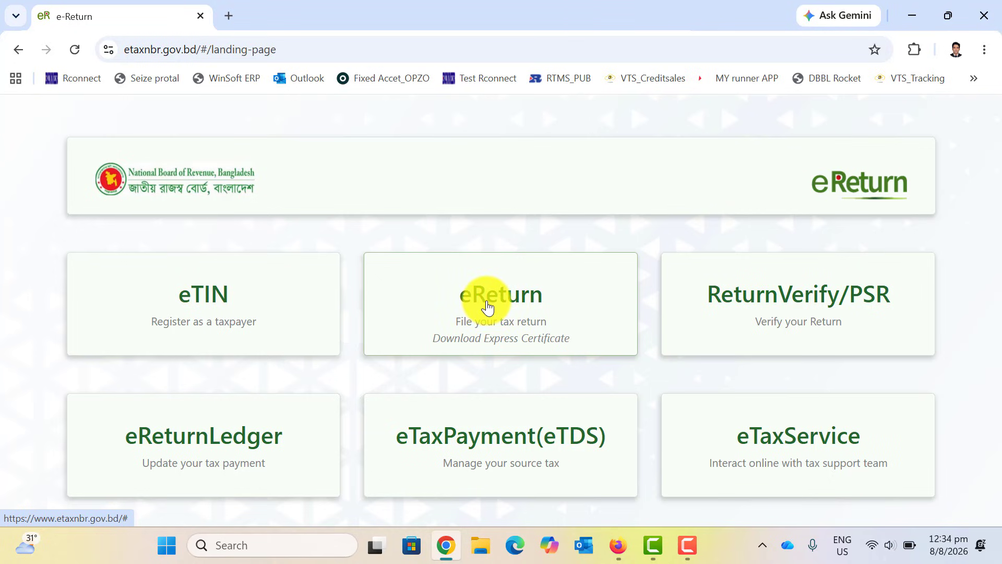
{"action": "left_click", "coordinate": [486, 307]}
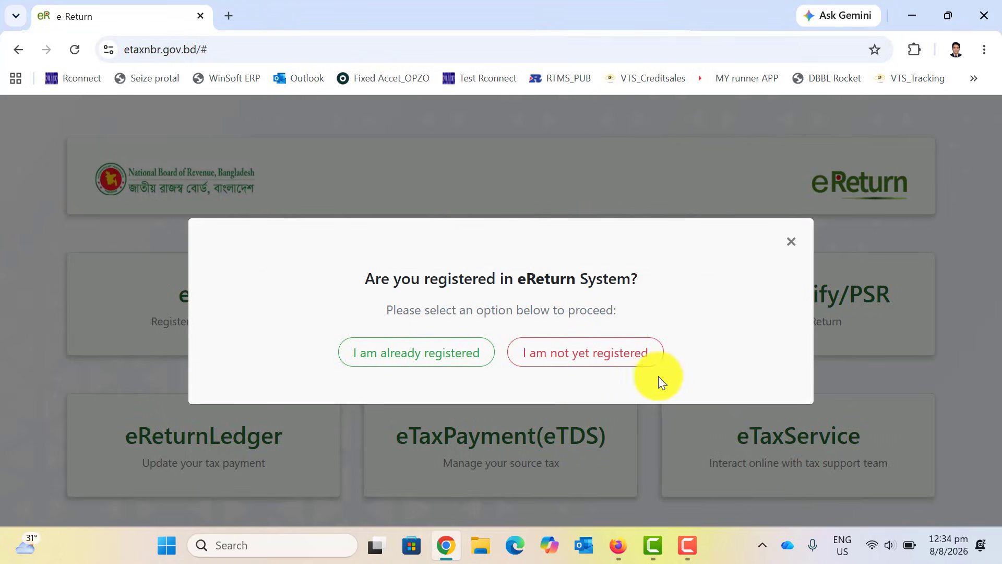
{"action": "left_click", "coordinate": [563, 369]}
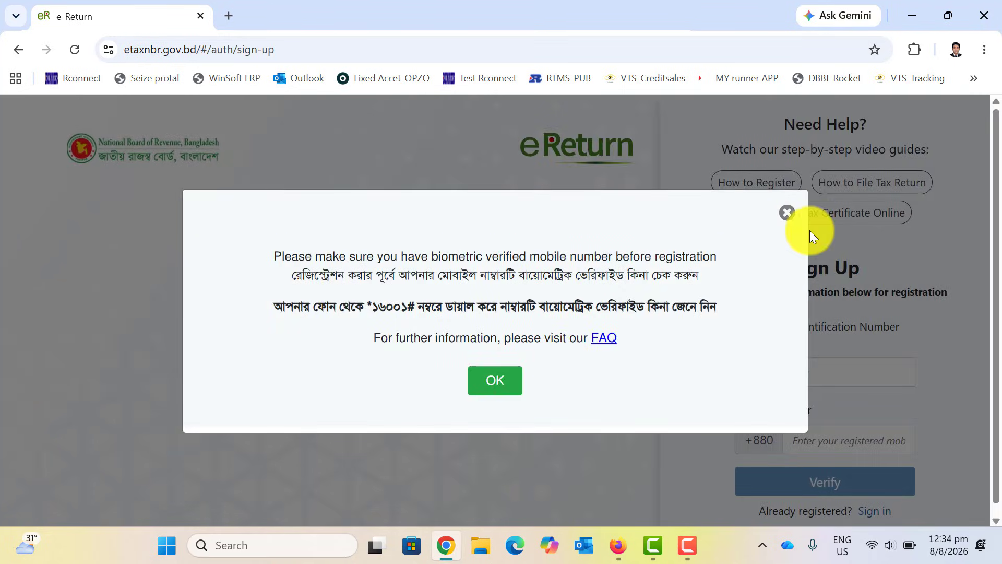
{"action": "left_click", "coordinate": [787, 213]}
{"action": "scroll", "coordinate": [679, 382], "scroll_direction": "down", "scroll_amount": 1}
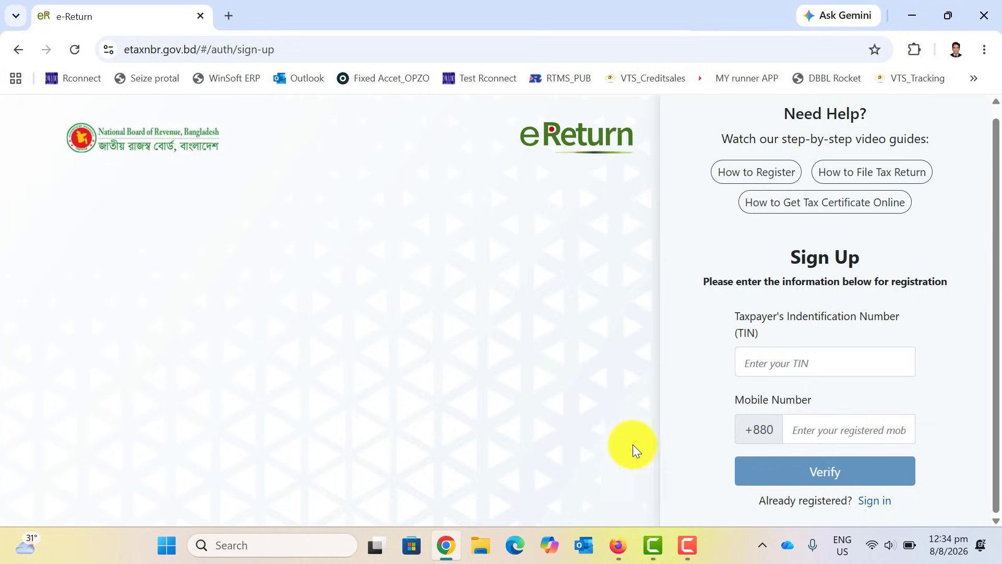
{"action": "left_click", "coordinate": [18, 49]}
{"action": "left_click", "coordinate": [484, 298]}
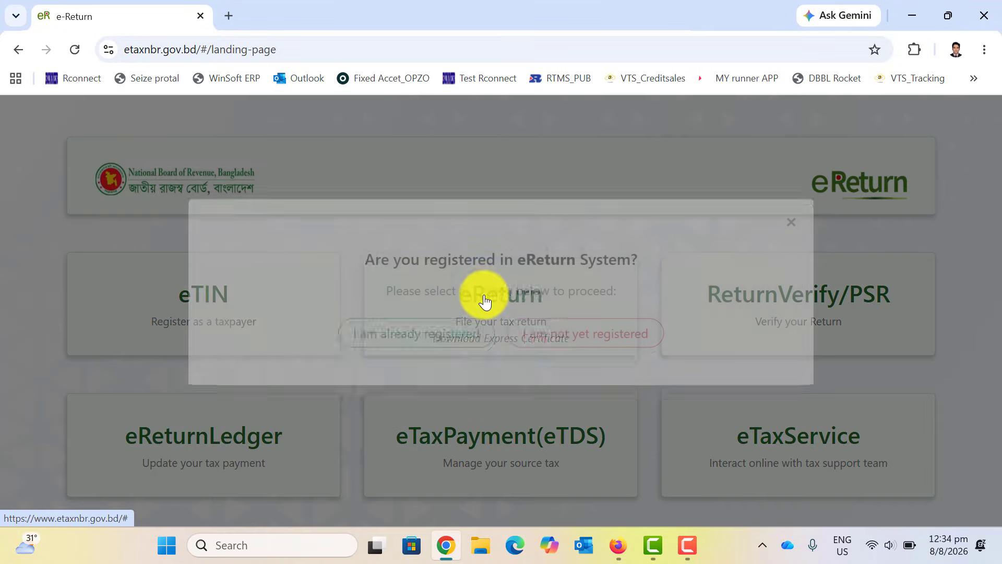
Sign in as an already registered taxpayer with the autofilled TIN and password.
{"action": "left_click", "coordinate": [392, 368]}
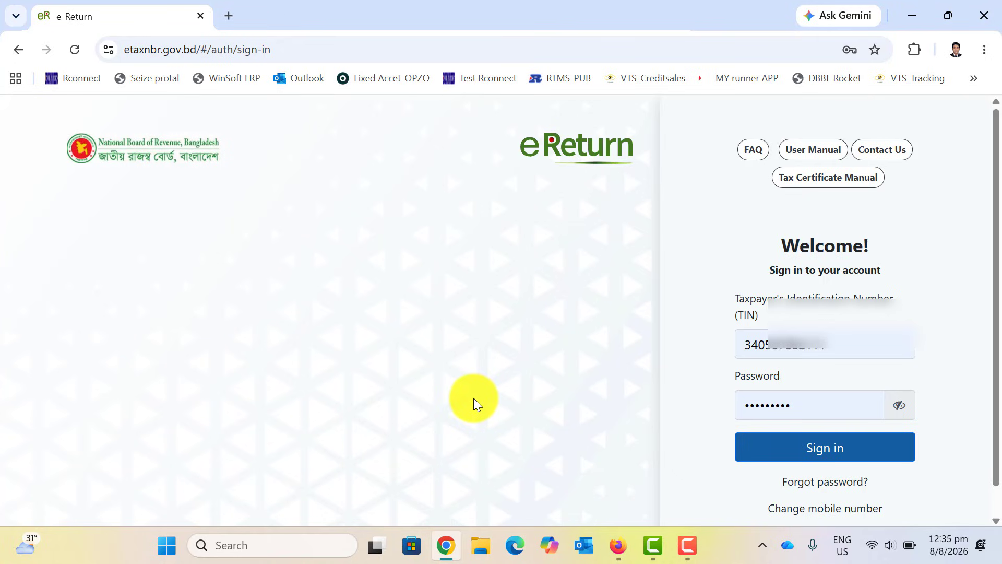
{"action": "scroll", "coordinate": [477, 408], "scroll_direction": "down", "scroll_amount": 1}
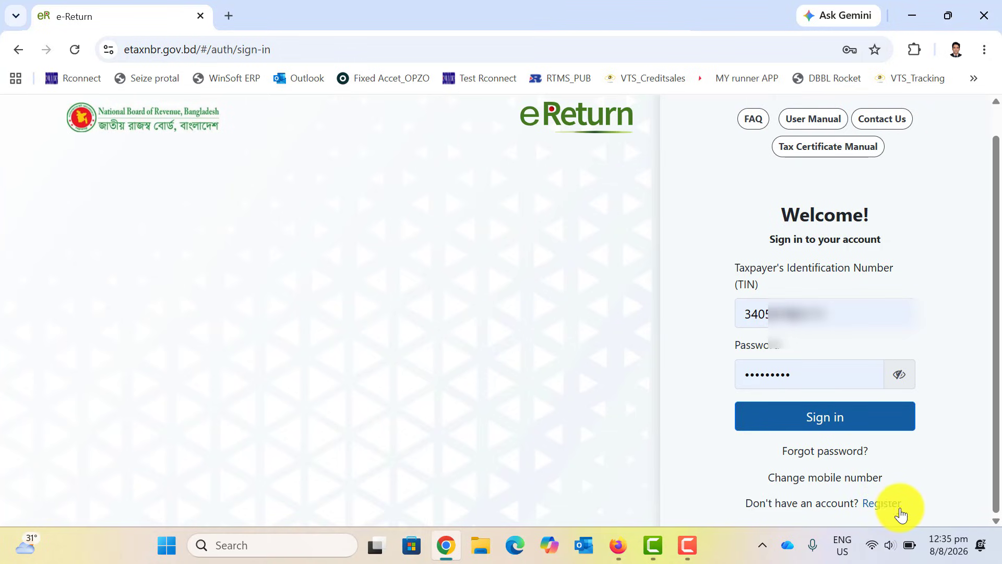
{"action": "left_click", "coordinate": [788, 420]}
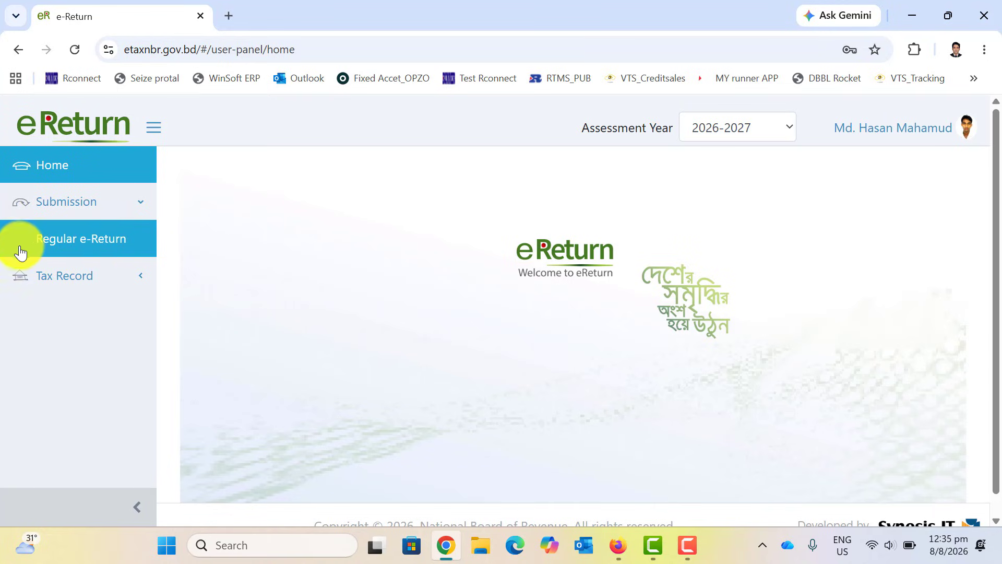
Open Regular e-Return under Submission and review the 2026-2027 income year dates.
{"action": "left_click", "coordinate": [140, 208]}
{"action": "left_click", "coordinate": [140, 207]}
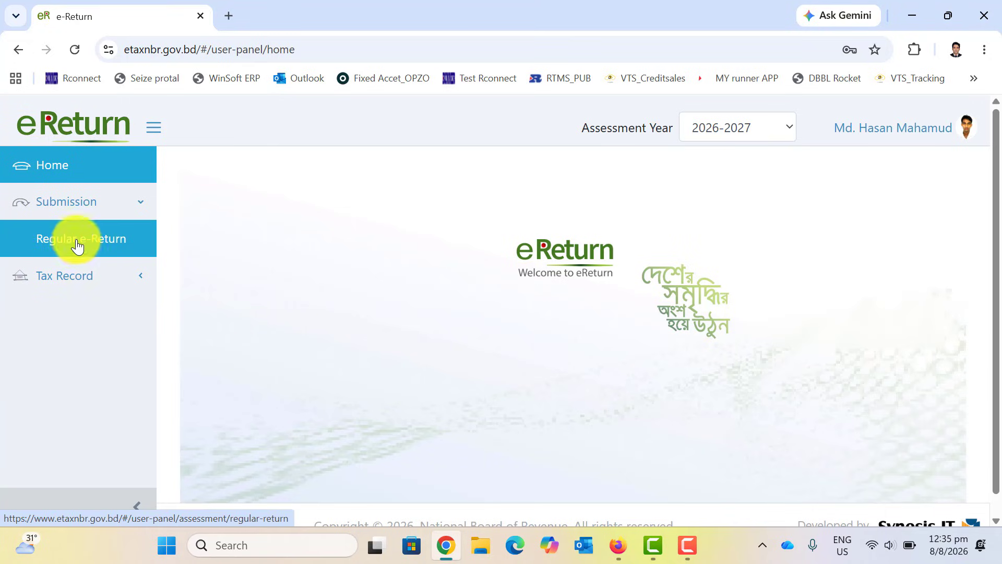
{"action": "left_click", "coordinate": [90, 241]}
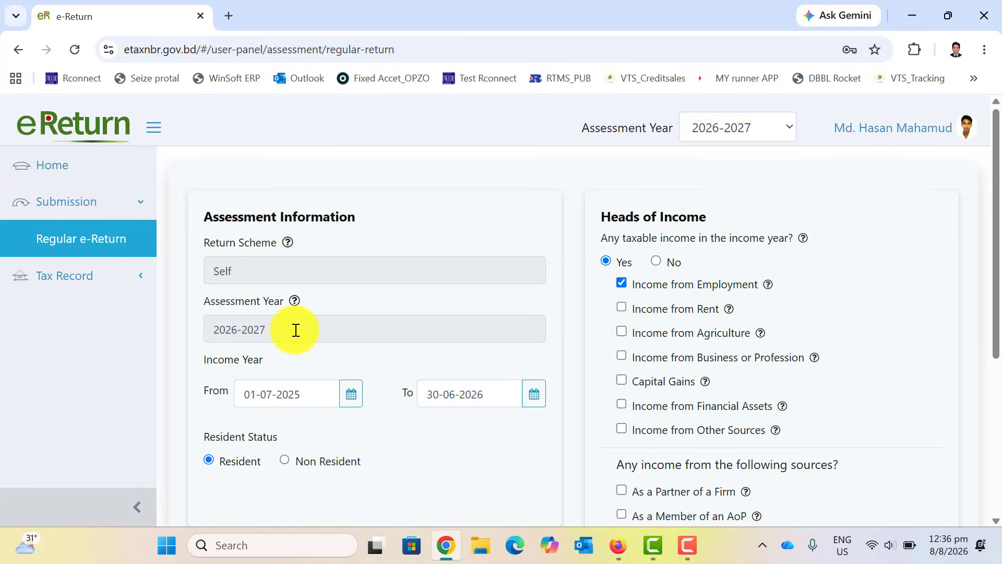
{"action": "scroll", "coordinate": [296, 330], "scroll_direction": "down", "scroll_amount": 1}
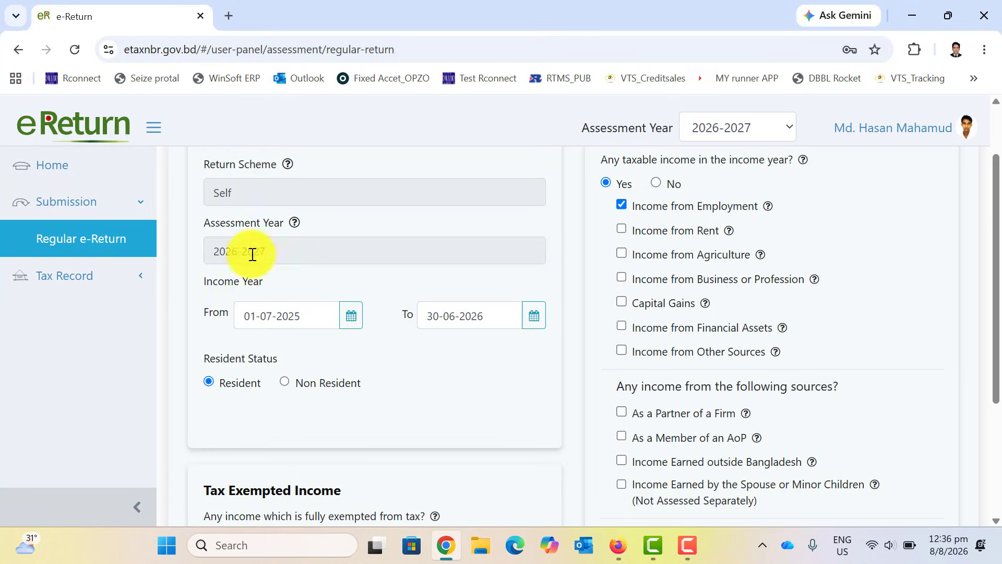
{"action": "triple_click", "coordinate": [496, 312]}
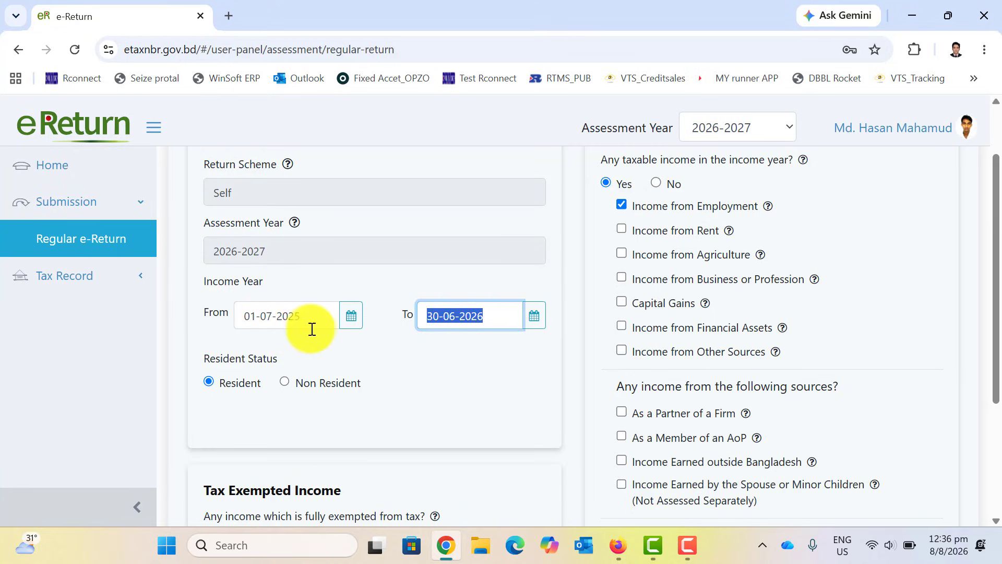
{"action": "left_click", "coordinate": [412, 355]}
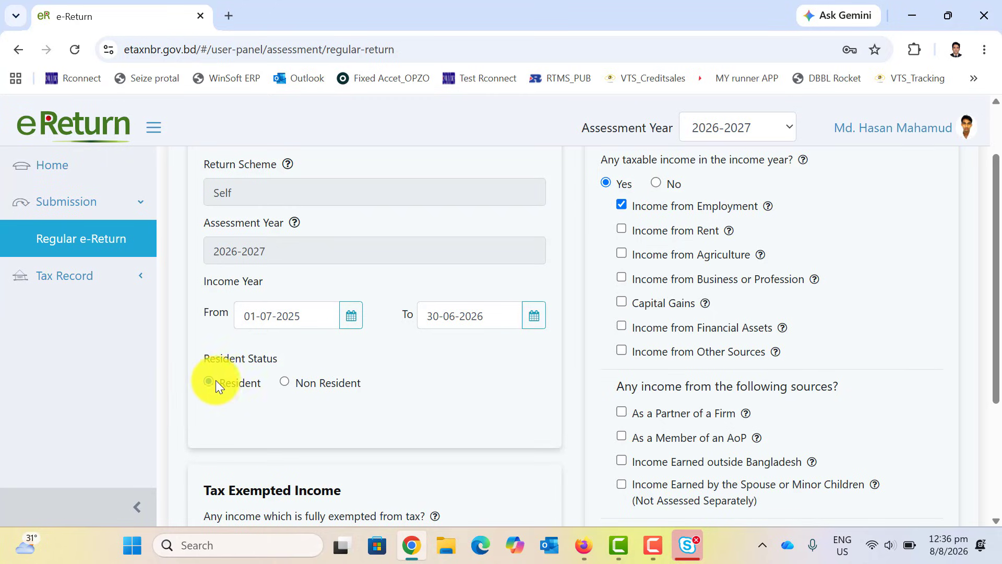
{"action": "scroll", "coordinate": [255, 395], "scroll_direction": "down", "scroll_amount": 3}
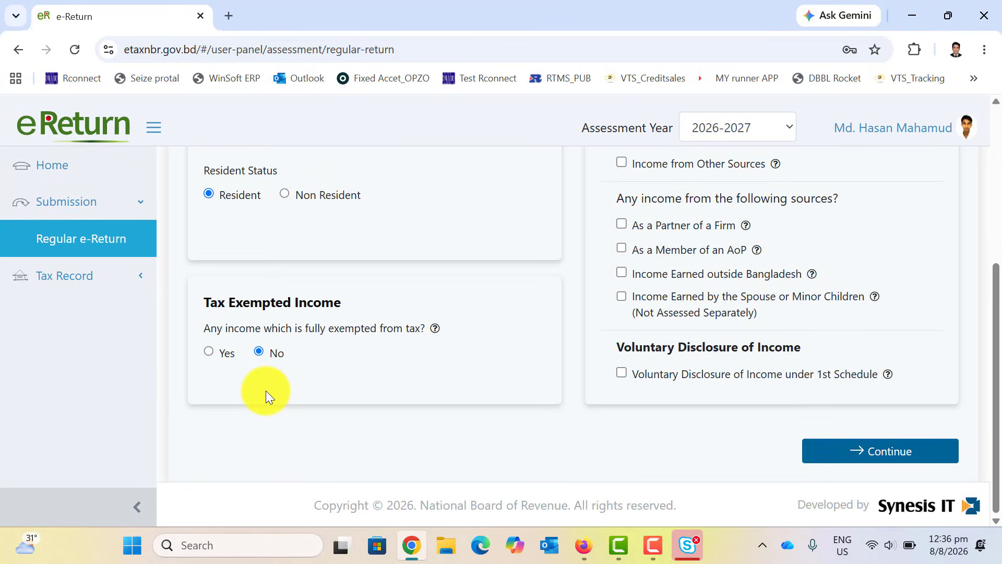
{"action": "scroll", "coordinate": [266, 390], "scroll_direction": "up", "scroll_amount": 4}
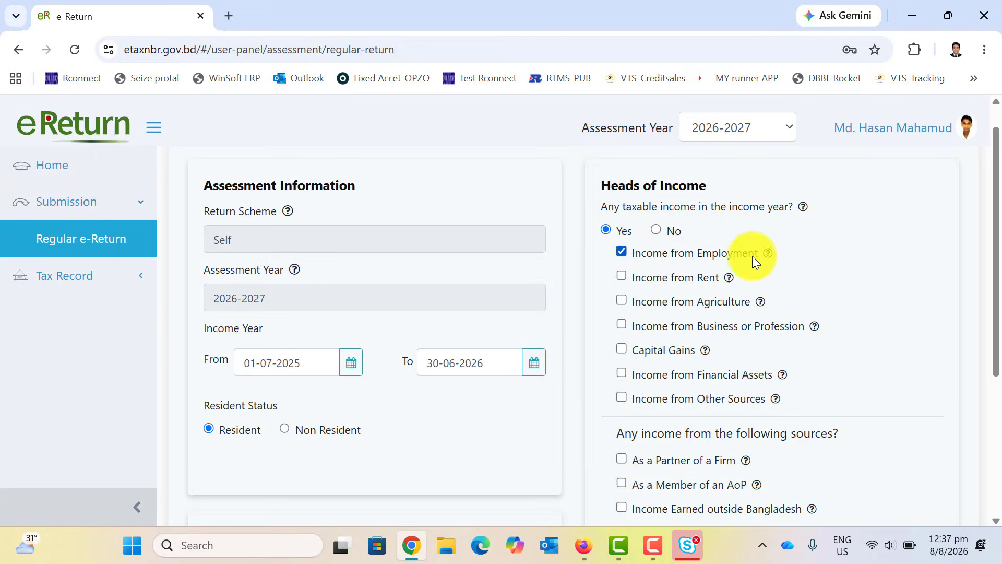
Remove Income from Rent and Income from Agriculture from the heads of income, confirming each deletion.
{"action": "scroll", "coordinate": [778, 256], "scroll_direction": "down", "scroll_amount": 1}
{"action": "scroll", "coordinate": [778, 255], "scroll_direction": "down", "scroll_amount": 3}
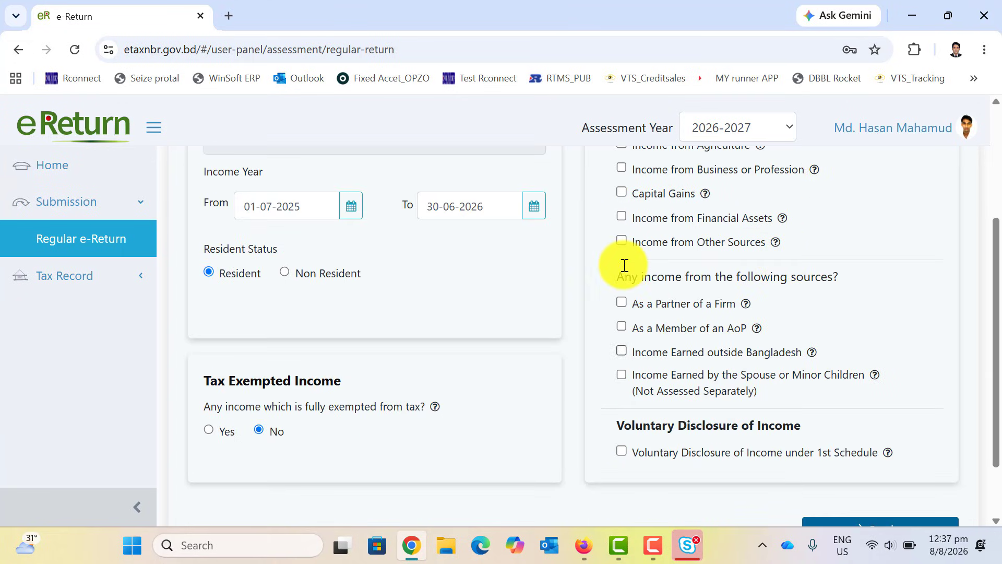
{"action": "scroll", "coordinate": [687, 313], "scroll_direction": "up", "scroll_amount": 4}
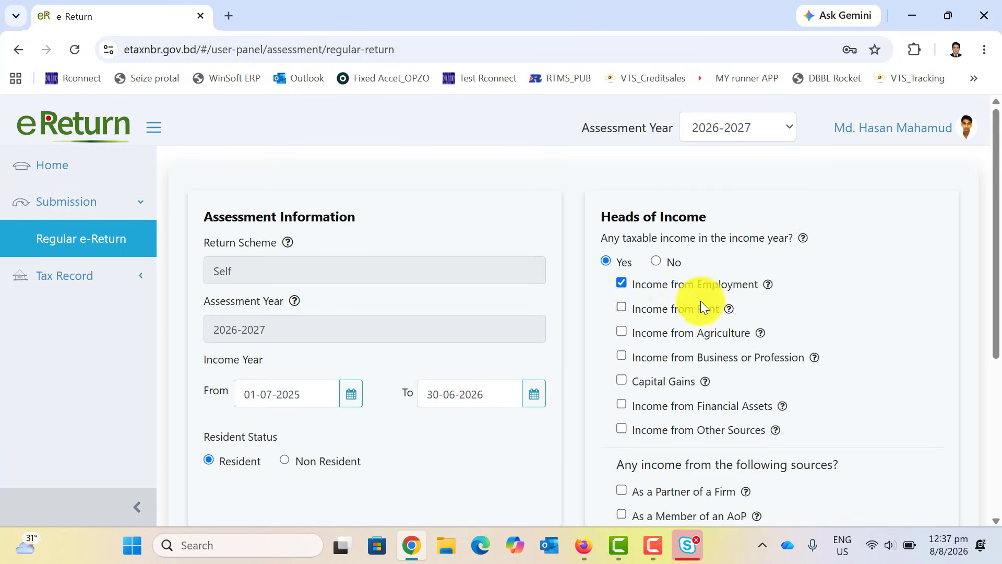
{"action": "scroll", "coordinate": [674, 299], "scroll_direction": "down", "scroll_amount": 5}
{"action": "scroll", "coordinate": [675, 301], "scroll_direction": "up", "scroll_amount": 4}
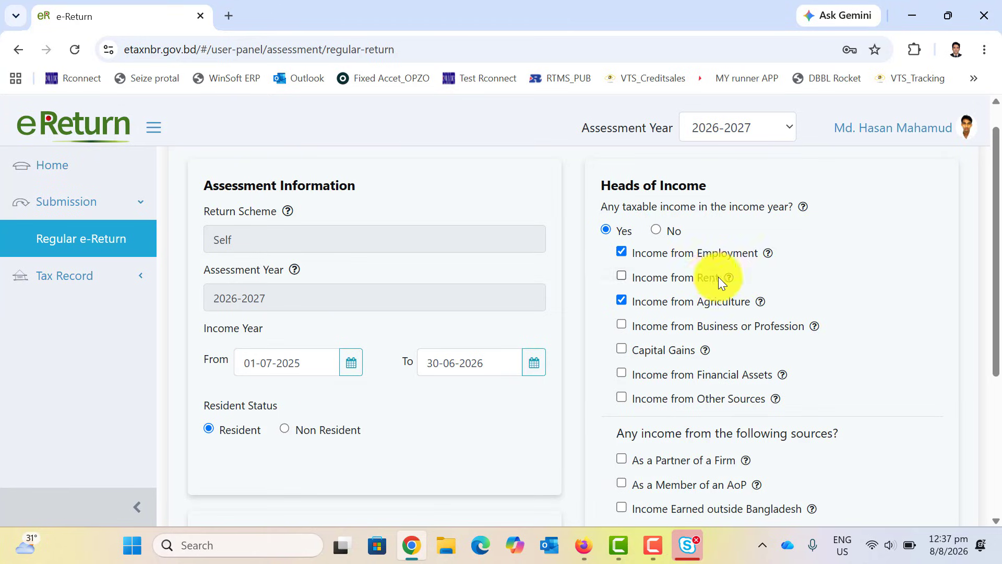
{"action": "left_click", "coordinate": [622, 275]}
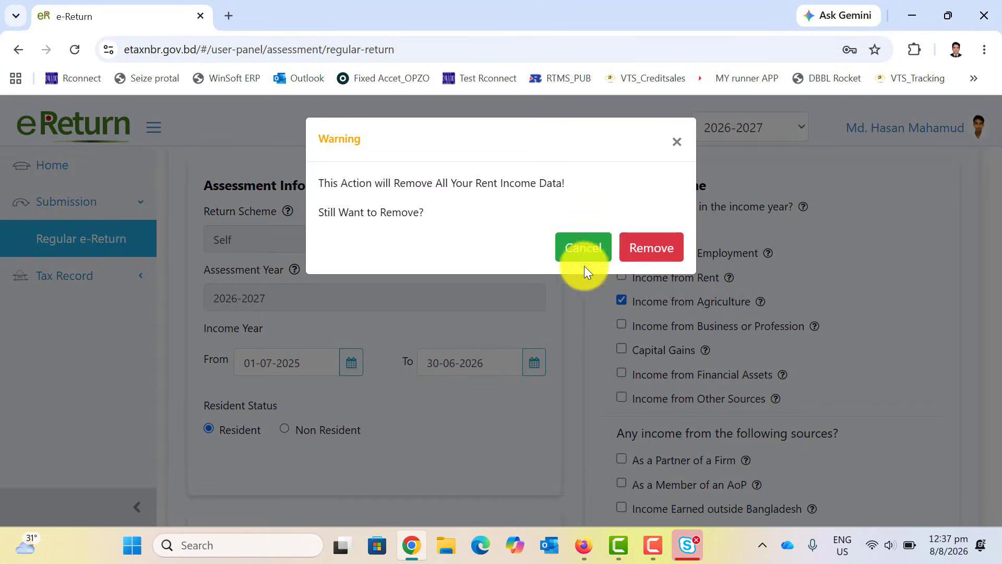
{"action": "left_click", "coordinate": [646, 252]}
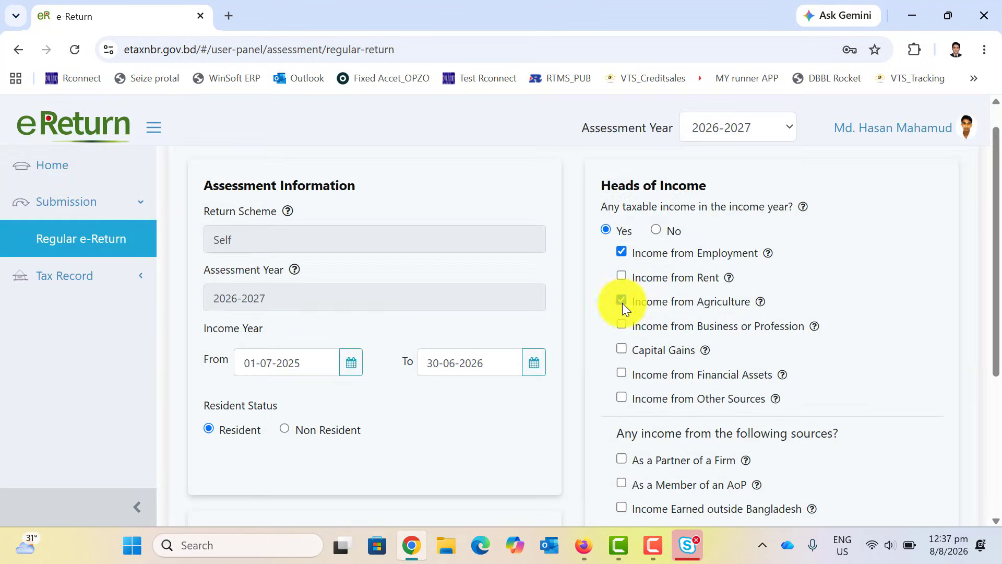
{"action": "left_click", "coordinate": [622, 302]}
{"action": "left_click", "coordinate": [651, 246]}
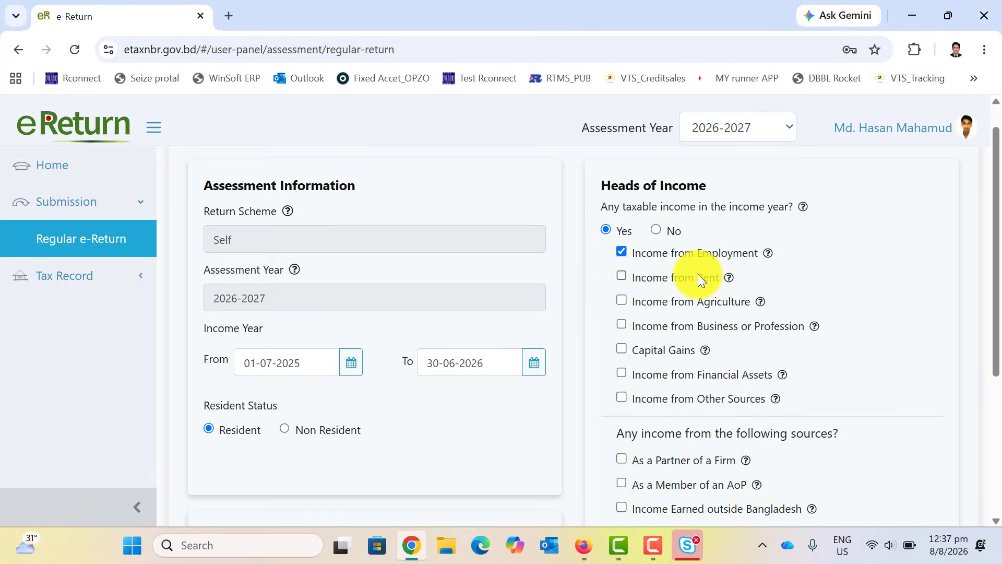
Save the assessment answers and continue to Additional Information.
{"action": "scroll", "coordinate": [703, 290], "scroll_direction": "down", "scroll_amount": 1}
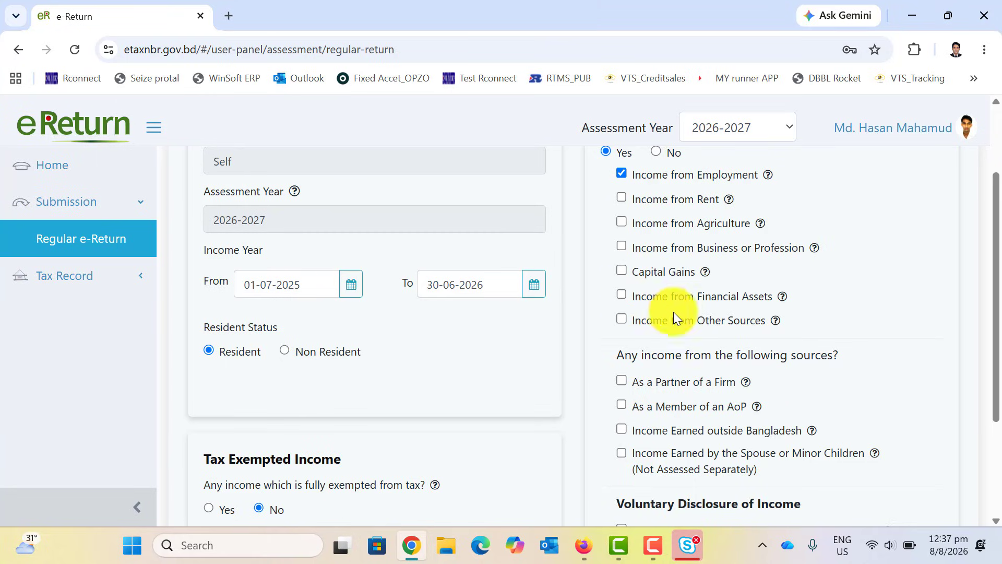
{"action": "mouse_move", "coordinate": [786, 300]}
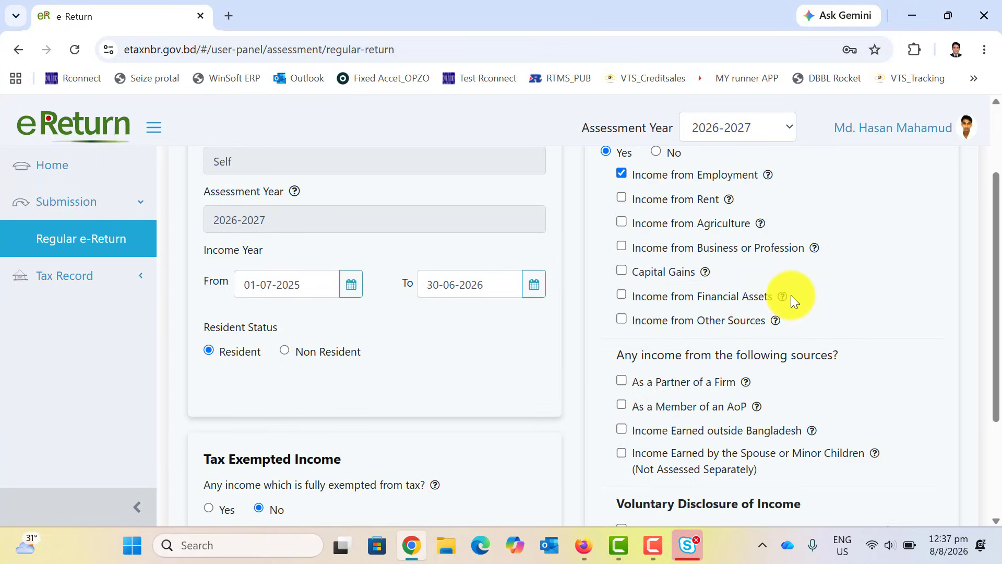
{"action": "scroll", "coordinate": [791, 295], "scroll_direction": "down", "scroll_amount": 3}
{"action": "scroll", "coordinate": [782, 290], "scroll_direction": "up", "scroll_amount": 5}
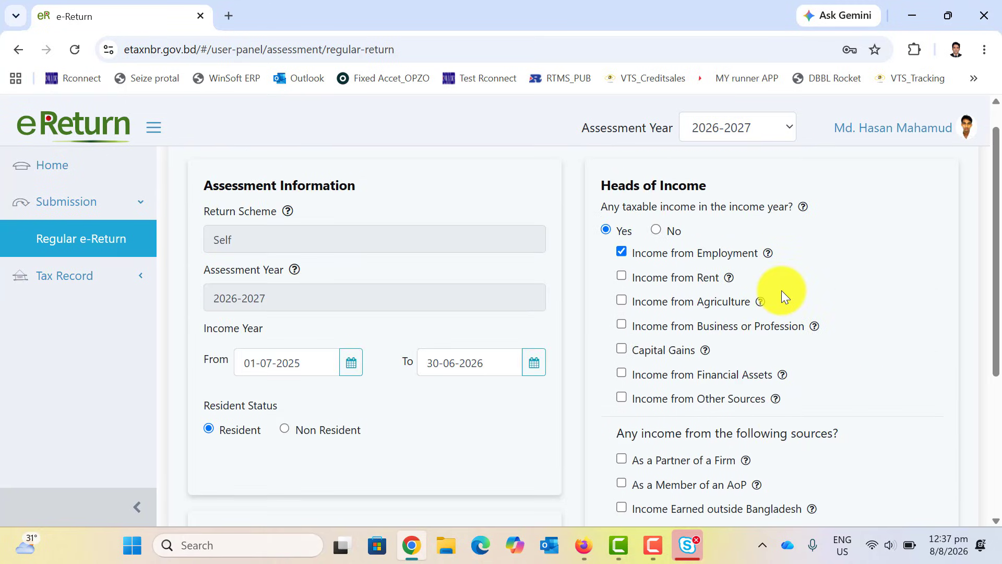
{"action": "scroll", "coordinate": [678, 287], "scroll_direction": "down", "scroll_amount": 5}
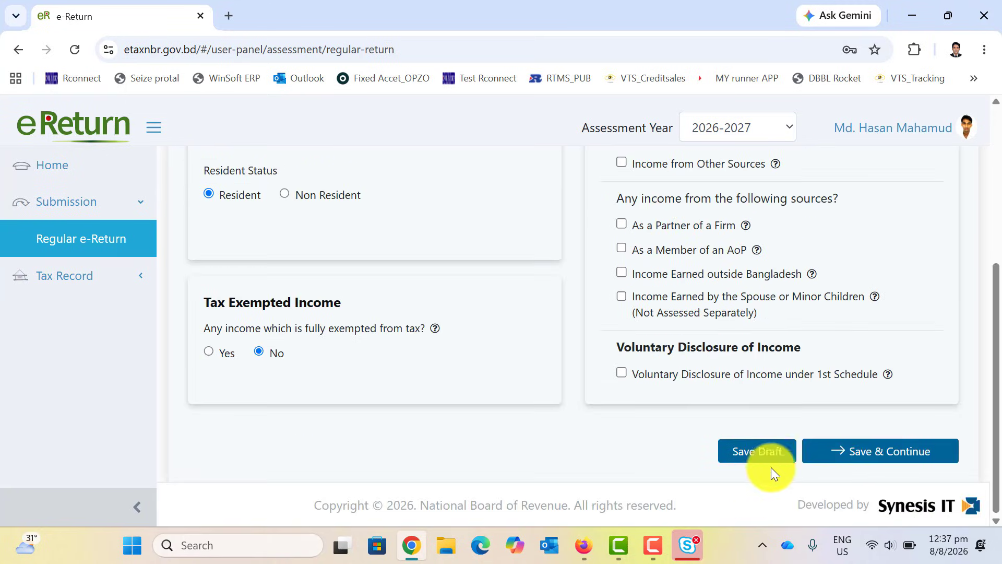
{"action": "left_click", "coordinate": [876, 456]}
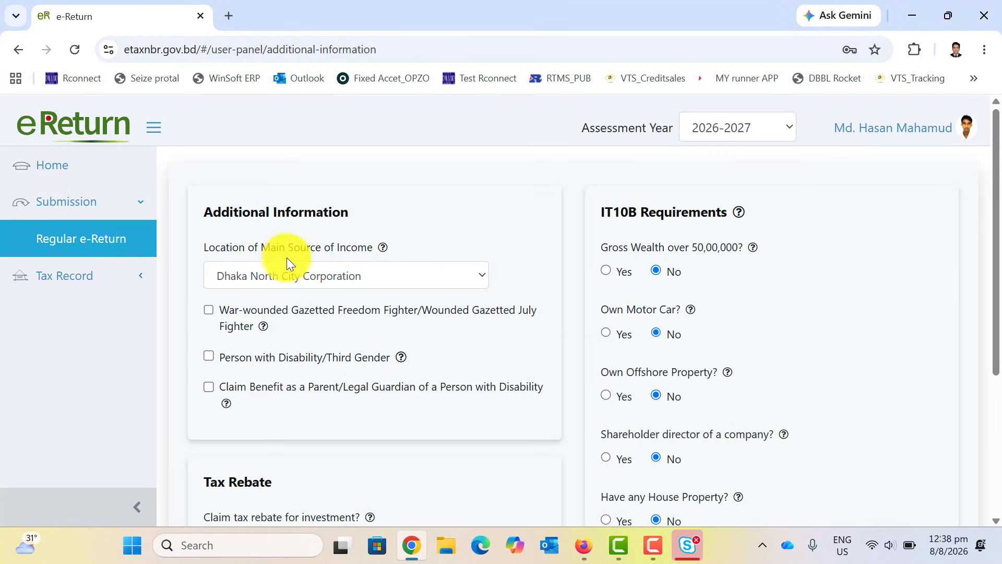
Keep Dhaka North City Corporation as the income location.
{"action": "left_click", "coordinate": [350, 280]}
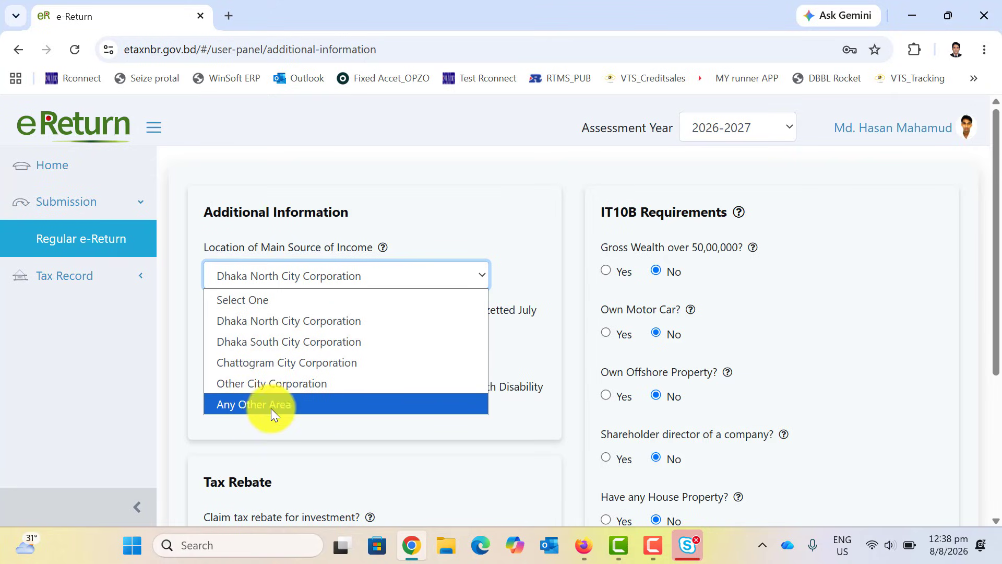
{"action": "left_click", "coordinate": [287, 322]}
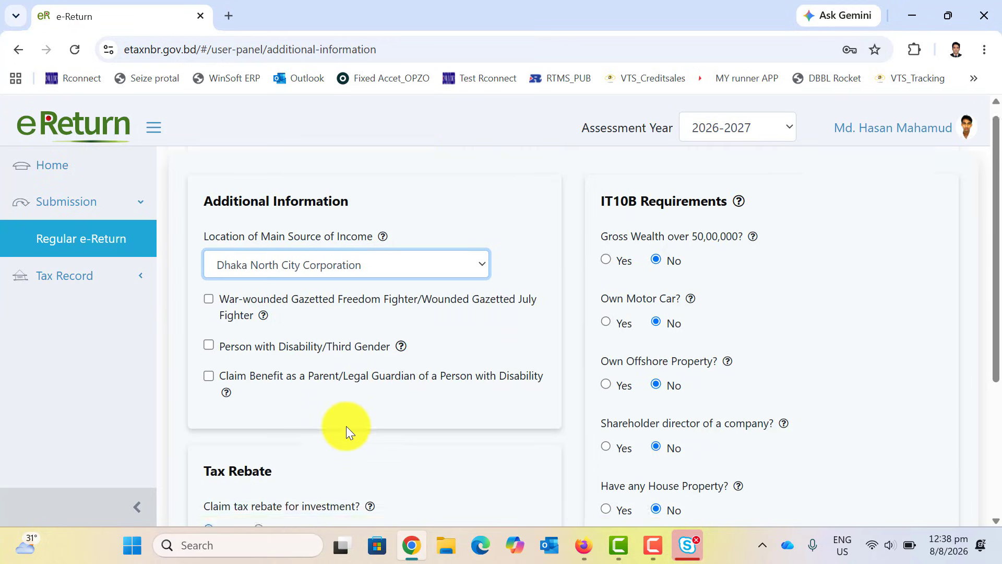
{"action": "scroll", "coordinate": [345, 425], "scroll_direction": "down", "scroll_amount": 3}
{"action": "scroll", "coordinate": [355, 412], "scroll_direction": "up", "scroll_amount": 3}
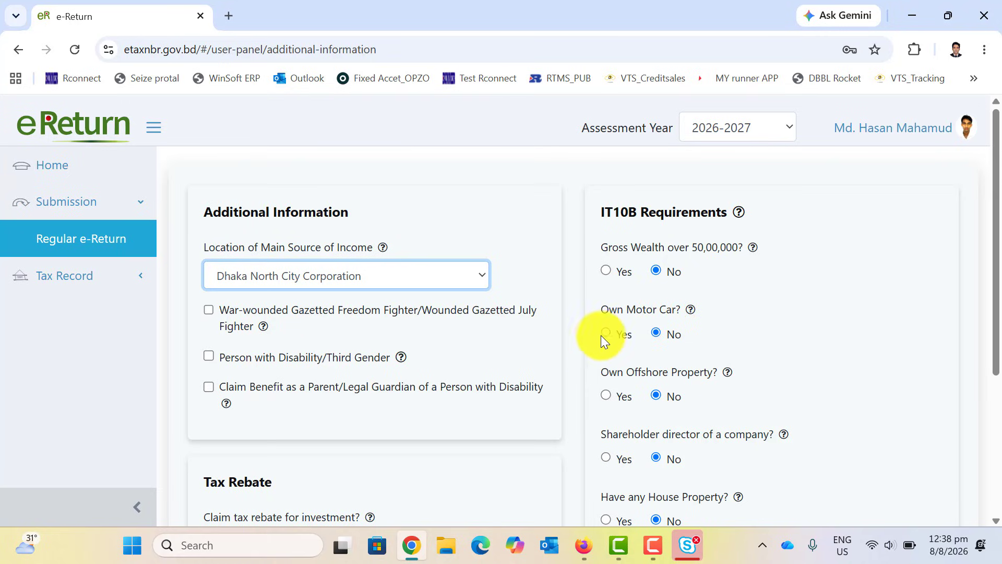
{"action": "scroll", "coordinate": [718, 305], "scroll_direction": "down", "scroll_amount": 2}
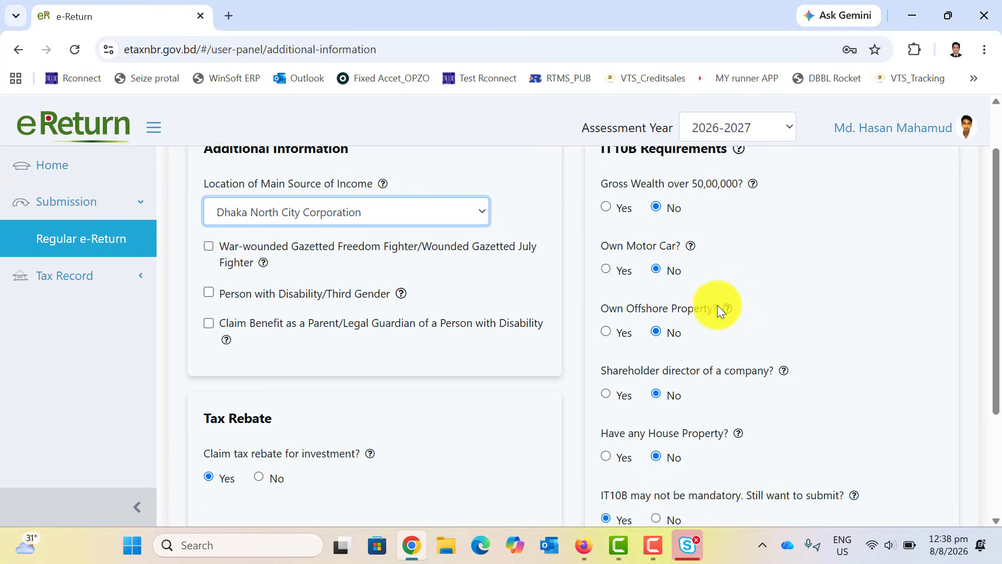
{"action": "scroll", "coordinate": [656, 356], "scroll_direction": "up", "scroll_amount": 2}
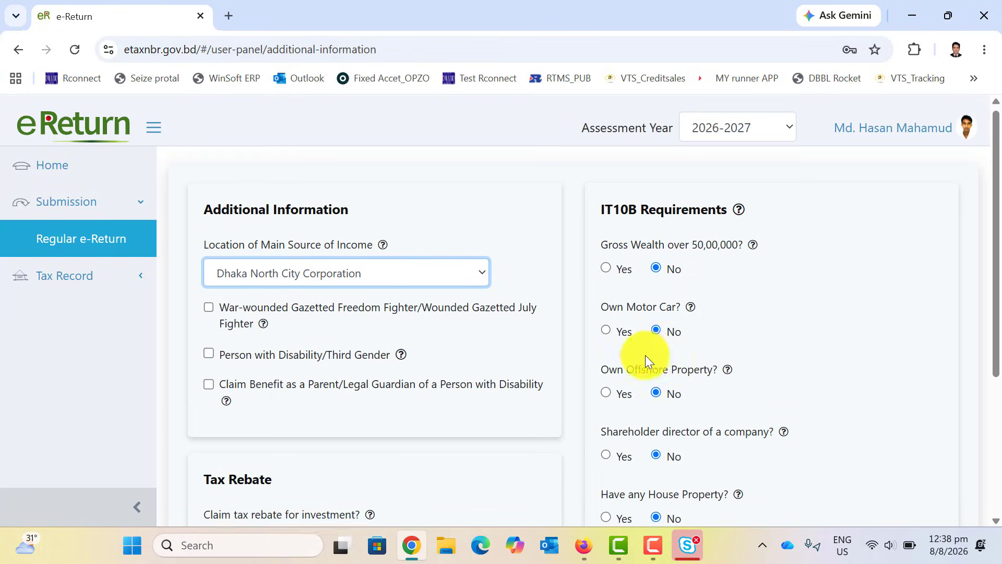
{"action": "scroll", "coordinate": [668, 293], "scroll_direction": "down", "scroll_amount": 5}
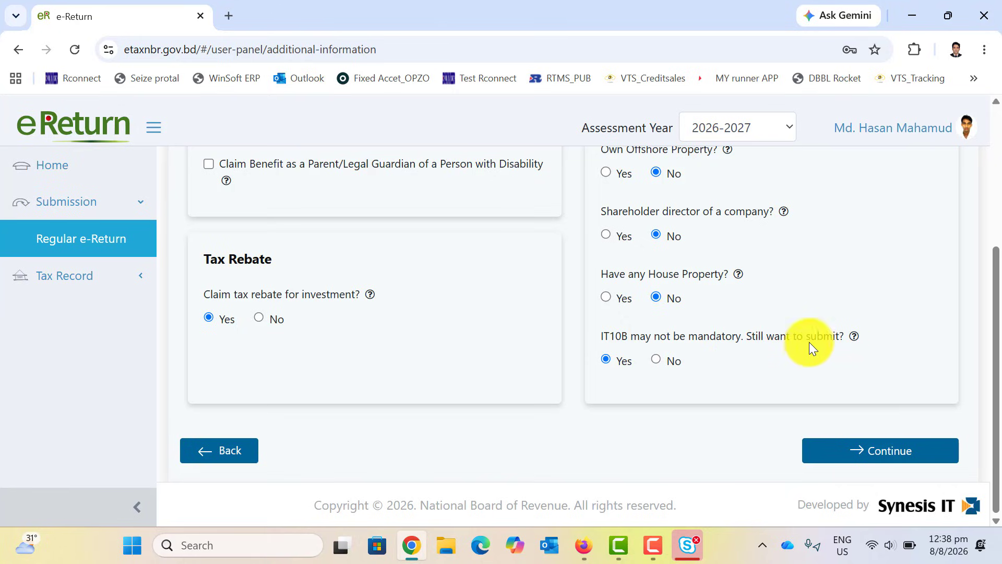
Keep Yes for IT10B submission, claim tax rebate for investment, and continue.
{"action": "left_click_drag", "start_coordinate": [593, 334], "coordinate": [776, 336]}
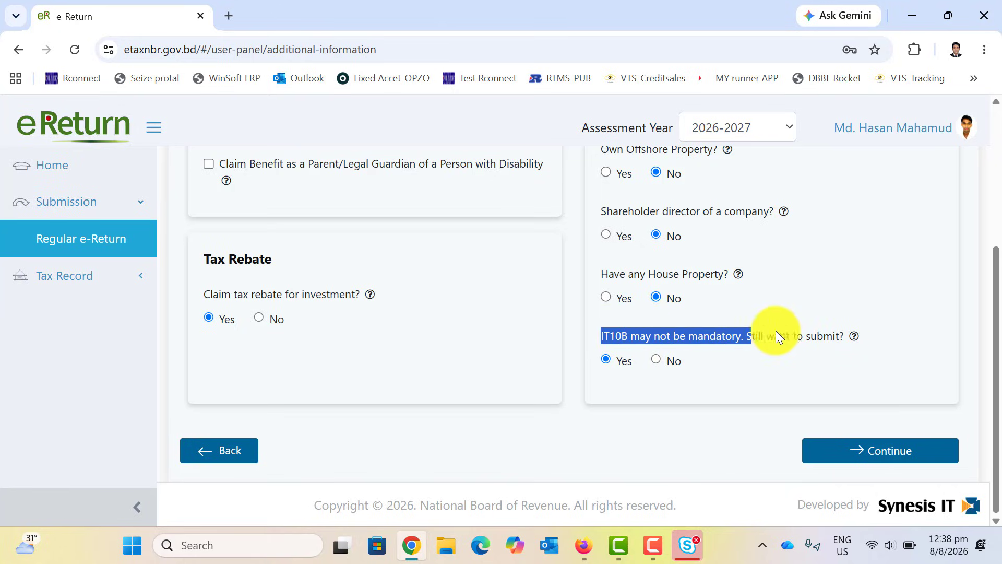
{"action": "left_click", "coordinate": [601, 364]}
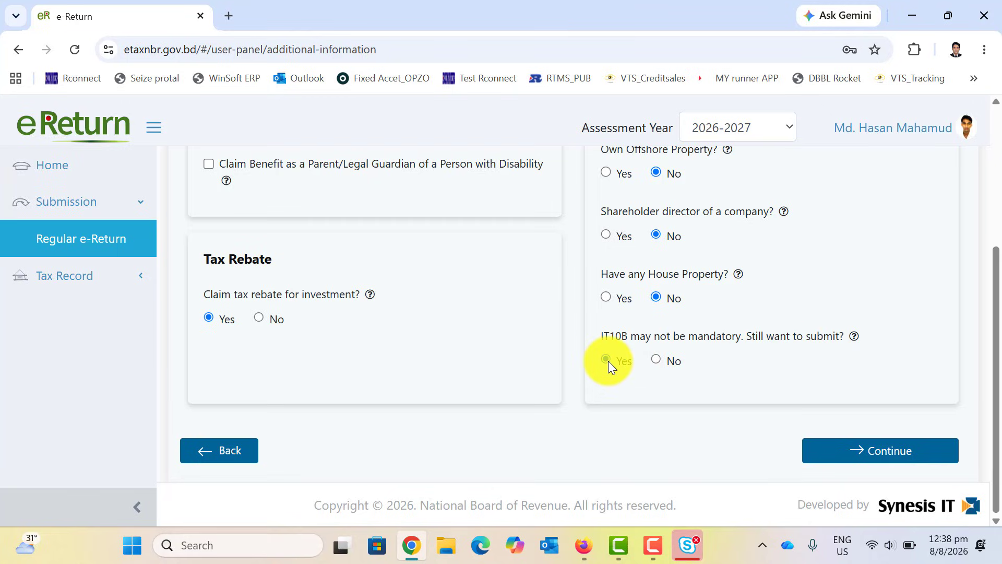
{"action": "left_click", "coordinate": [216, 319]}
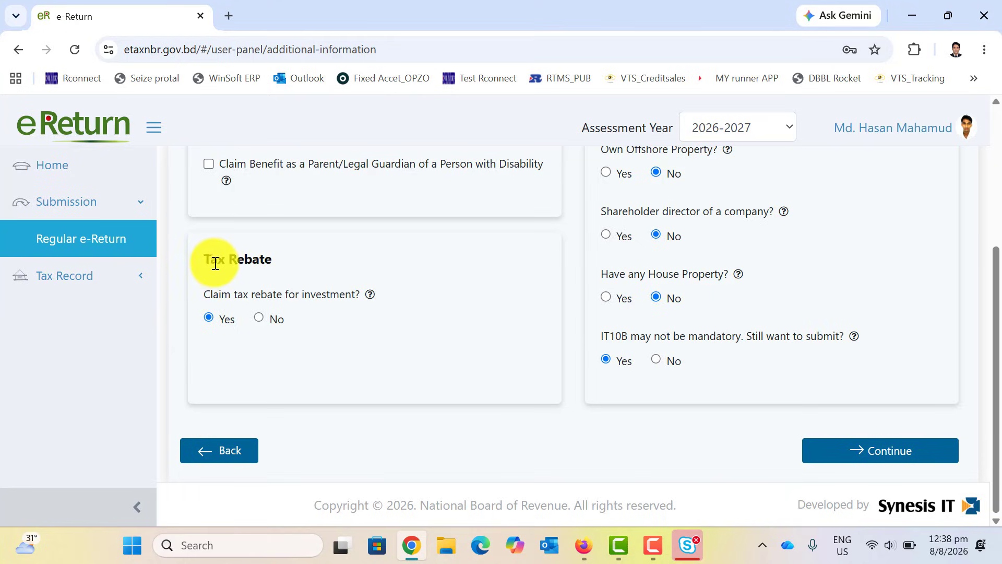
{"action": "left_click_drag", "start_coordinate": [281, 258], "coordinate": [200, 253]}
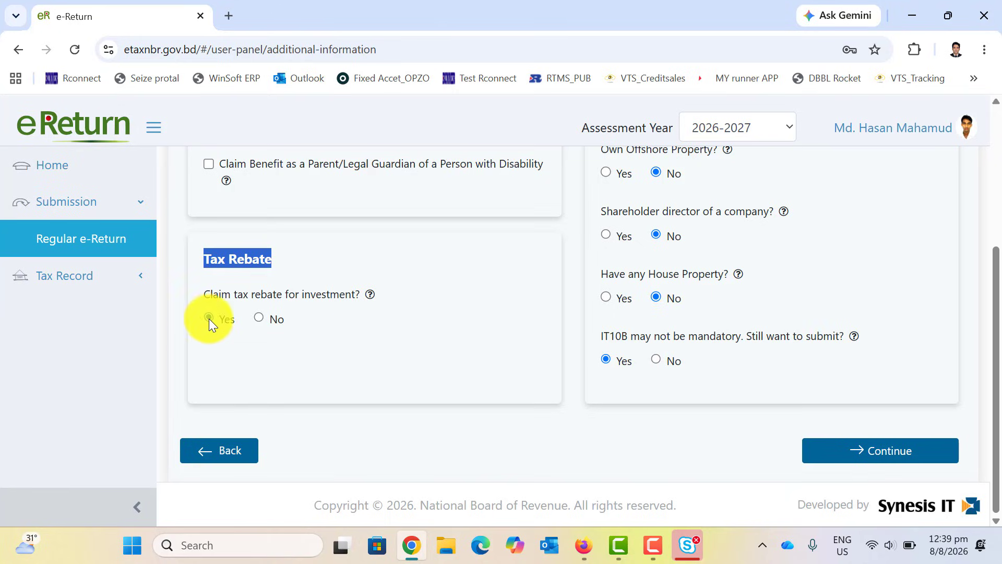
{"action": "left_click", "coordinate": [865, 462]}
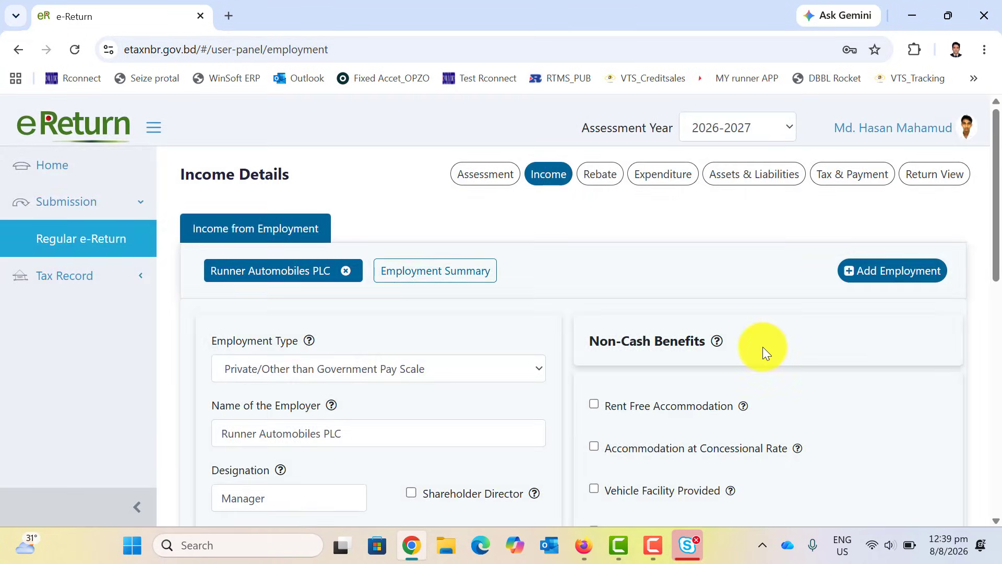
{"action": "scroll", "coordinate": [762, 346], "scroll_direction": "down", "scroll_amount": 3}
{"action": "scroll", "coordinate": [764, 347], "scroll_direction": "up", "scroll_amount": 3}
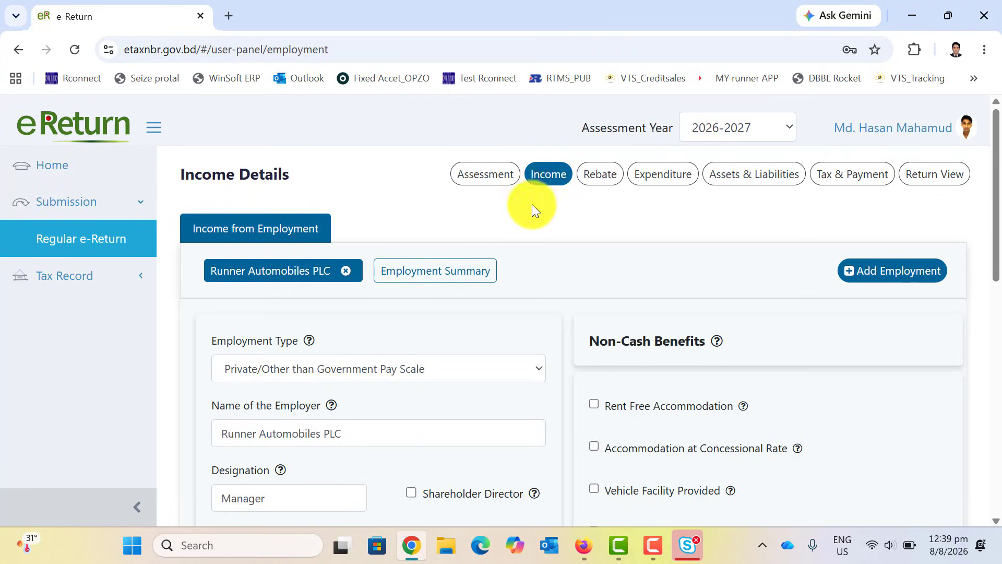
{"action": "scroll", "coordinate": [531, 207], "scroll_direction": "down", "scroll_amount": 3}
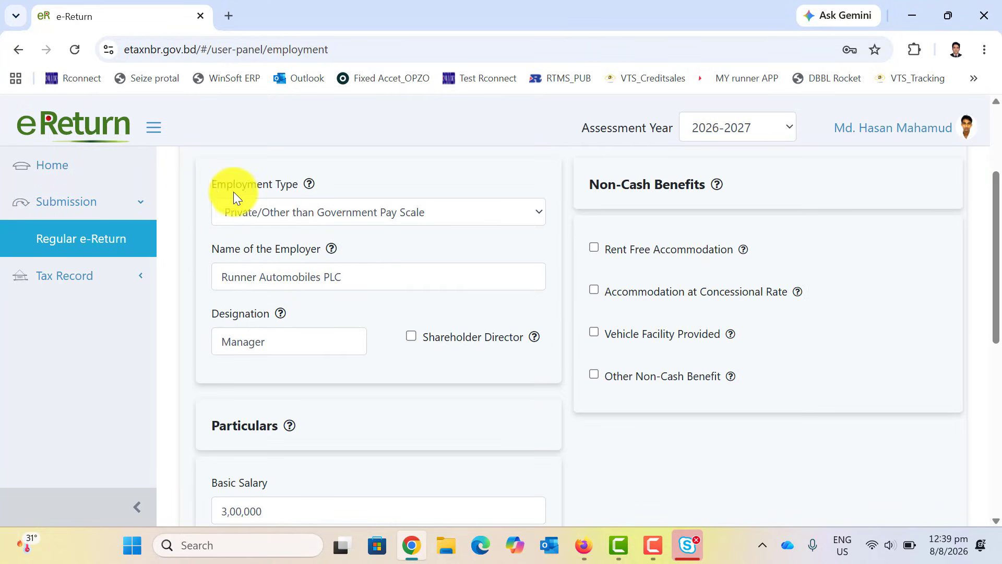
{"action": "left_click", "coordinate": [473, 210]}
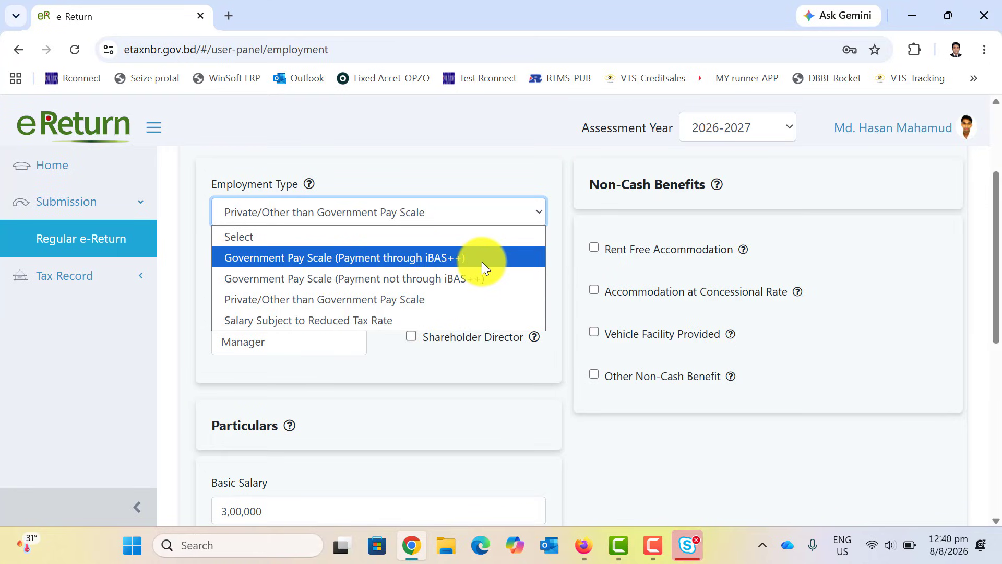
{"action": "left_click", "coordinate": [290, 299]}
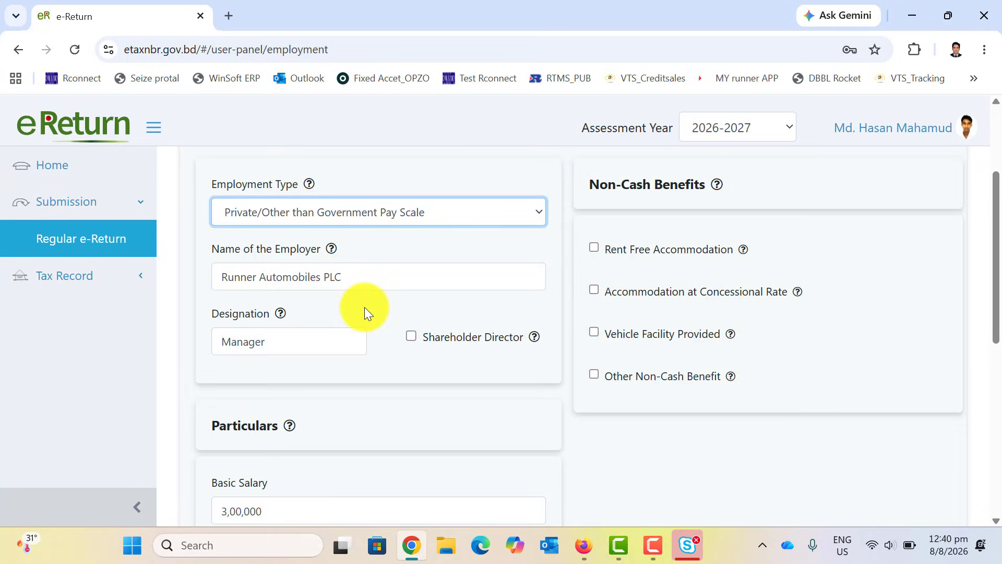
{"action": "scroll", "coordinate": [365, 307], "scroll_direction": "down", "scroll_amount": 1}
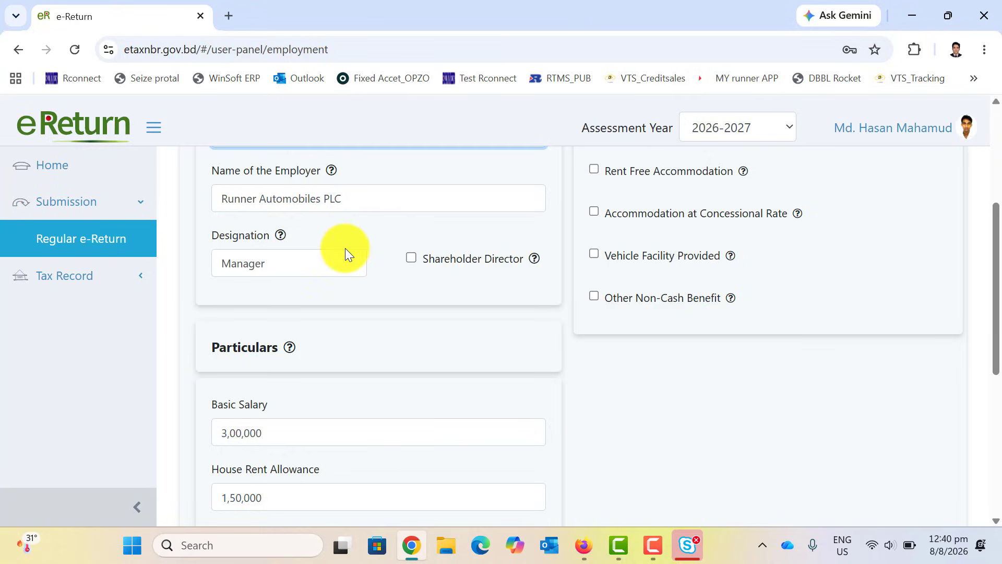
{"action": "scroll", "coordinate": [346, 249], "scroll_direction": "down", "scroll_amount": 3}
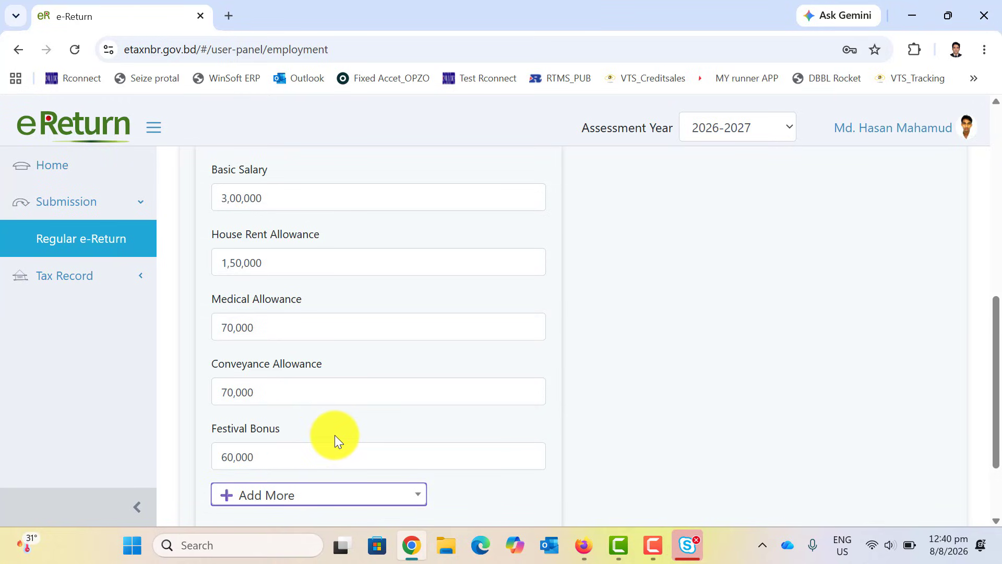
{"action": "scroll", "coordinate": [335, 435], "scroll_direction": "down", "scroll_amount": 3}
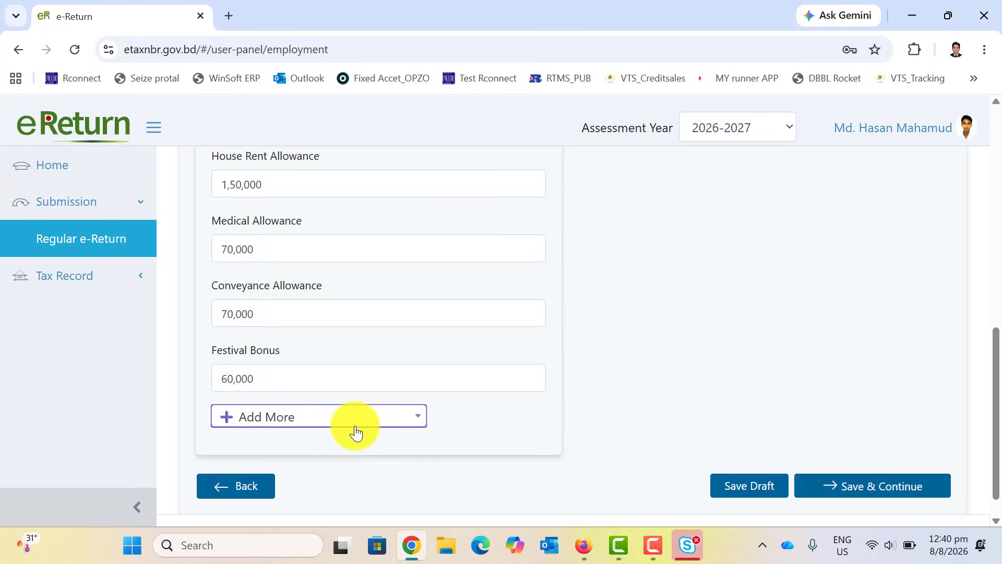
{"action": "left_click", "coordinate": [250, 420]}
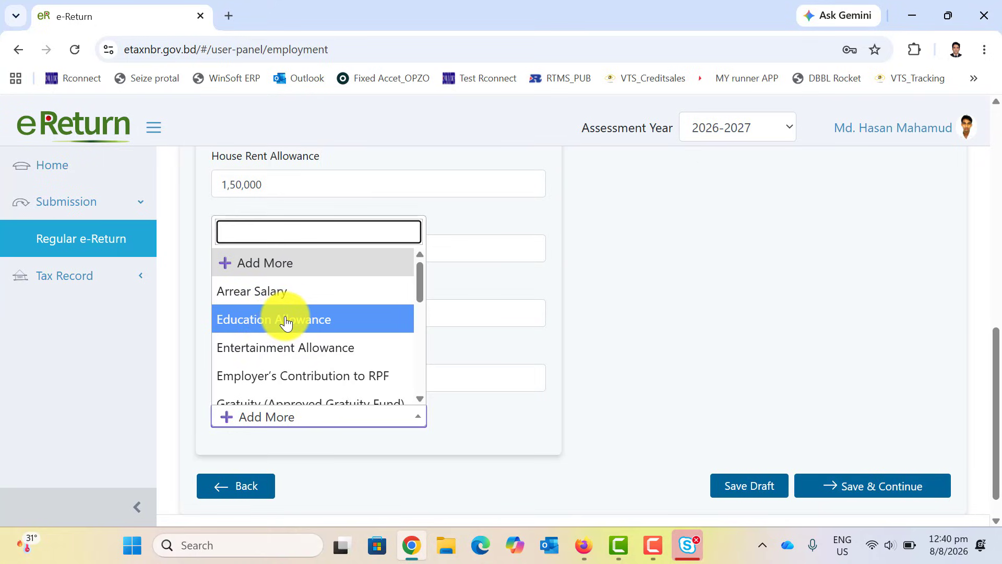
{"action": "left_click", "coordinate": [321, 319]}
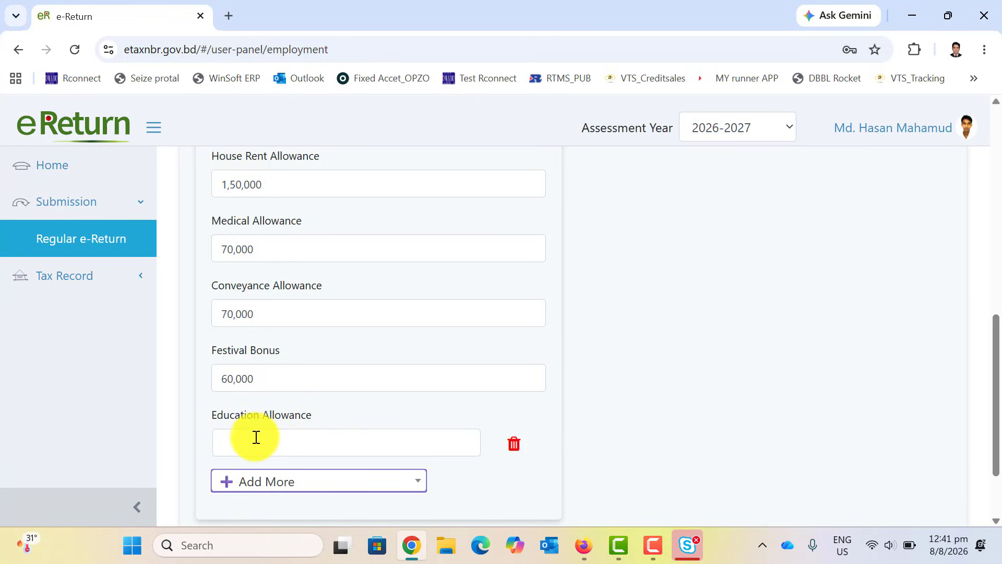
{"action": "left_click", "coordinate": [513, 443]}
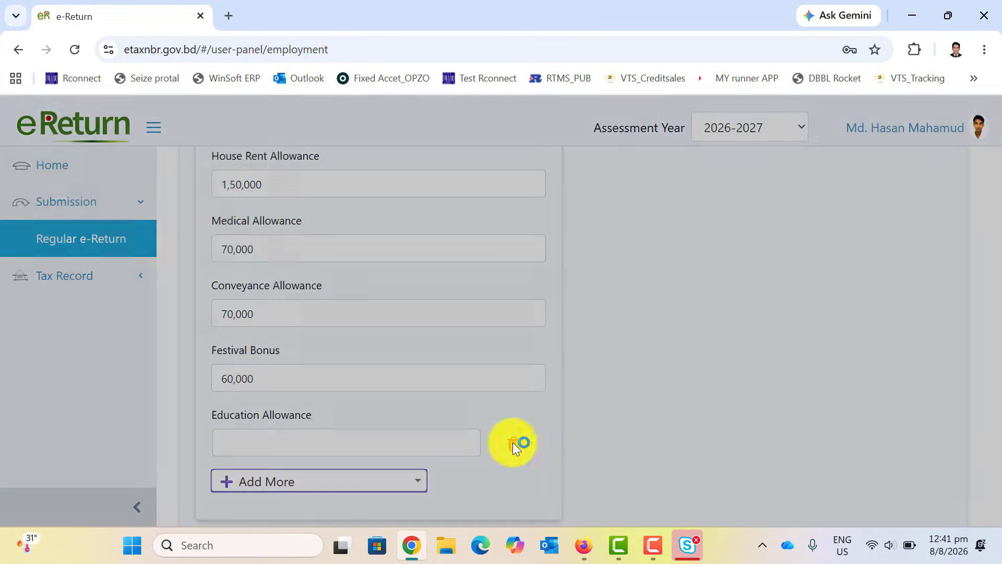
{"action": "left_click", "coordinate": [643, 230]}
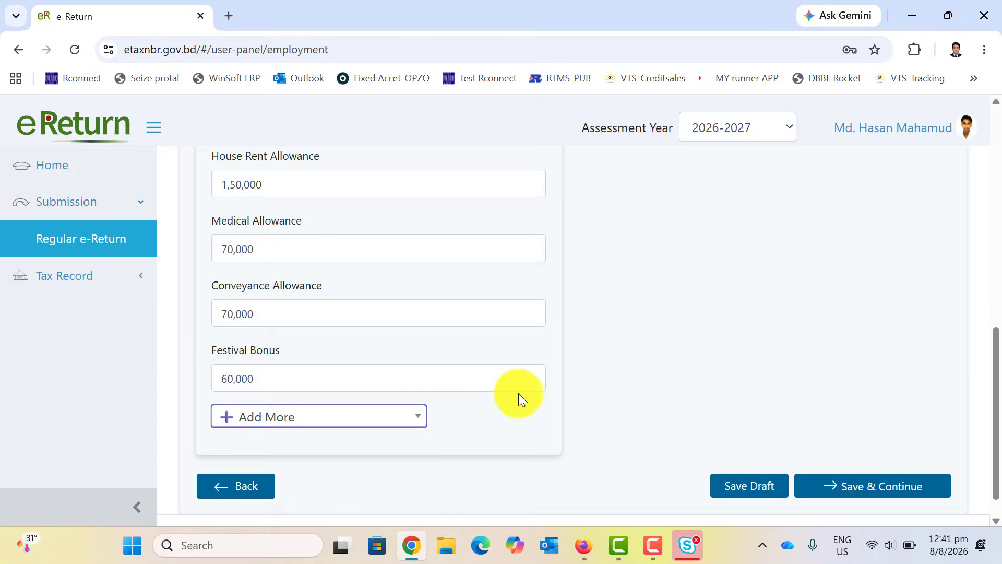
{"action": "scroll", "coordinate": [525, 392], "scroll_direction": "up", "scroll_amount": 5}
{"action": "scroll", "coordinate": [530, 390], "scroll_direction": "down", "scroll_amount": 5}
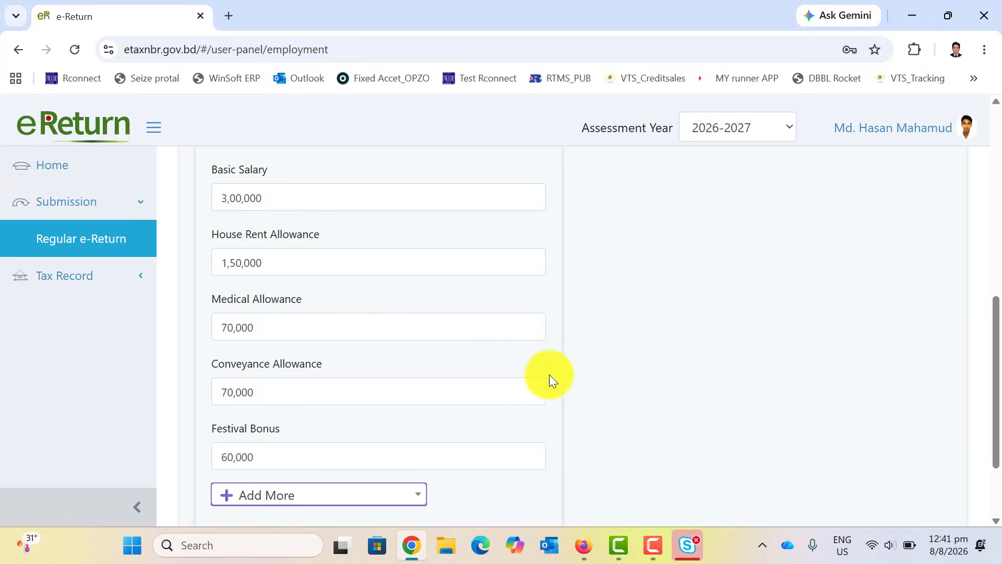
{"action": "scroll", "coordinate": [693, 395], "scroll_direction": "up", "scroll_amount": 7}
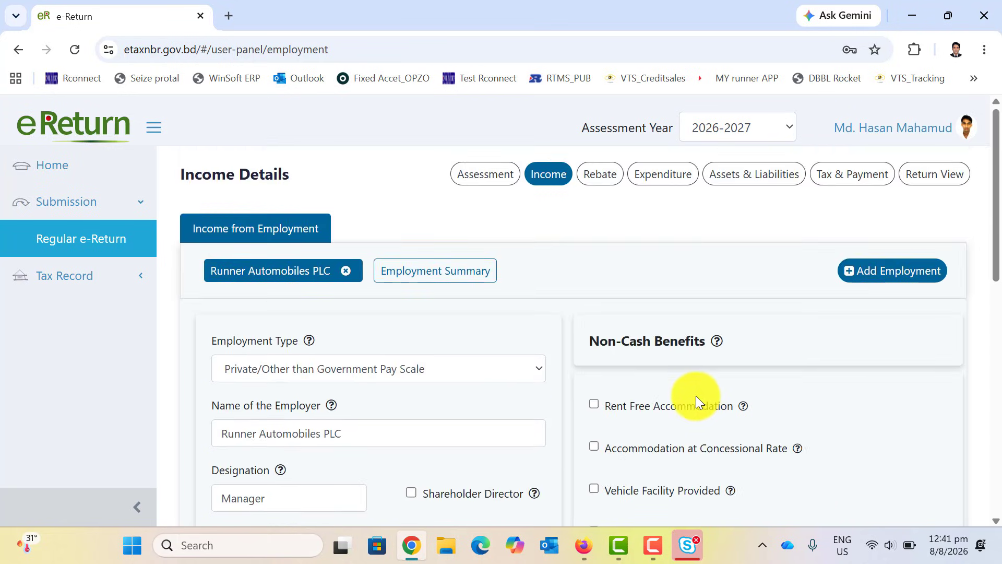
Review the Employment Summary totals, including taxable income of 4,33,333.
{"action": "scroll", "coordinate": [696, 395], "scroll_direction": "down", "scroll_amount": 10}
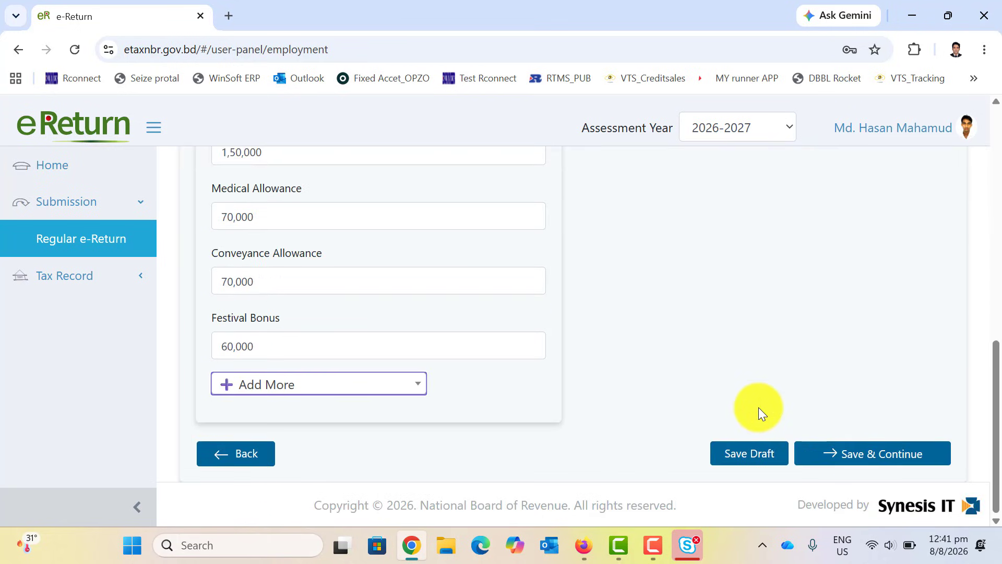
{"action": "scroll", "coordinate": [766, 405], "scroll_direction": "up", "scroll_amount": 10}
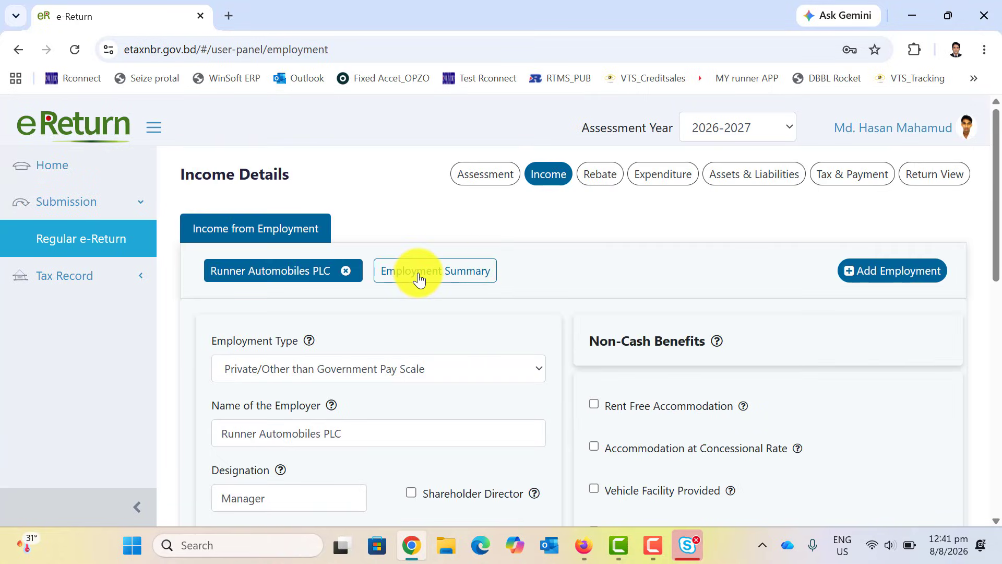
{"action": "left_click", "coordinate": [419, 278]}
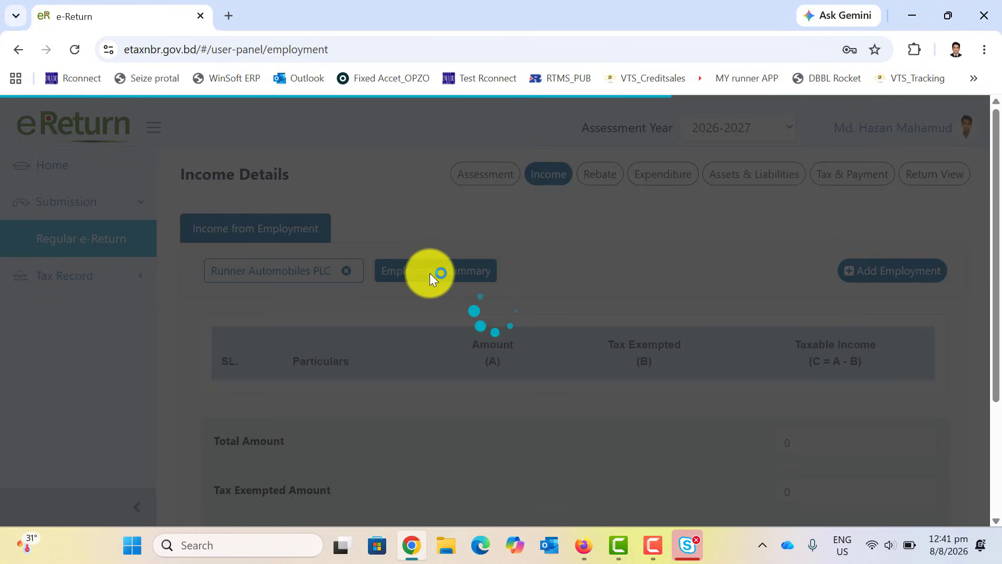
{"action": "scroll", "coordinate": [524, 305], "scroll_direction": "down", "scroll_amount": 3}
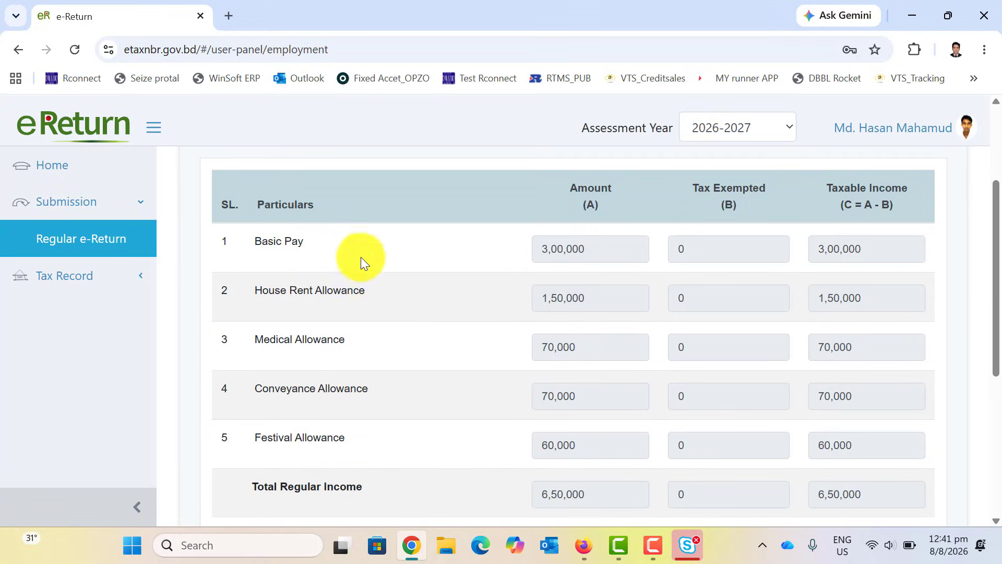
{"action": "scroll", "coordinate": [412, 338], "scroll_direction": "down", "scroll_amount": 2}
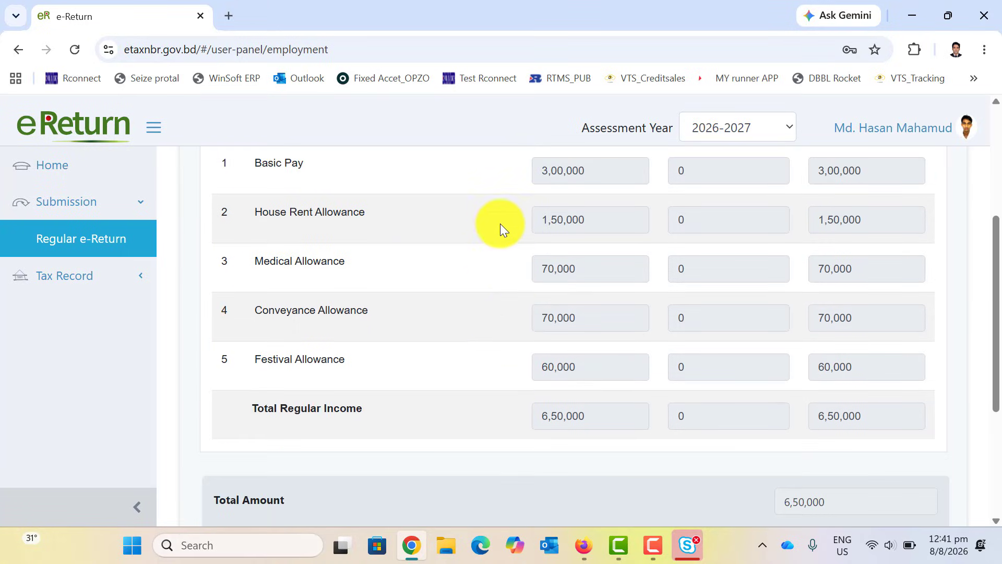
{"action": "scroll", "coordinate": [480, 400], "scroll_direction": "down", "scroll_amount": 3}
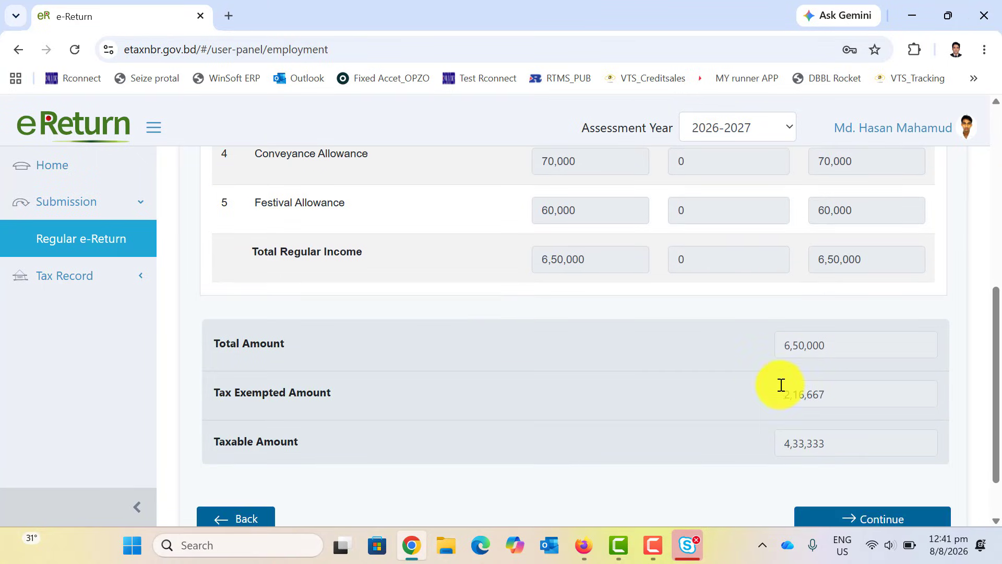
{"action": "scroll", "coordinate": [781, 385], "scroll_direction": "down", "scroll_amount": 2}
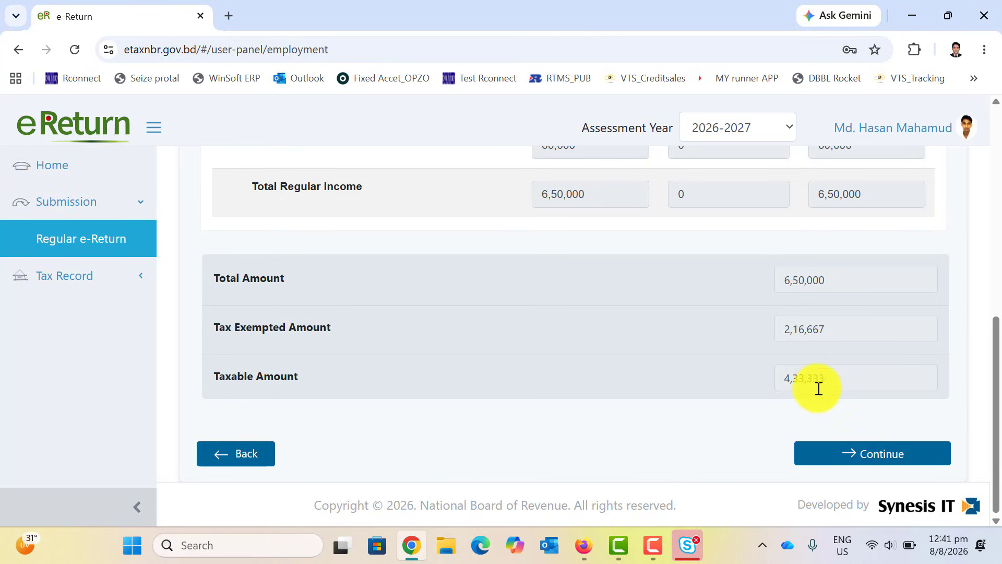
{"action": "scroll", "coordinate": [765, 392], "scroll_direction": "up", "scroll_amount": 6}
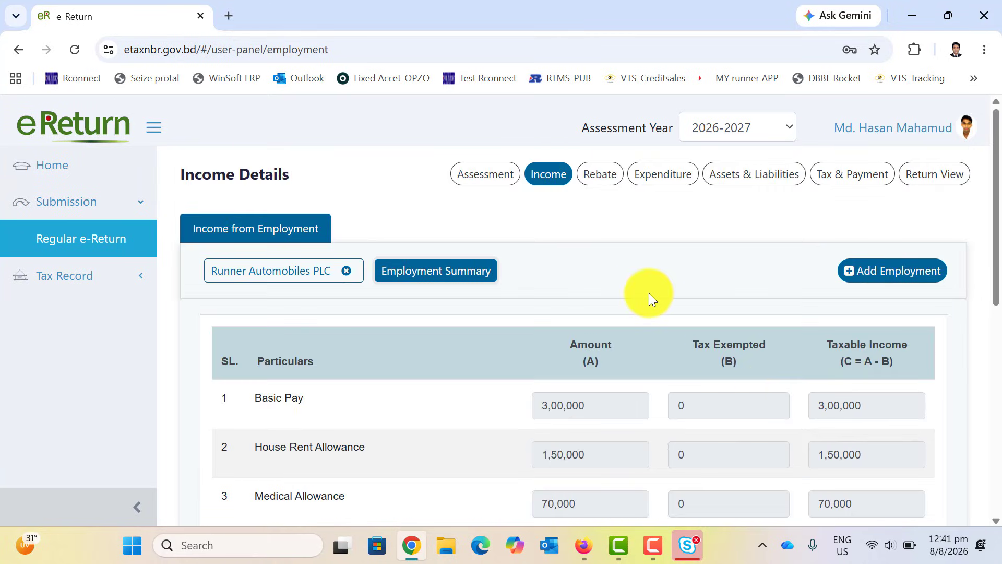
{"action": "scroll", "coordinate": [649, 293], "scroll_direction": "down", "scroll_amount": 6}
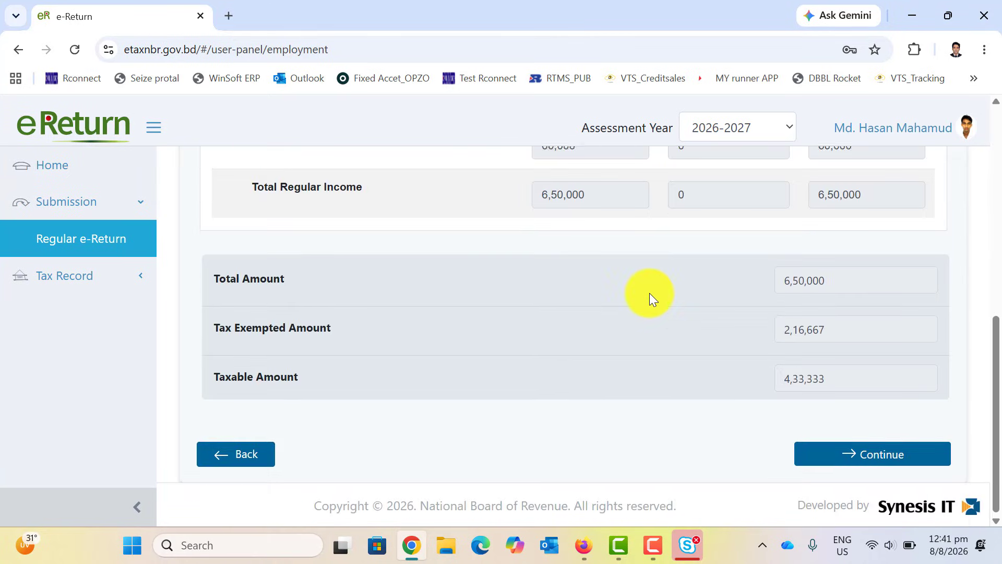
Go back to Additional Information and continue to the employment income form.
{"action": "left_click", "coordinate": [254, 455]}
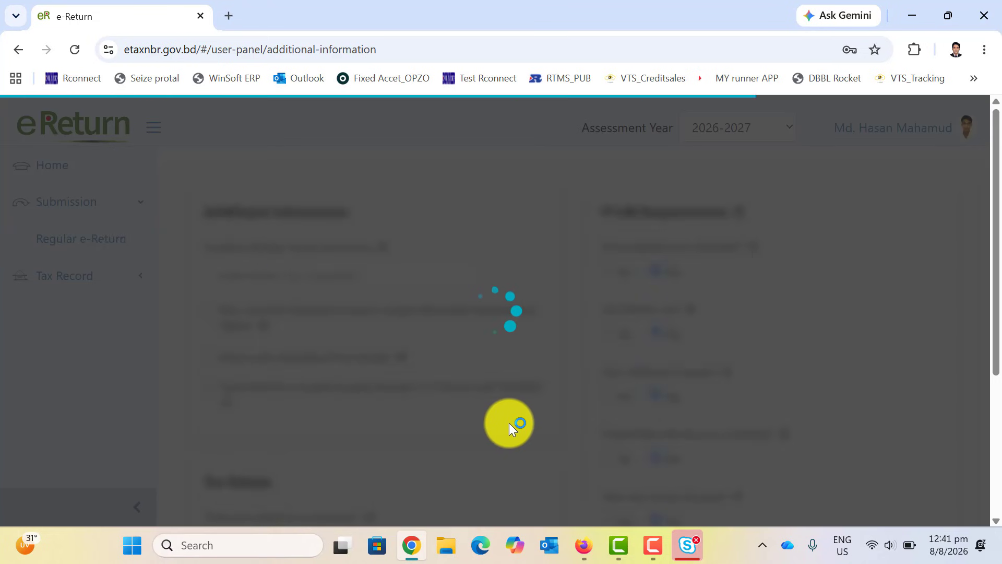
{"action": "scroll", "coordinate": [512, 421], "scroll_direction": "down", "scroll_amount": 4}
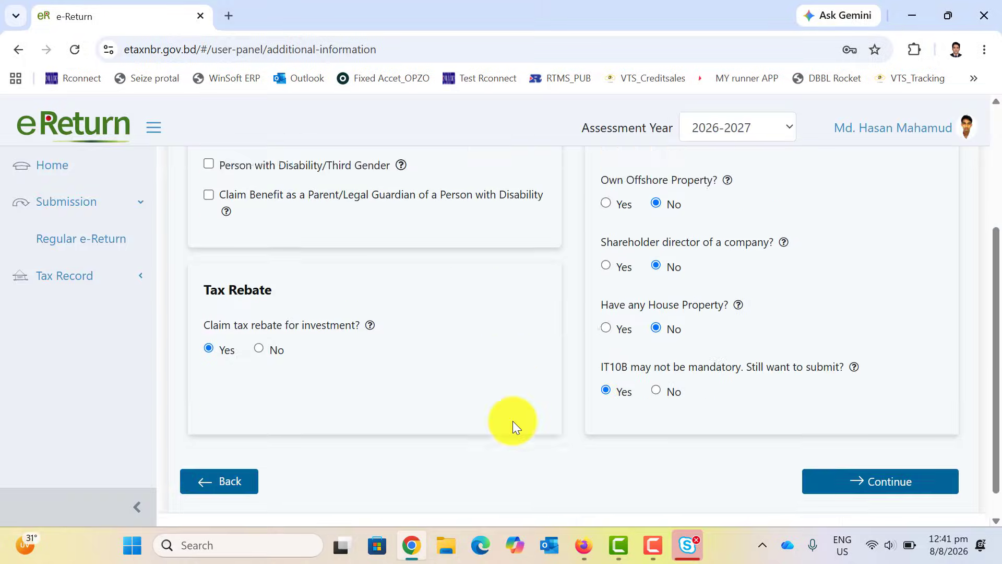
{"action": "left_click", "coordinate": [863, 463]}
{"action": "scroll", "coordinate": [667, 446], "scroll_direction": "down", "scroll_amount": 5}
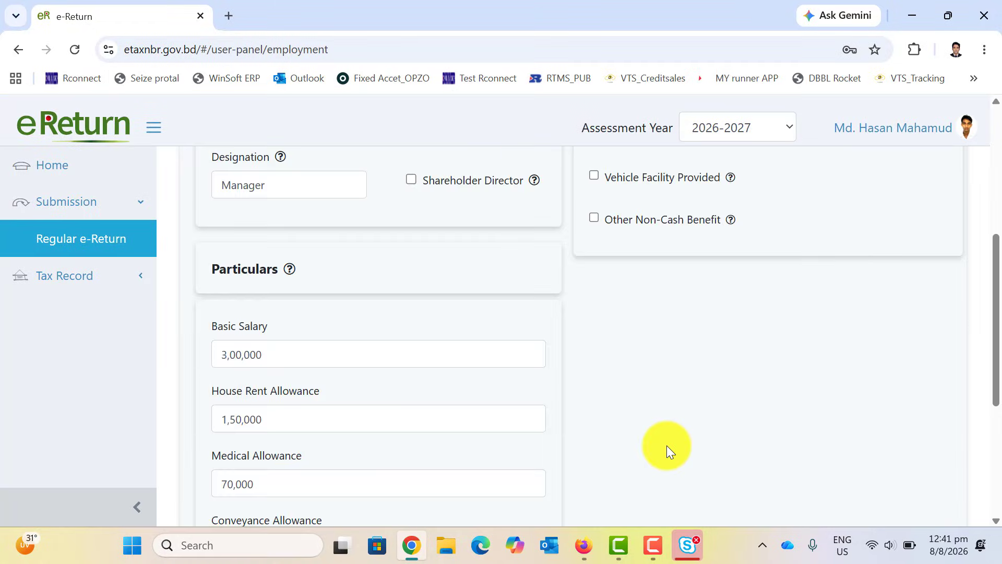
{"action": "scroll", "coordinate": [666, 446], "scroll_direction": "down", "scroll_amount": 5}
Save employment income, then add Life Insurance Premium and inspect its company and policy value fields.
{"action": "left_click", "coordinate": [849, 453]}
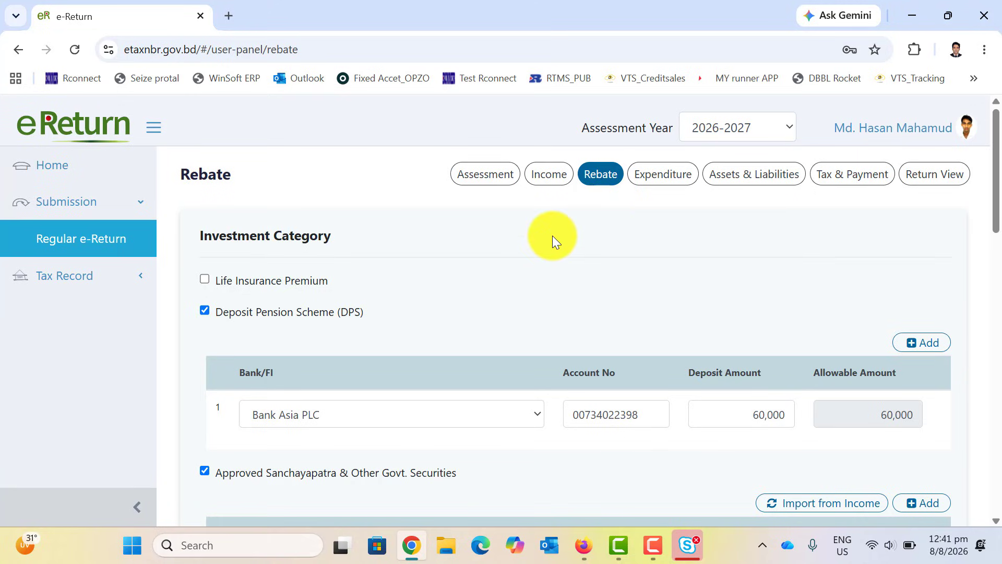
{"action": "left_click", "coordinate": [202, 279]}
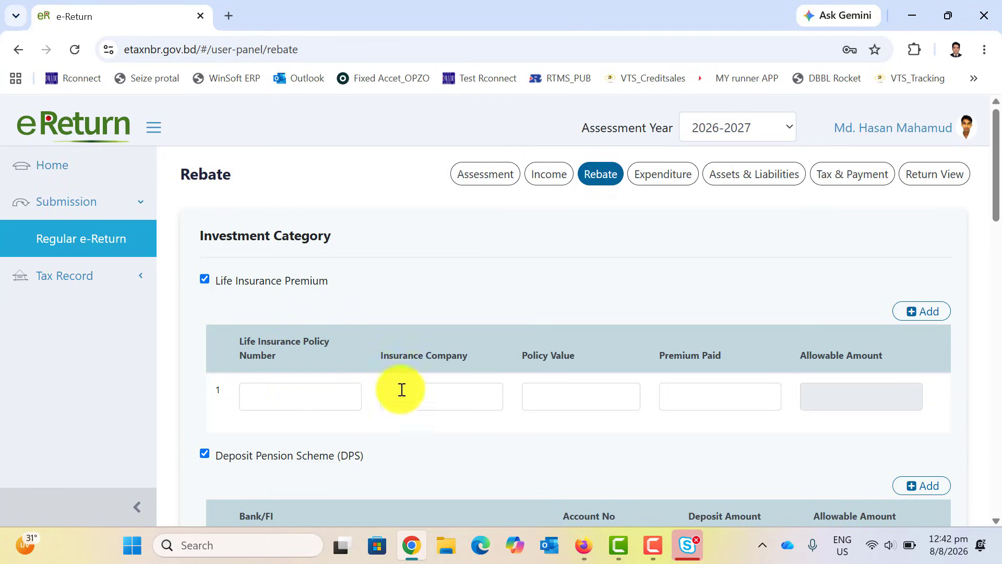
{"action": "left_click_drag", "start_coordinate": [371, 356], "coordinate": [474, 359]}
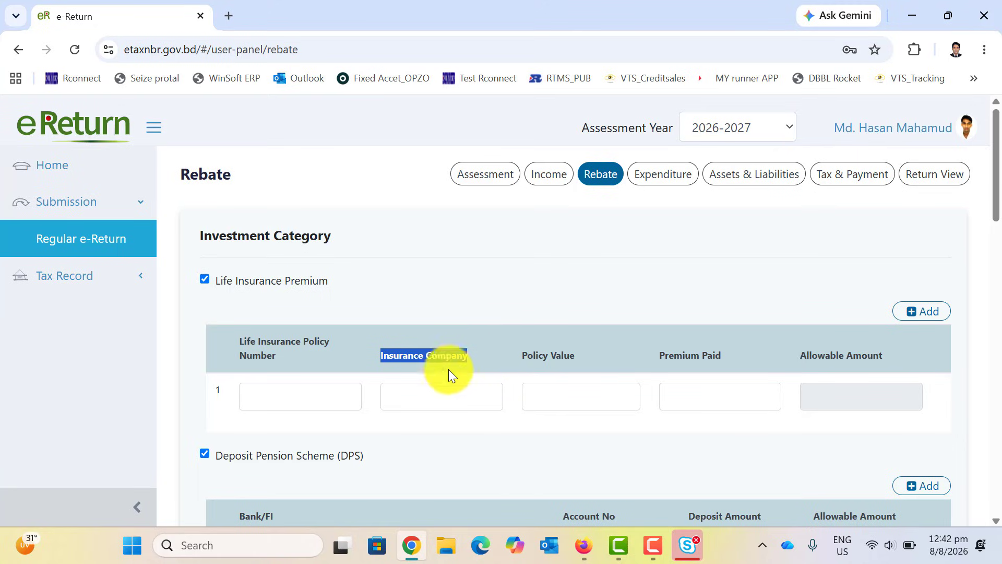
{"action": "left_click", "coordinate": [416, 394]}
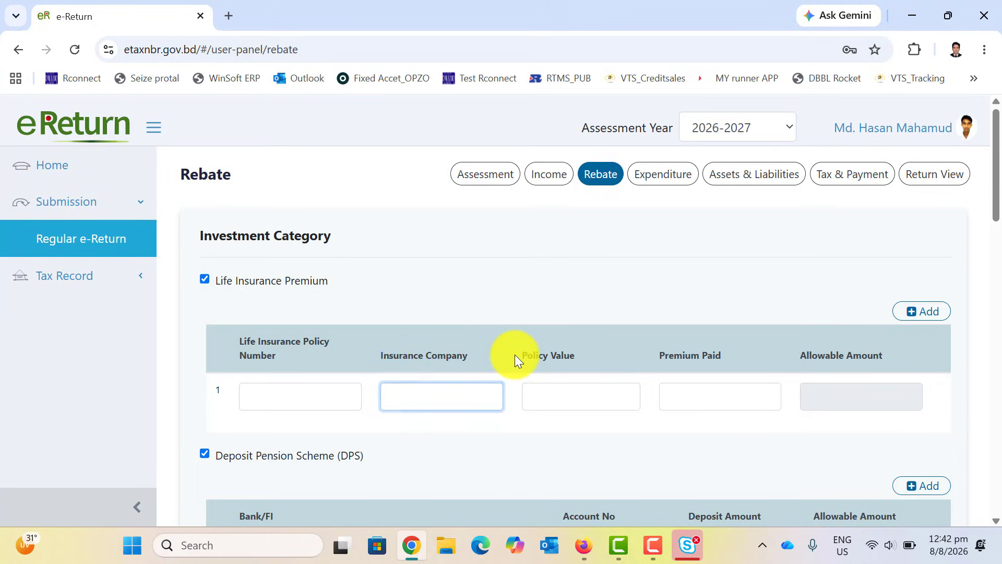
{"action": "left_click_drag", "start_coordinate": [514, 355], "coordinate": [564, 402]}
{"action": "left_click", "coordinate": [564, 402]}
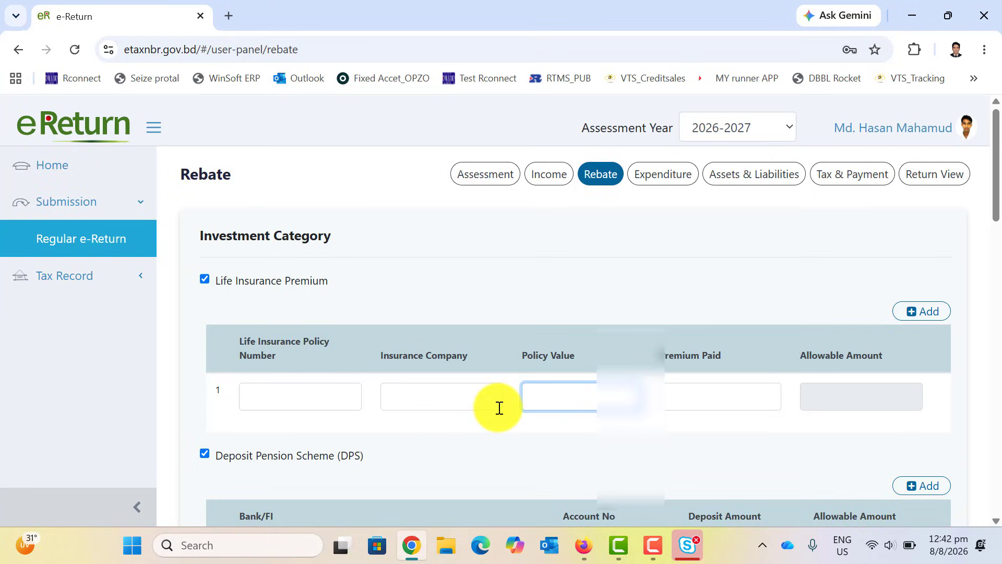
Untick Life Insurance Premium, keeping the DPS and Sanchayapatra rebate claims.
{"action": "scroll", "coordinate": [501, 407], "scroll_direction": "down", "scroll_amount": 1}
{"action": "scroll", "coordinate": [501, 408], "scroll_direction": "down", "scroll_amount": 1}
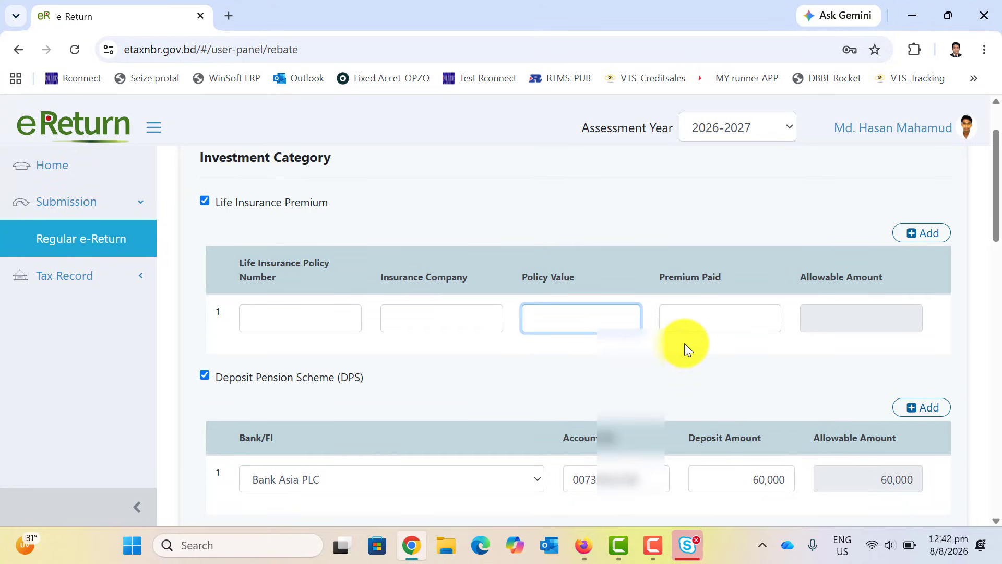
{"action": "scroll", "coordinate": [684, 346], "scroll_direction": "down", "scroll_amount": 2}
{"action": "scroll", "coordinate": [253, 313], "scroll_direction": "up", "scroll_amount": 4}
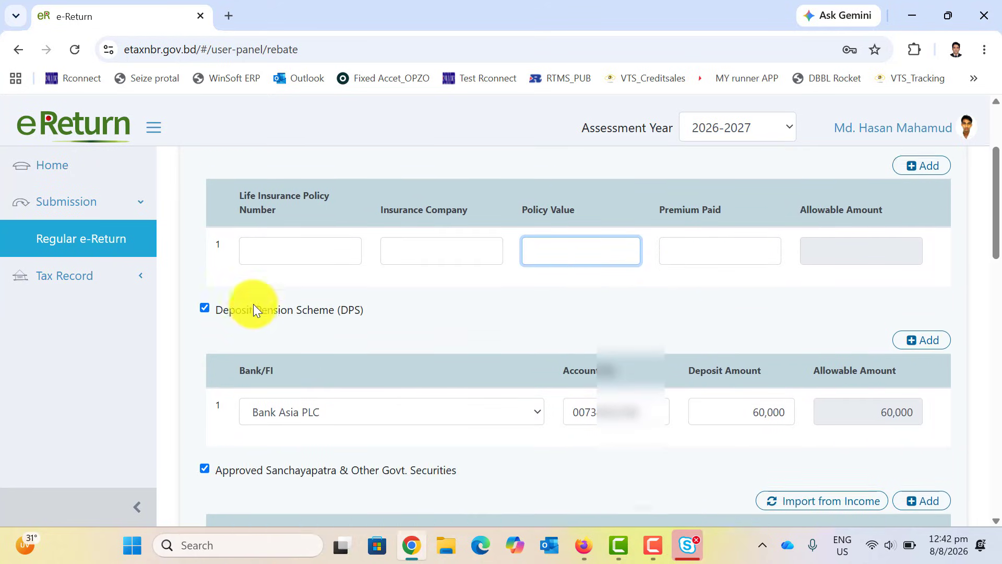
{"action": "left_click", "coordinate": [205, 280]}
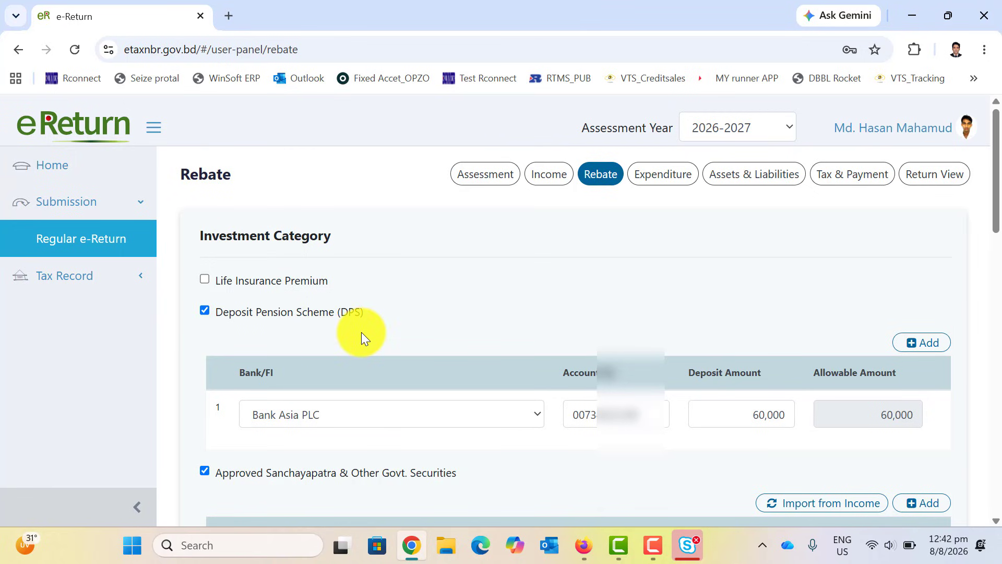
{"action": "left_click", "coordinate": [364, 418]}
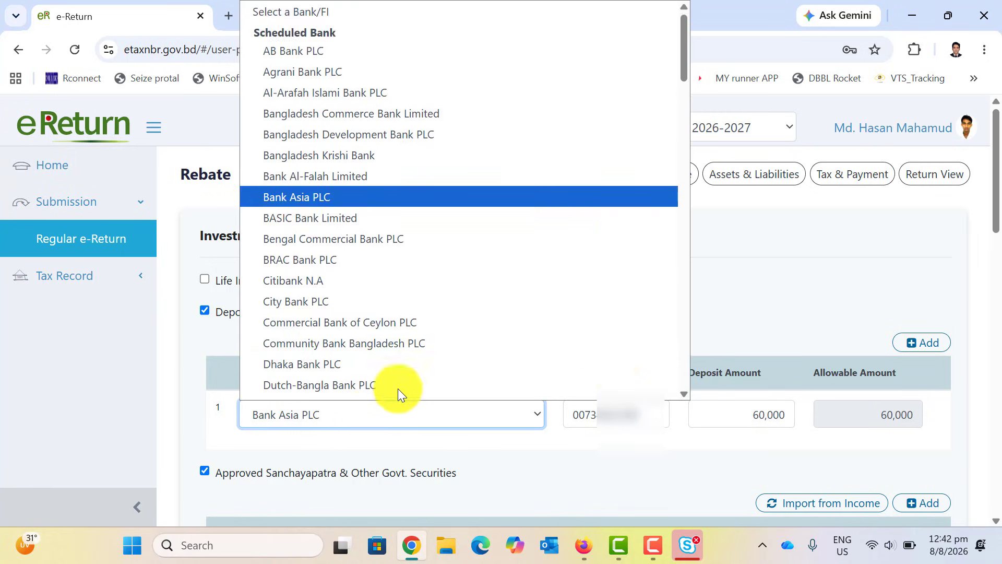
{"action": "scroll", "coordinate": [398, 388], "scroll_direction": "down", "scroll_amount": 1}
{"action": "scroll", "coordinate": [351, 199], "scroll_direction": "down", "scroll_amount": 8}
{"action": "scroll", "coordinate": [352, 198], "scroll_direction": "down", "scroll_amount": 20}
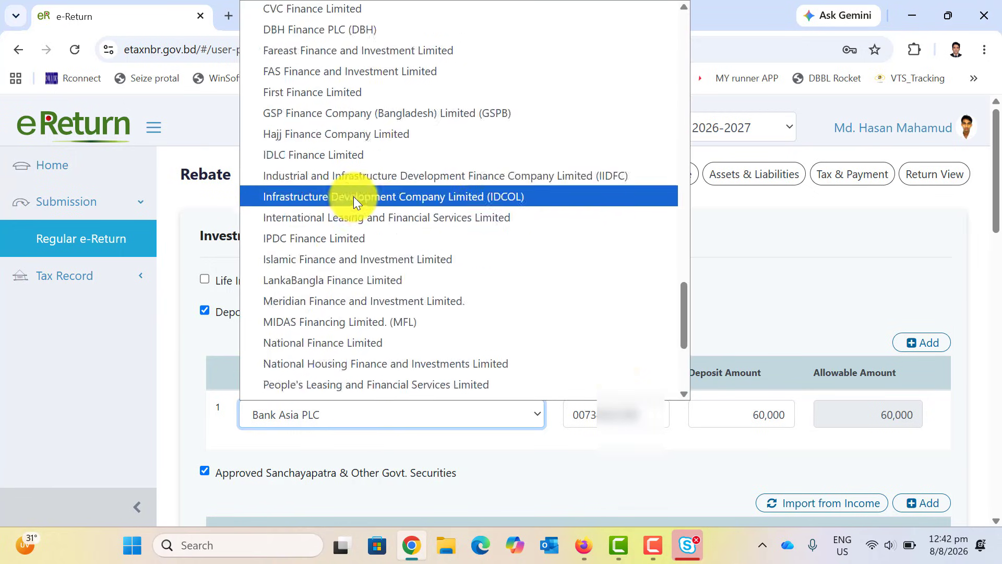
{"action": "scroll", "coordinate": [353, 196], "scroll_direction": "up", "scroll_amount": 20}
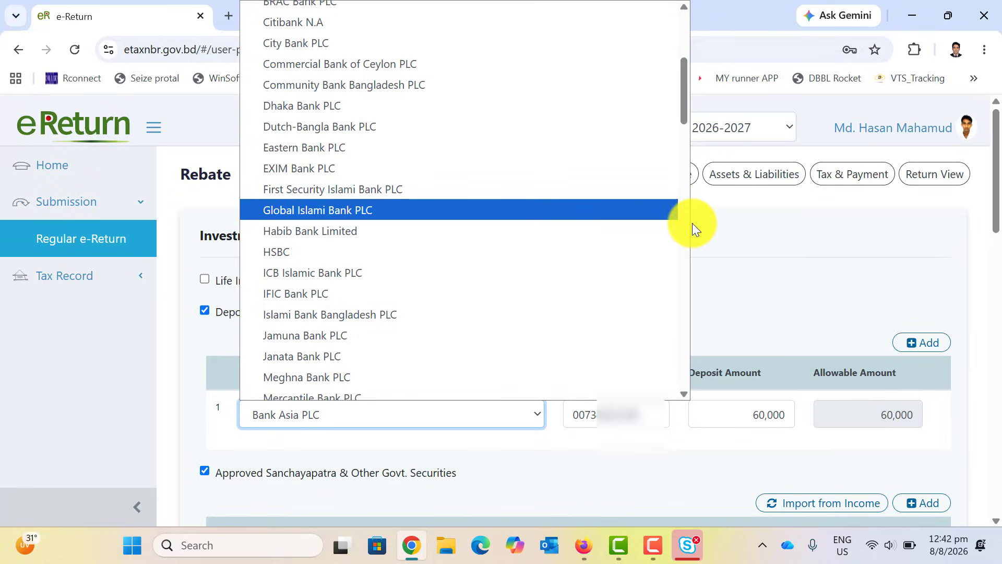
{"action": "left_click", "coordinate": [781, 248]}
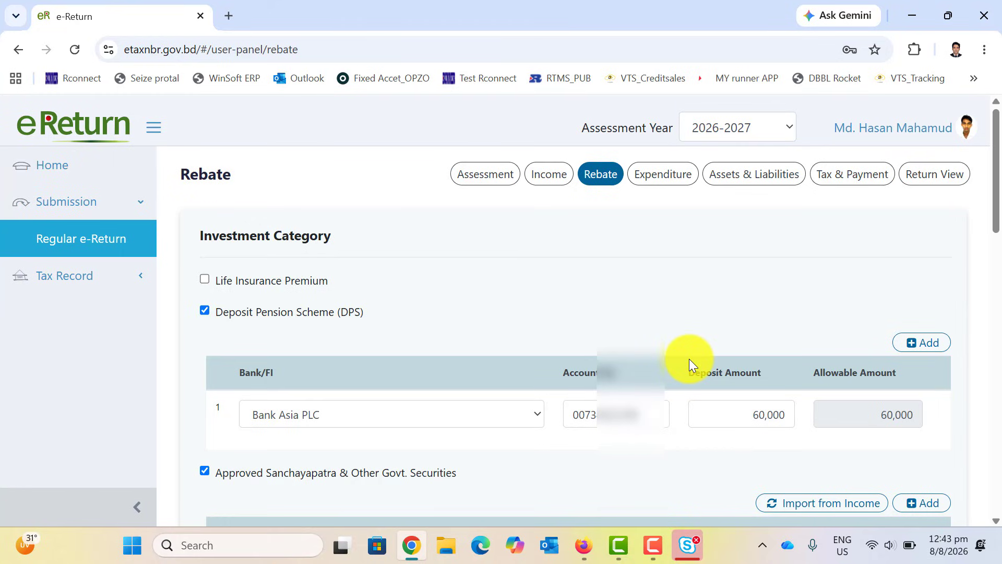
{"action": "left_click_drag", "start_coordinate": [650, 415], "coordinate": [524, 417]}
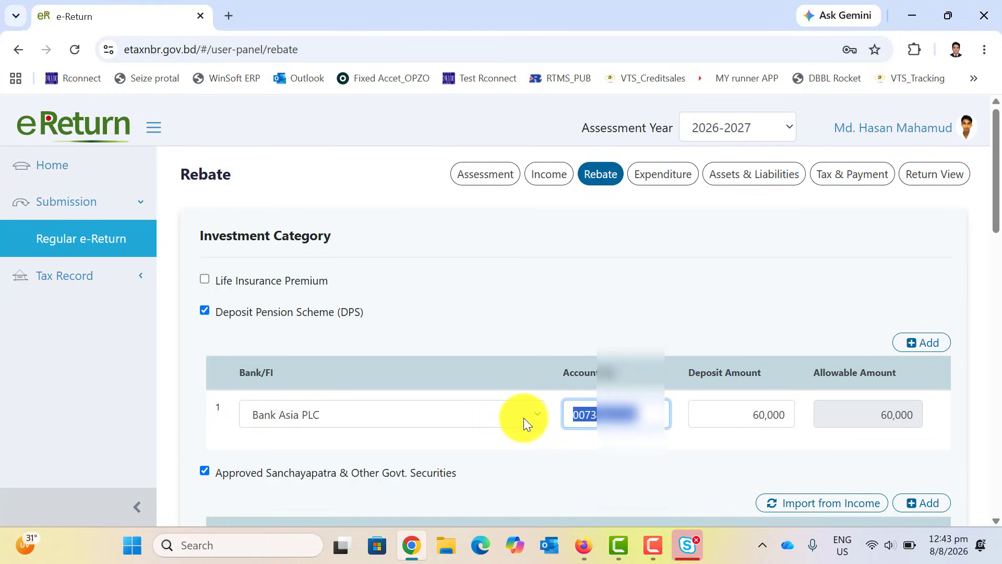
{"action": "type", "text": "1234"}
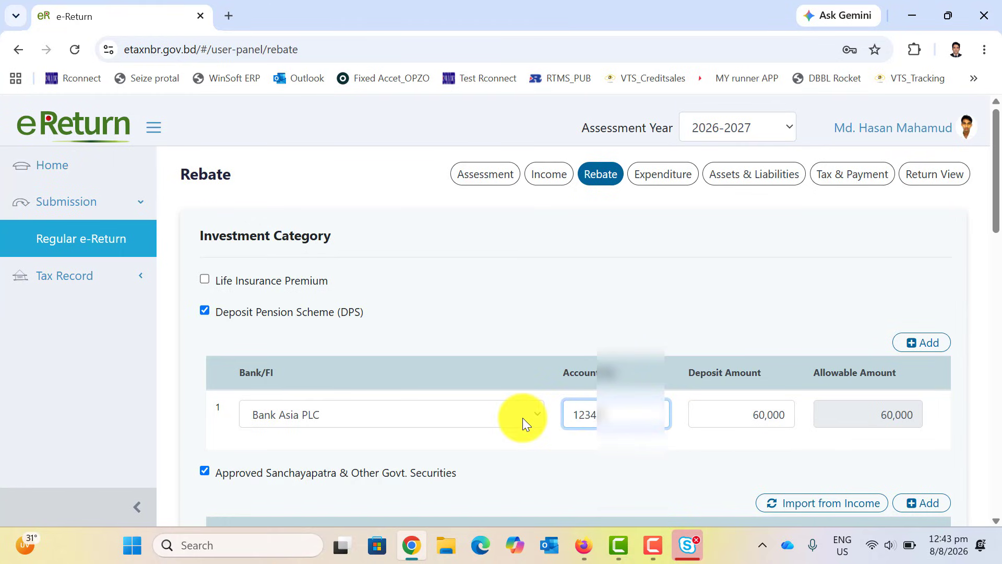
{"action": "type", "text": "56789"}
{"action": "key", "text": "ctrl+z"}
{"action": "left_click", "coordinate": [678, 450]}
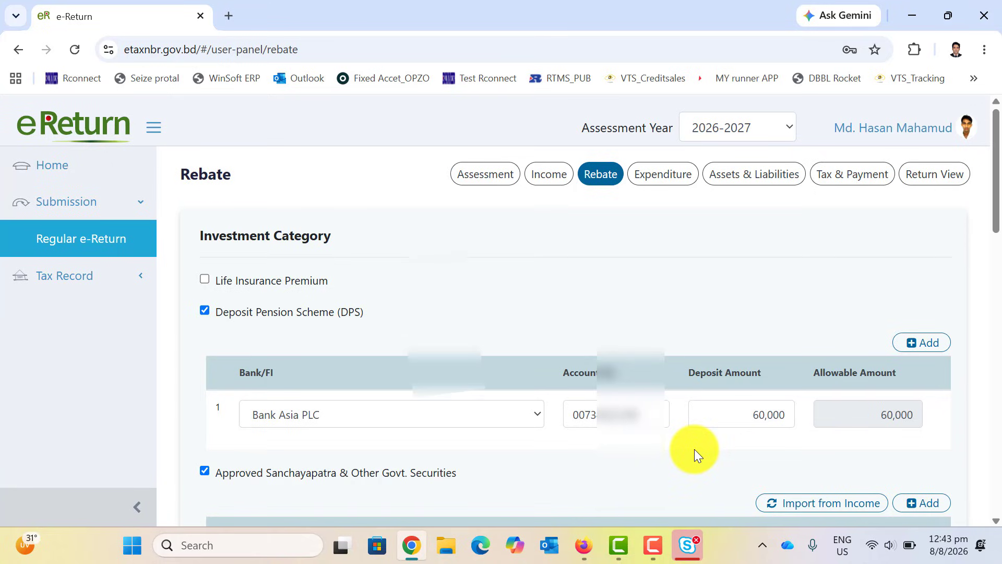
{"action": "scroll", "coordinate": [652, 456], "scroll_direction": "down", "scroll_amount": 5}
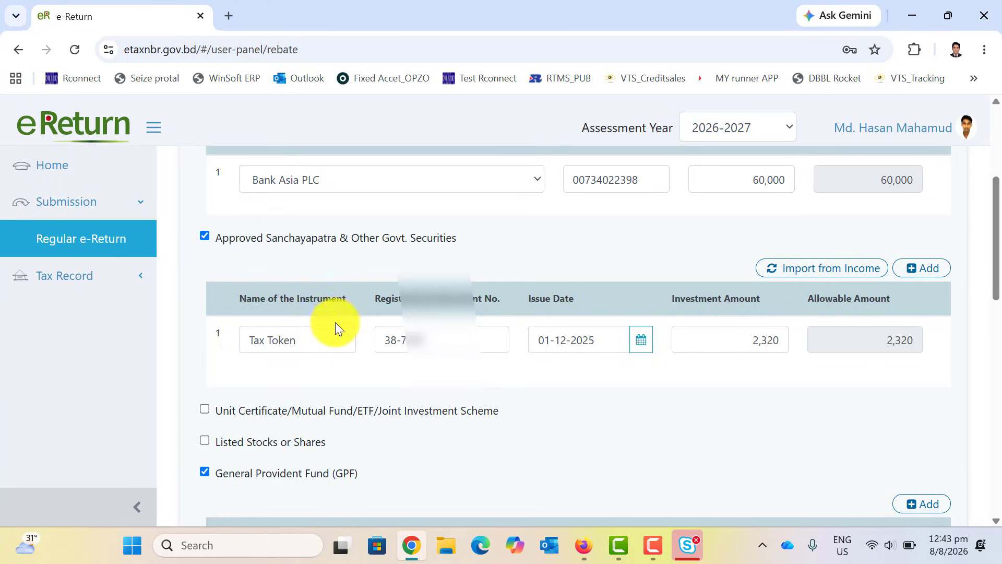
{"action": "left_click", "coordinate": [308, 343]}
{"action": "left_click_drag", "start_coordinate": [308, 343], "coordinate": [227, 347]}
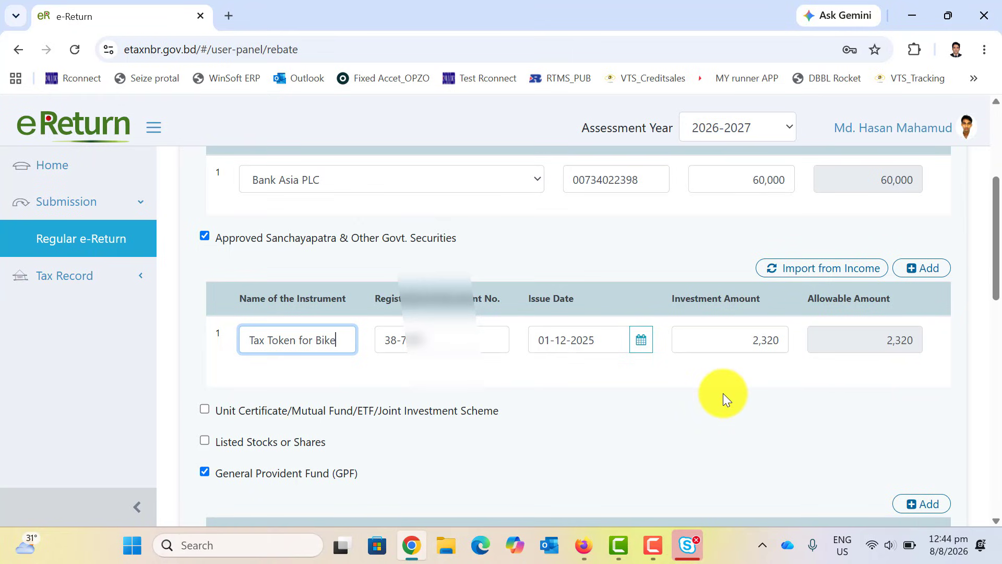
{"action": "scroll", "coordinate": [724, 398], "scroll_direction": "down", "scroll_amount": 4}
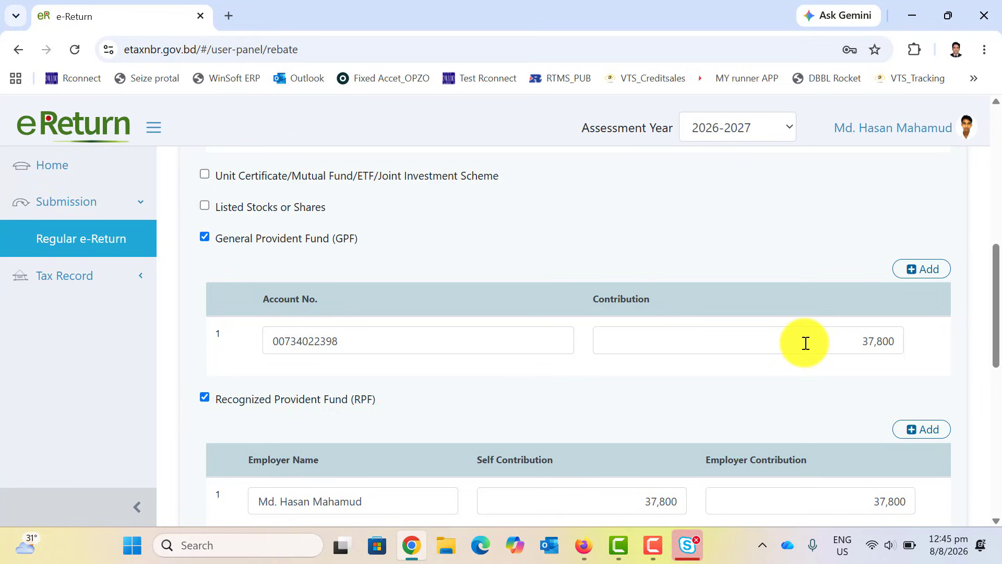
{"action": "scroll", "coordinate": [805, 342], "scroll_direction": "down", "scroll_amount": 2}
{"action": "scroll", "coordinate": [805, 342], "scroll_direction": "down", "scroll_amount": 1}
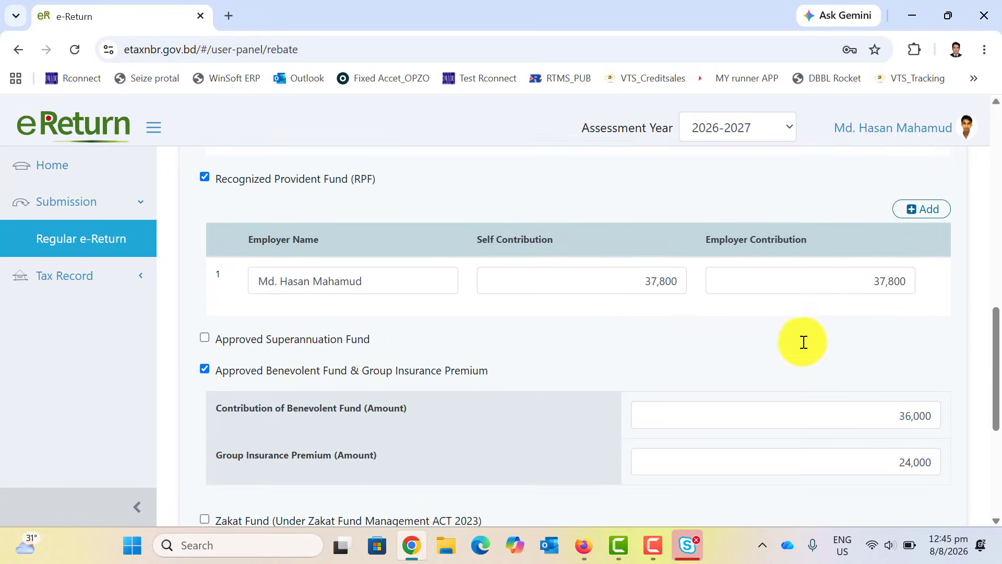
{"action": "scroll", "coordinate": [801, 341], "scroll_direction": "up", "scroll_amount": 1}
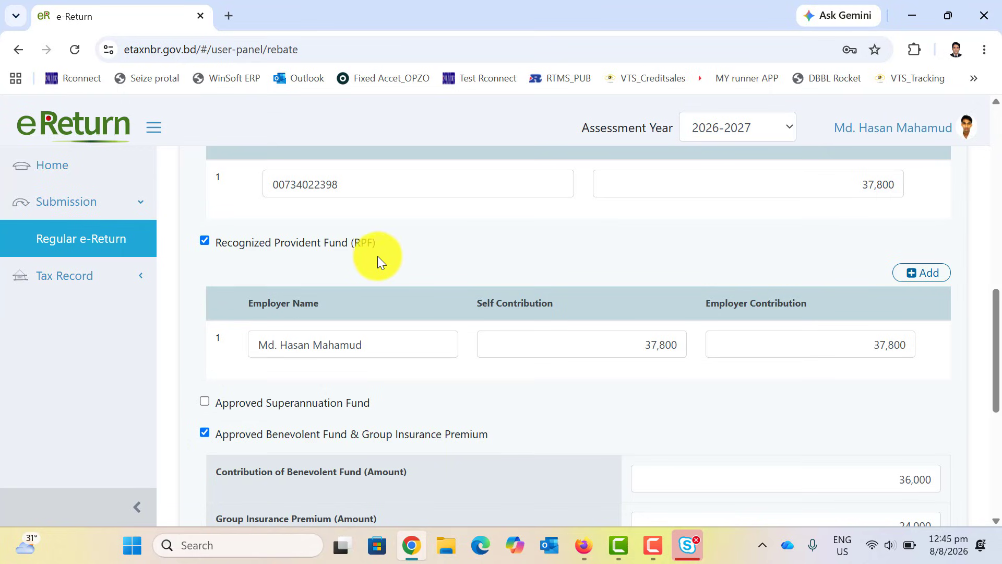
{"action": "scroll", "coordinate": [547, 258], "scroll_direction": "up", "scroll_amount": 1}
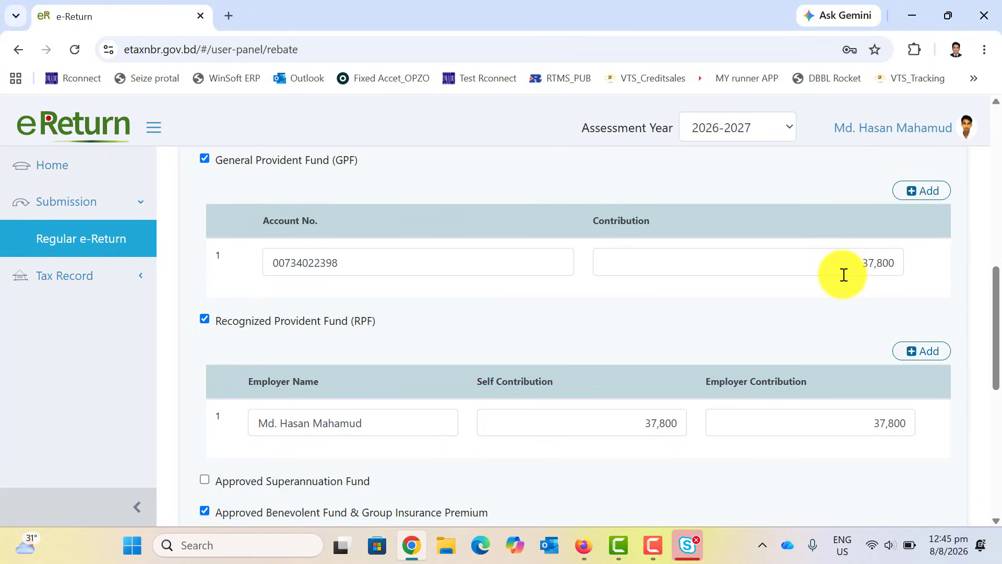
{"action": "scroll", "coordinate": [855, 274], "scroll_direction": "down", "scroll_amount": 1}
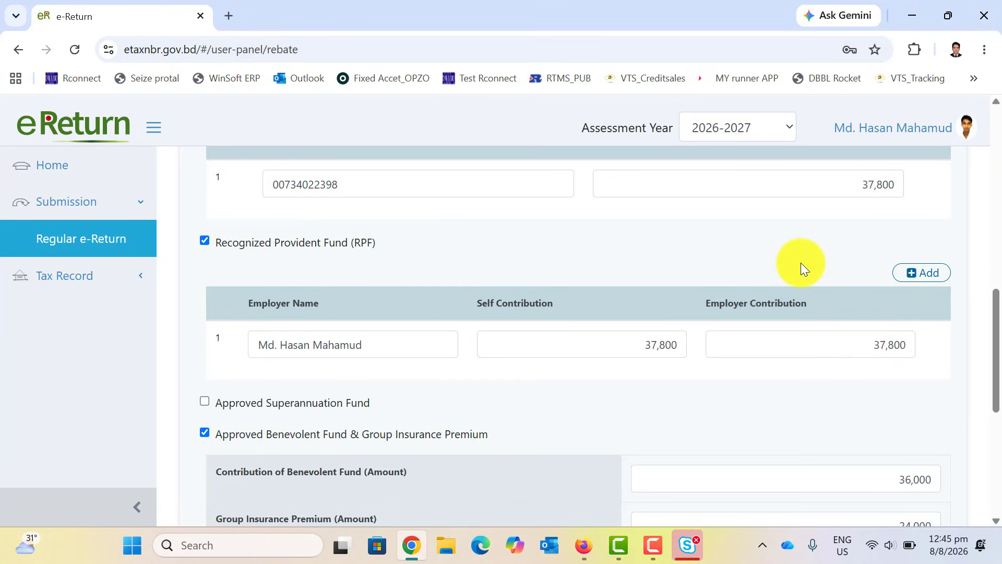
{"action": "scroll", "coordinate": [800, 262], "scroll_direction": "down", "scroll_amount": 3}
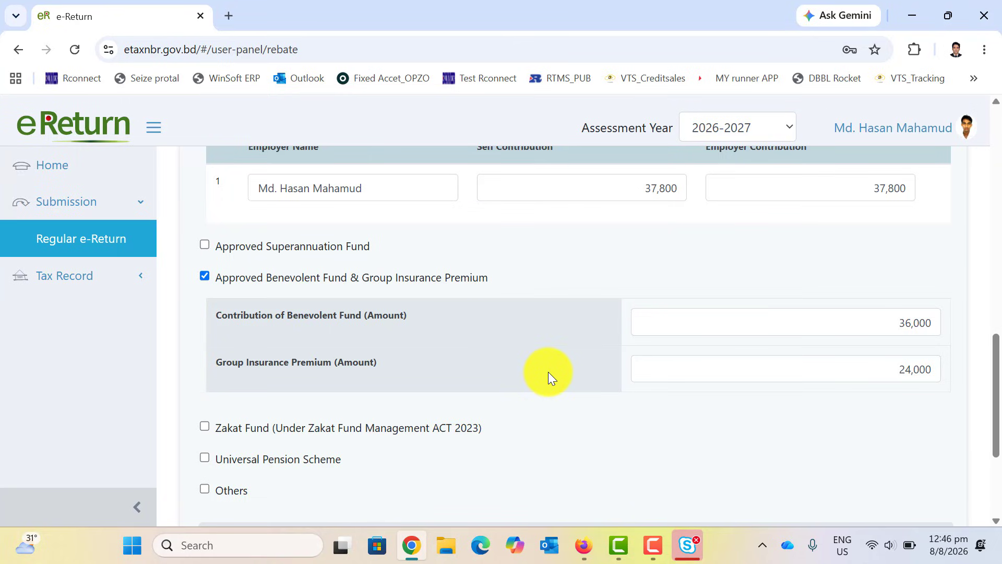
{"action": "scroll", "coordinate": [548, 371], "scroll_direction": "down", "scroll_amount": 4}
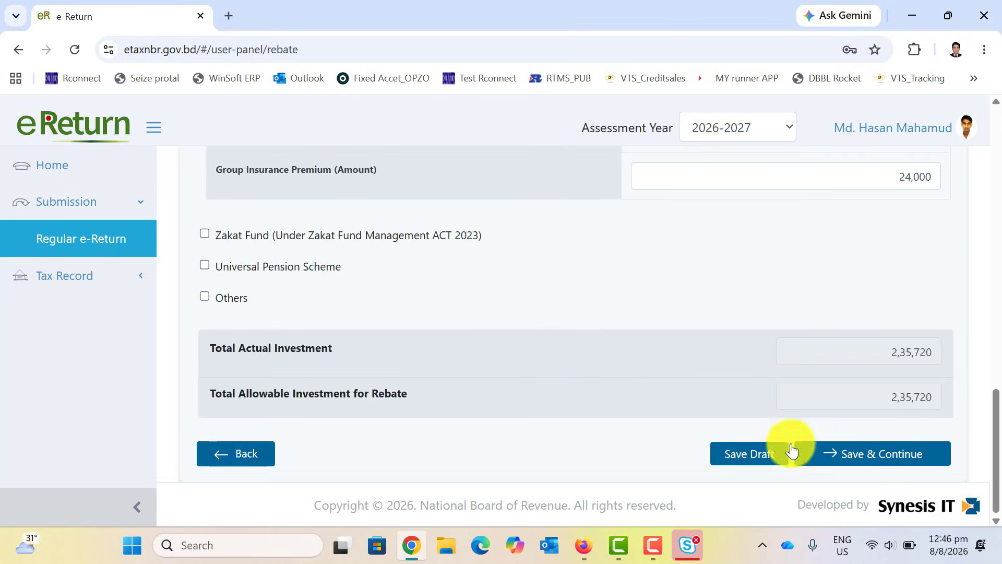
{"action": "scroll", "coordinate": [737, 404], "scroll_direction": "up", "scroll_amount": 8}
{"action": "scroll", "coordinate": [737, 404], "scroll_direction": "up", "scroll_amount": 10}
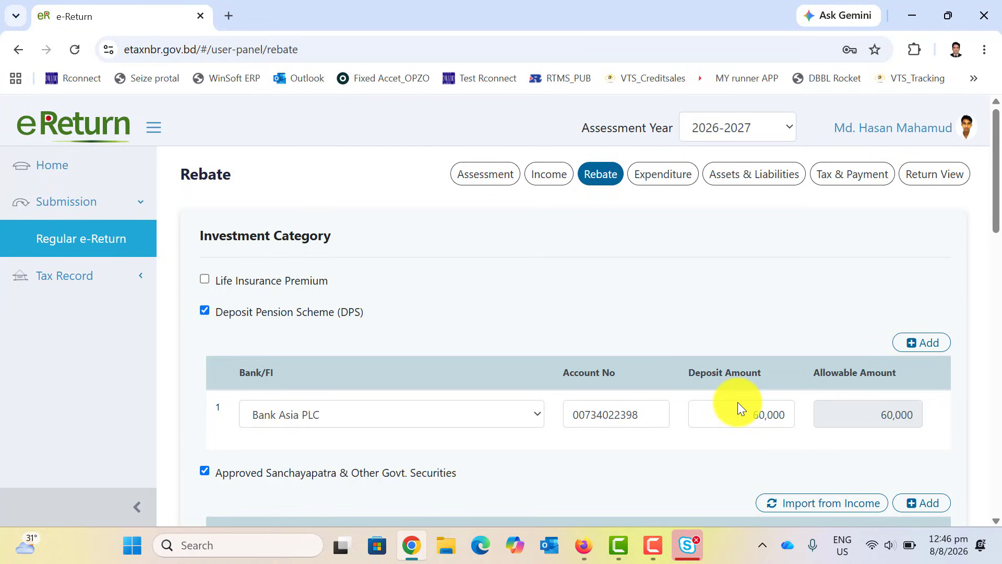
{"action": "scroll", "coordinate": [738, 402], "scroll_direction": "down", "scroll_amount": 20}
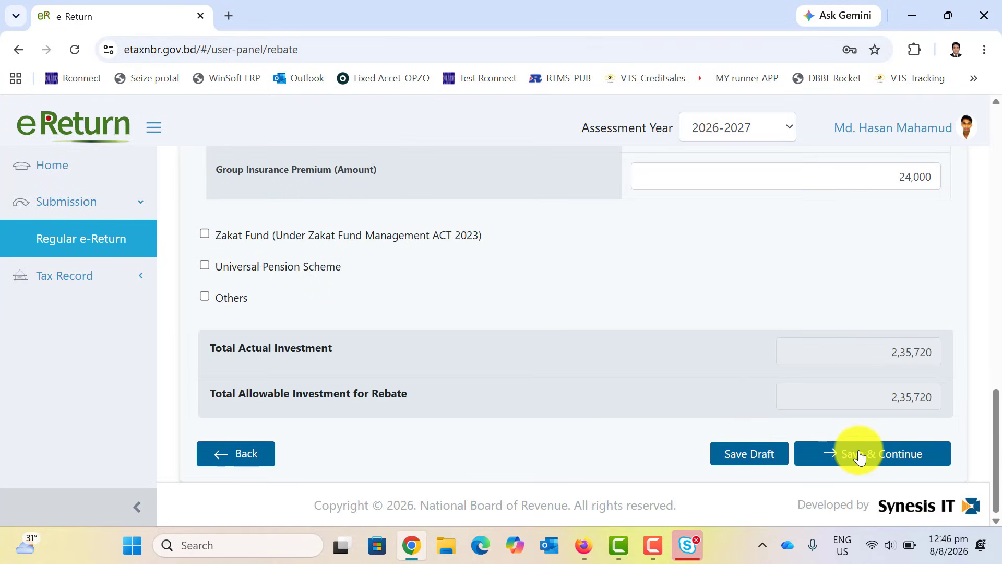
Save the rebate details and review expenses from Food 4,00,000 to Festival 80,000.
{"action": "left_click", "coordinate": [859, 457]}
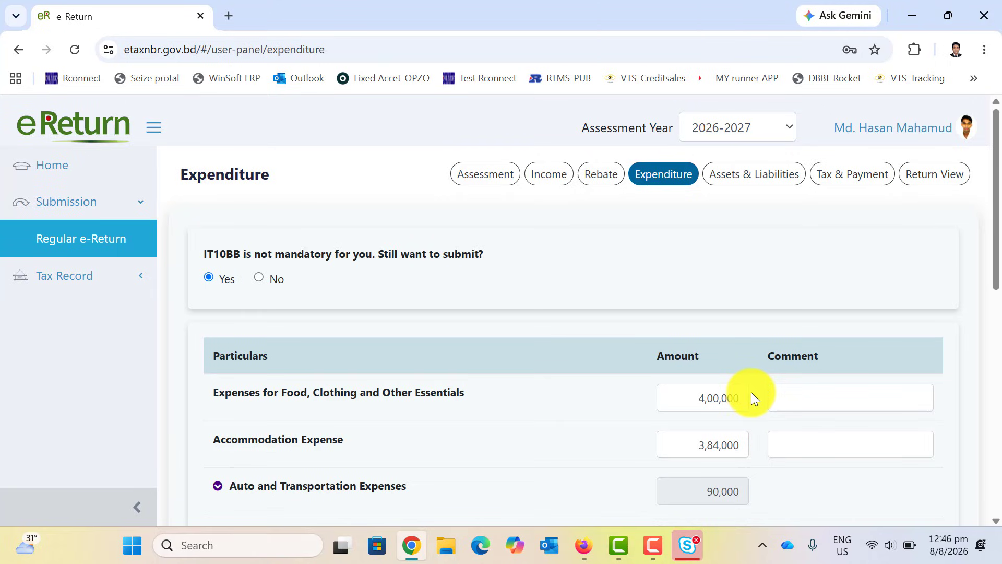
{"action": "scroll", "coordinate": [753, 390], "scroll_direction": "down", "scroll_amount": 1}
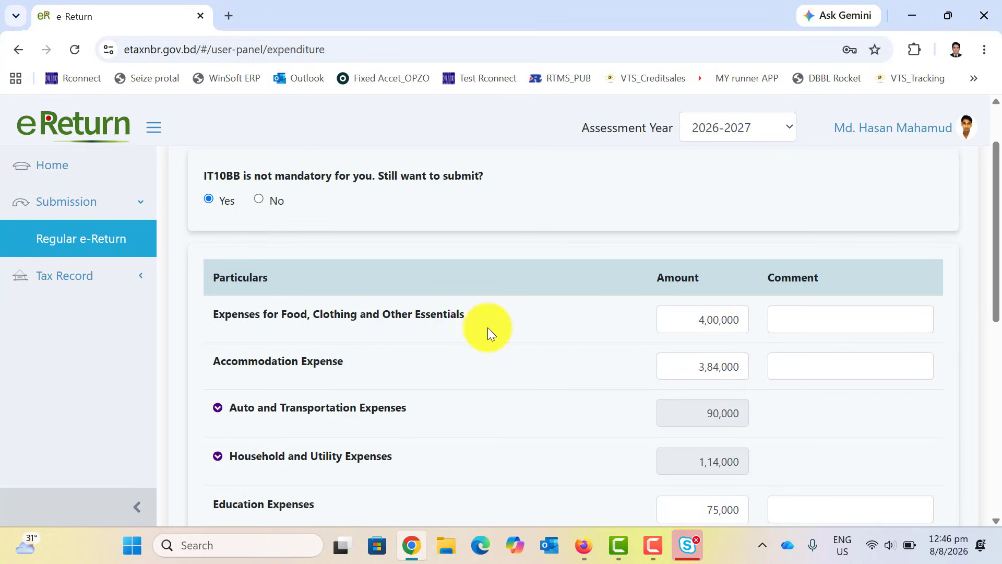
{"action": "scroll", "coordinate": [247, 345], "scroll_direction": "down", "scroll_amount": 1}
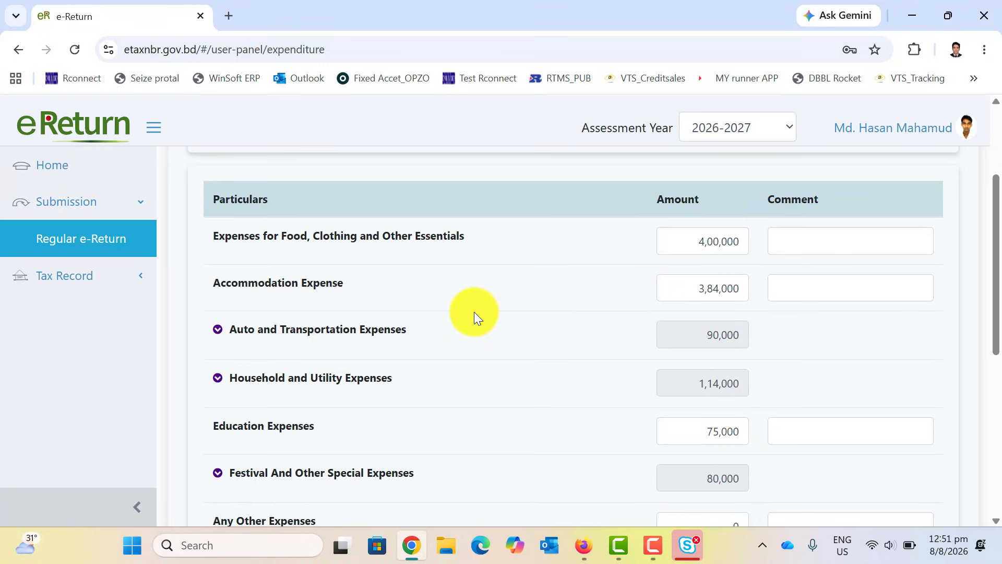
Expand Auto and Transportation and Household and Utility expenses, checking Electricity at 18,000.
{"action": "left_click", "coordinate": [298, 330]}
{"action": "scroll", "coordinate": [393, 342], "scroll_direction": "down", "scroll_amount": 1}
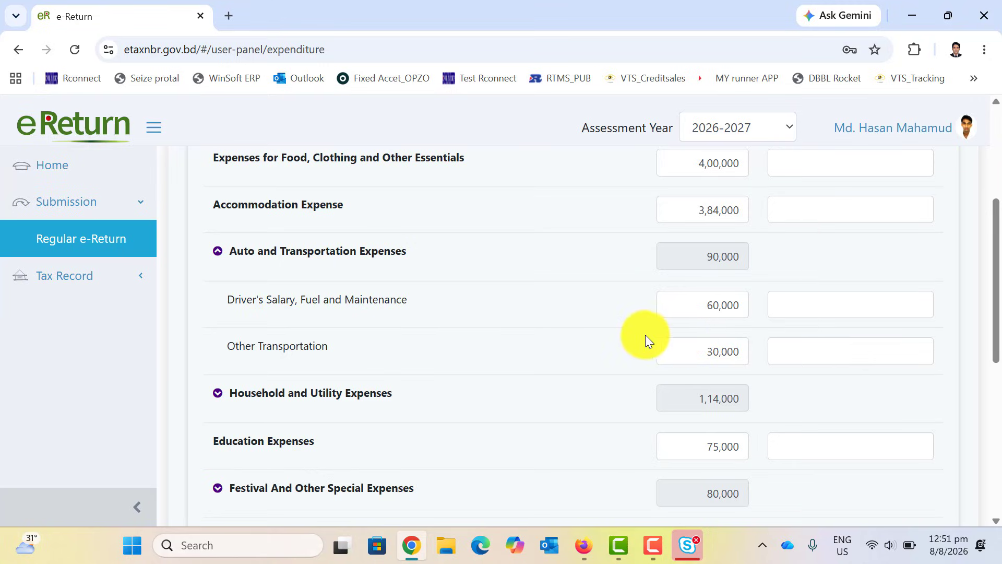
{"action": "scroll", "coordinate": [566, 342], "scroll_direction": "down", "scroll_amount": 1}
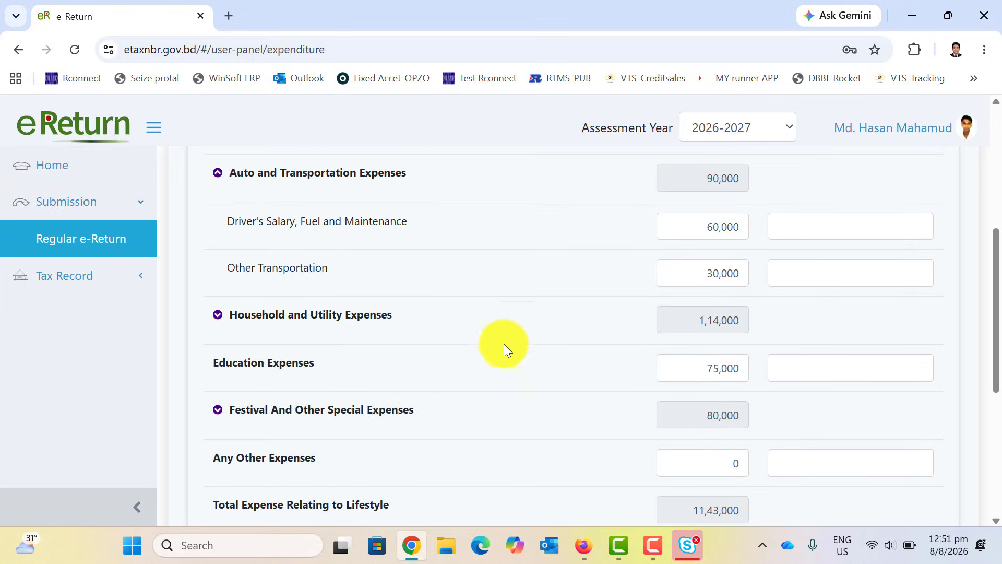
{"action": "left_click", "coordinate": [256, 322]}
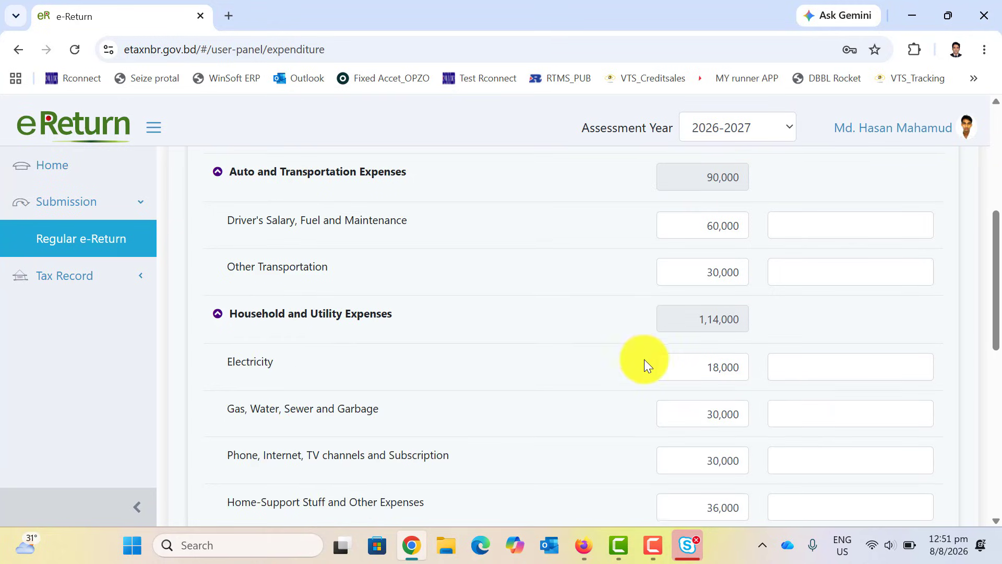
{"action": "scroll", "coordinate": [645, 359], "scroll_direction": "down", "scroll_amount": 3}
{"action": "left_click_drag", "start_coordinate": [707, 205], "coordinate": [790, 206]}
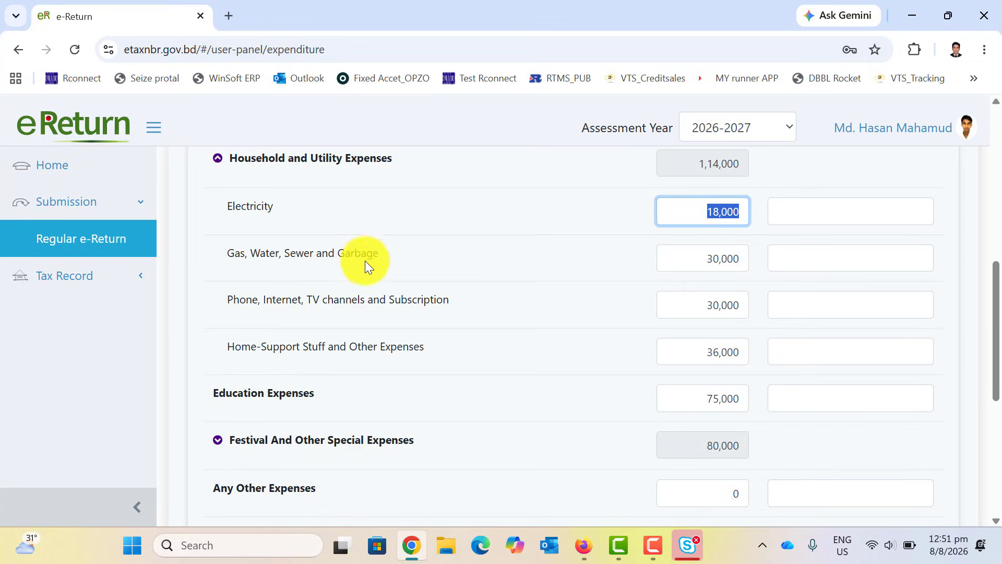
{"action": "left_click_drag", "start_coordinate": [395, 253], "coordinate": [335, 264]}
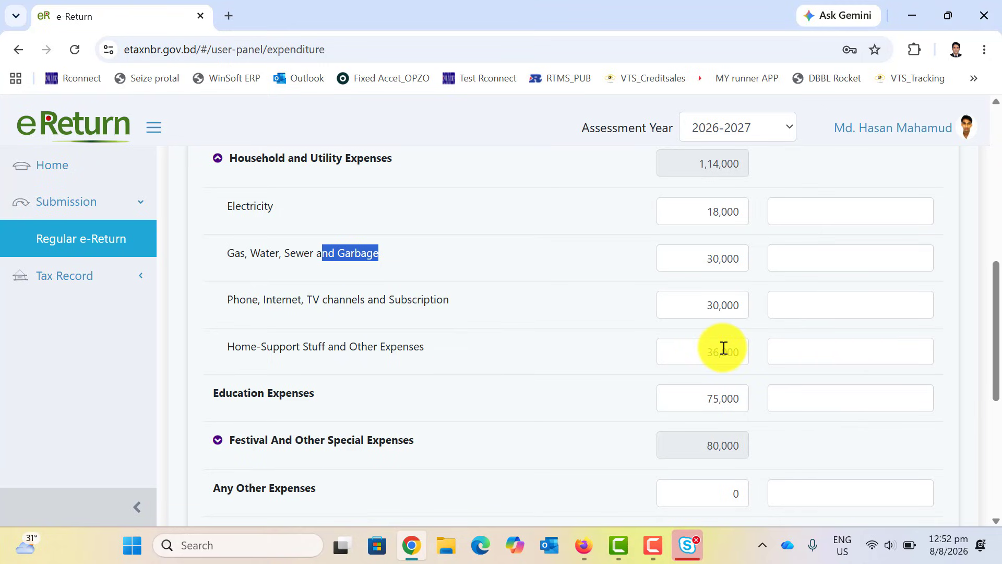
{"action": "scroll", "coordinate": [724, 347], "scroll_direction": "down", "scroll_amount": 1}
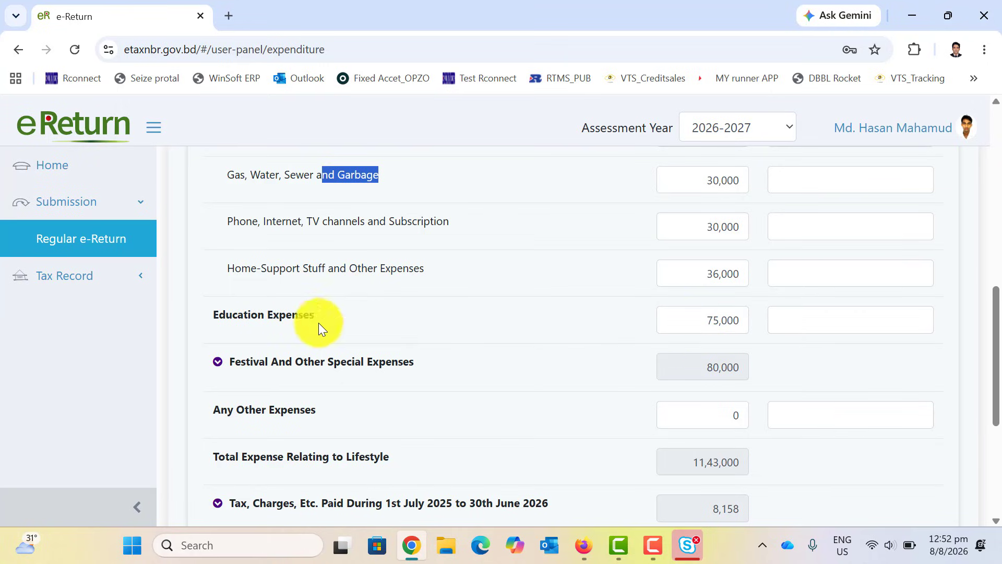
Expand the Festival And Other Special Expenses group below the 75,000 Education amount.
{"action": "left_click_drag", "start_coordinate": [703, 315], "coordinate": [769, 315]}
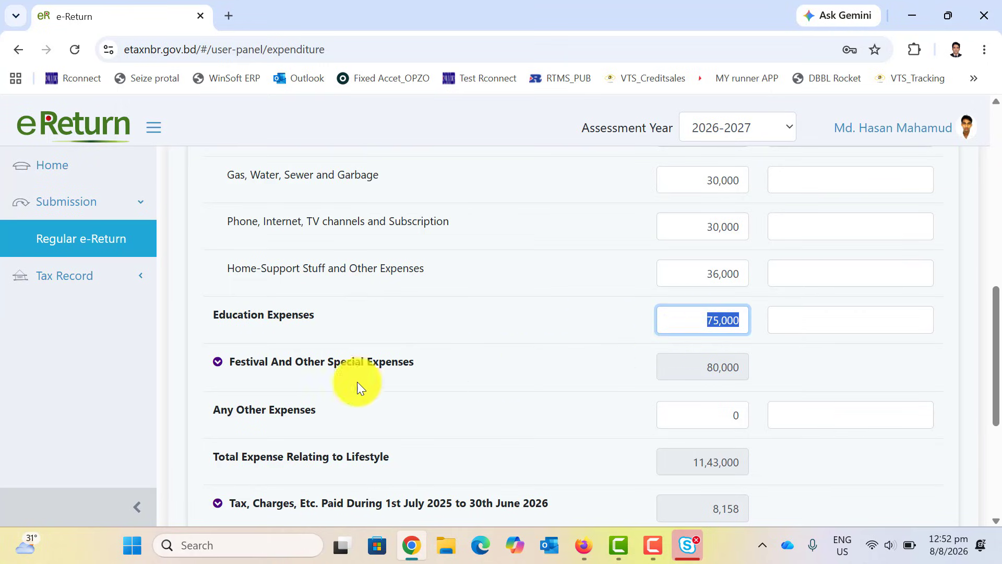
{"action": "scroll", "coordinate": [282, 368], "scroll_direction": "down", "scroll_amount": 1}
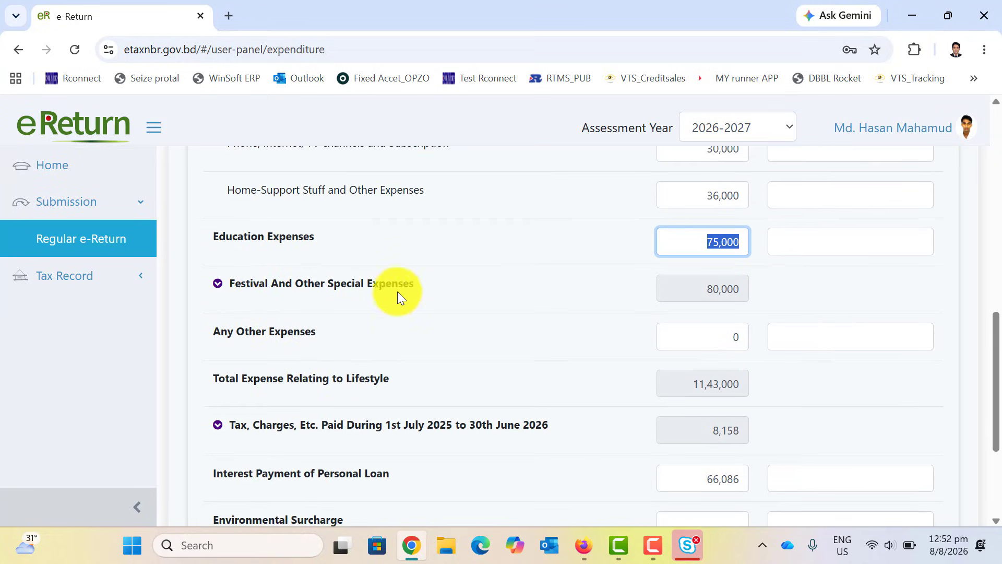
{"action": "left_click", "coordinate": [337, 287]}
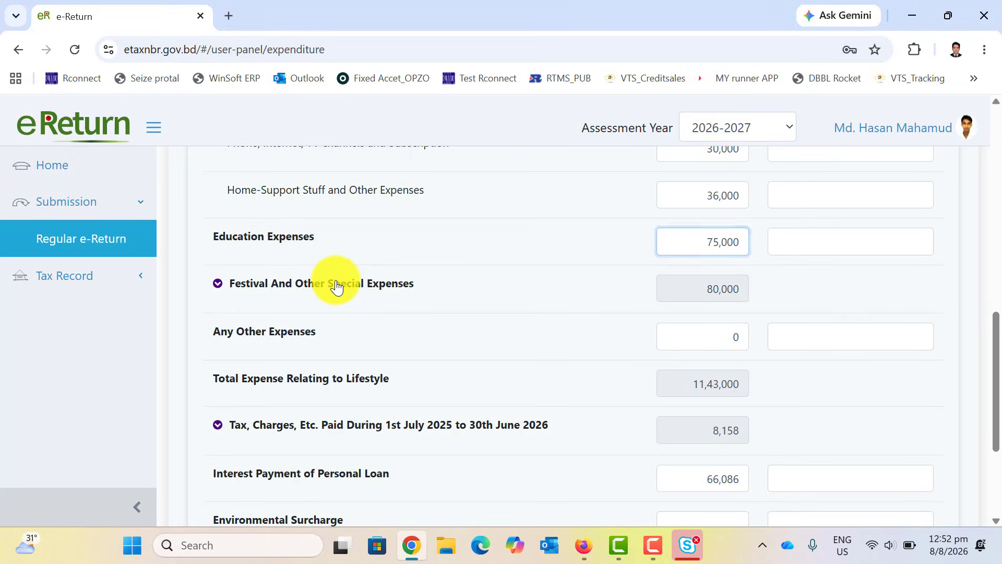
{"action": "left_click", "coordinate": [337, 287]}
{"action": "scroll", "coordinate": [336, 286], "scroll_direction": "down", "scroll_amount": 1}
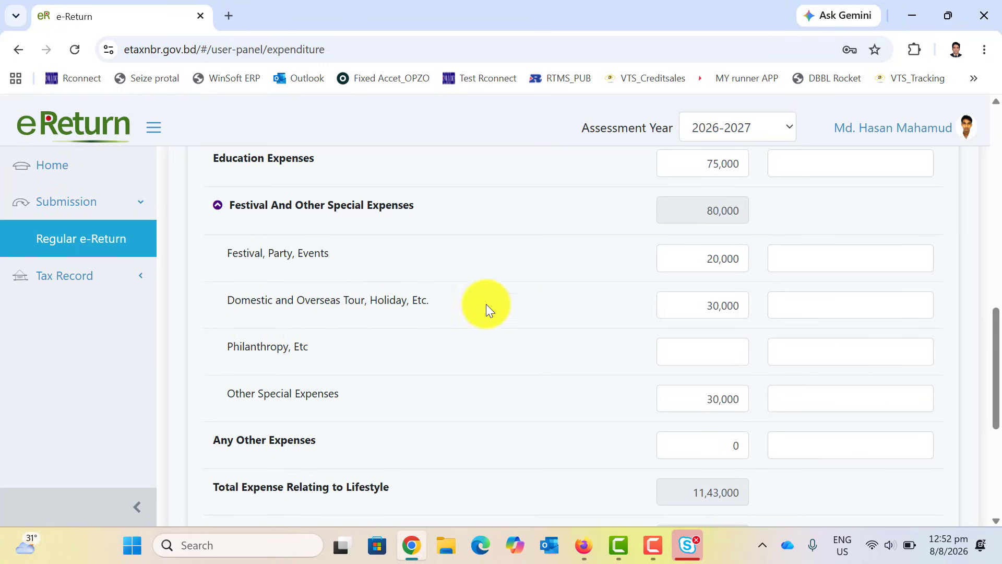
Review the itemised amounts: Tour 30,000, Philanthropy blank, Other Special 30,000, and Any Other Expenses.
{"action": "left_click_drag", "start_coordinate": [486, 306], "coordinate": [198, 308]}
{"action": "left_click_drag", "start_coordinate": [674, 308], "coordinate": [752, 309]}
{"action": "scroll", "coordinate": [561, 320], "scroll_direction": "down", "scroll_amount": 1}
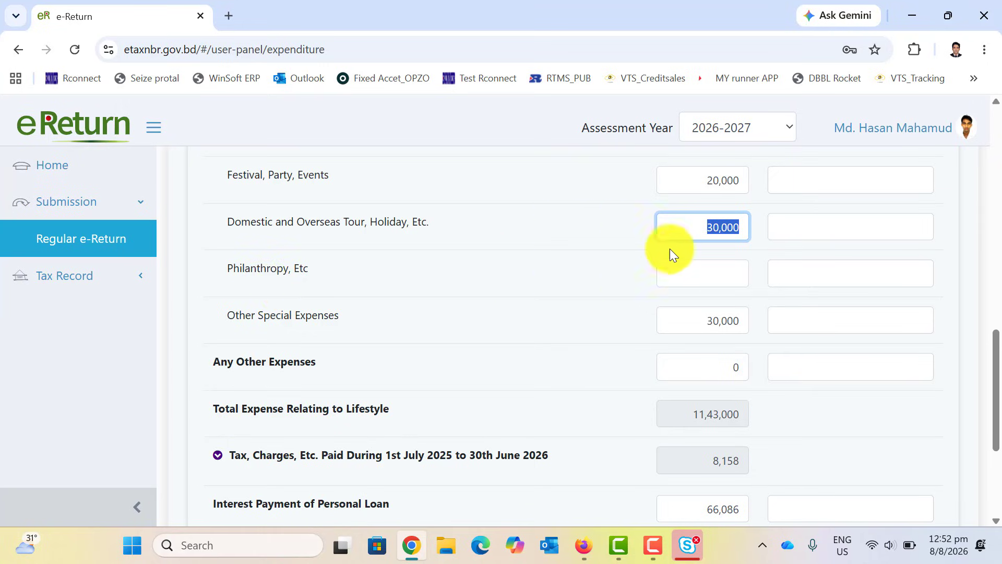
{"action": "left_click", "coordinate": [693, 271]}
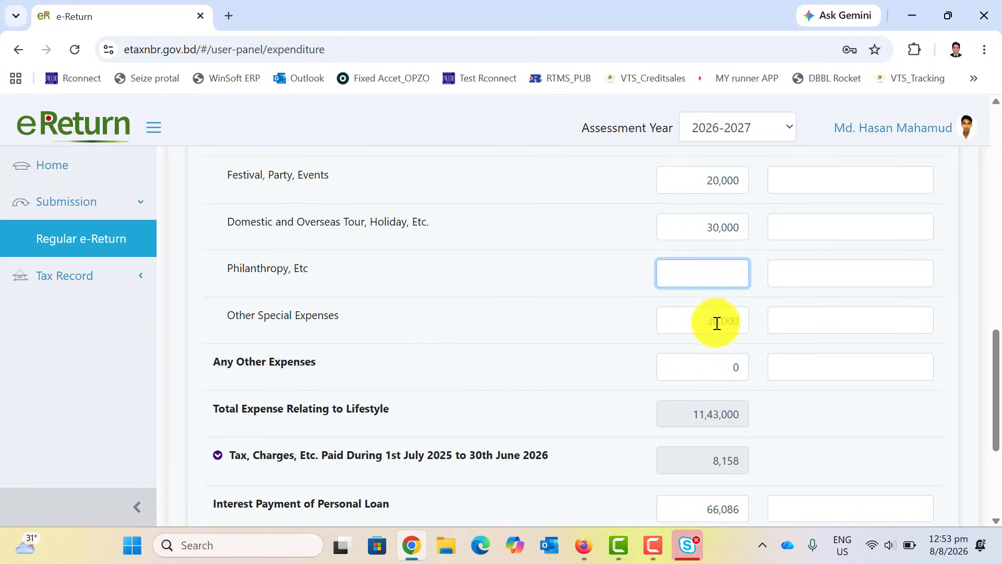
{"action": "left_click_drag", "start_coordinate": [700, 319], "coordinate": [752, 319]}
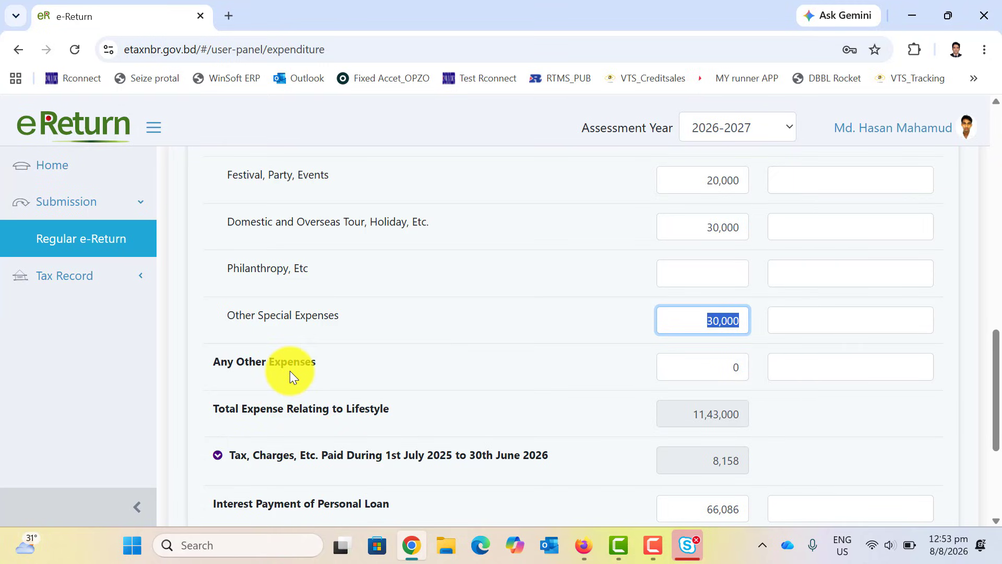
{"action": "scroll", "coordinate": [413, 255], "scroll_direction": "up", "scroll_amount": 1}
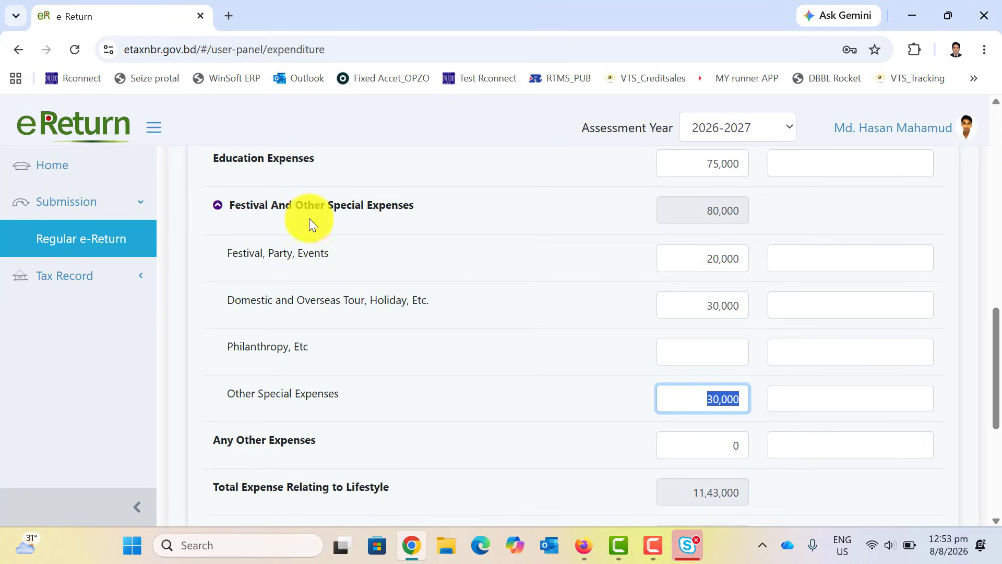
{"action": "scroll", "coordinate": [435, 286], "scroll_direction": "down", "scroll_amount": 1}
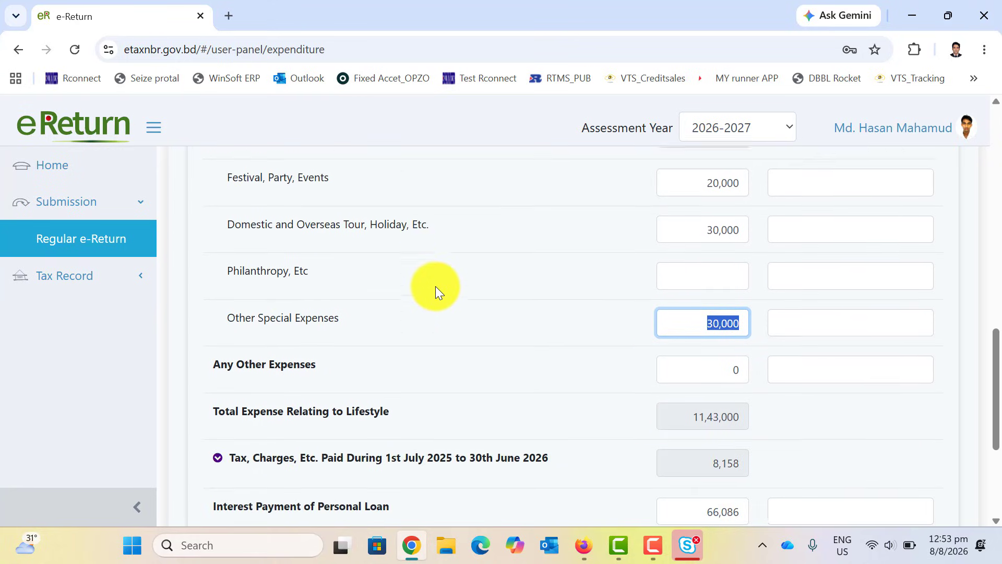
{"action": "left_click", "coordinate": [714, 368]}
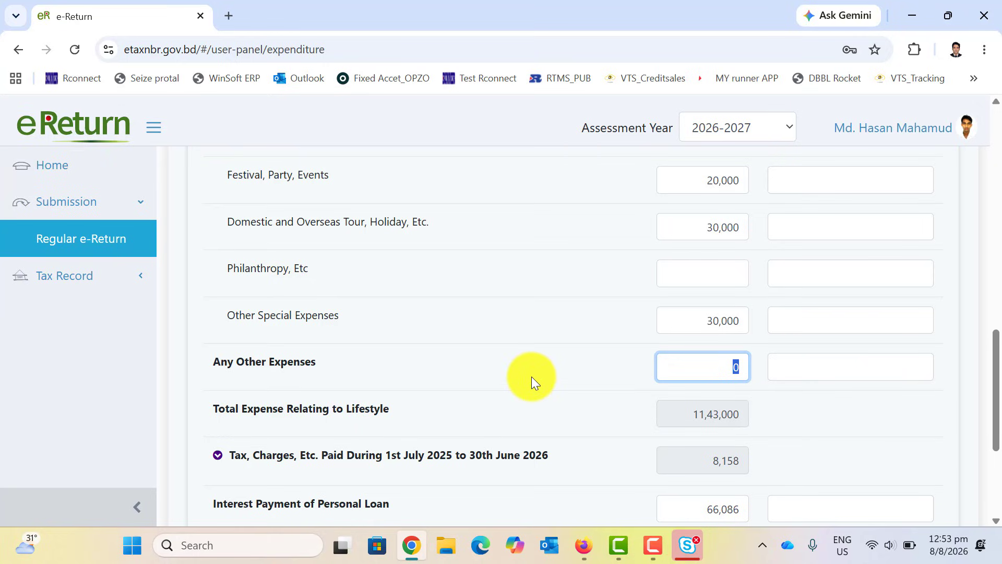
{"action": "scroll", "coordinate": [531, 376], "scroll_direction": "down", "scroll_amount": 1}
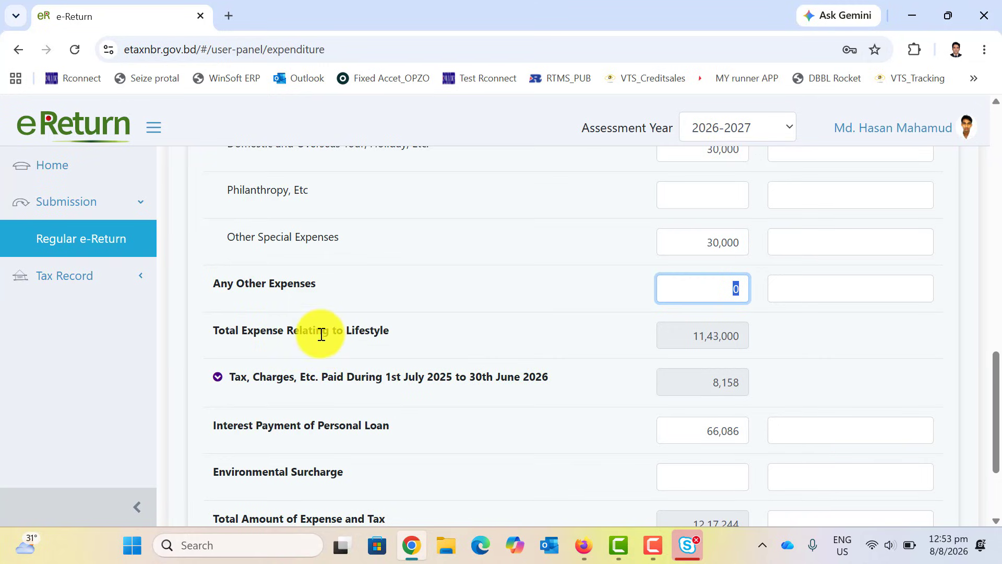
{"action": "left_click", "coordinate": [694, 335]}
{"action": "scroll", "coordinate": [703, 326], "scroll_direction": "up", "scroll_amount": 6}
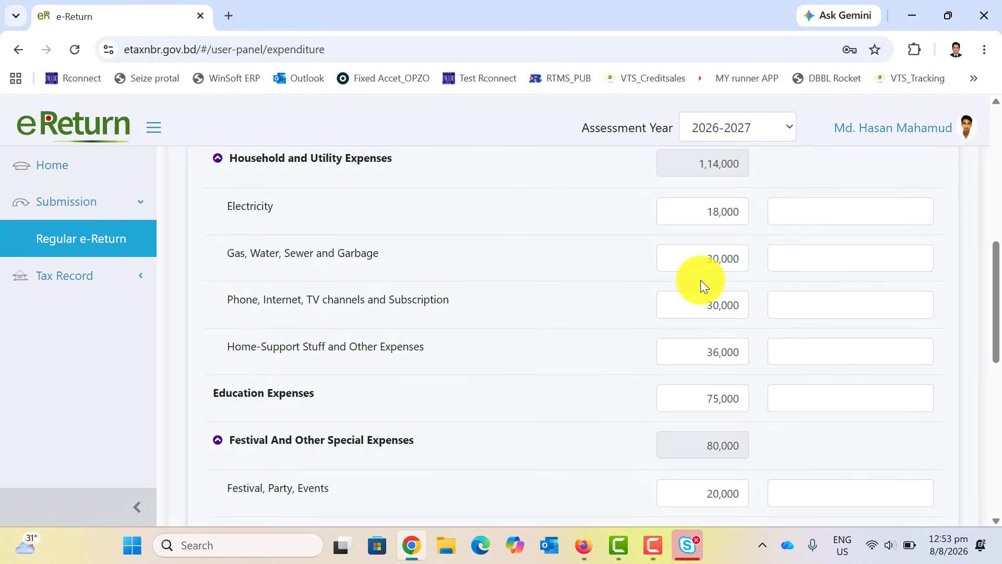
{"action": "scroll", "coordinate": [702, 280], "scroll_direction": "up", "scroll_amount": 3}
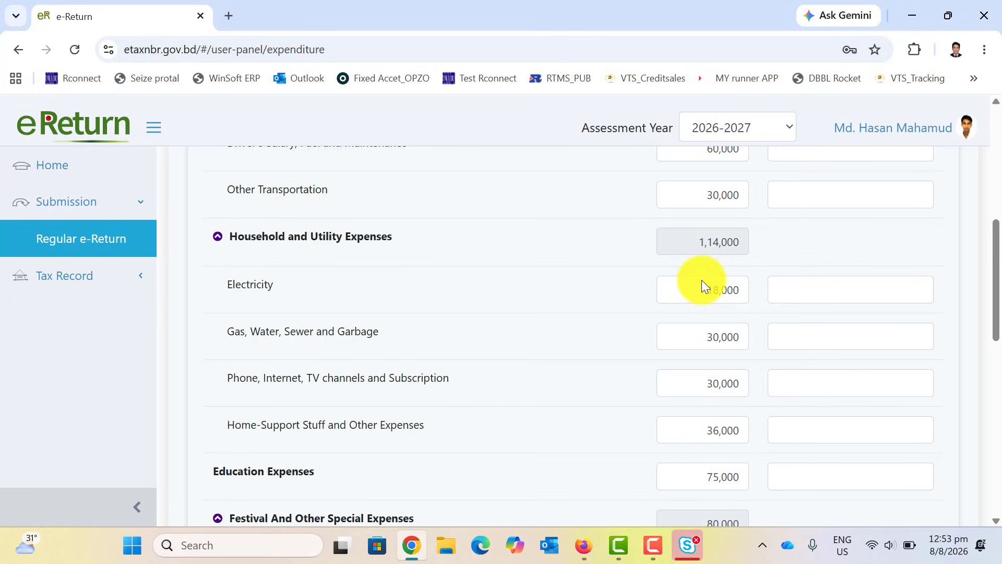
{"action": "scroll", "coordinate": [703, 280], "scroll_direction": "up", "scroll_amount": 2}
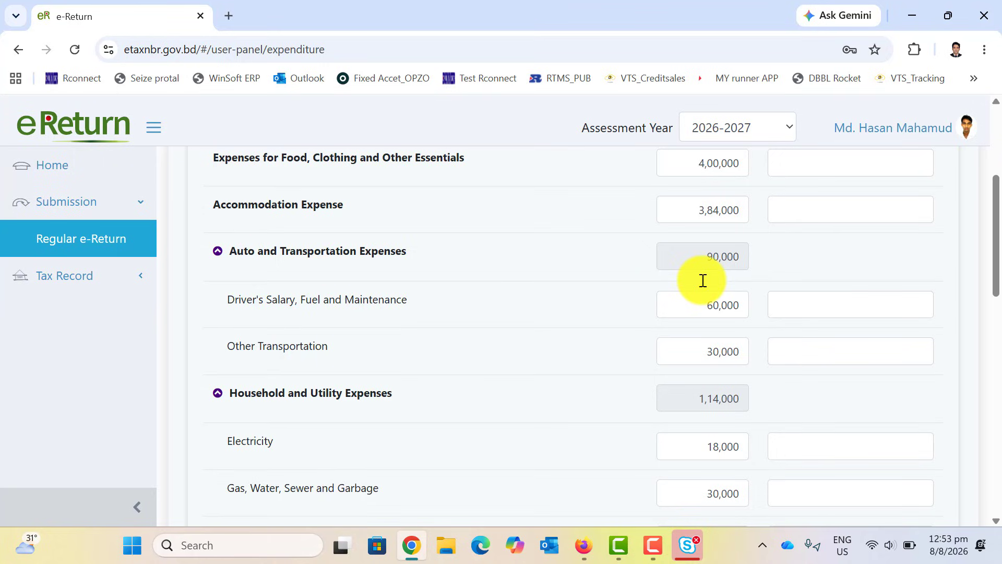
{"action": "scroll", "coordinate": [703, 280], "scroll_direction": "down", "scroll_amount": 3}
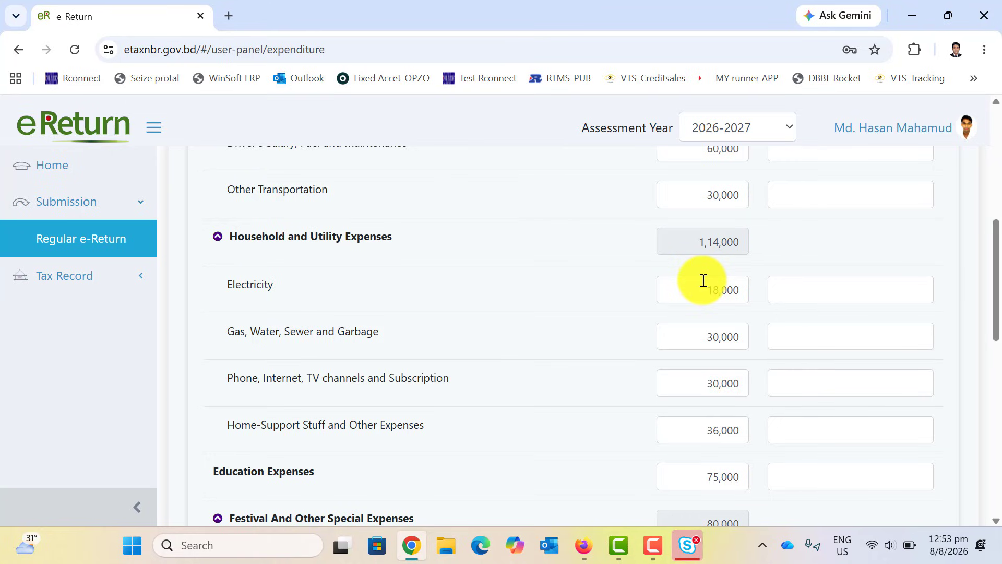
{"action": "scroll", "coordinate": [703, 280], "scroll_direction": "down", "scroll_amount": 8}
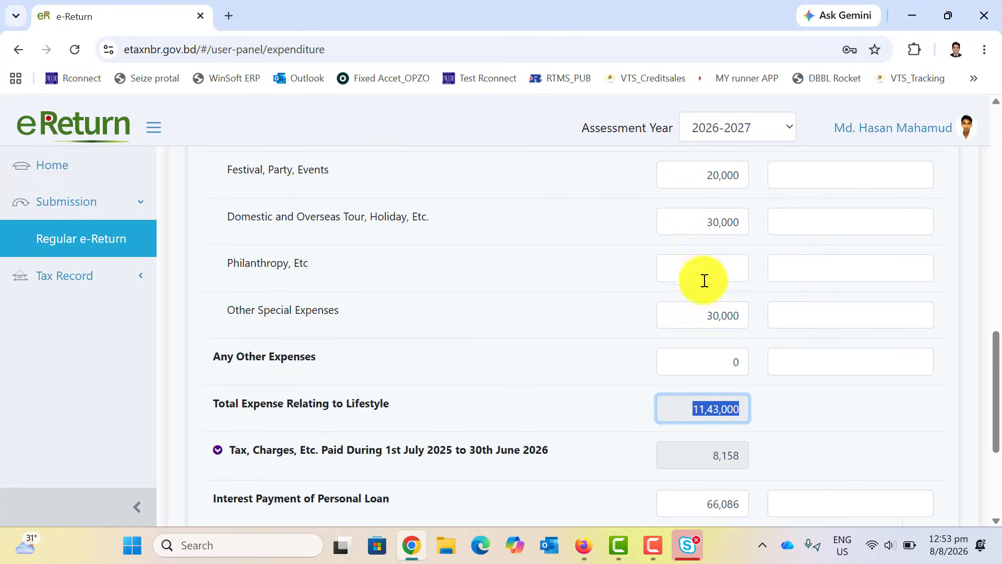
{"action": "scroll", "coordinate": [704, 280], "scroll_direction": "down", "scroll_amount": 3}
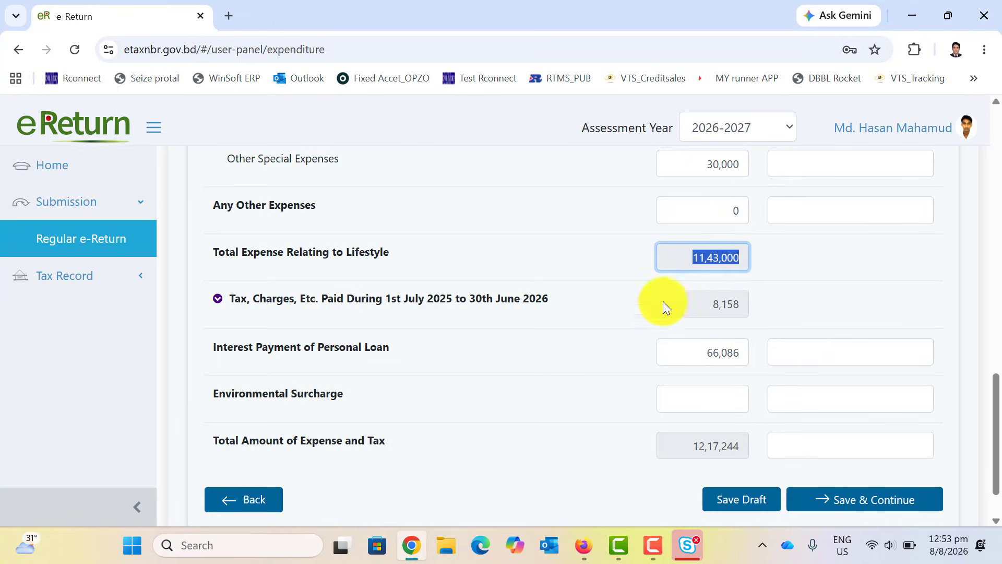
Expand Tax, Charges, Etc. Paid to show Tax at Source of 8,158 and the personal loan interest line.
{"action": "left_click", "coordinate": [229, 310]}
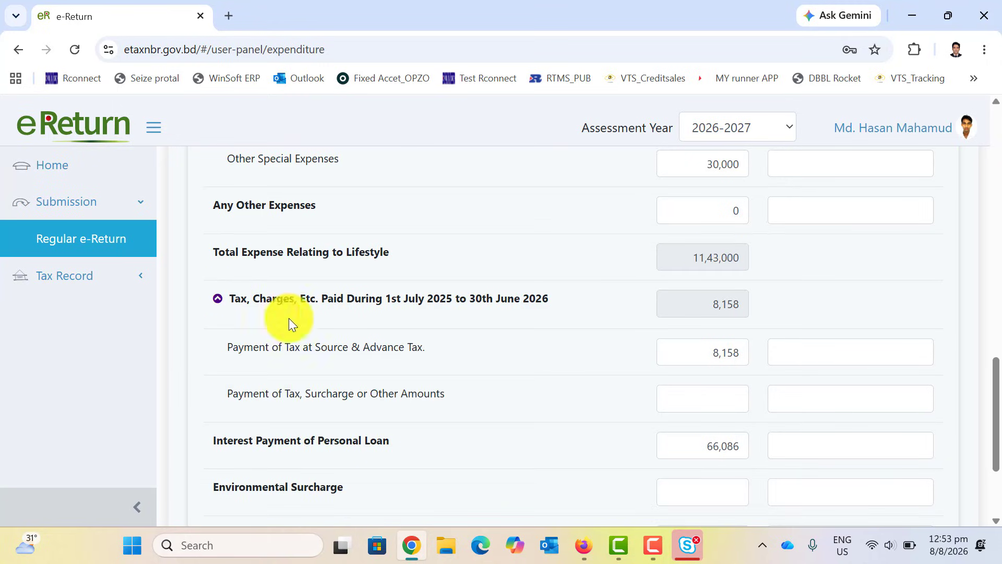
{"action": "double_click", "coordinate": [719, 358]}
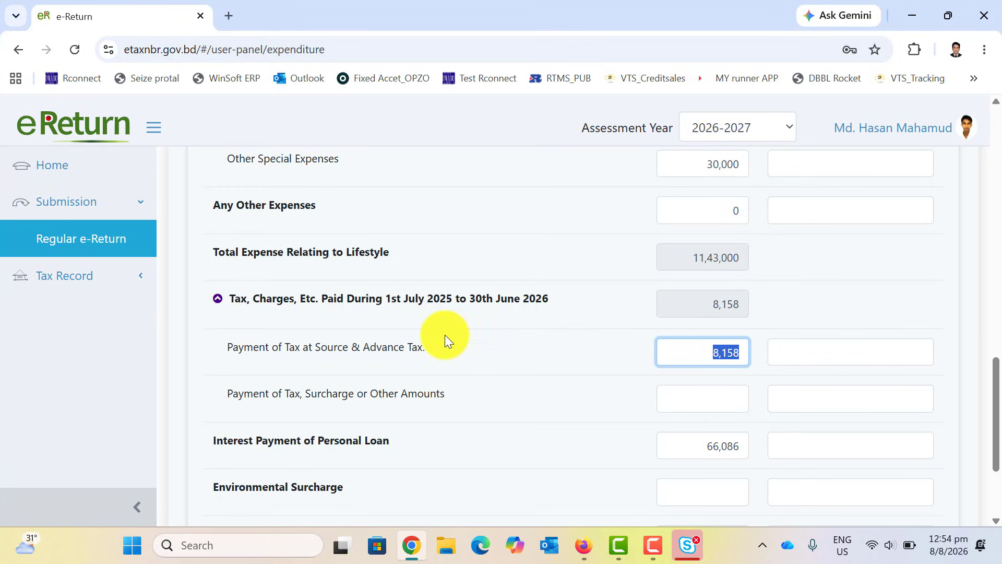
{"action": "scroll", "coordinate": [445, 334], "scroll_direction": "down", "scroll_amount": 3}
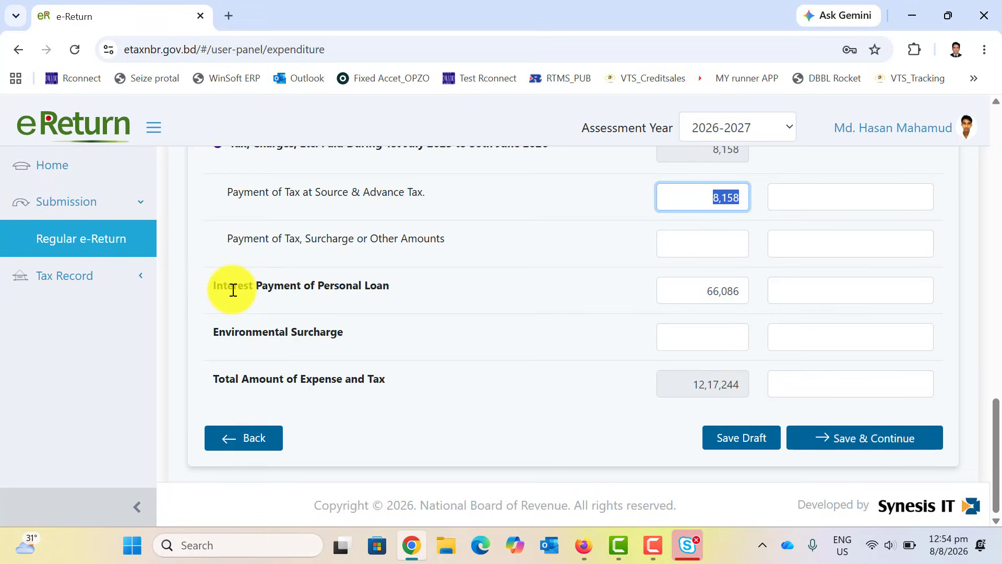
{"action": "left_click_drag", "start_coordinate": [390, 287], "coordinate": [200, 283]}
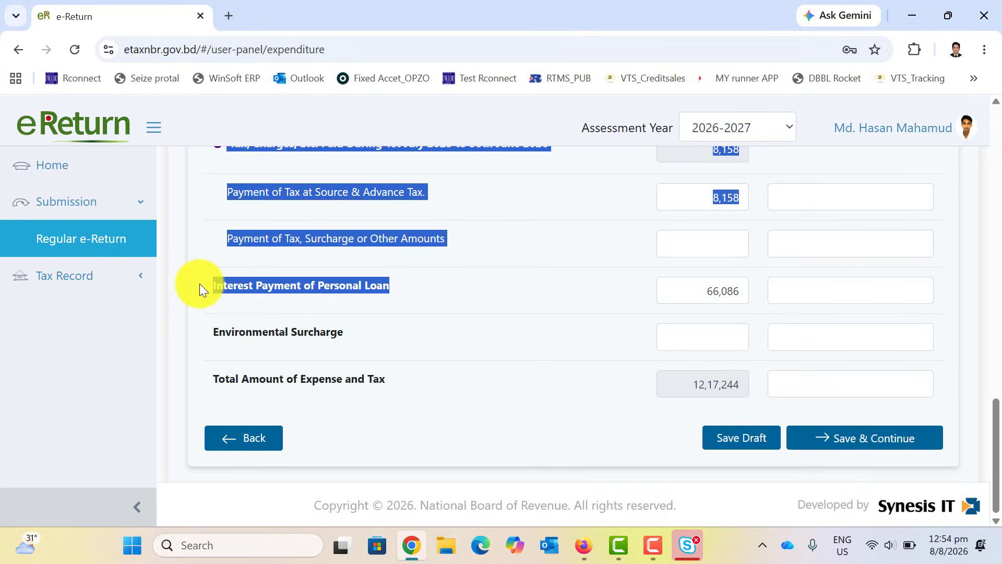
{"action": "left_click", "coordinate": [477, 304]}
Check the 11,43,000 lifestyle expense total and the 66,086 loan interest amount.
{"action": "scroll", "coordinate": [541, 324], "scroll_direction": "up", "scroll_amount": 3}
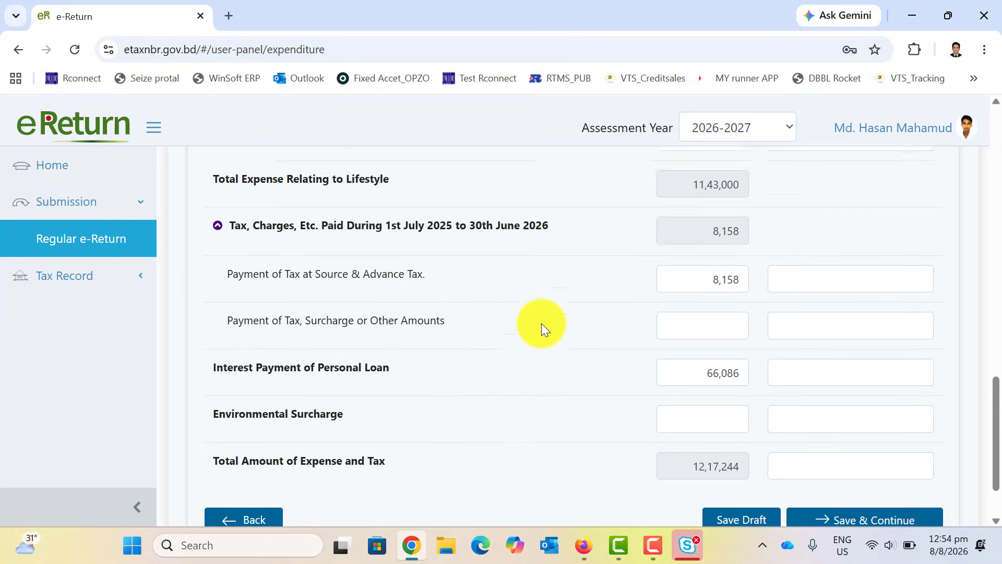
{"action": "left_click_drag", "start_coordinate": [692, 254], "coordinate": [769, 256]}
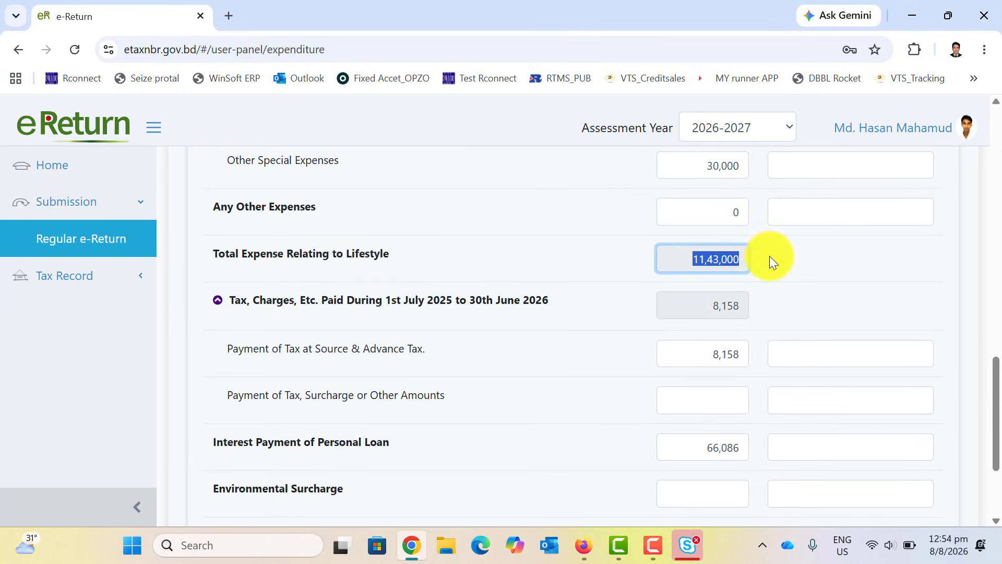
{"action": "scroll", "coordinate": [731, 267], "scroll_direction": "down", "scroll_amount": 3}
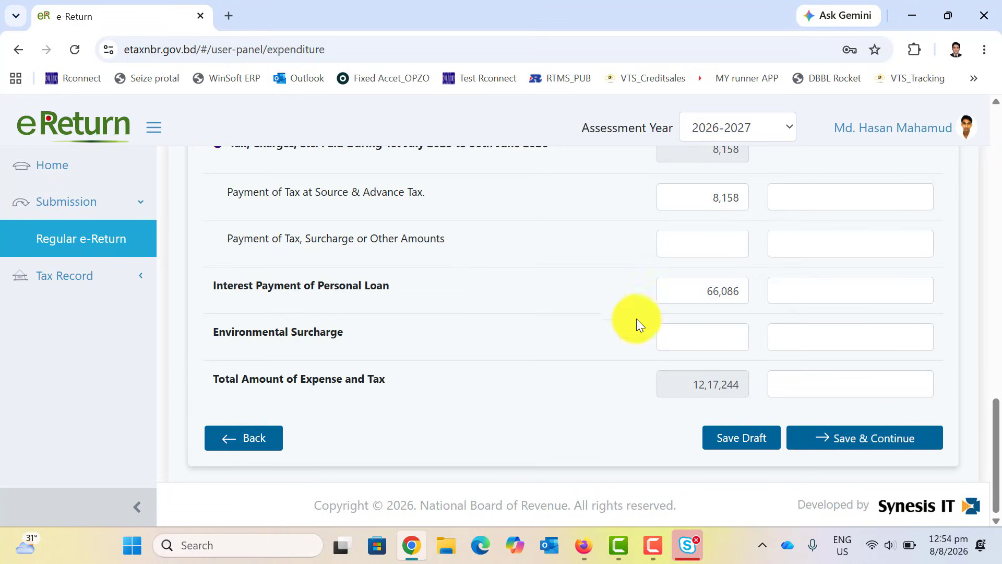
{"action": "left_click_drag", "start_coordinate": [700, 289], "coordinate": [761, 290]}
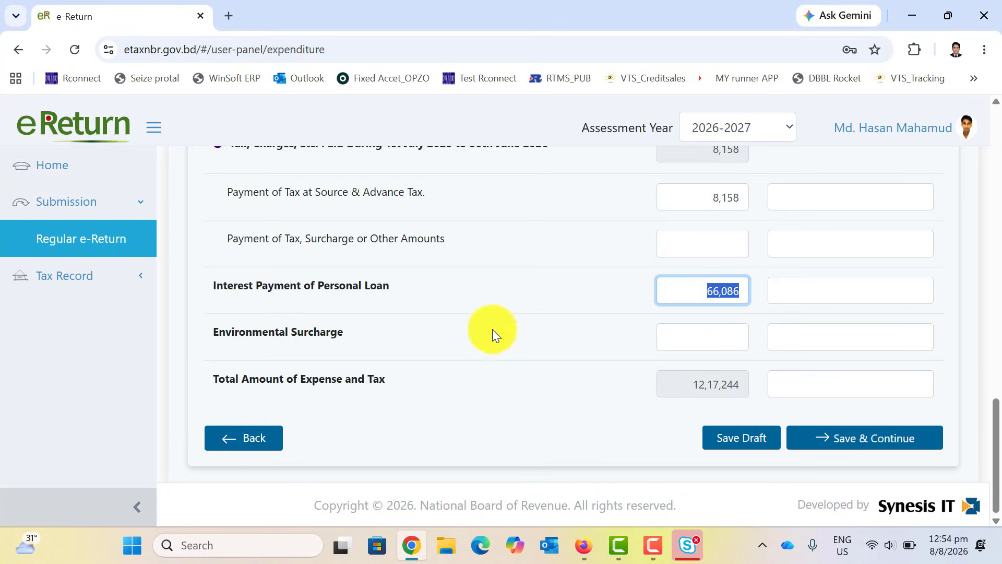
{"action": "left_click_drag", "start_coordinate": [396, 288], "coordinate": [223, 300]}
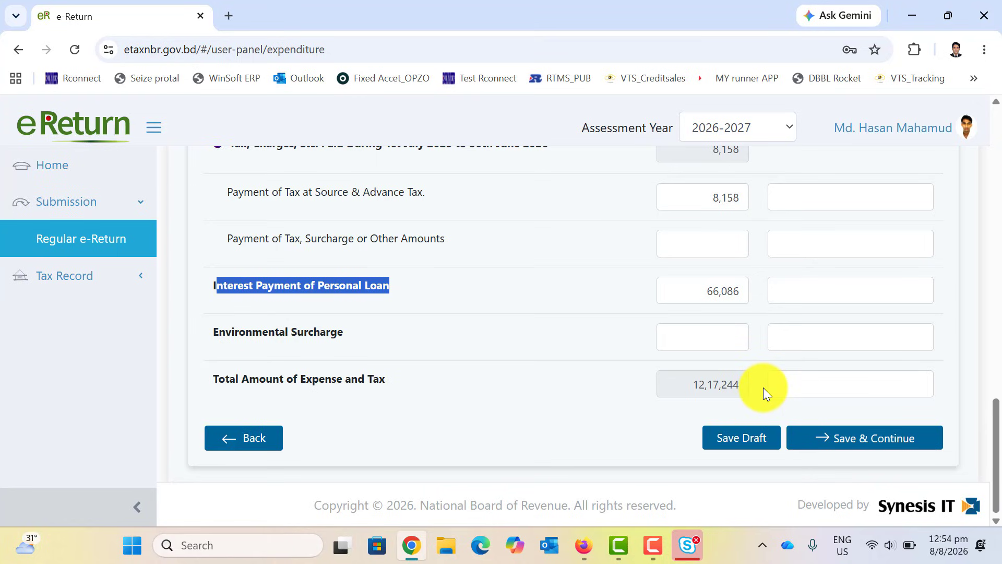
{"action": "scroll", "coordinate": [635, 362], "scroll_direction": "up", "scroll_amount": 20}
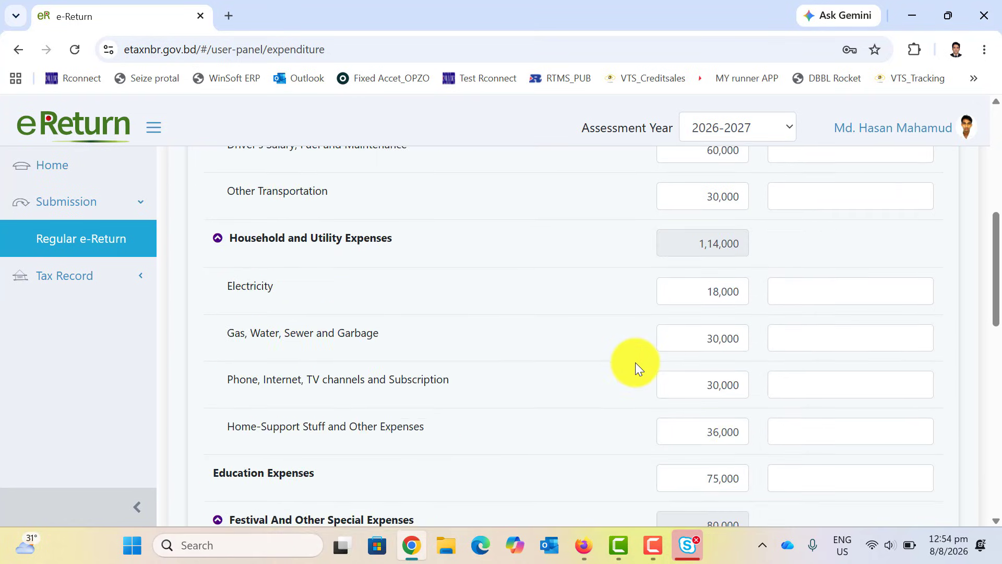
{"action": "scroll", "coordinate": [635, 362], "scroll_direction": "down", "scroll_amount": 20}
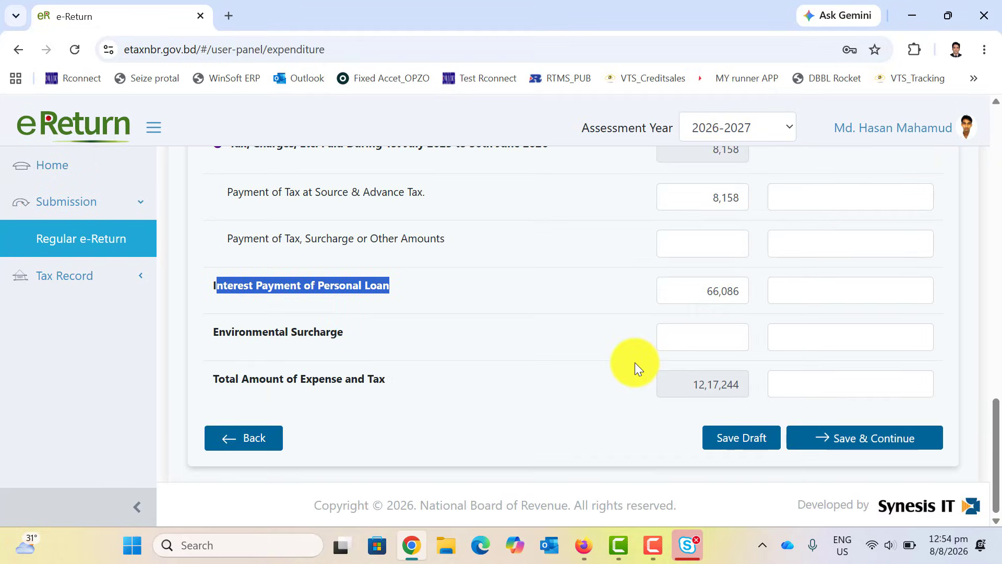
Save the expenditure, then on Assets & Liabilities tick and untick Business Capital.
{"action": "left_click", "coordinate": [867, 437]}
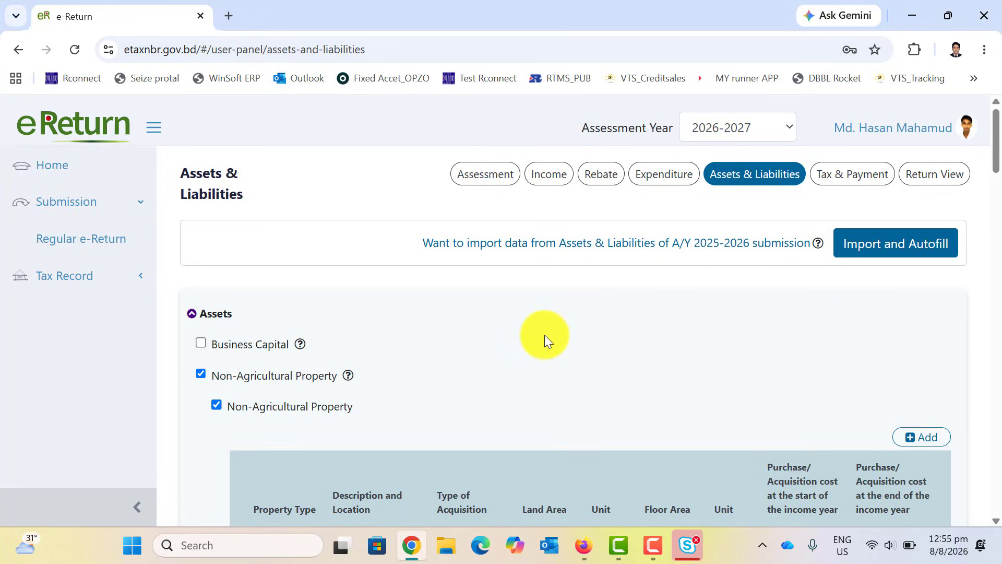
{"action": "scroll", "coordinate": [536, 319], "scroll_direction": "down", "scroll_amount": 3}
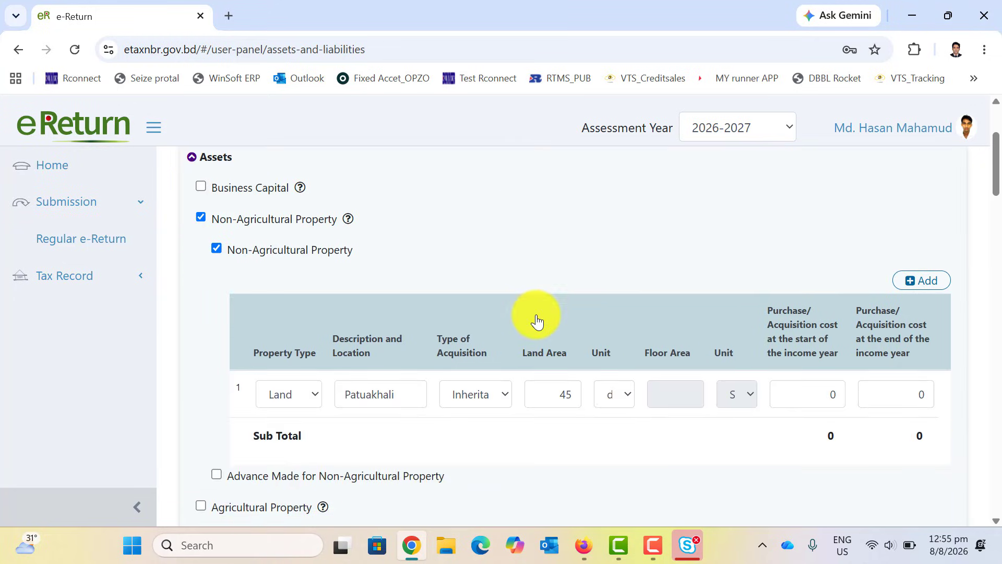
{"action": "left_click", "coordinate": [201, 186]}
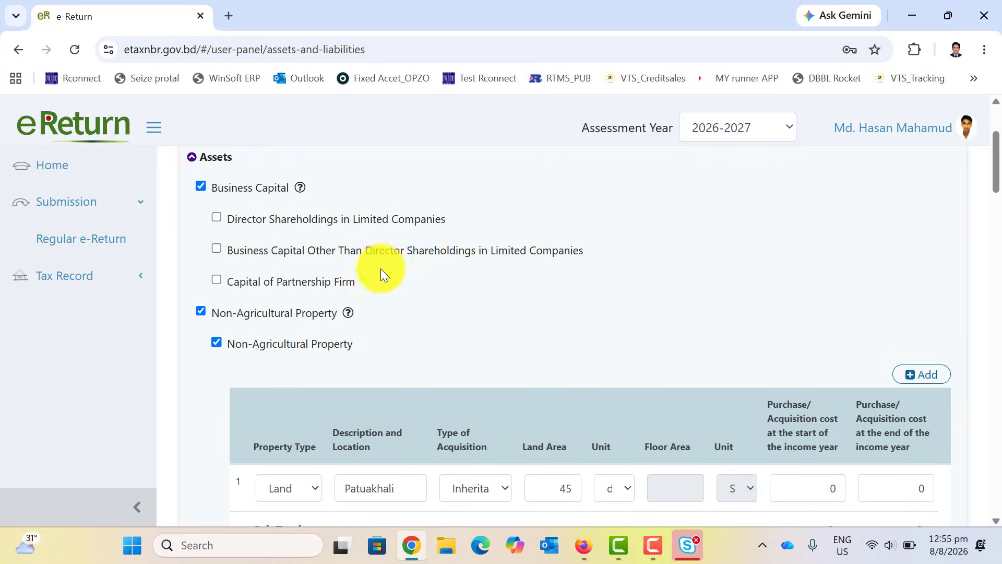
{"action": "left_click", "coordinate": [200, 183]}
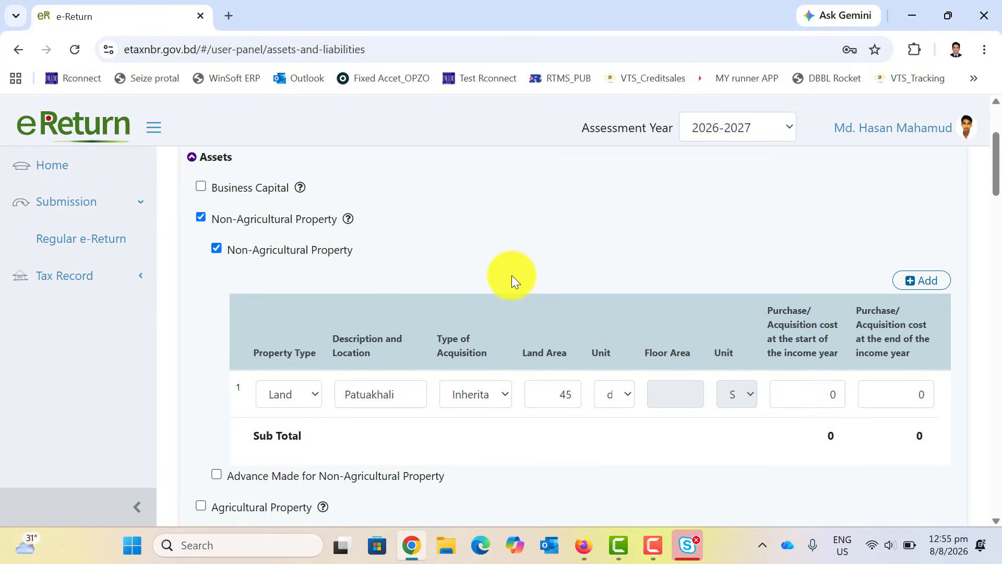
{"action": "scroll", "coordinate": [512, 278], "scroll_direction": "up", "scroll_amount": 3}
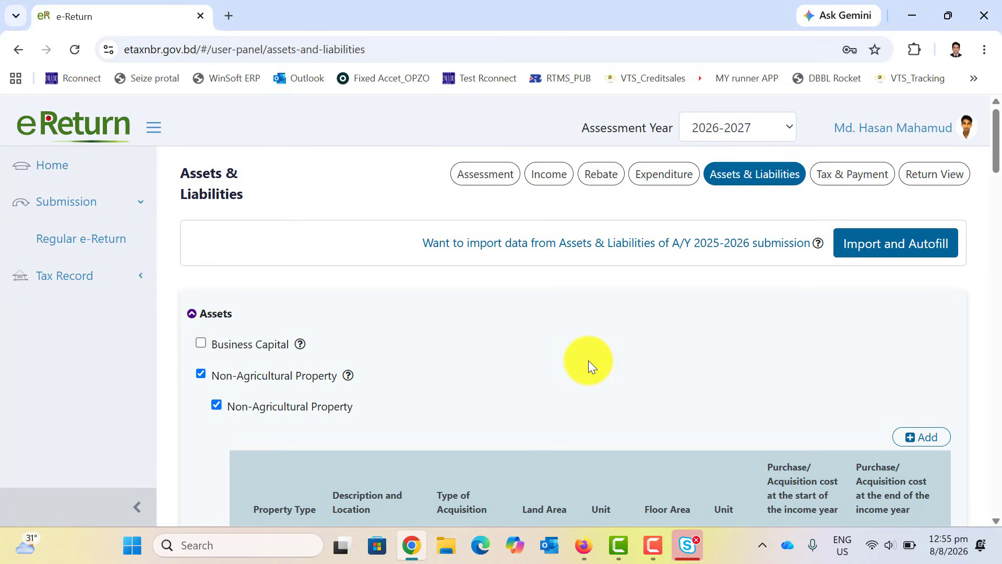
{"action": "scroll", "coordinate": [587, 360], "scroll_direction": "down", "scroll_amount": 2}
{"action": "scroll", "coordinate": [616, 355], "scroll_direction": "up", "scroll_amount": 2}
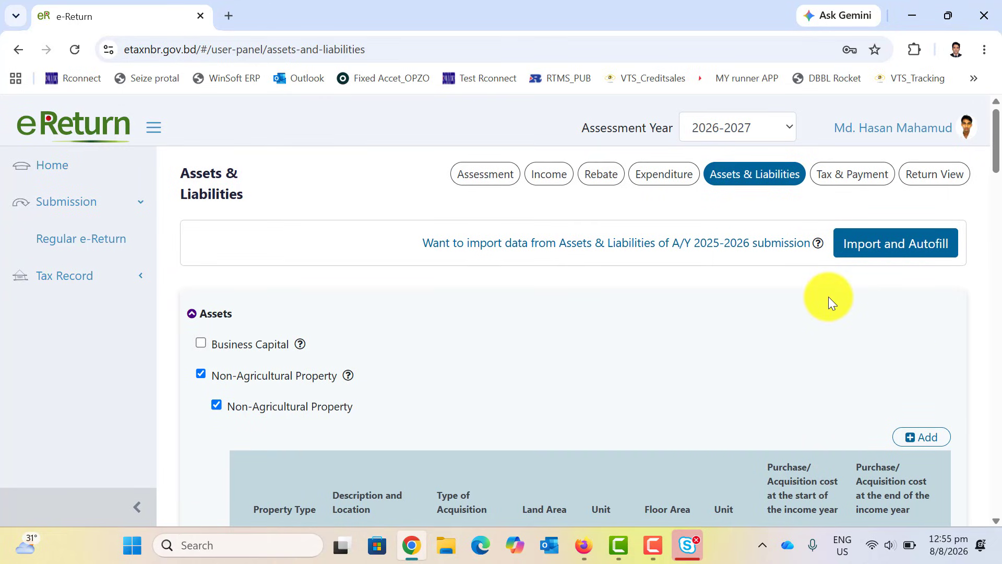
{"action": "scroll", "coordinate": [739, 329], "scroll_direction": "down", "scroll_amount": 3}
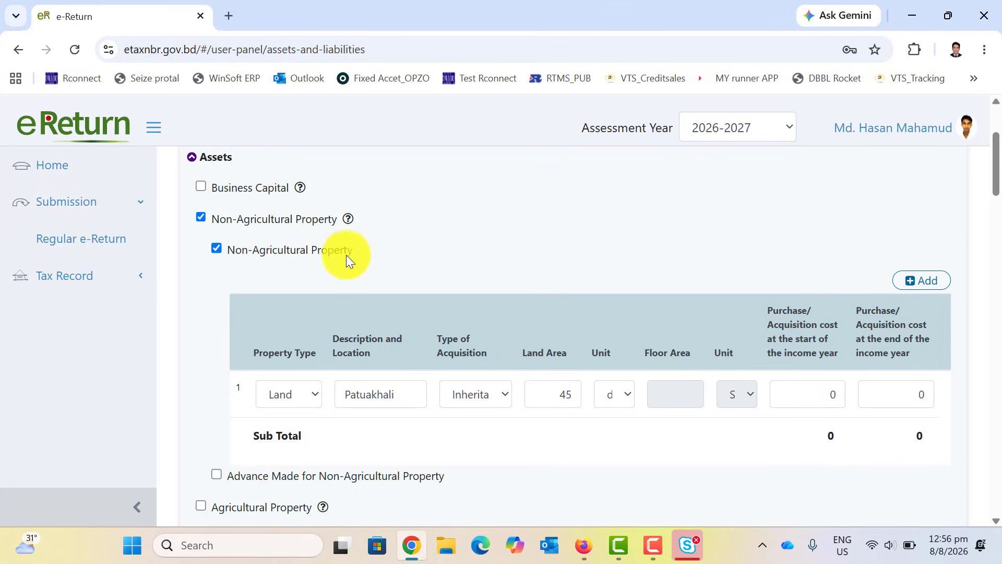
Keep Land as property type and Inheritance as acquisition type for the Patuakhali row.
{"action": "left_click", "coordinate": [288, 397]}
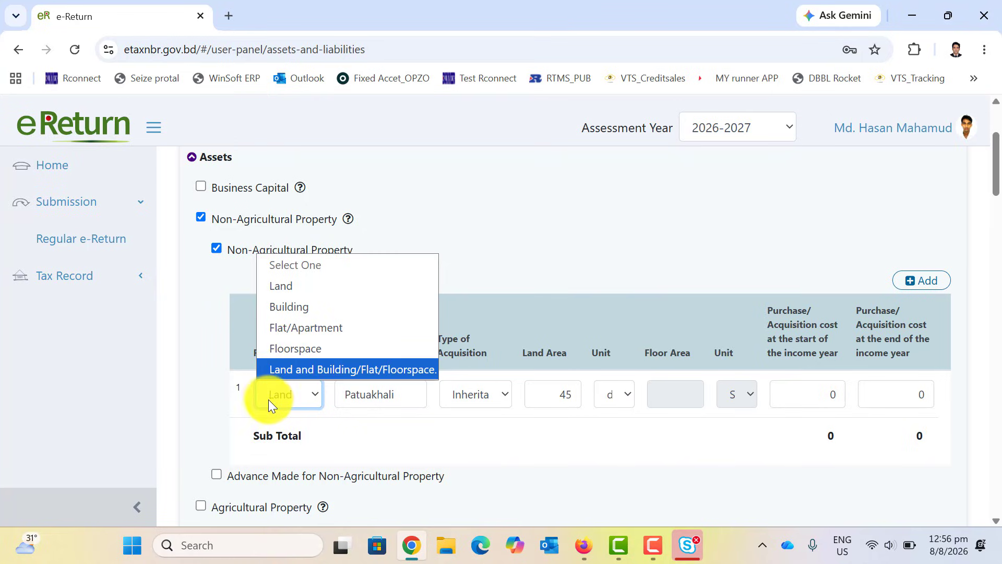
{"action": "left_click", "coordinate": [310, 286]}
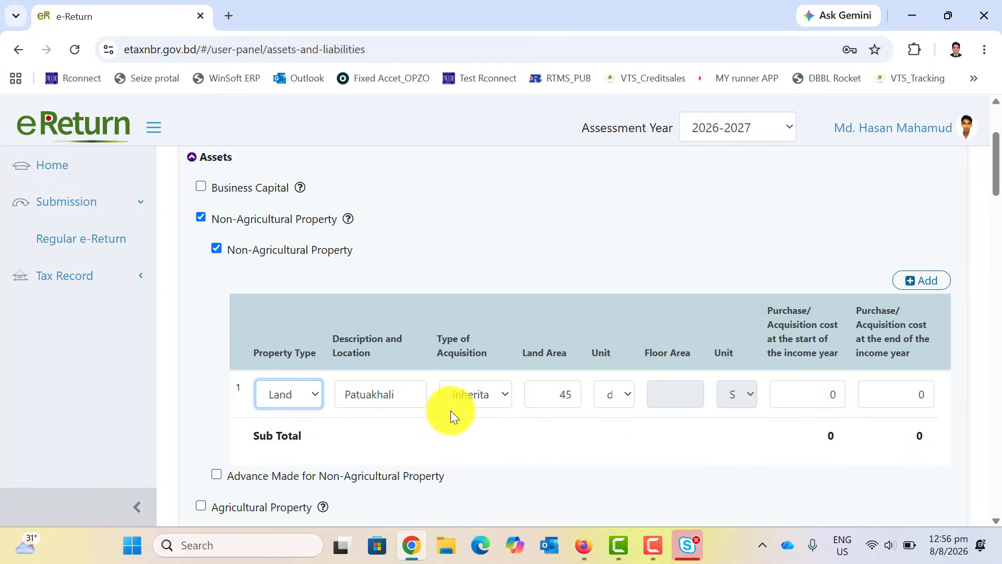
{"action": "left_click_drag", "start_coordinate": [412, 393], "coordinate": [336, 387]}
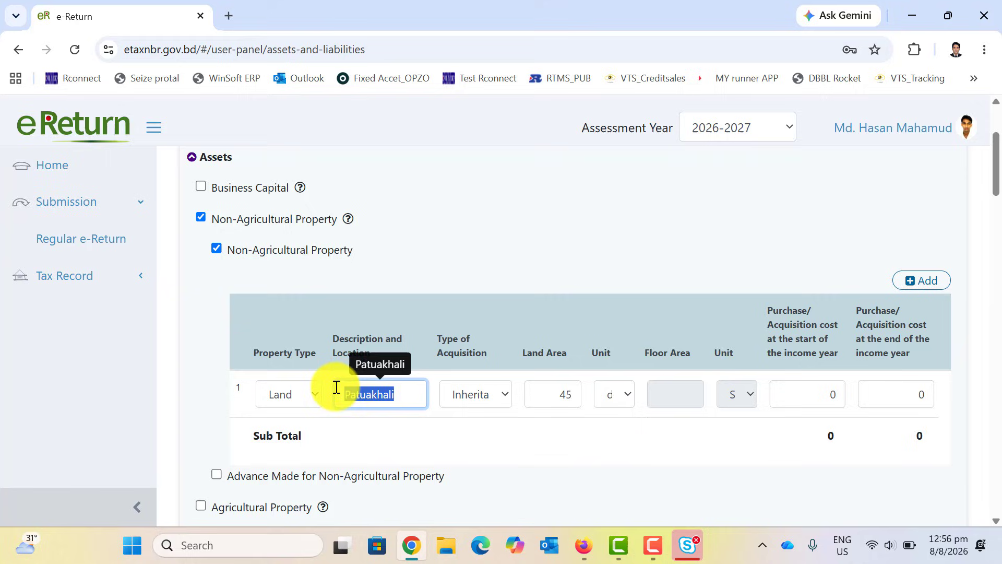
{"action": "left_click", "coordinate": [456, 436]}
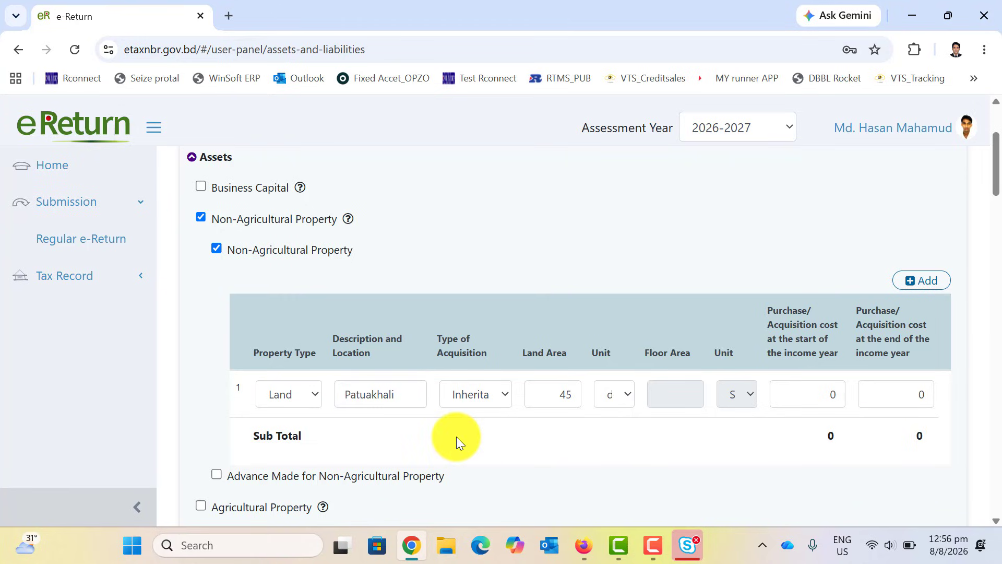
{"action": "left_click", "coordinate": [496, 396]}
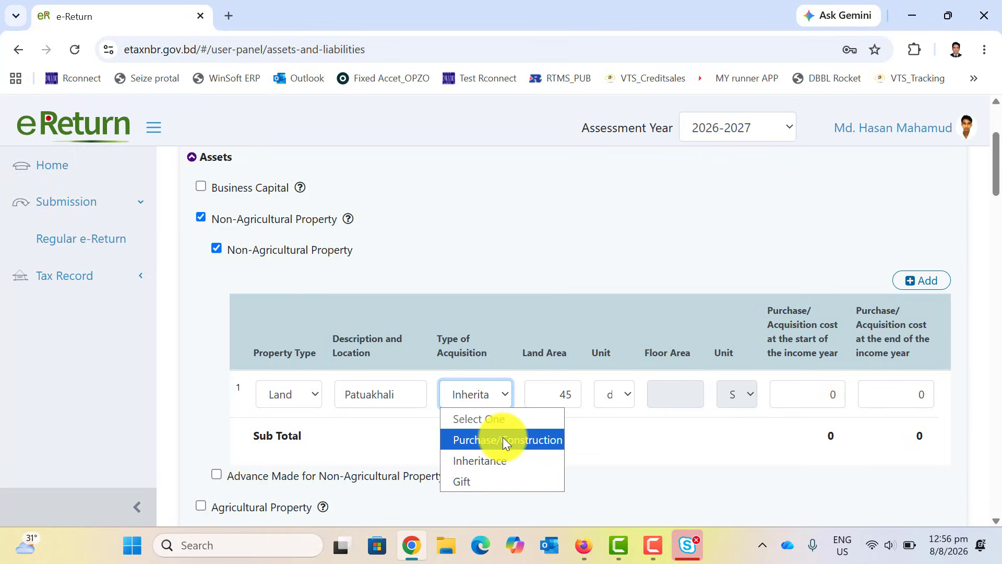
{"action": "left_click", "coordinate": [491, 462]}
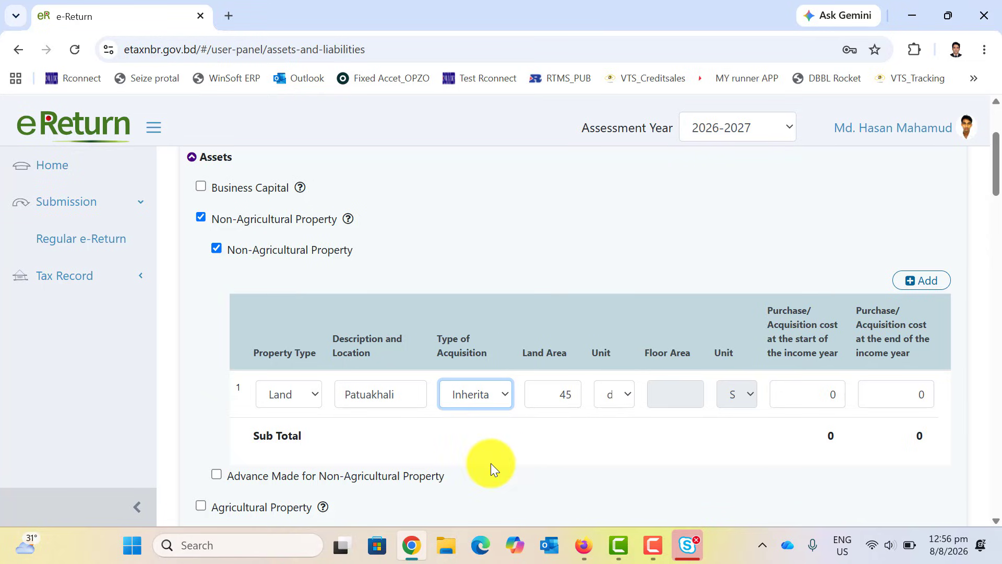
{"action": "left_click", "coordinate": [529, 450]}
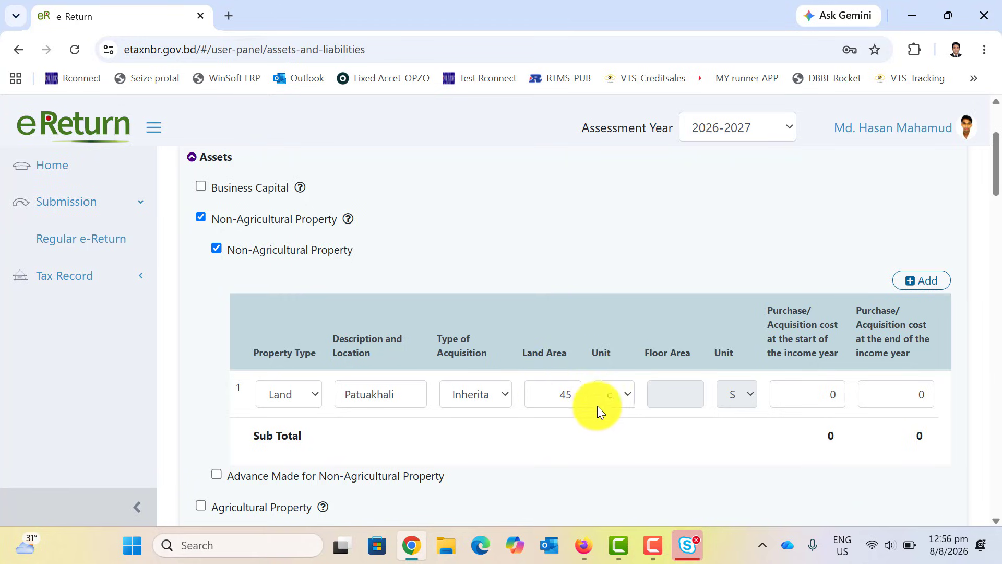
Set the land area unit to decimal and open a new browser tab.
{"action": "left_click", "coordinate": [626, 397]}
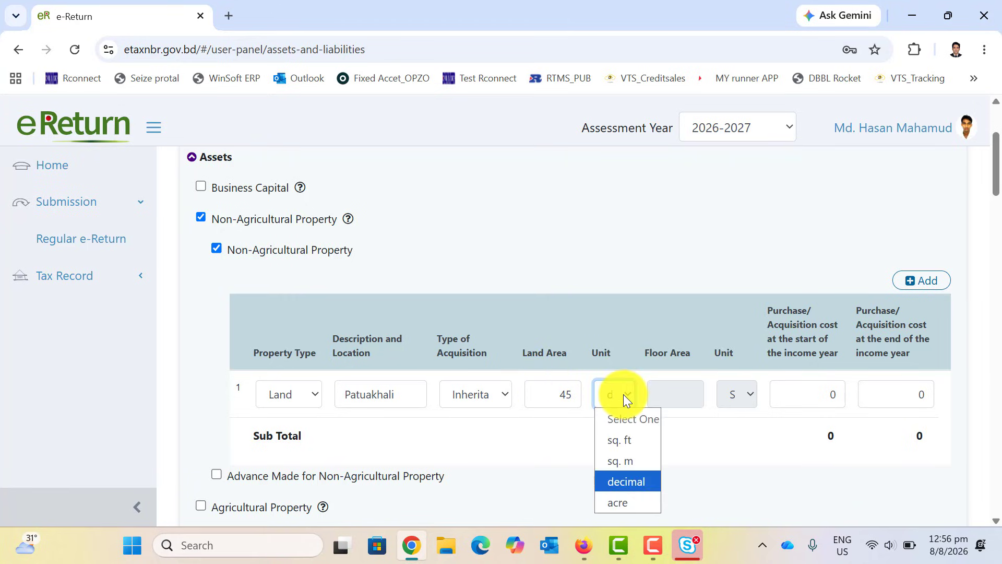
{"action": "left_click", "coordinate": [628, 483]}
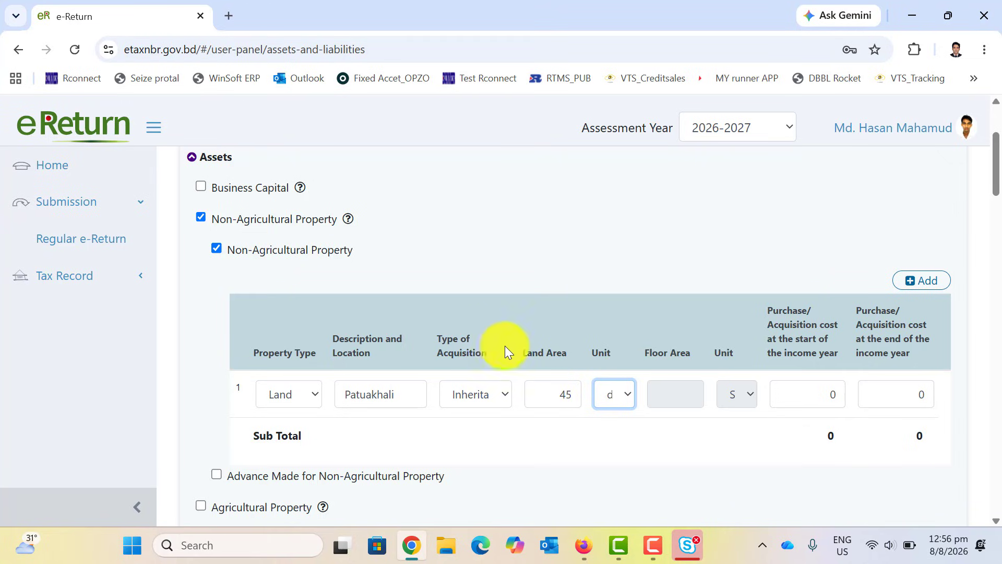
{"action": "left_click", "coordinate": [230, 15]}
Search Google for 'kora to decimal' and read that 1 Kora is about 0.495868 Decimal.
{"action": "left_click", "coordinate": [372, 322]}
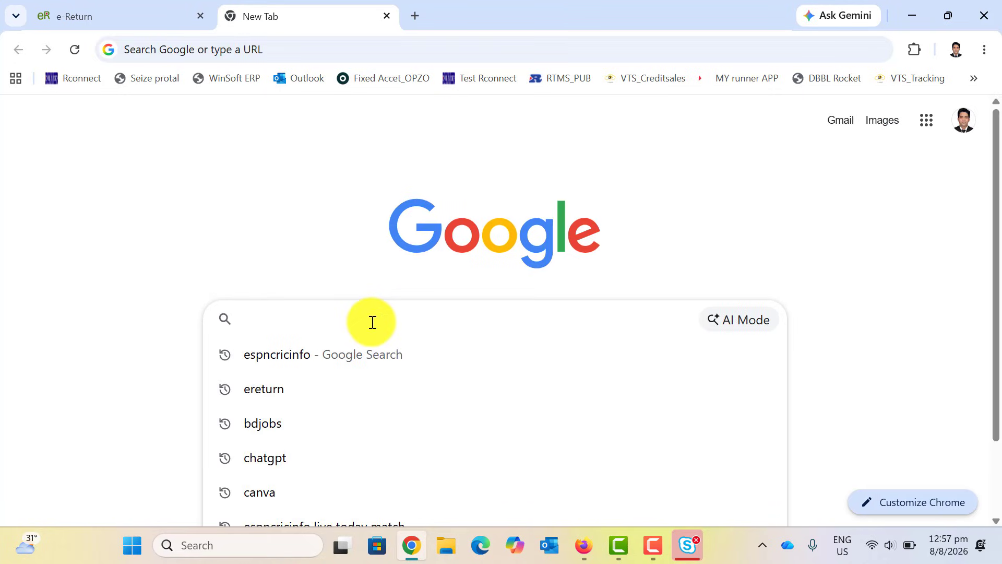
{"action": "type", "text": "kora "}
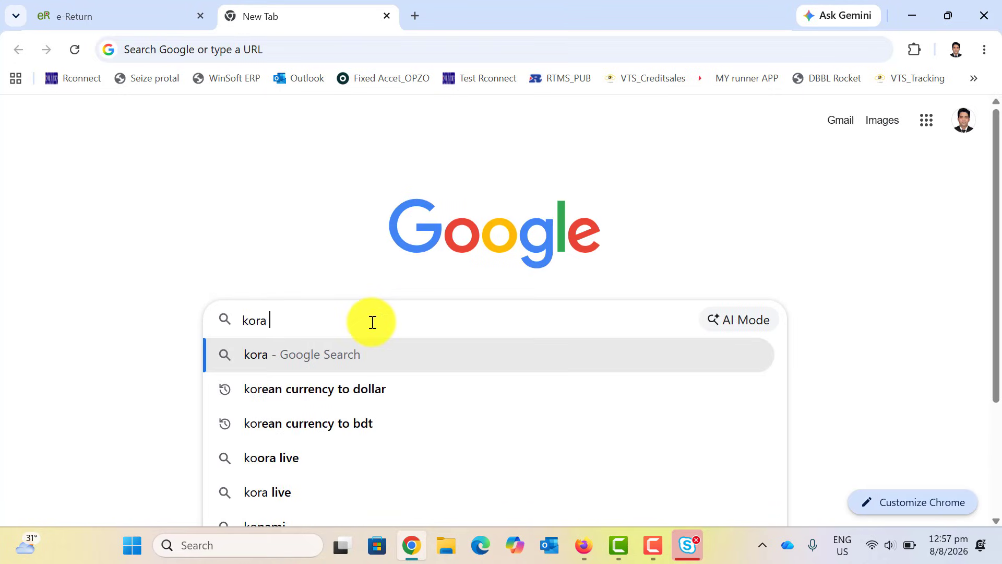
{"action": "type", "text": "to de"}
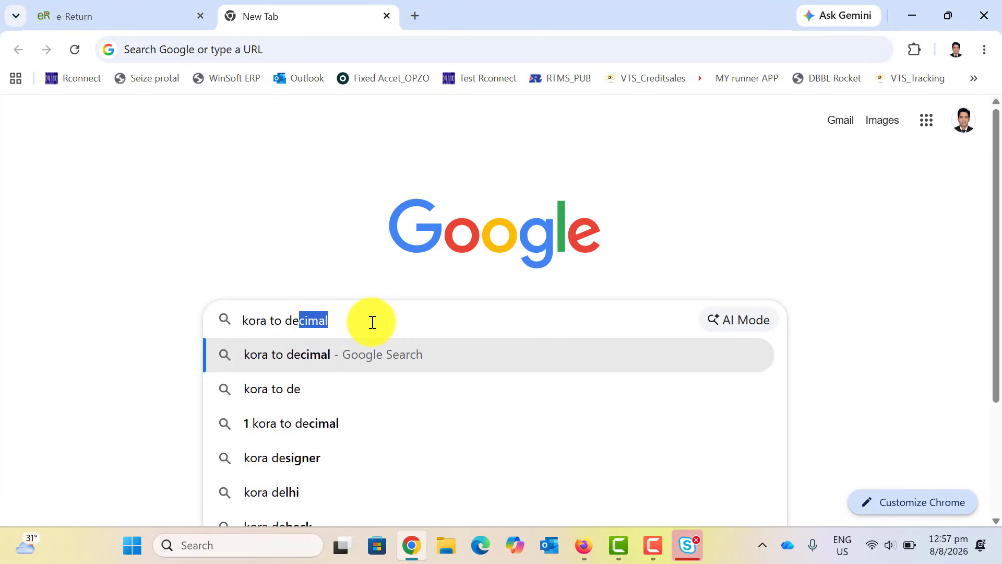
{"action": "left_click", "coordinate": [327, 362]}
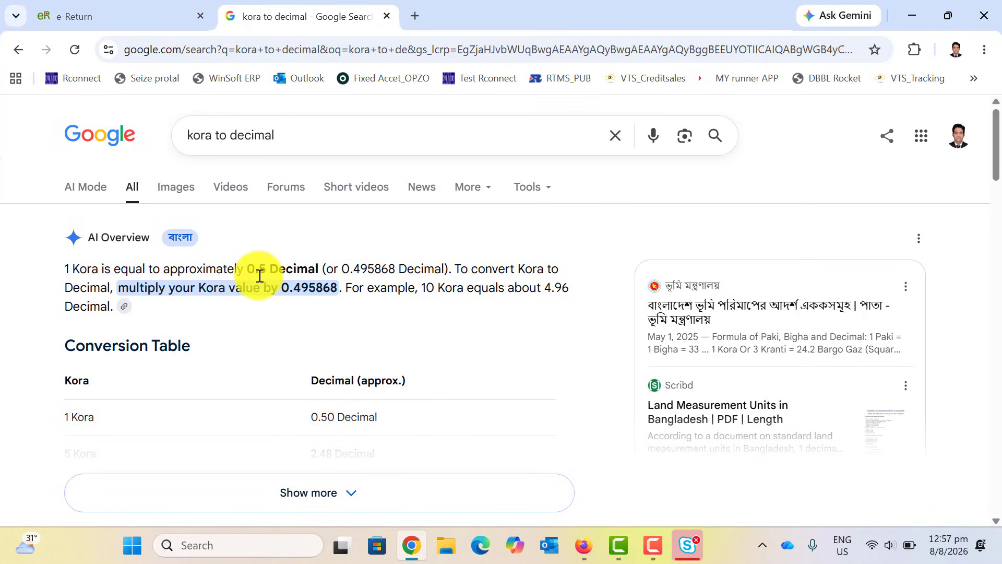
{"action": "scroll", "coordinate": [208, 356], "scroll_direction": "down", "scroll_amount": 5}
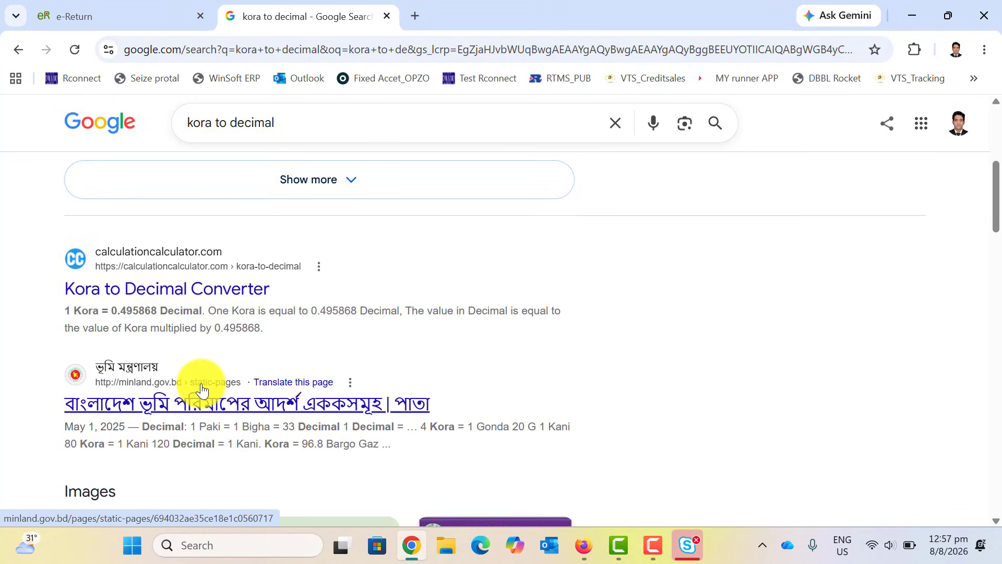
{"action": "scroll", "coordinate": [201, 384], "scroll_direction": "down", "scroll_amount": 7}
{"action": "scroll", "coordinate": [208, 384], "scroll_direction": "up", "scroll_amount": 5}
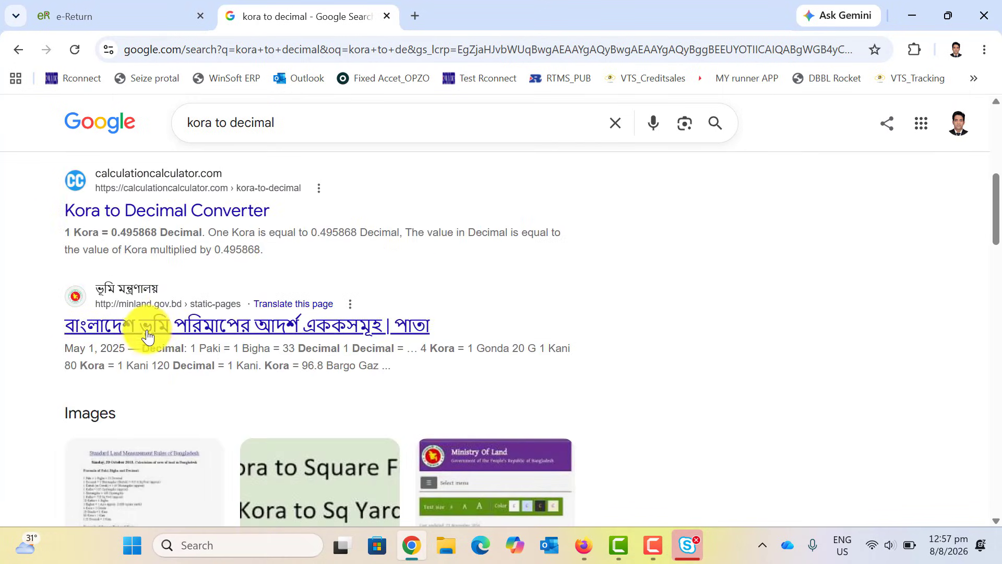
{"action": "scroll", "coordinate": [146, 345], "scroll_direction": "down", "scroll_amount": 5}
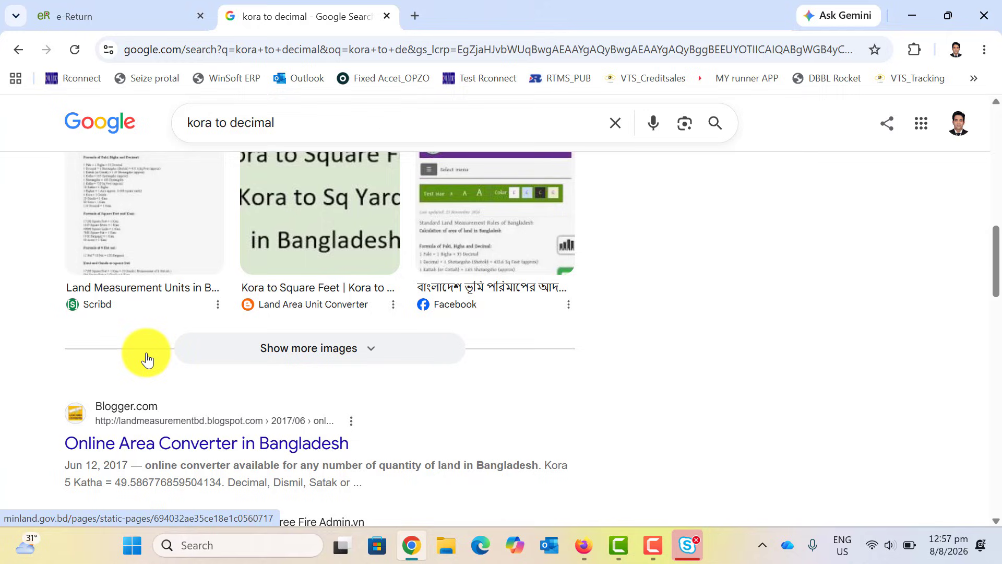
Check the landmeasurementbd converter's target units, then close it and return to eReturn.
{"action": "left_click", "coordinate": [137, 447]}
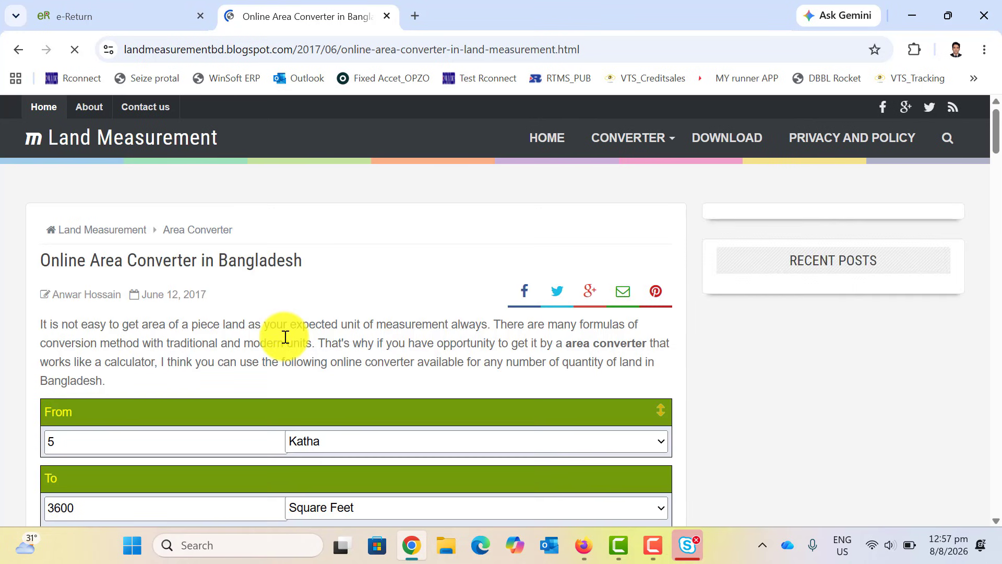
{"action": "scroll", "coordinate": [692, 301], "scroll_direction": "down", "scroll_amount": 3}
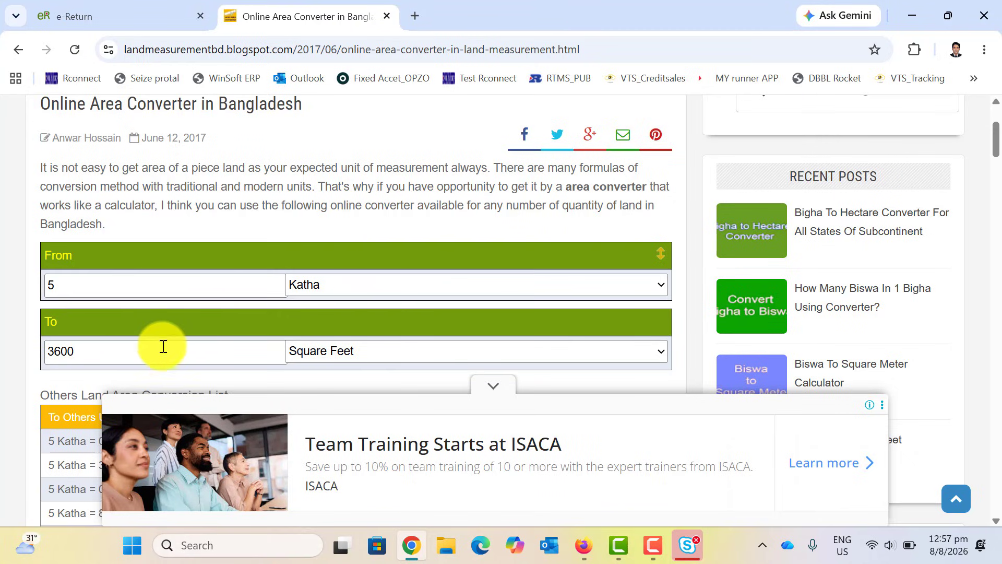
{"action": "left_click", "coordinate": [370, 352]}
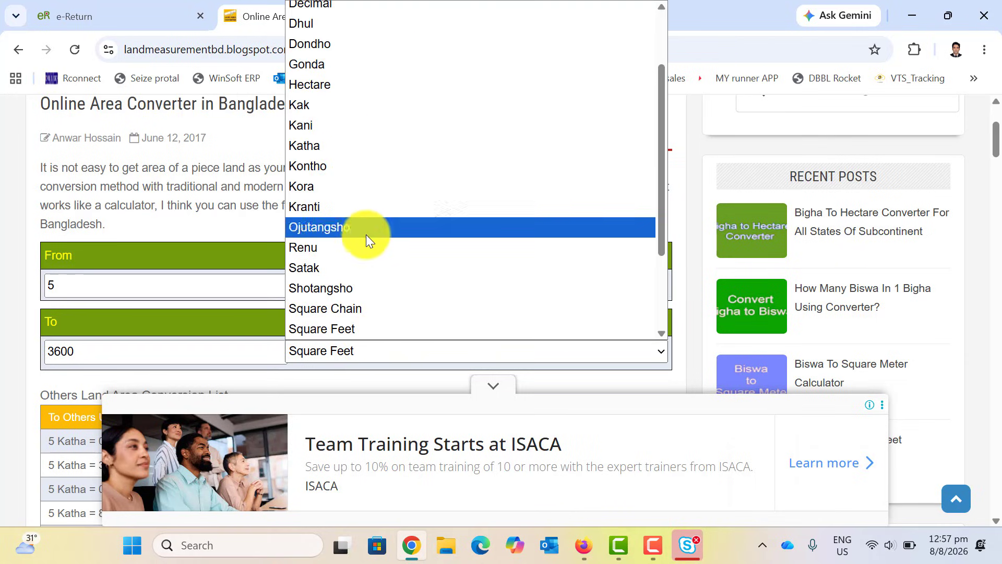
{"action": "left_click", "coordinate": [176, 15]}
{"action": "left_click", "coordinate": [387, 16]}
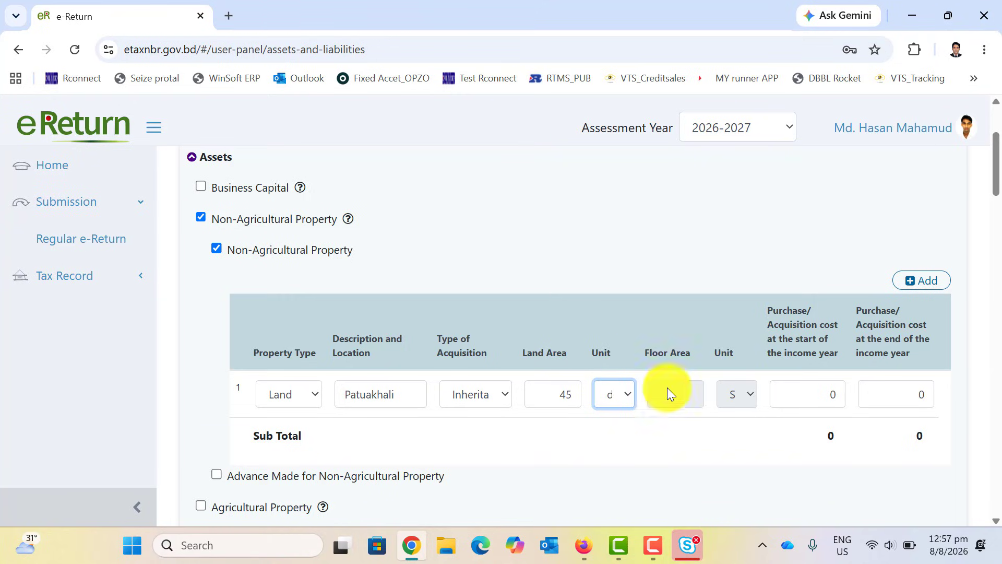
{"action": "scroll", "coordinate": [654, 402], "scroll_direction": "down", "scroll_amount": 3}
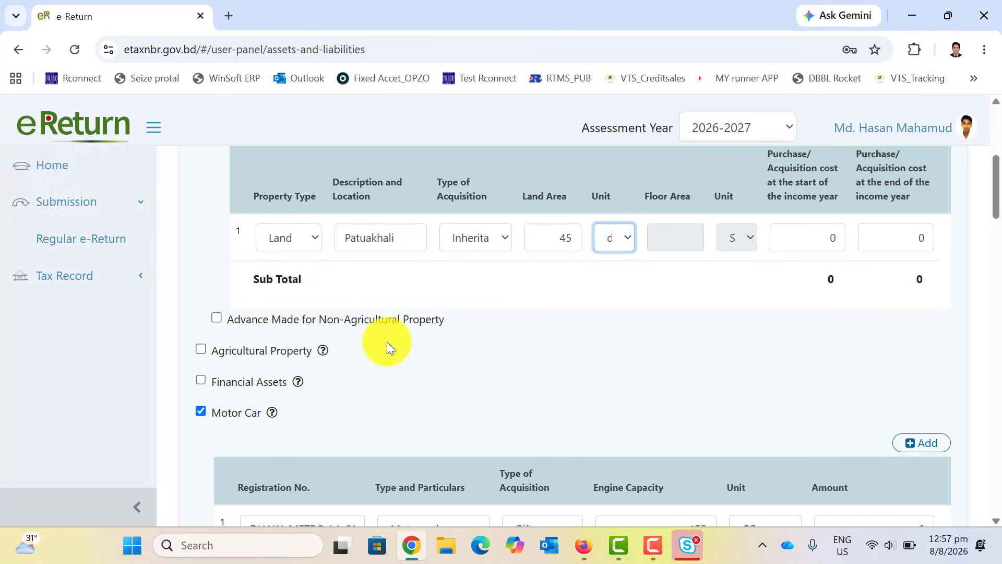
{"action": "left_click", "coordinate": [201, 348]}
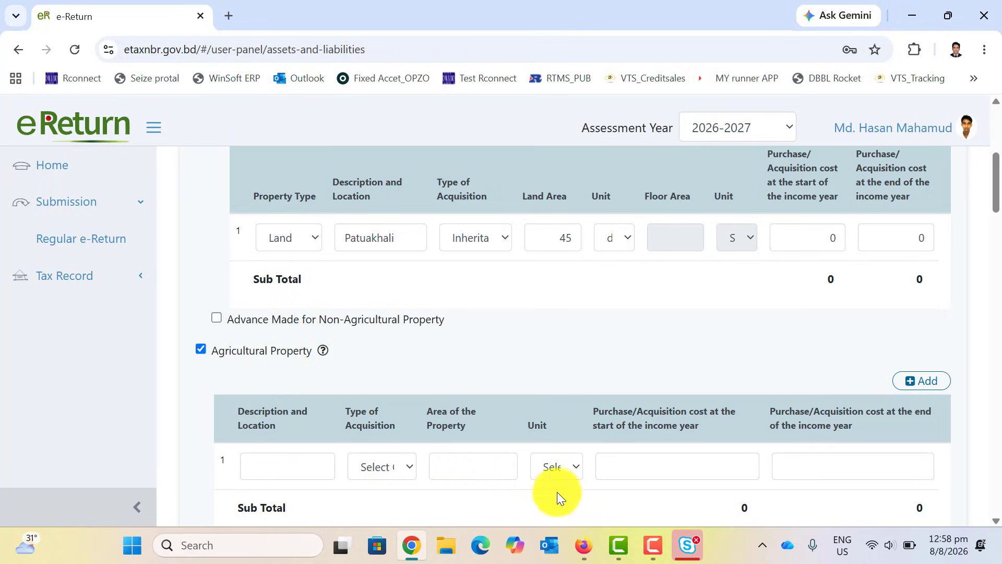
{"action": "left_click", "coordinate": [201, 350]}
{"action": "scroll", "coordinate": [336, 349], "scroll_direction": "down", "scroll_amount": 3}
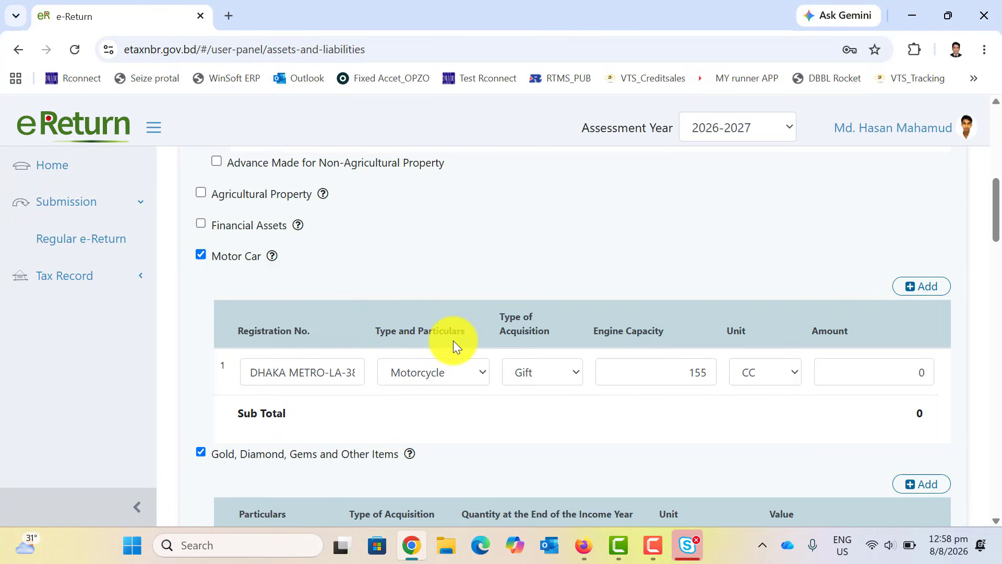
{"action": "left_click", "coordinate": [568, 371]}
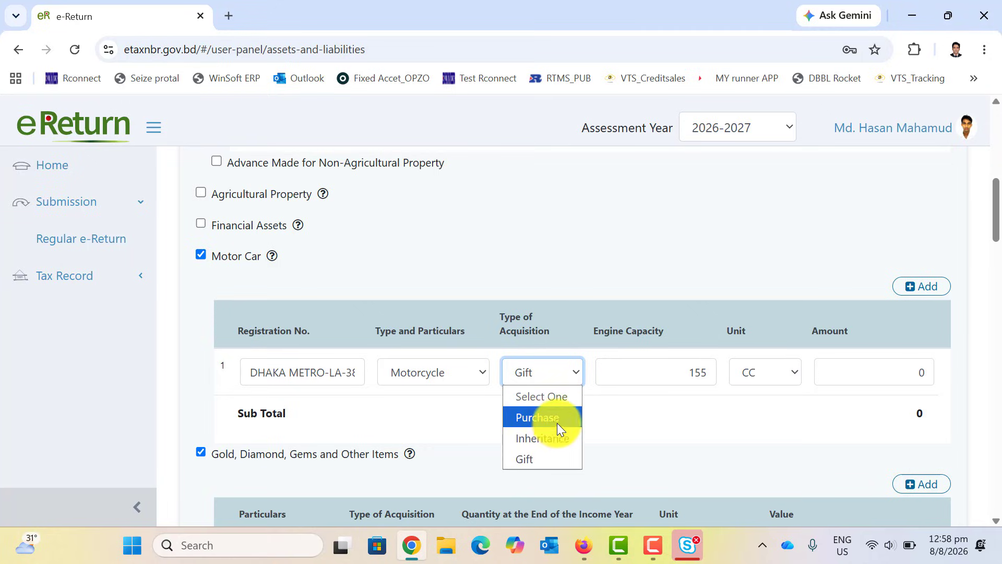
{"action": "left_click", "coordinate": [532, 459]}
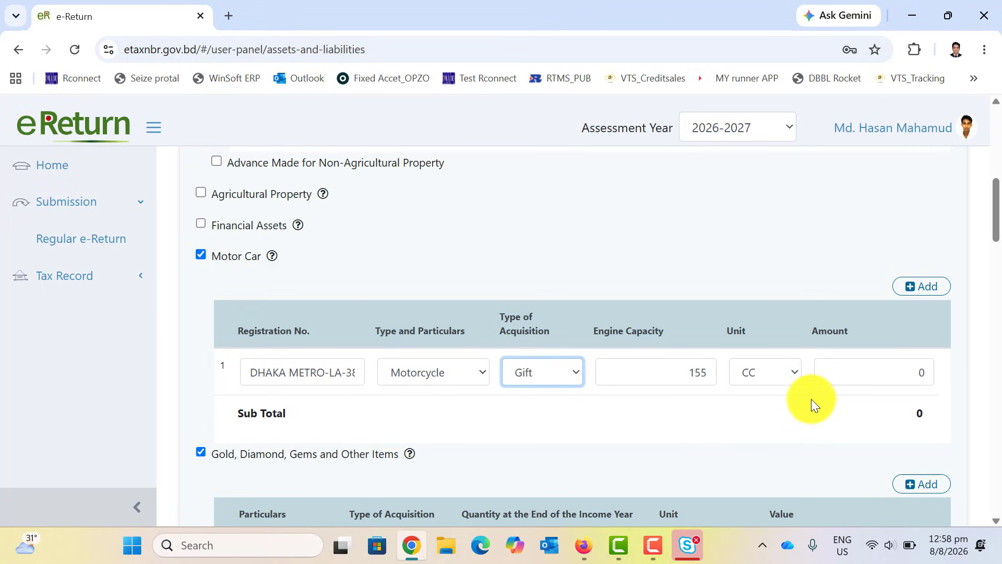
{"action": "scroll", "coordinate": [793, 387], "scroll_direction": "down", "scroll_amount": 3}
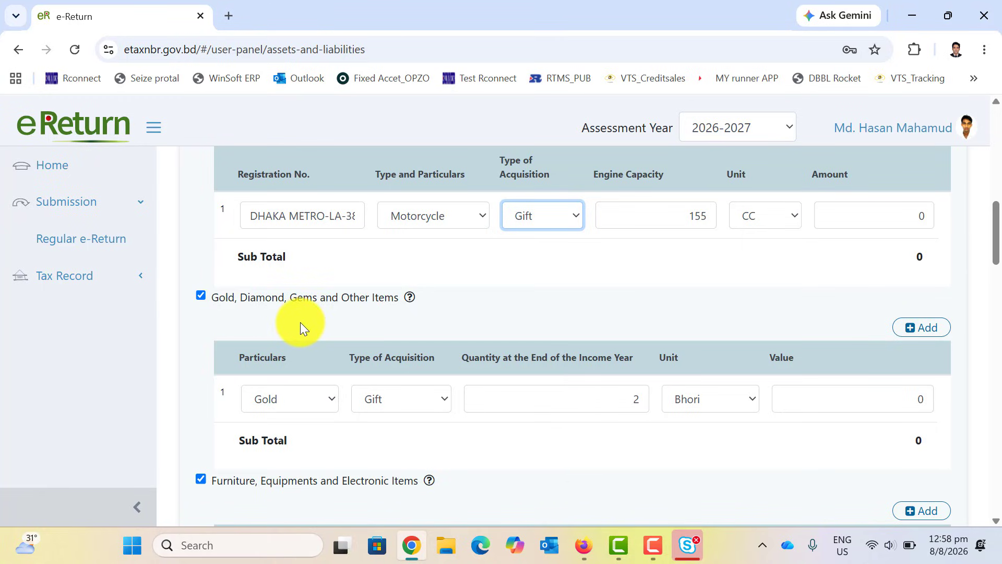
{"action": "scroll", "coordinate": [298, 321], "scroll_direction": "up", "scroll_amount": 3}
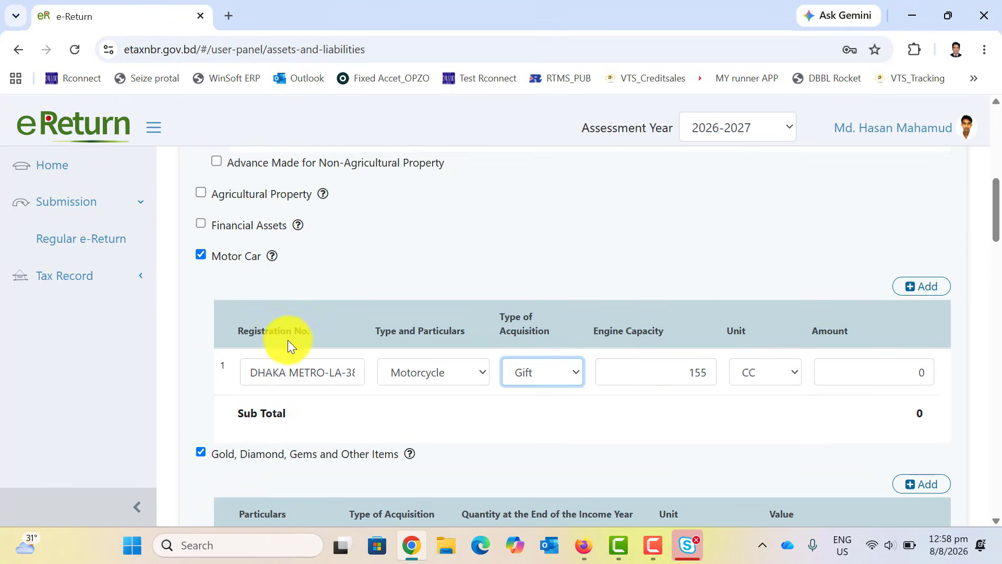
{"action": "scroll", "coordinate": [290, 342], "scroll_direction": "down", "scroll_amount": 3}
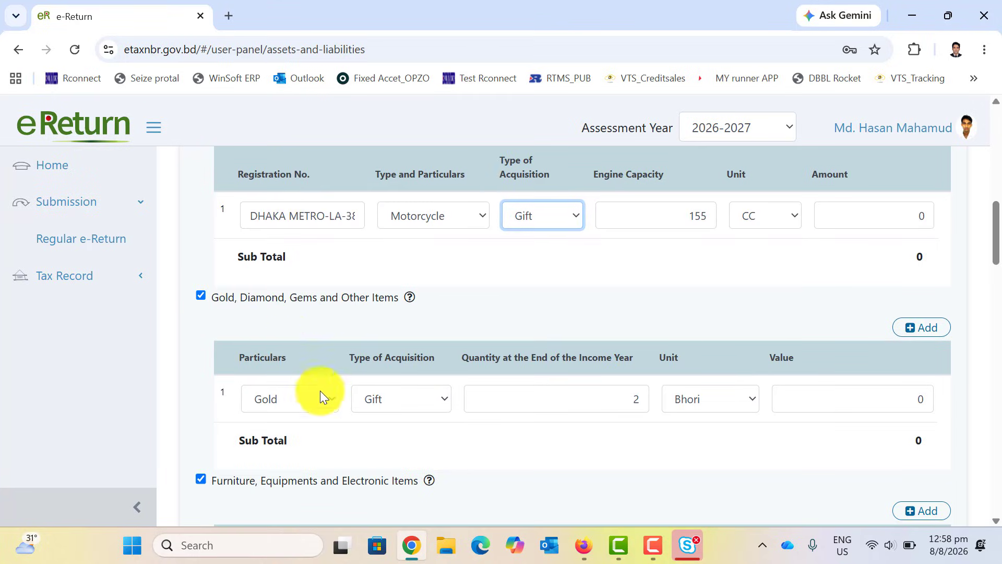
{"action": "left_click", "coordinate": [290, 398]}
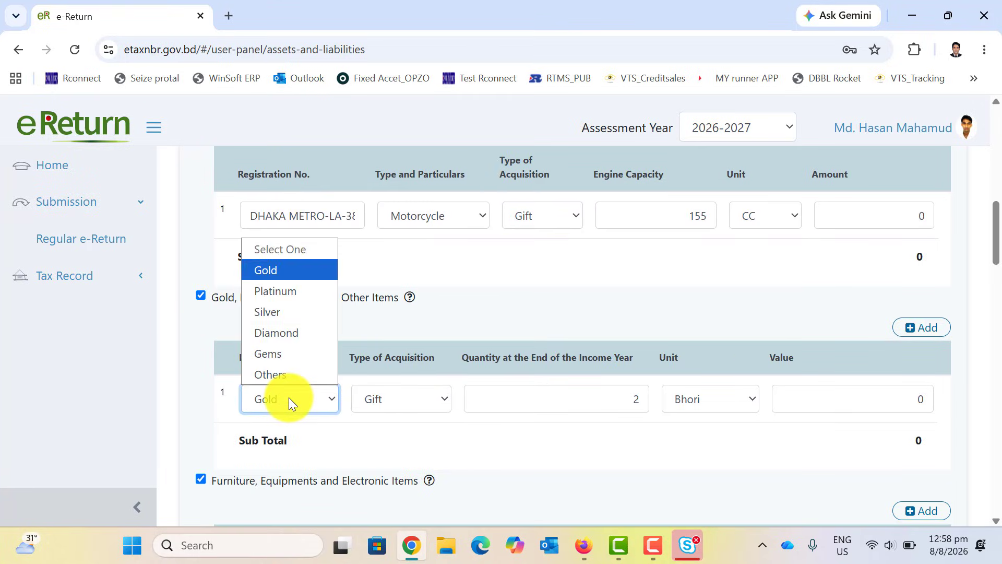
{"action": "left_click", "coordinate": [286, 271]}
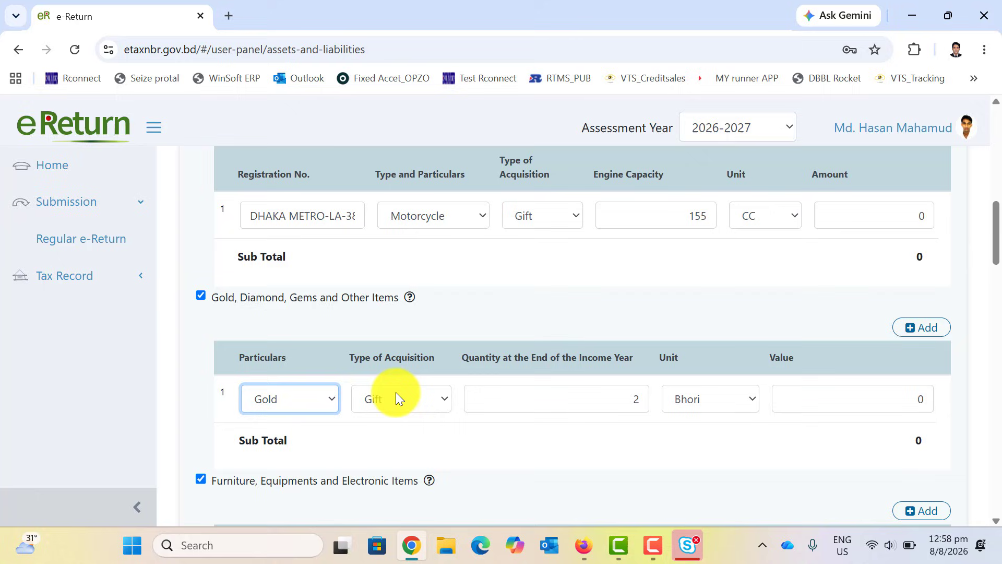
{"action": "left_click", "coordinate": [428, 399]}
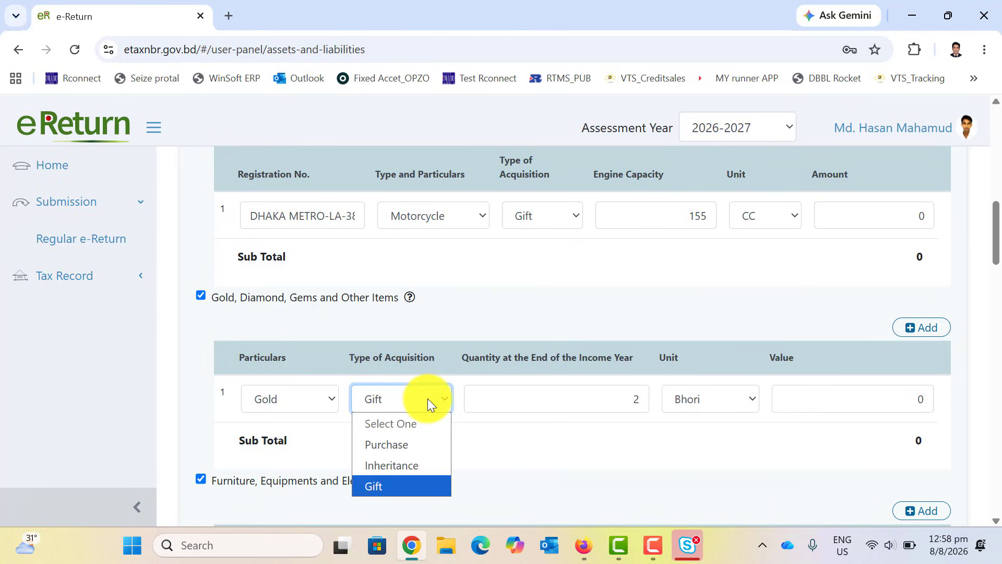
{"action": "left_click", "coordinate": [383, 482]}
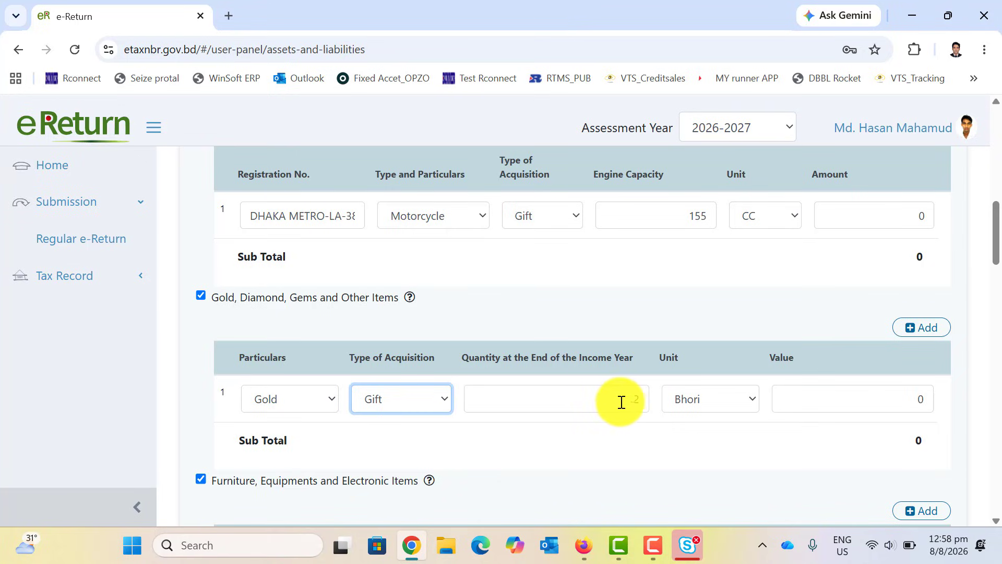
{"action": "left_click", "coordinate": [717, 400]}
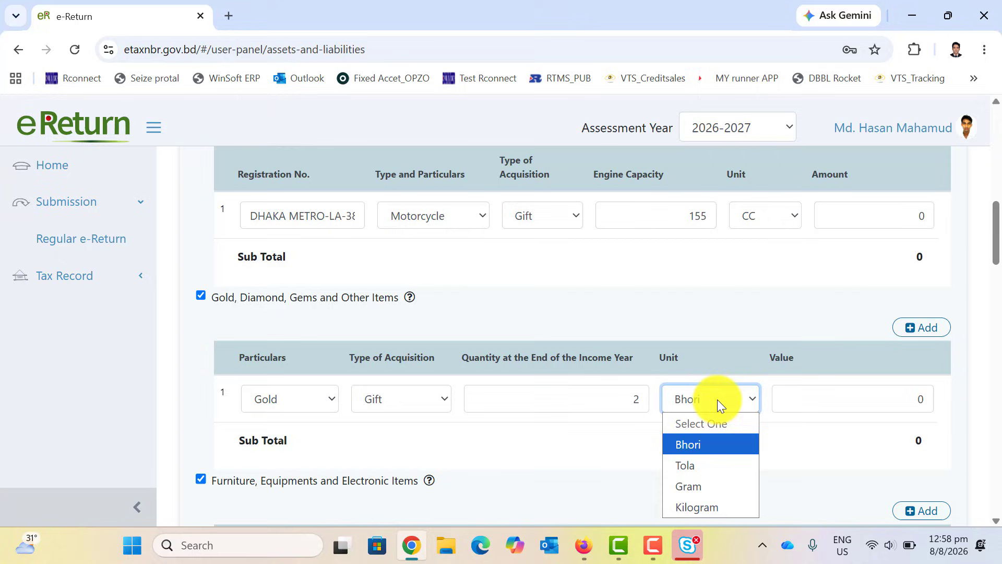
{"action": "left_click", "coordinate": [713, 447]}
{"action": "left_click", "coordinate": [713, 449]}
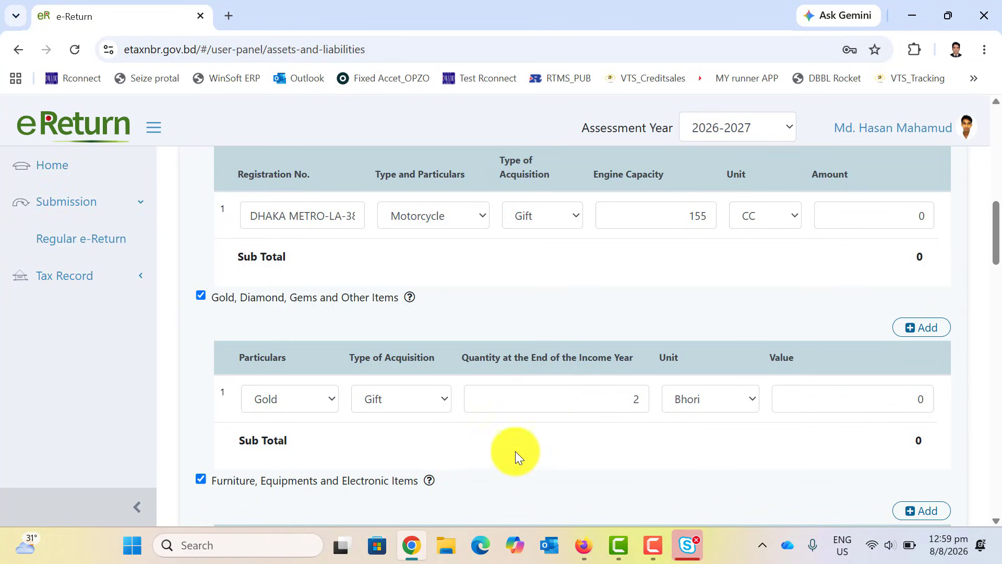
{"action": "scroll", "coordinate": [572, 439], "scroll_direction": "down", "scroll_amount": 3}
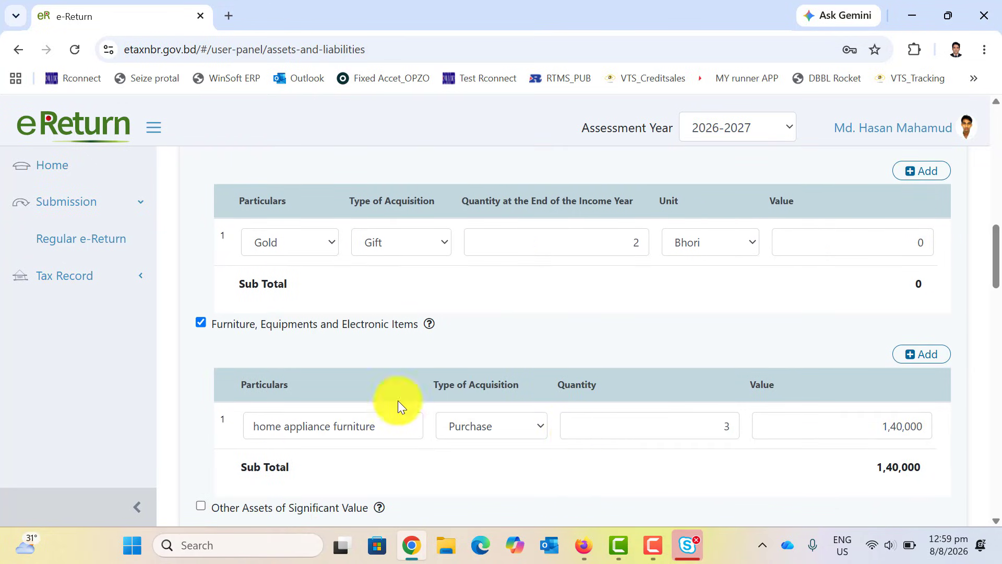
Add a furniture row with particulars 'Furniture' and acquisition type Purchase.
{"action": "left_click", "coordinate": [202, 324]}
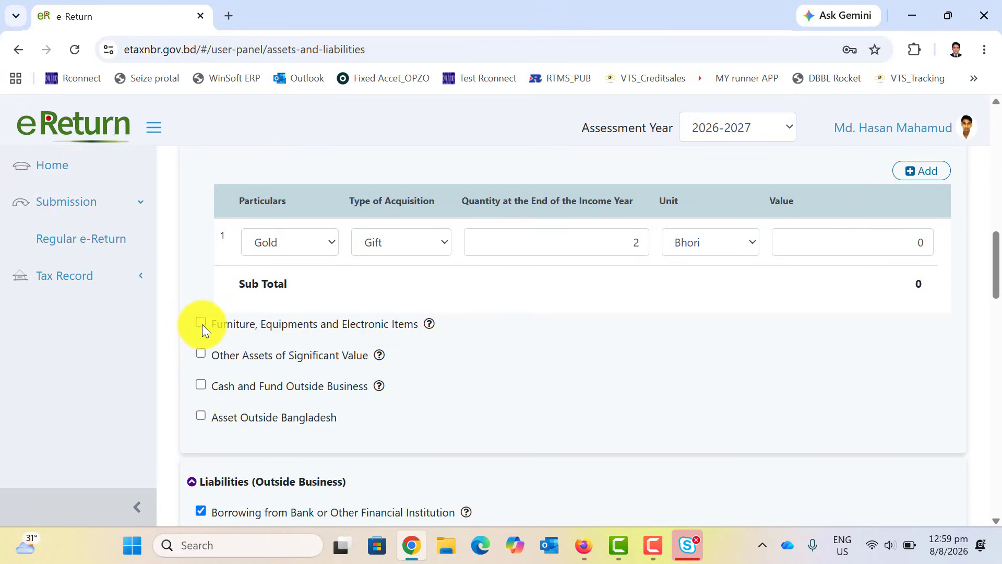
{"action": "left_click", "coordinate": [198, 321]}
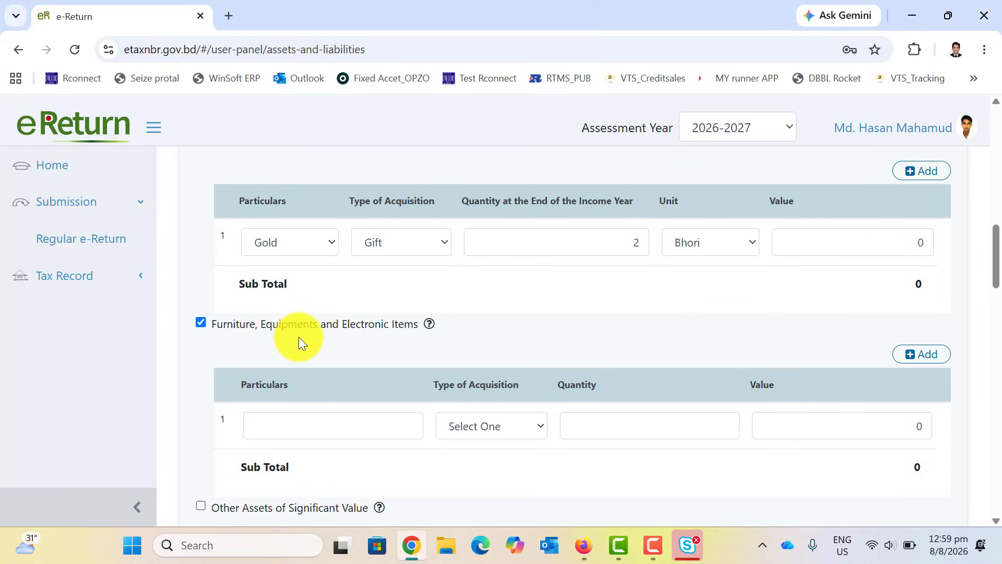
{"action": "left_click", "coordinate": [292, 421]}
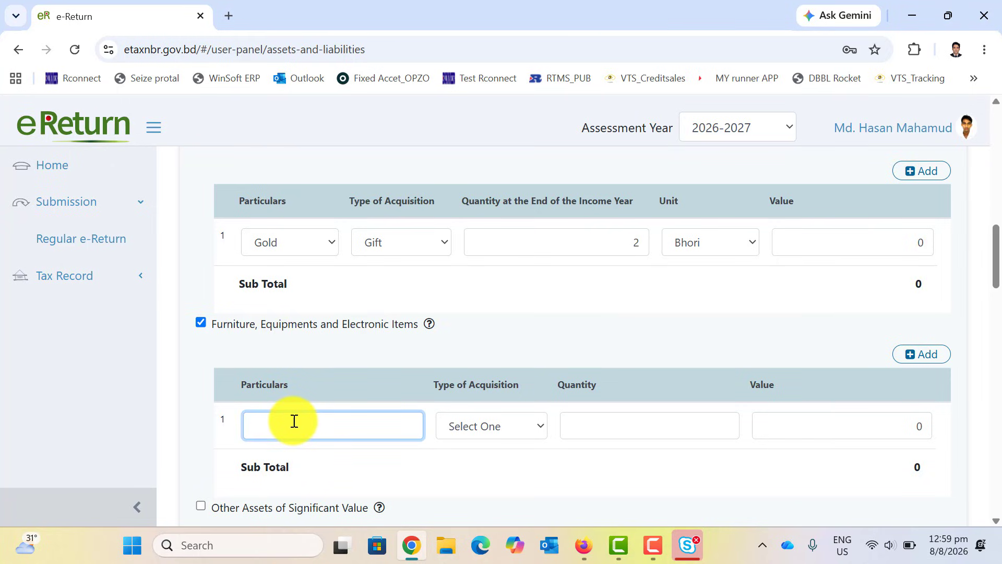
{"action": "type", "text": "Furniture"}
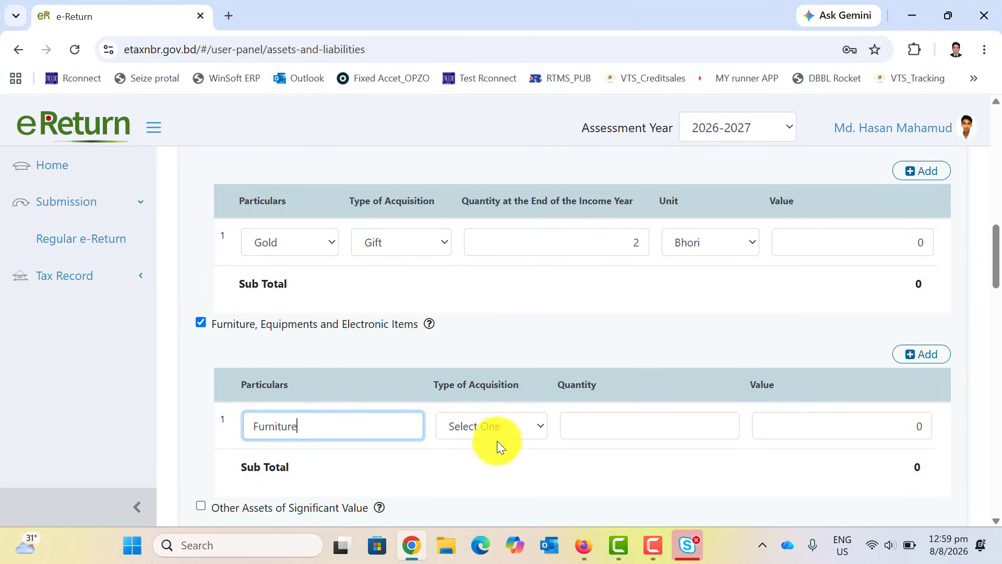
{"action": "left_click", "coordinate": [493, 419]}
{"action": "scroll", "coordinate": [493, 419], "scroll_direction": "down", "scroll_amount": 1}
{"action": "scroll", "coordinate": [493, 418], "scroll_direction": "down", "scroll_amount": 3}
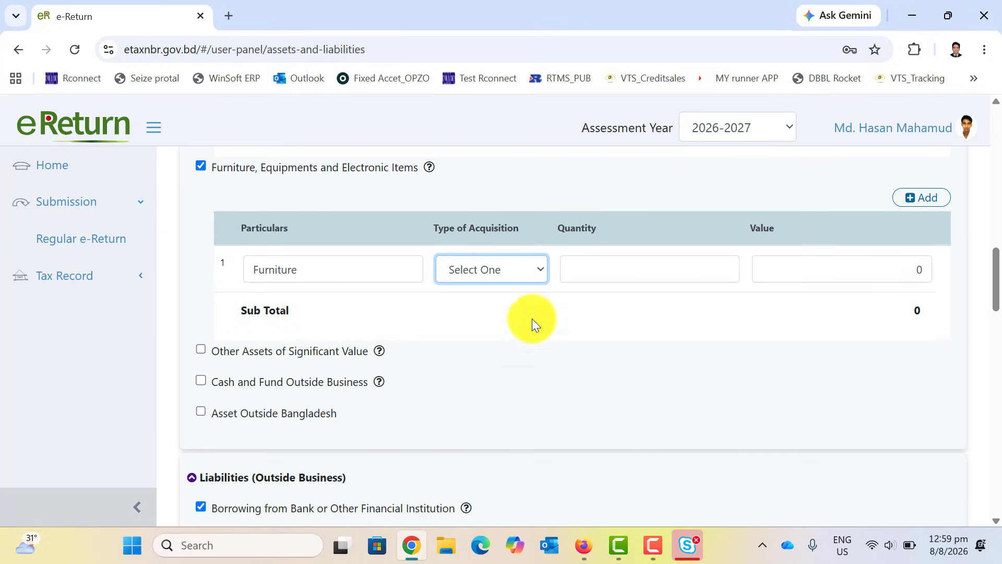
{"action": "left_click", "coordinate": [512, 267]}
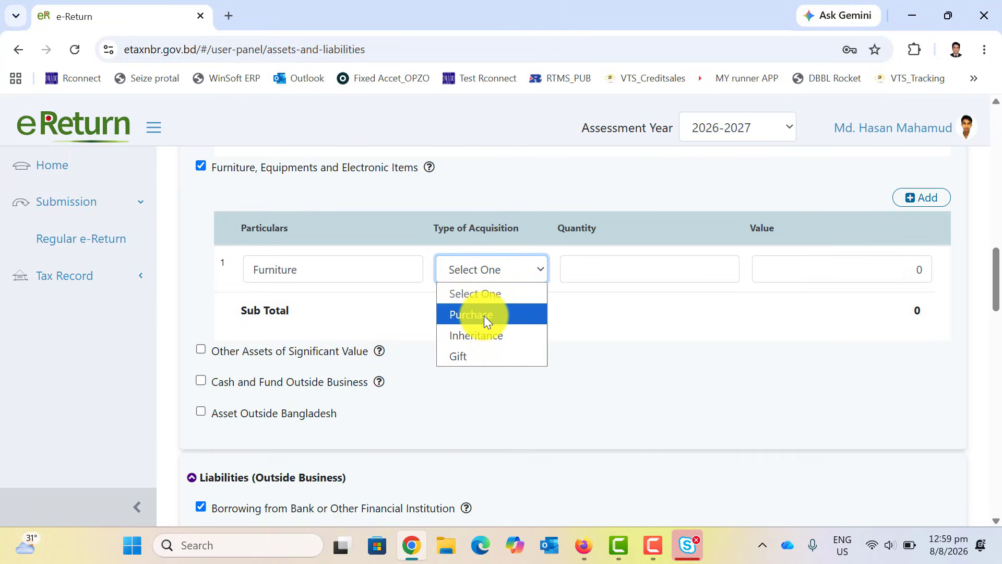
{"action": "left_click", "coordinate": [484, 316]}
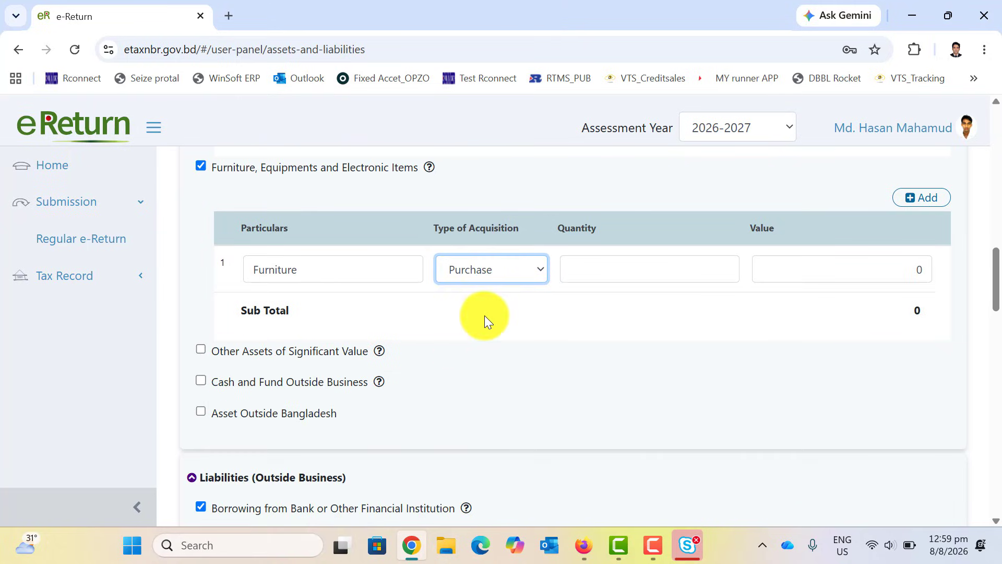
Enter quantity 5 and value 1,50,000 for the furniture row.
{"action": "left_click", "coordinate": [640, 272]}
{"action": "type", "text": "5"}
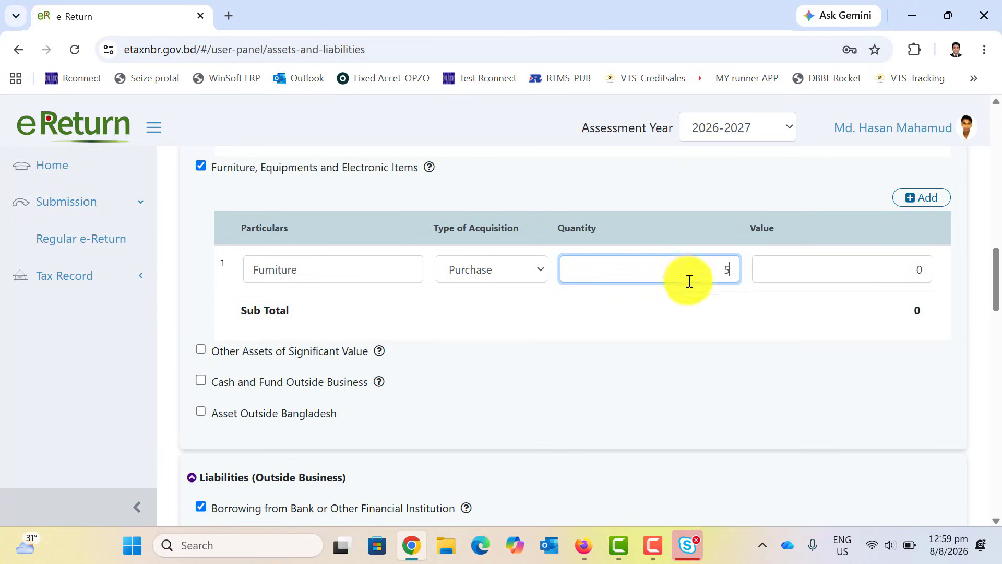
{"action": "left_click", "coordinate": [848, 266]}
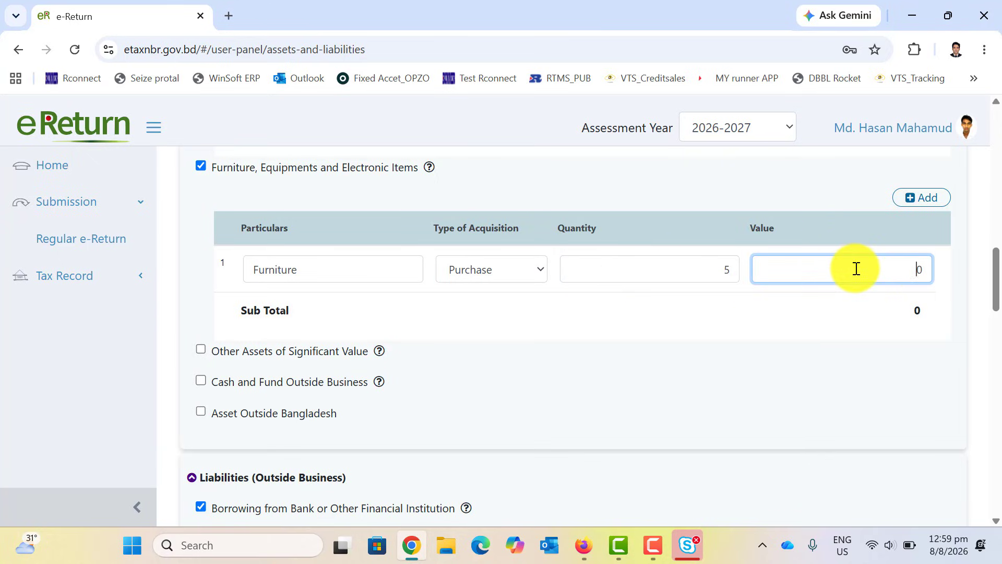
{"action": "key", "text": "Delete"}
{"action": "type", "text": "1,50,000"}
{"action": "left_click", "coordinate": [797, 364]}
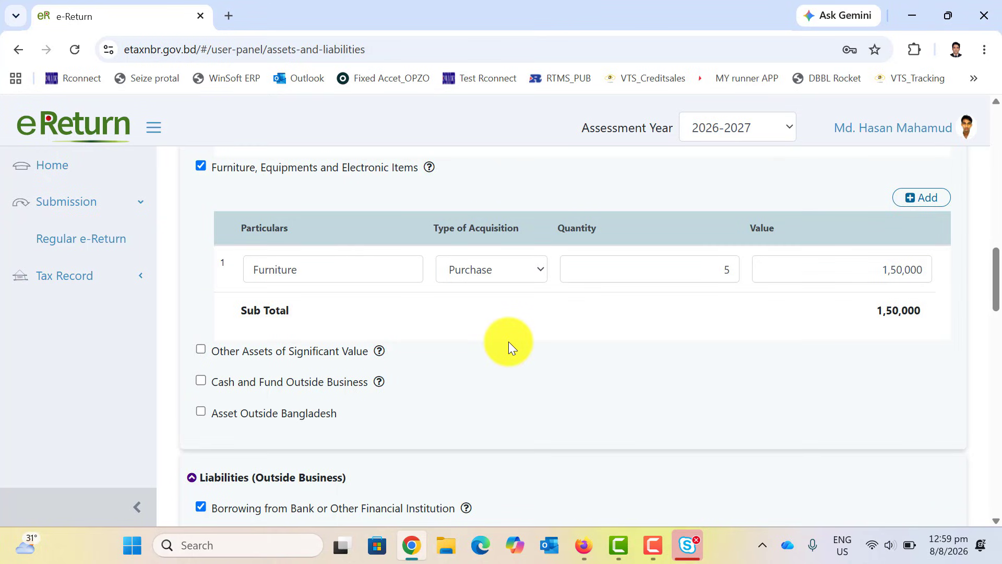
{"action": "scroll", "coordinate": [515, 343], "scroll_direction": "down", "scroll_amount": 3}
{"action": "scroll", "coordinate": [393, 315], "scroll_direction": "up", "scroll_amount": 2}
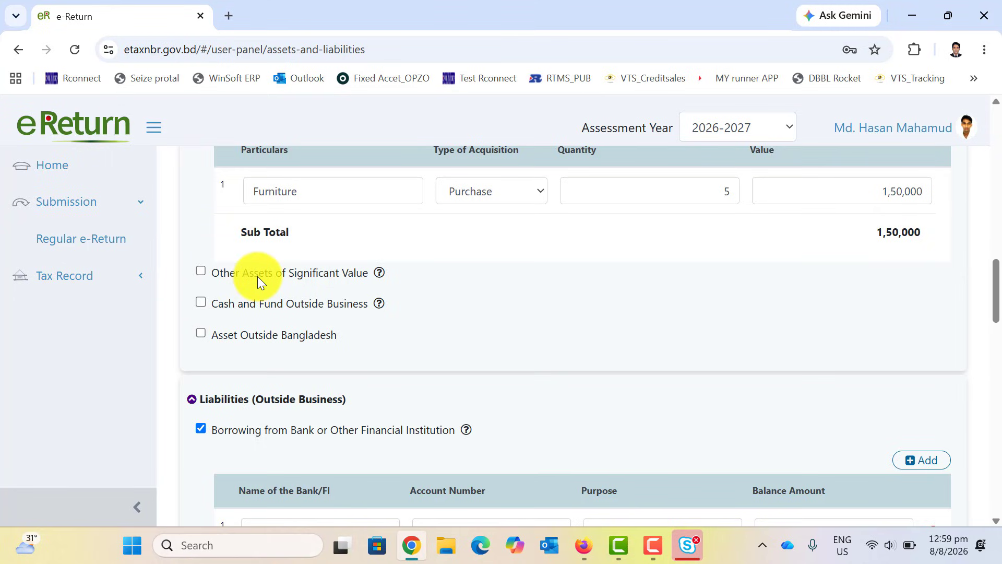
{"action": "left_click", "coordinate": [201, 333]}
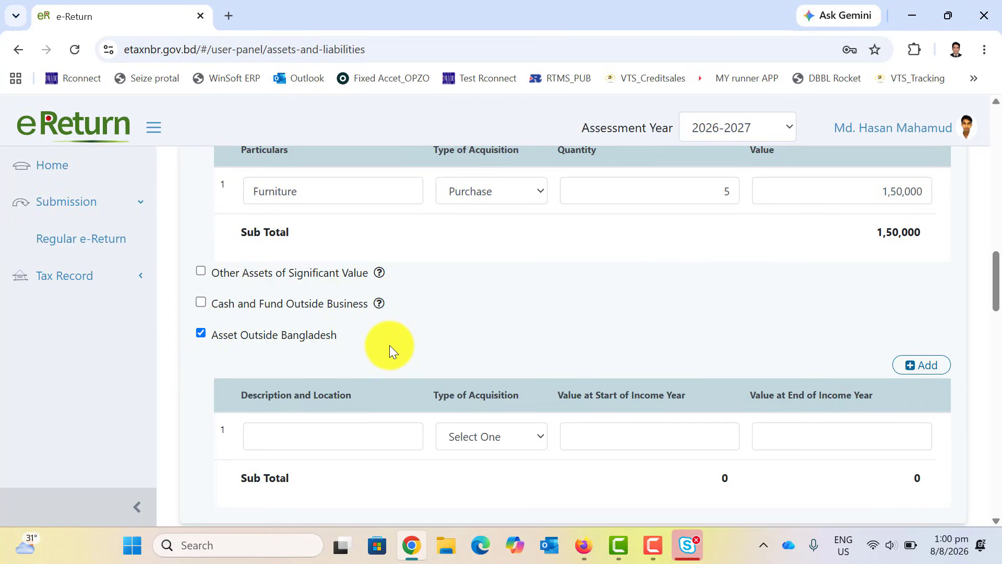
{"action": "scroll", "coordinate": [389, 346], "scroll_direction": "down", "scroll_amount": 3}
{"action": "left_click", "coordinate": [307, 286]}
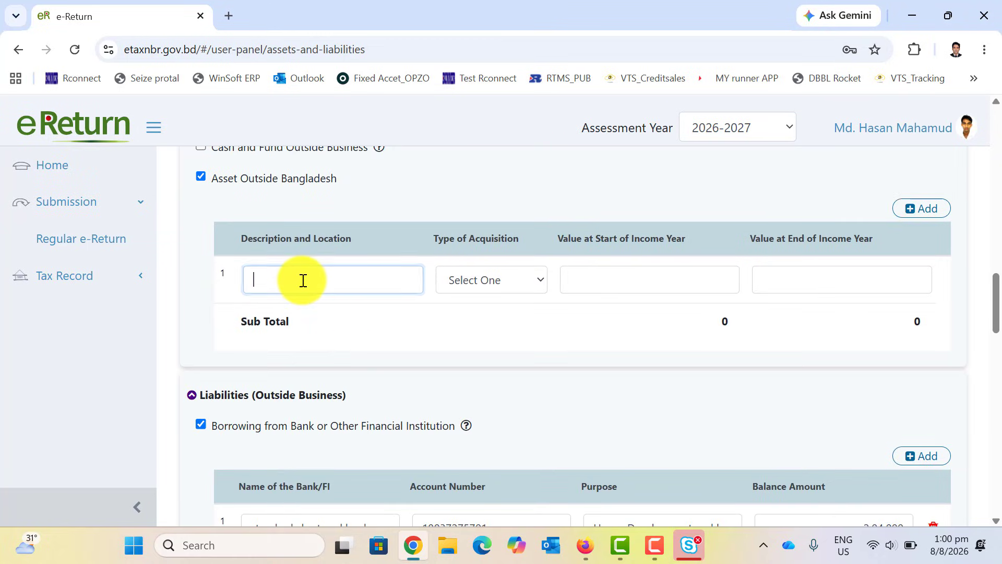
{"action": "left_click", "coordinate": [494, 282]}
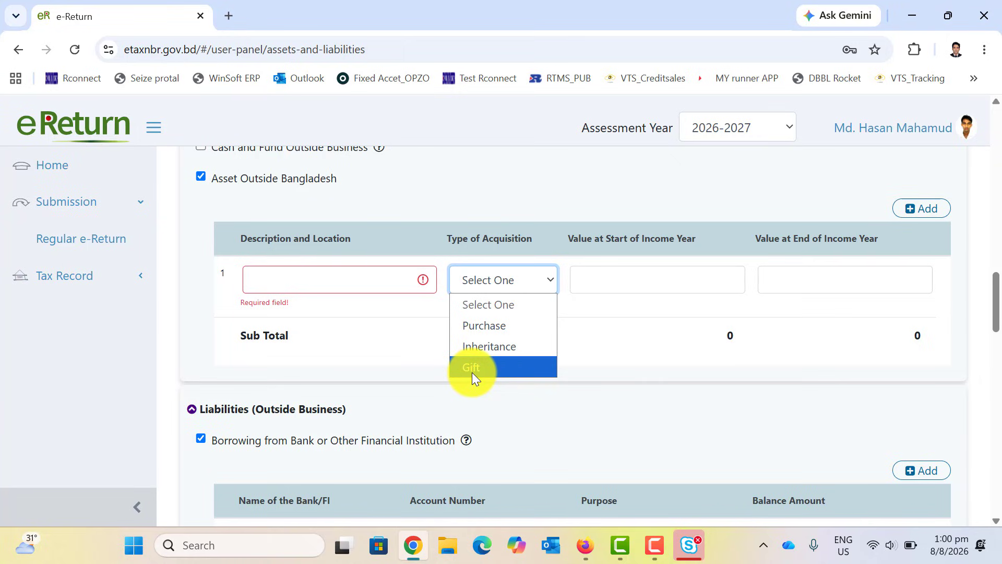
{"action": "left_click", "coordinate": [582, 347]}
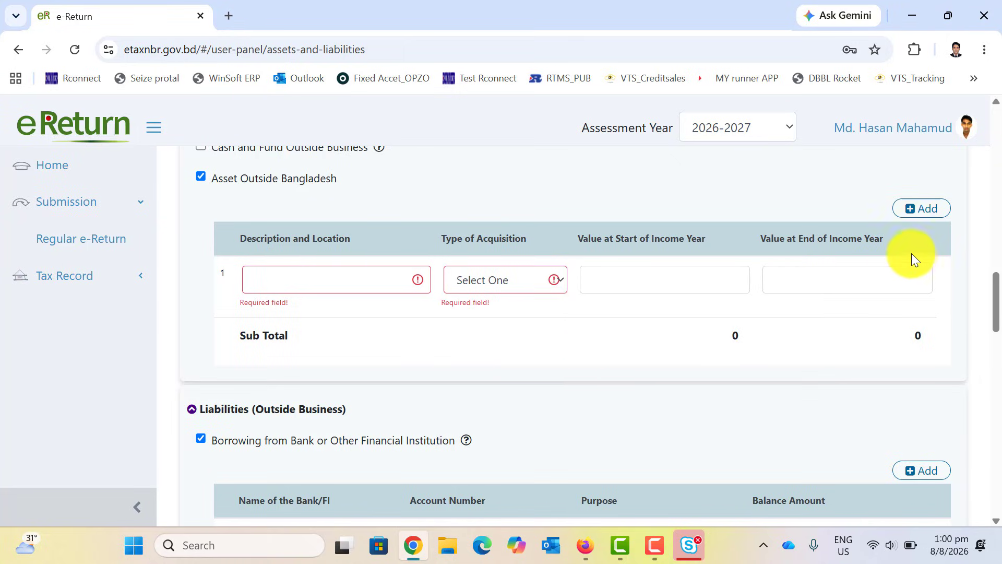
{"action": "scroll", "coordinate": [617, 320], "scroll_direction": "up", "scroll_amount": 1}
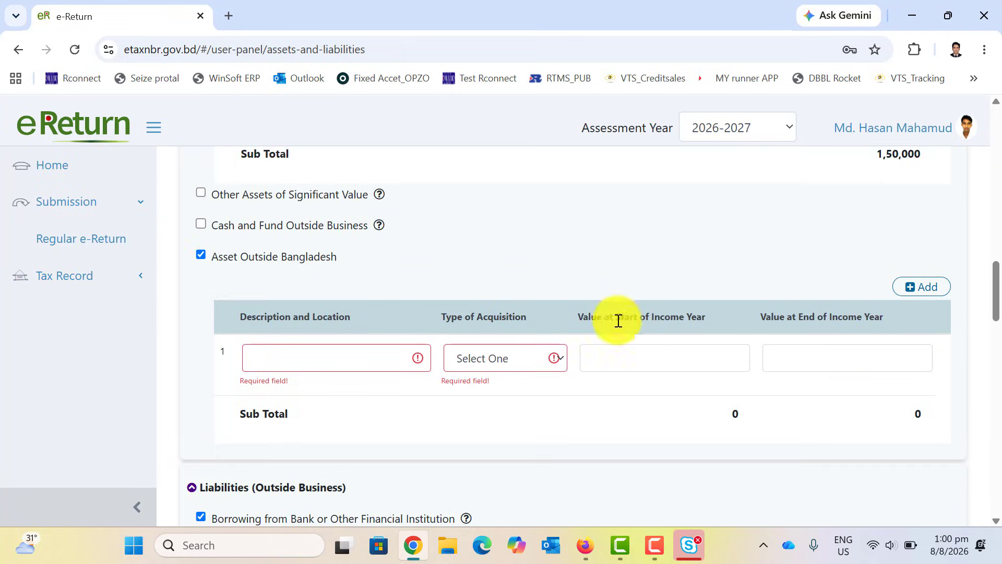
{"action": "left_click", "coordinate": [203, 254]}
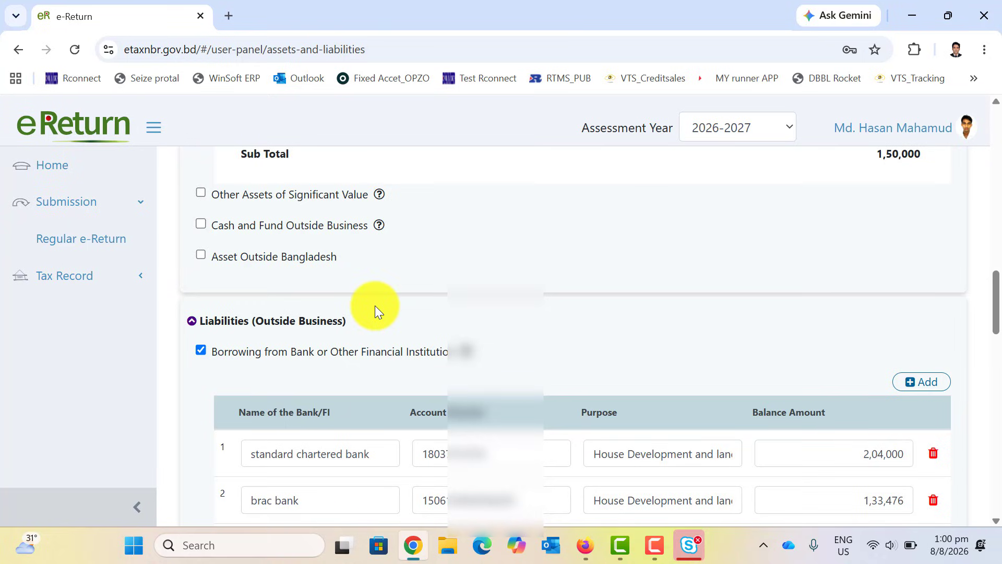
{"action": "scroll", "coordinate": [376, 309], "scroll_direction": "down", "scroll_amount": 1}
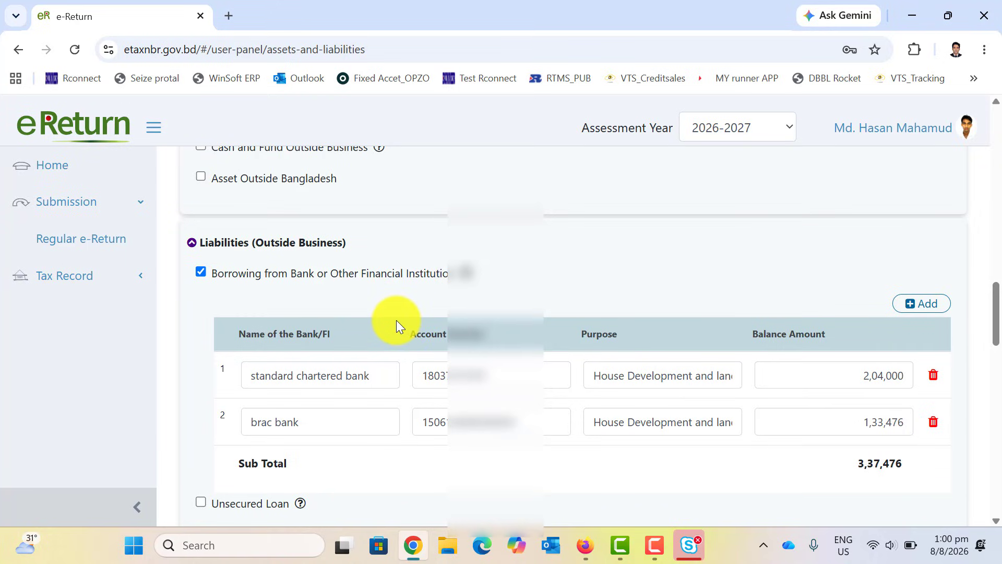
{"action": "scroll", "coordinate": [396, 320], "scroll_direction": "down", "scroll_amount": 4}
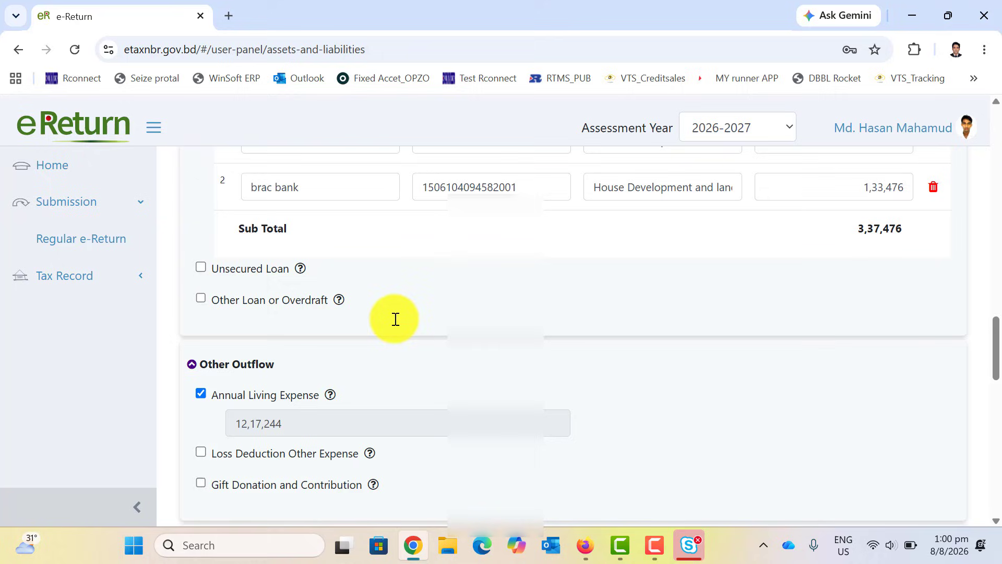
{"action": "left_click", "coordinate": [655, 545]}
{"action": "left_click", "coordinate": [945, 493]}
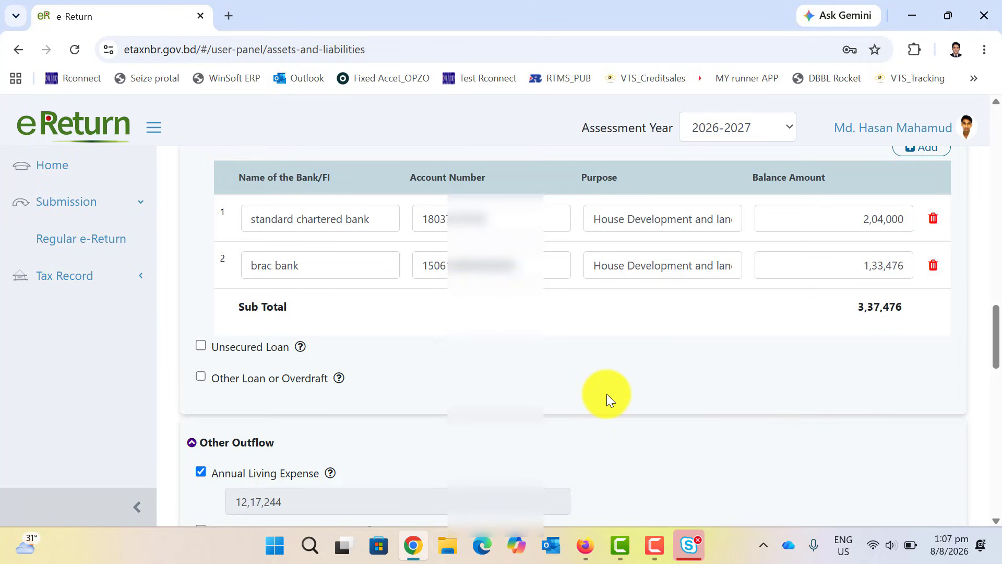
{"action": "scroll", "coordinate": [607, 393], "scroll_direction": "up", "scroll_amount": 3}
{"action": "scroll", "coordinate": [752, 345], "scroll_direction": "down", "scroll_amount": 2}
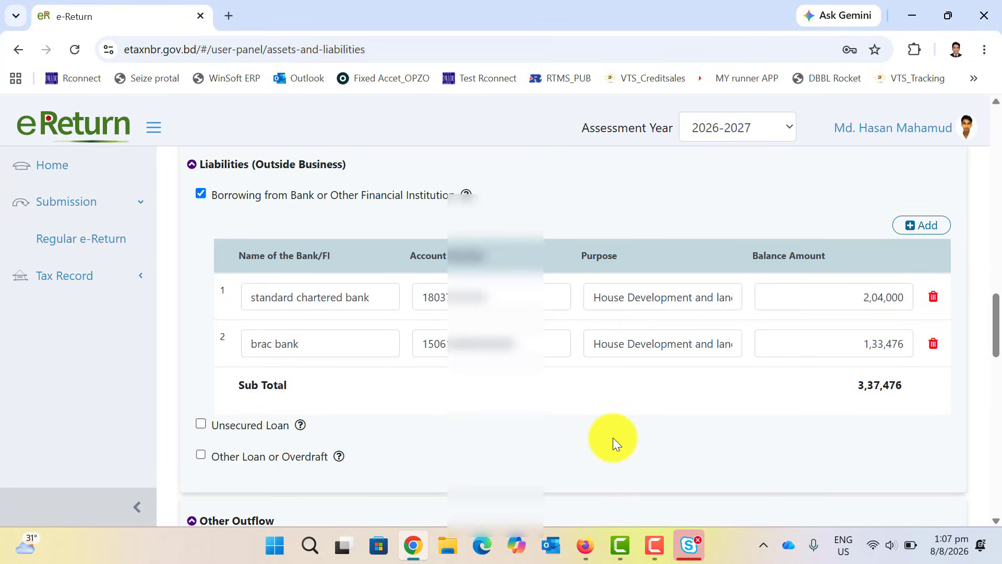
{"action": "scroll", "coordinate": [613, 437], "scroll_direction": "down", "scroll_amount": 6}
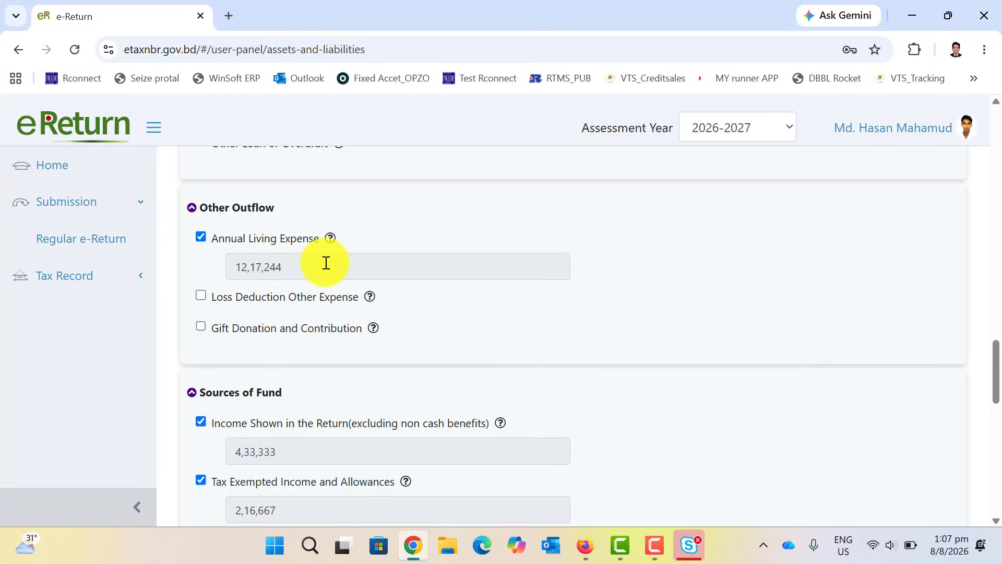
{"action": "scroll", "coordinate": [334, 277], "scroll_direction": "down", "scroll_amount": 1}
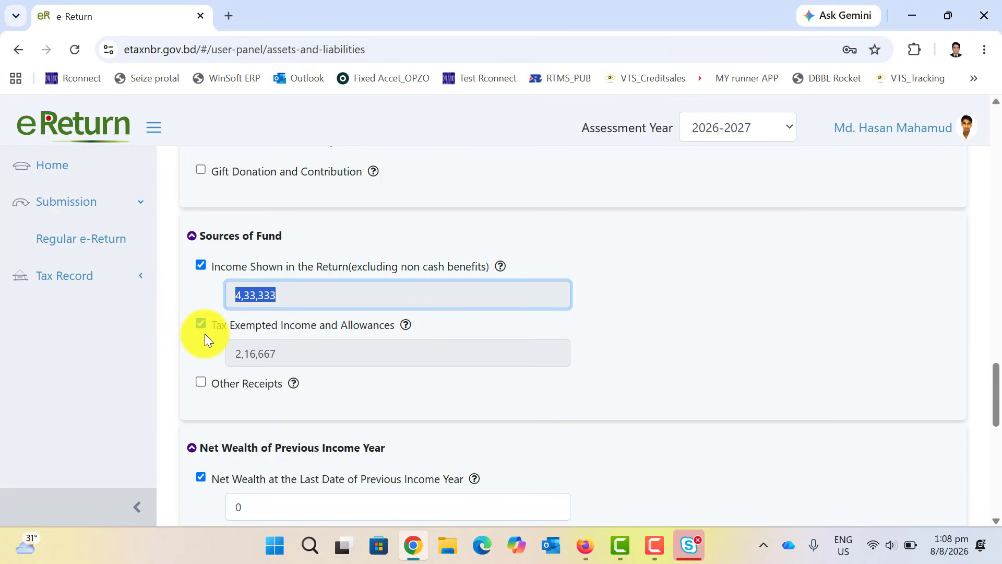
{"action": "left_click", "coordinate": [291, 356]}
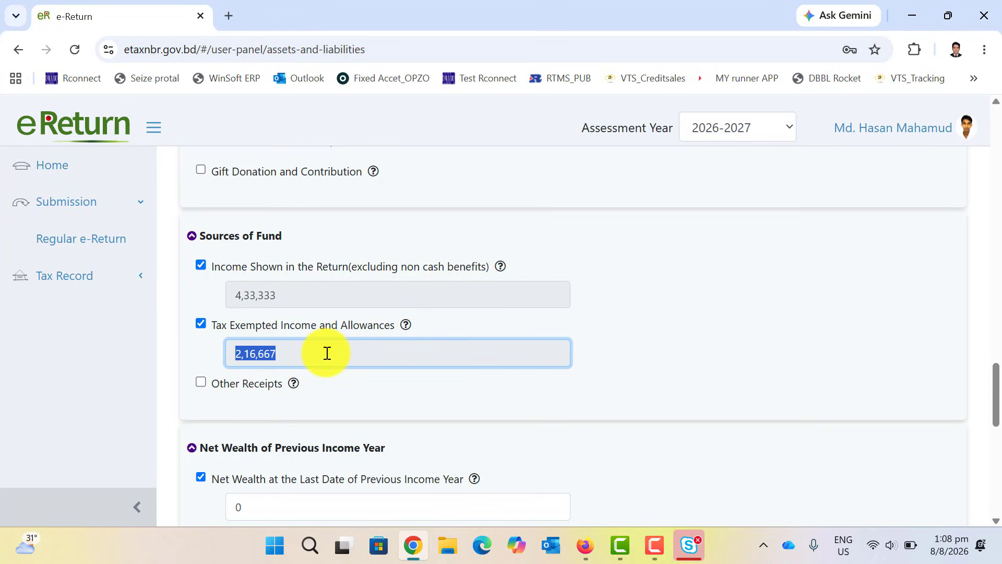
{"action": "scroll", "coordinate": [327, 354], "scroll_direction": "down", "scroll_amount": 5}
{"action": "scroll", "coordinate": [328, 353], "scroll_direction": "up", "scroll_amount": 3}
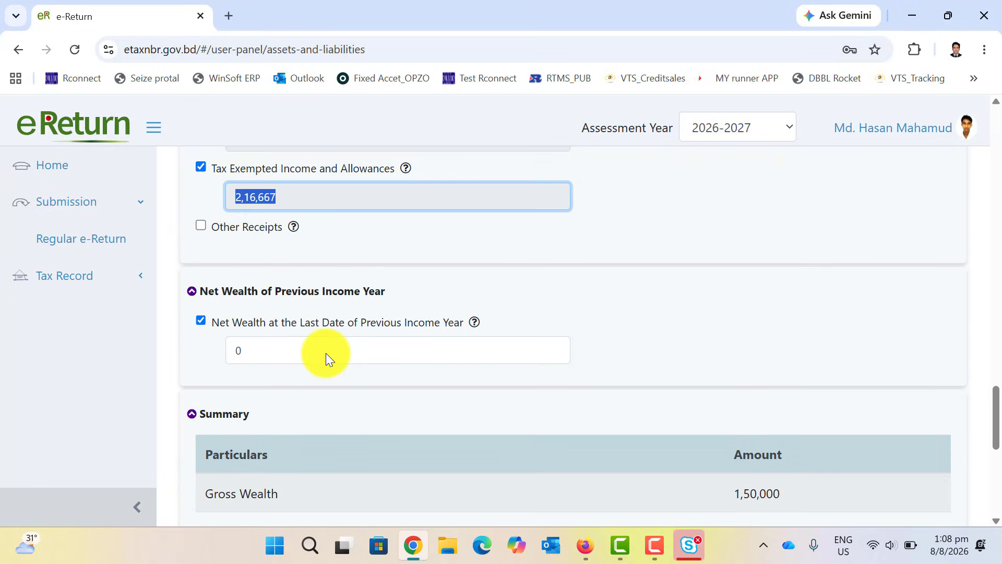
{"action": "scroll", "coordinate": [325, 353], "scroll_direction": "down", "scroll_amount": 2}
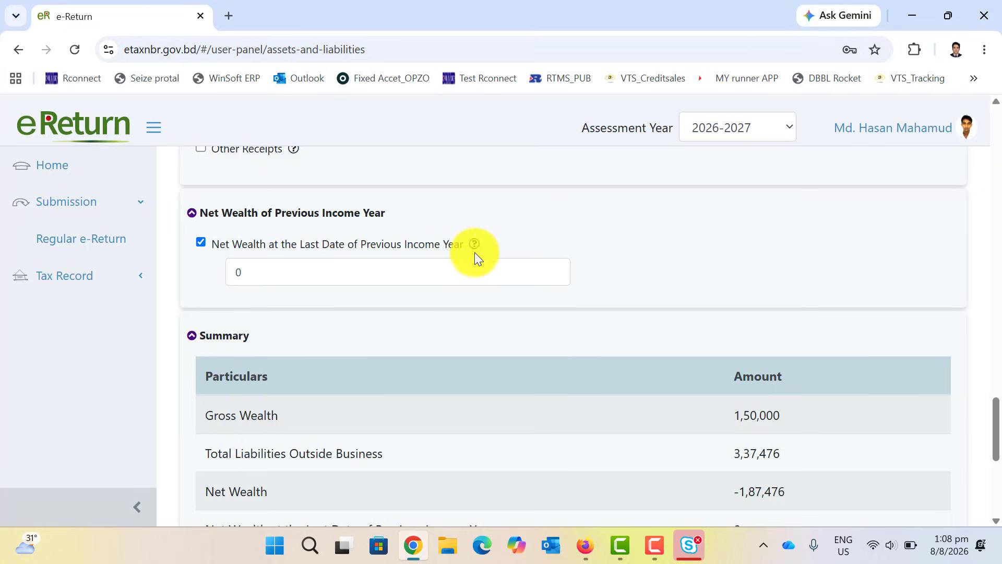
{"action": "scroll", "coordinate": [310, 317], "scroll_direction": "down", "scroll_amount": 2}
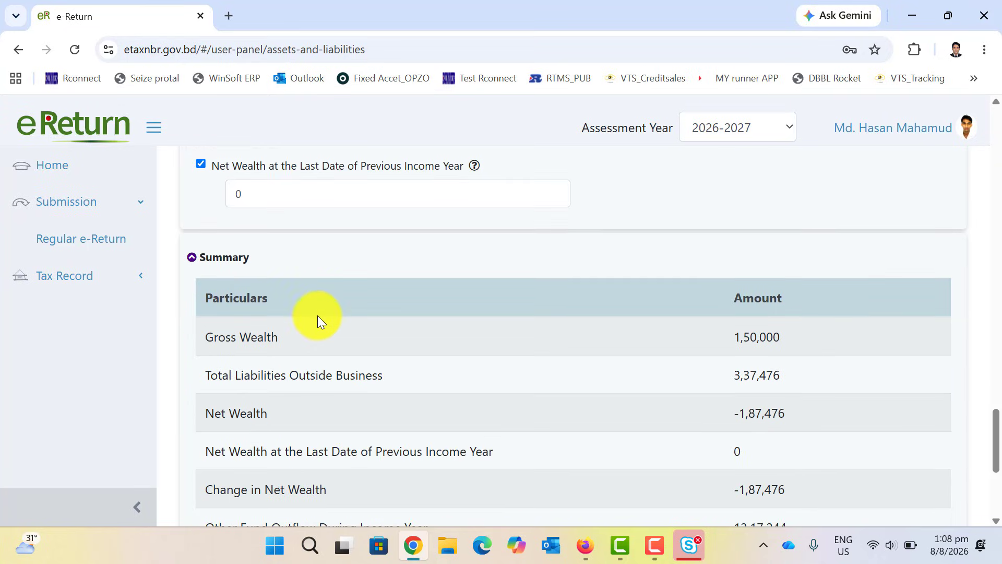
{"action": "scroll", "coordinate": [317, 316], "scroll_direction": "down", "scroll_amount": 2}
{"action": "left_click_drag", "start_coordinate": [557, 381], "coordinate": [224, 387]}
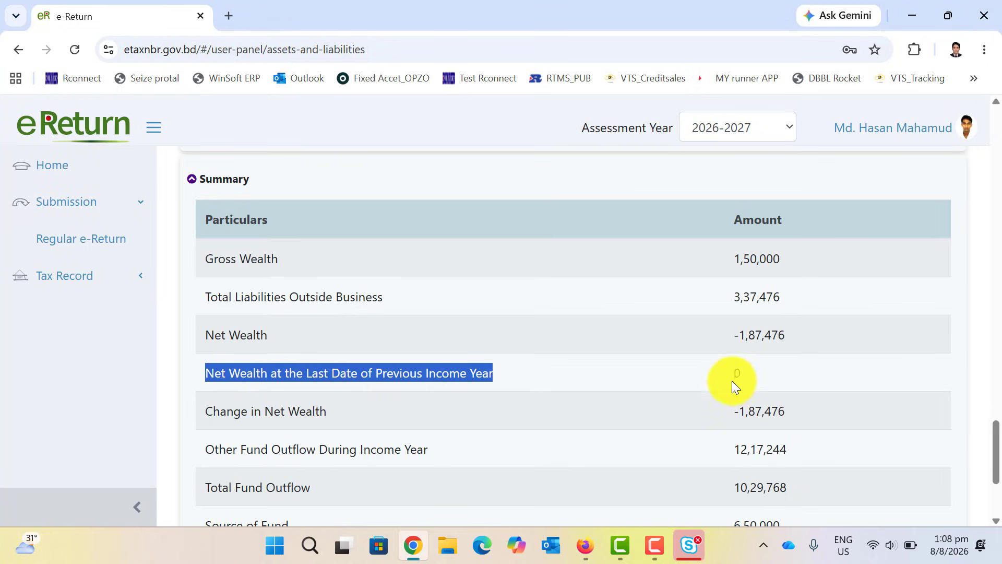
{"action": "scroll", "coordinate": [231, 220], "scroll_direction": "up", "scroll_amount": 1}
{"action": "left_click_drag", "start_coordinate": [251, 190], "coordinate": [220, 192]}
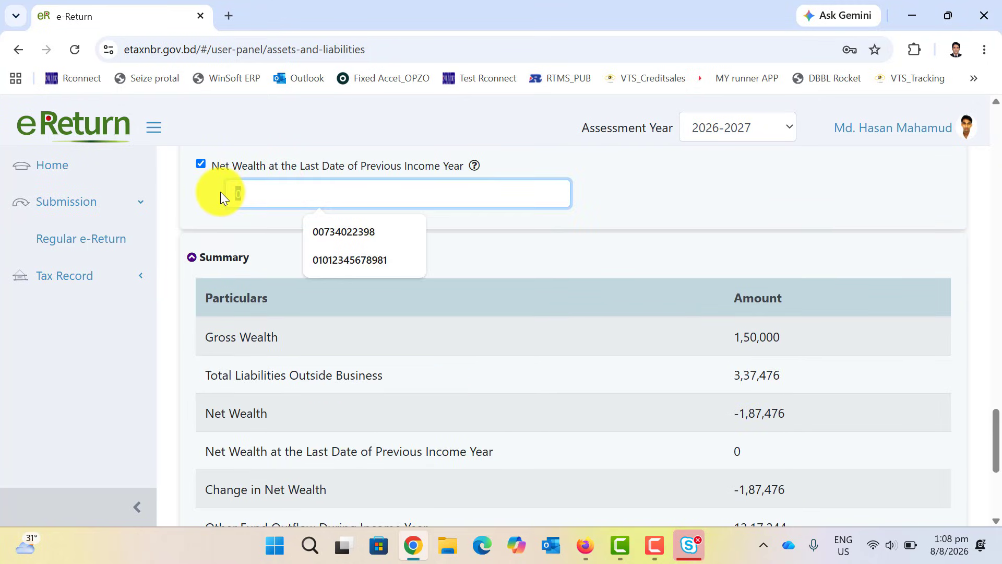
{"action": "left_click", "coordinate": [673, 207]}
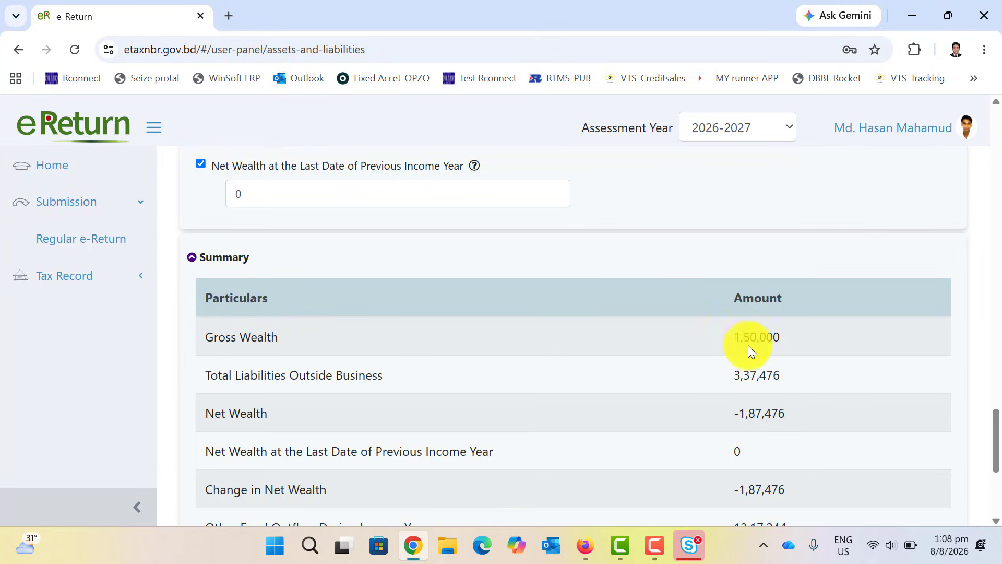
{"action": "scroll", "coordinate": [540, 379], "scroll_direction": "down", "scroll_amount": 5}
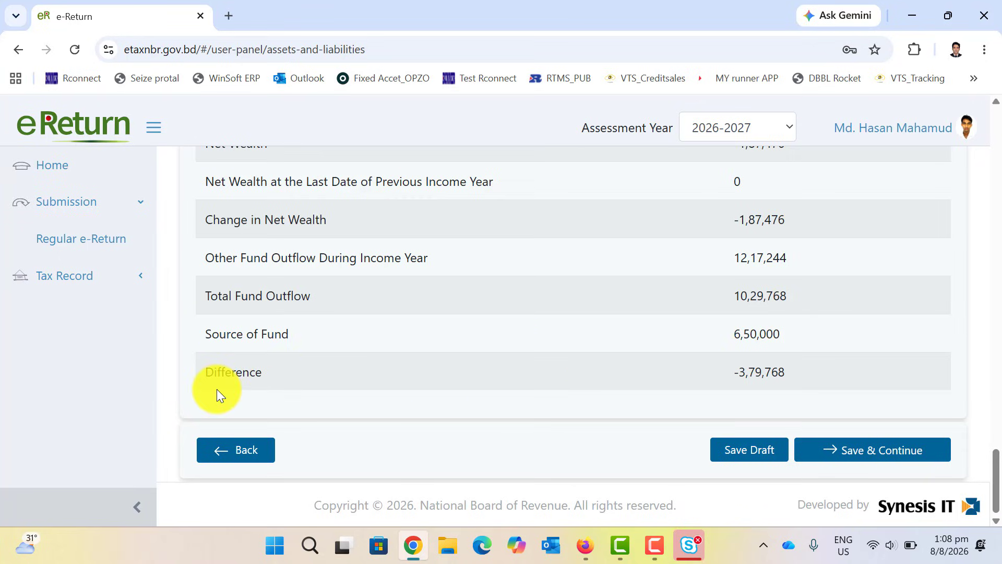
{"action": "left_click_drag", "start_coordinate": [262, 374], "coordinate": [201, 374]}
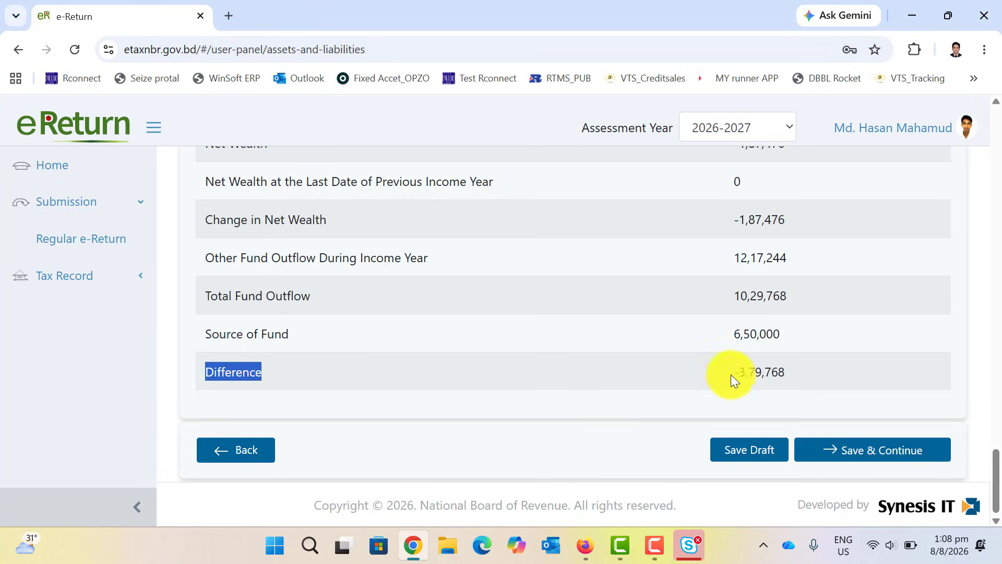
{"action": "left_click_drag", "start_coordinate": [810, 372], "coordinate": [706, 376]}
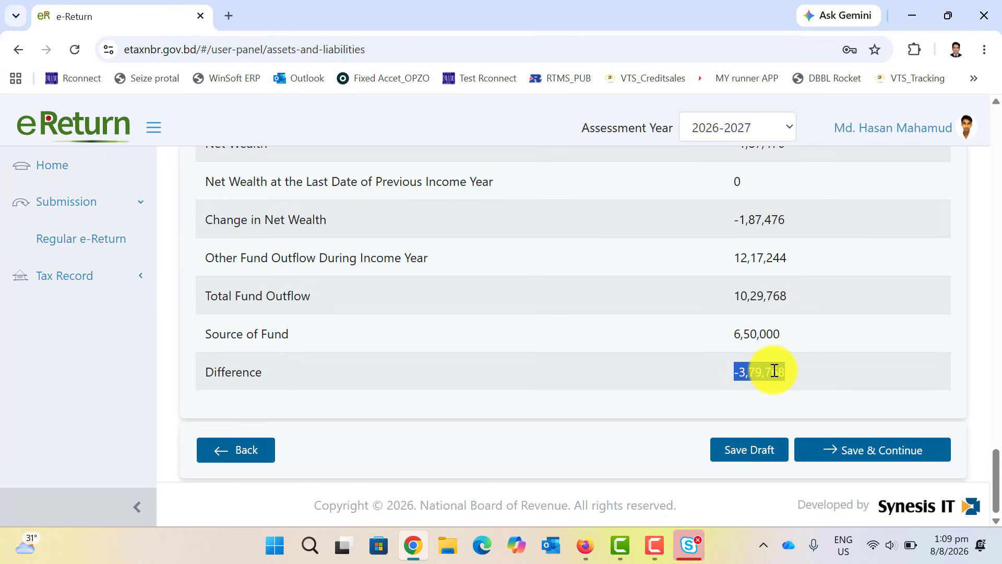
{"action": "scroll", "coordinate": [774, 370], "scroll_direction": "up", "scroll_amount": 20}
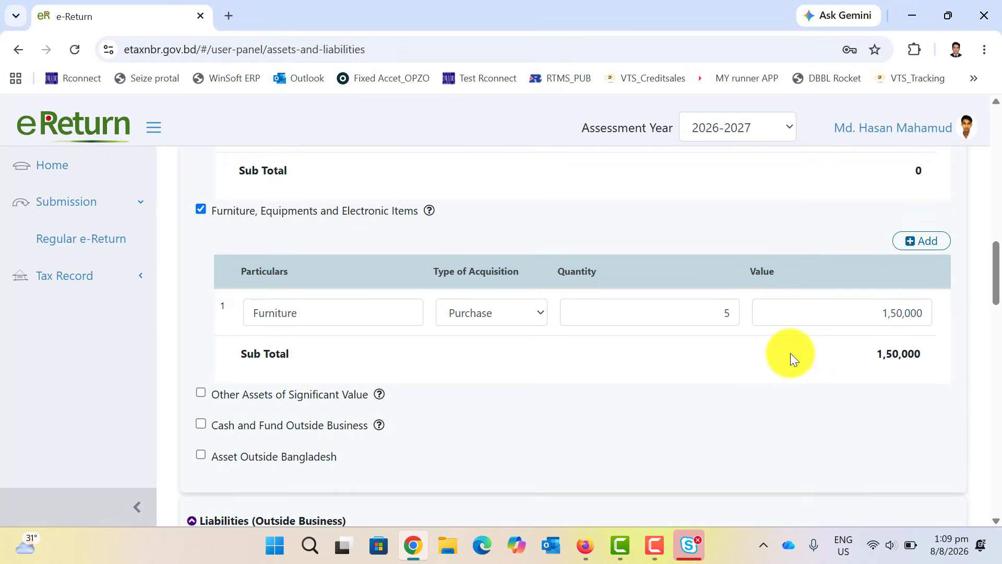
Switch to the Expenditure tab, continuing without saving the Assets & Liabilities changes.
{"action": "scroll", "coordinate": [790, 352], "scroll_direction": "up", "scroll_amount": 10}
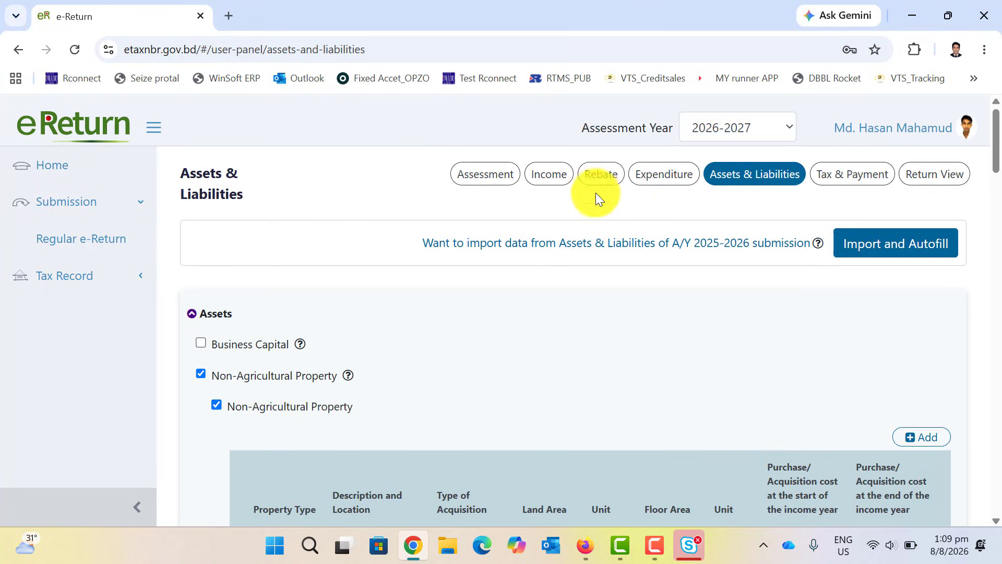
{"action": "left_click", "coordinate": [668, 176]}
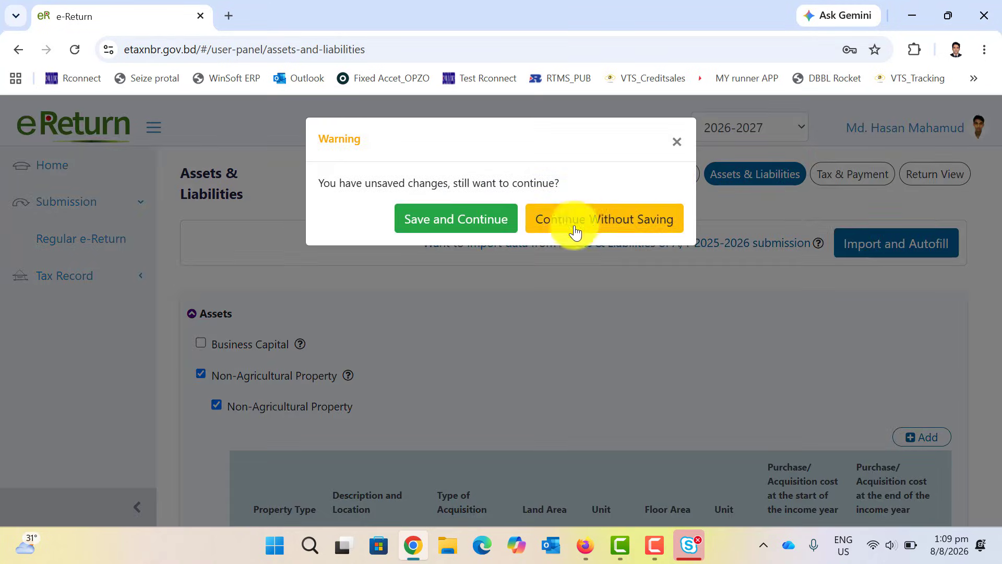
{"action": "left_click", "coordinate": [571, 217]}
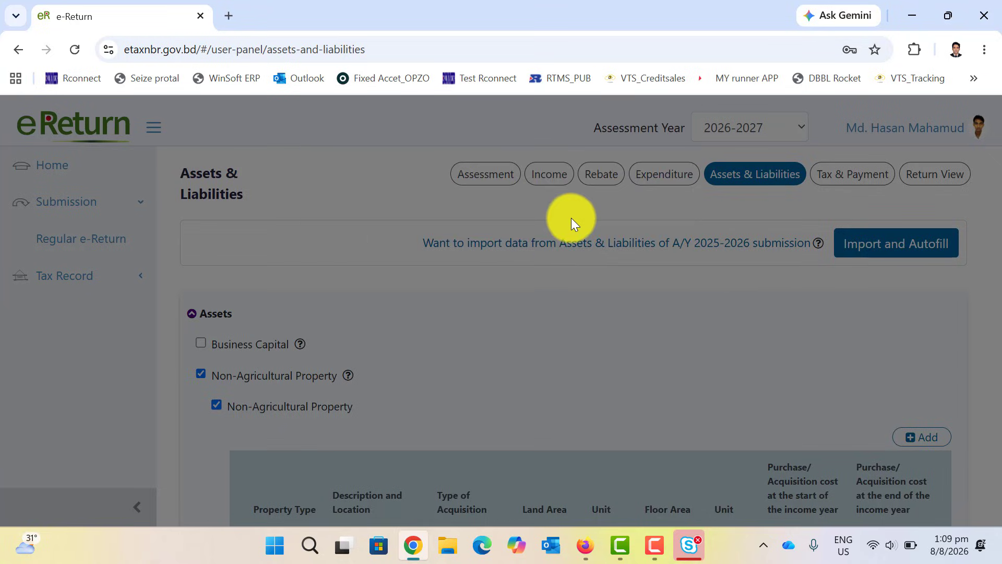
{"action": "scroll", "coordinate": [597, 258], "scroll_direction": "down", "scroll_amount": 15}
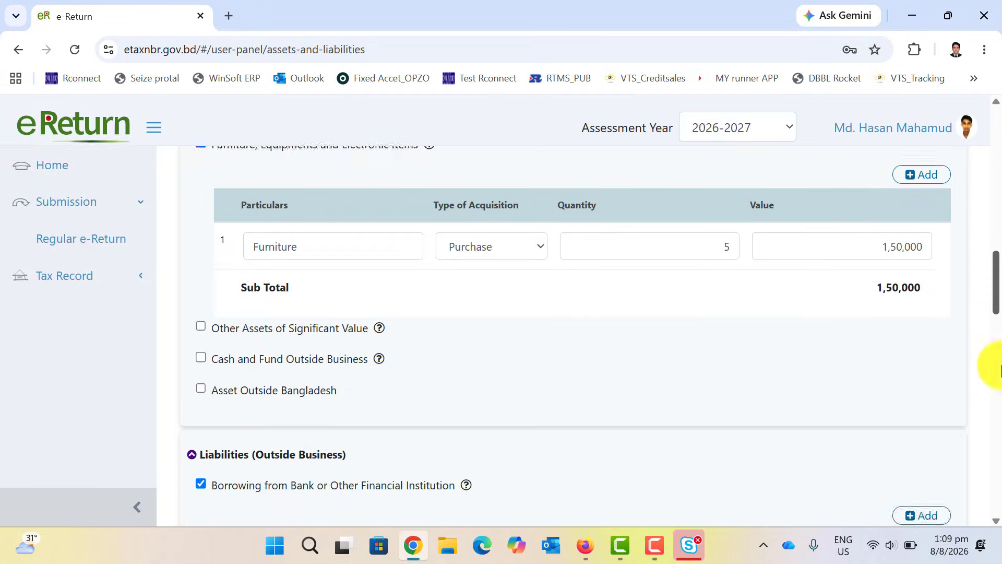
{"action": "scroll", "coordinate": [997, 365], "scroll_direction": "down", "scroll_amount": 15}
Lower the food expense to 3,00,000 and accommodation to 2,50,000.
{"action": "left_click", "coordinate": [233, 449]}
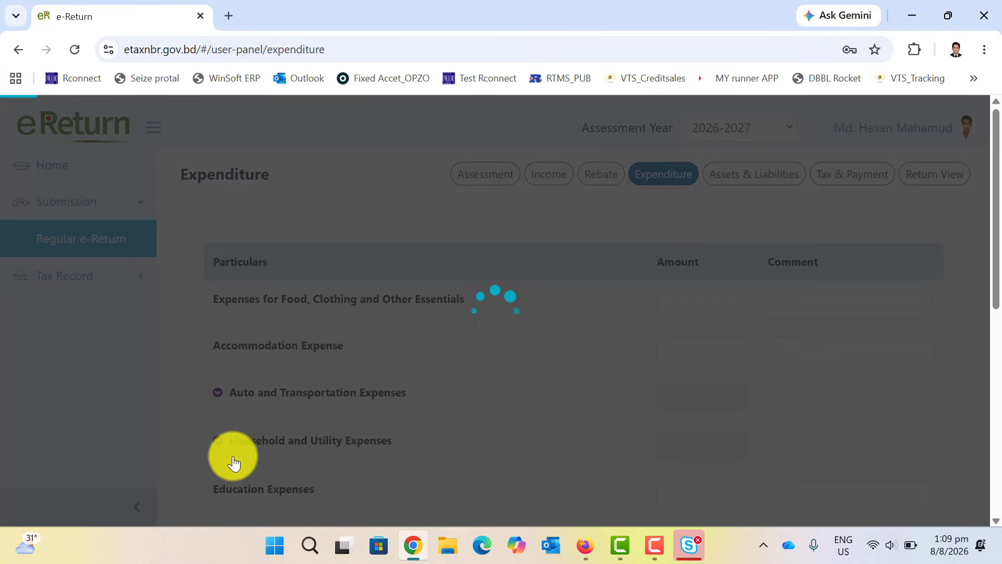
{"action": "scroll", "coordinate": [282, 427], "scroll_direction": "down", "scroll_amount": 5}
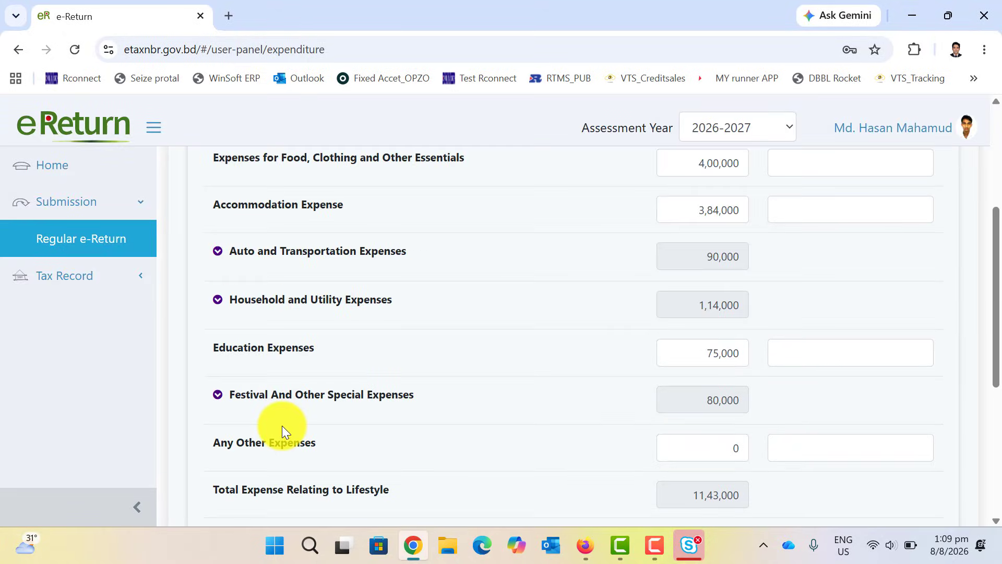
{"action": "scroll", "coordinate": [282, 427], "scroll_direction": "up", "scroll_amount": 3}
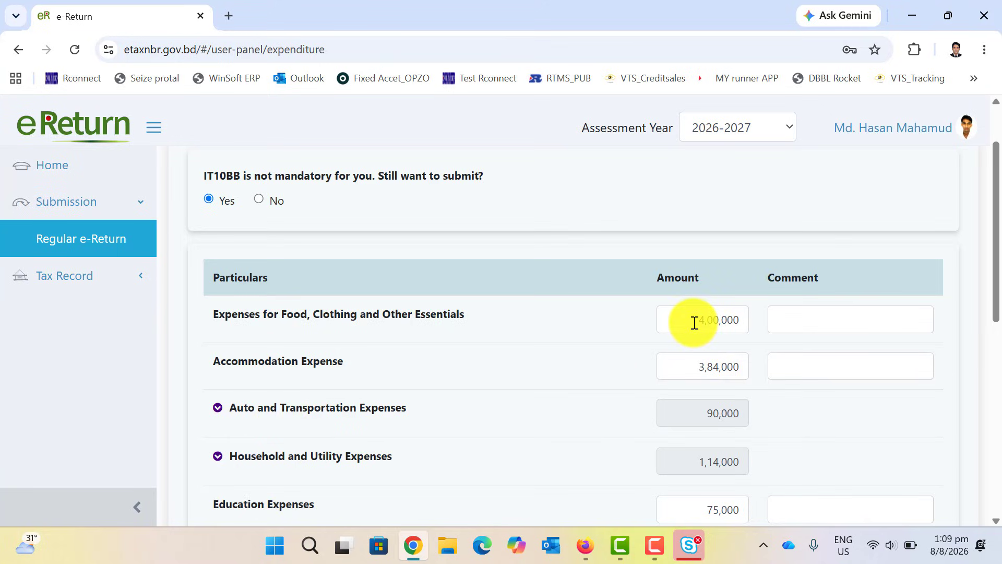
{"action": "left_click_drag", "start_coordinate": [694, 323], "coordinate": [753, 324]}
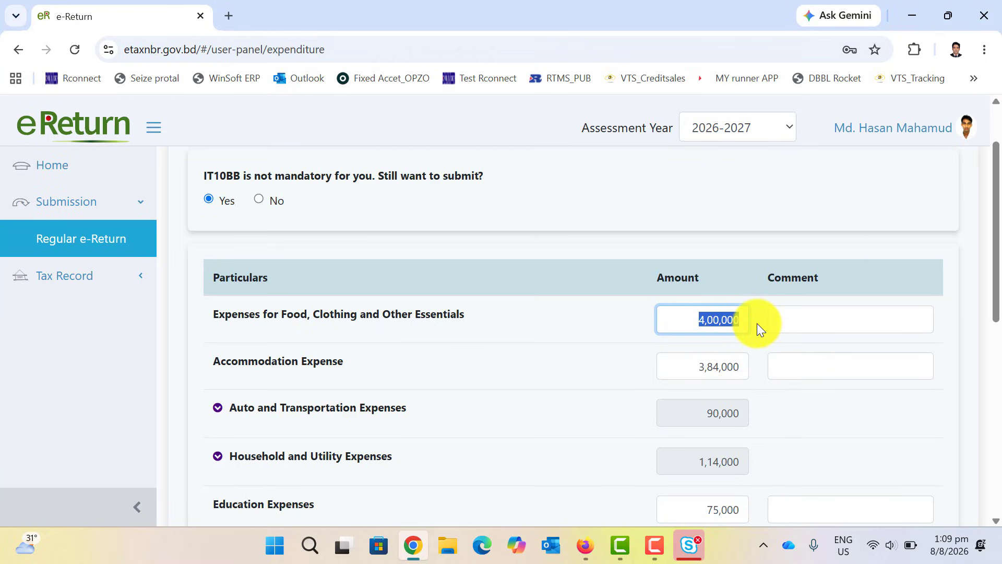
{"action": "type", "text": "3,00,"}
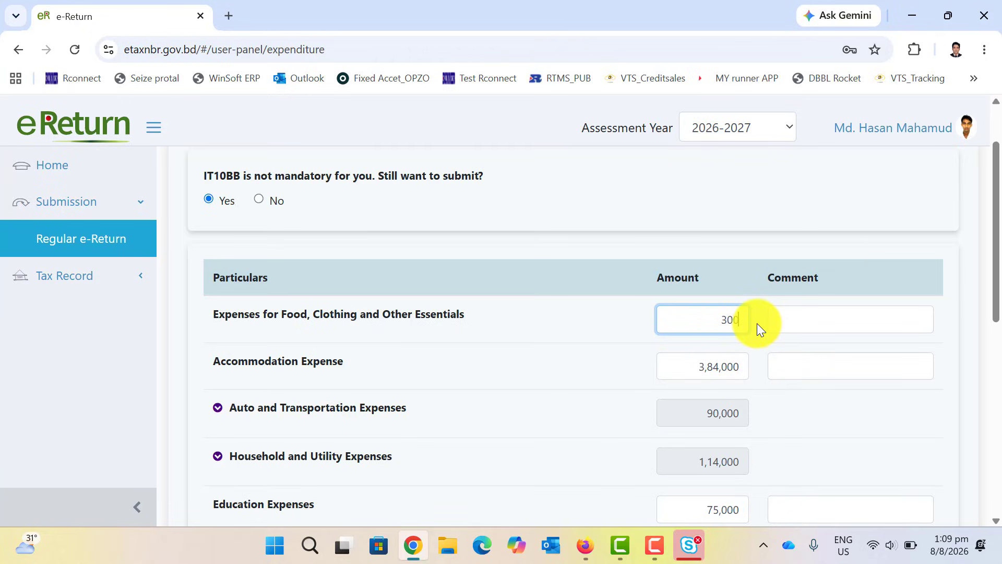
{"action": "type", "text": "000"}
{"action": "left_click", "coordinate": [587, 346]}
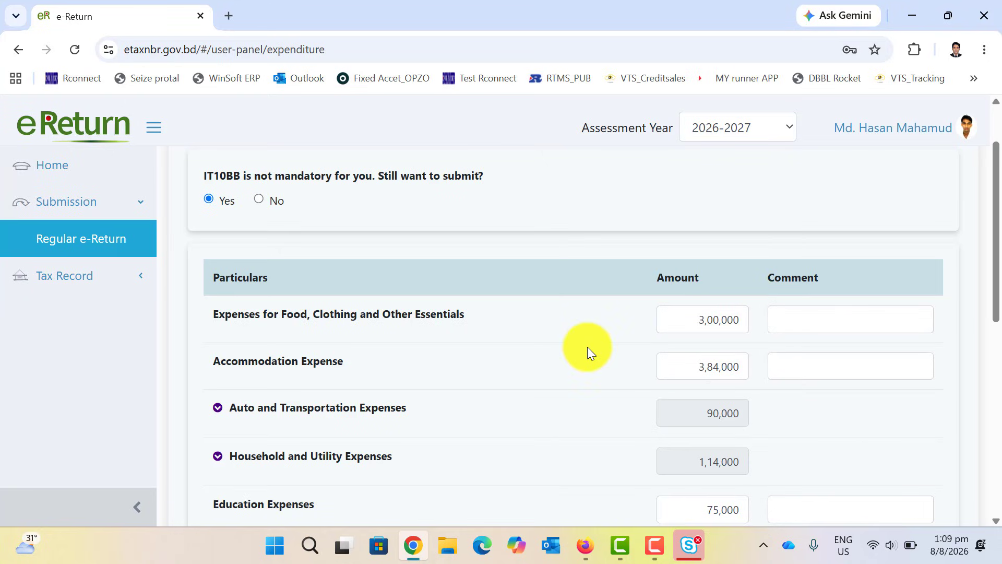
{"action": "scroll", "coordinate": [562, 346], "scroll_direction": "down", "scroll_amount": 2}
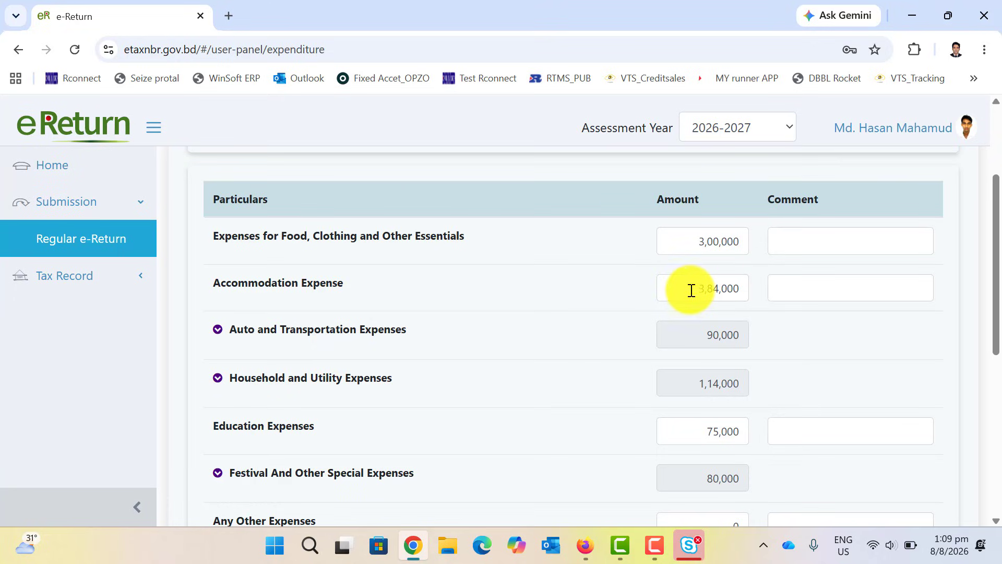
{"action": "left_click_drag", "start_coordinate": [699, 287], "coordinate": [736, 290]}
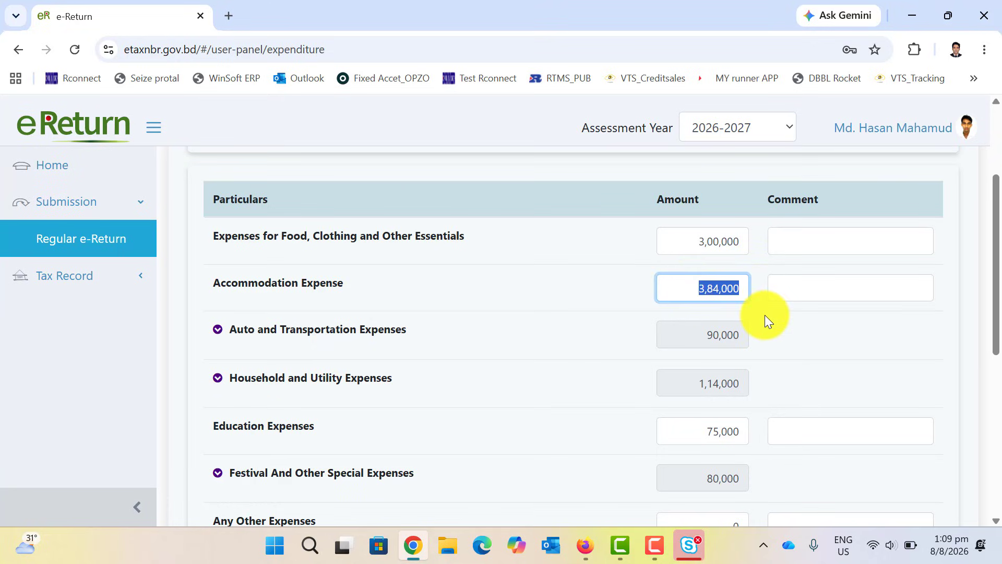
{"action": "type", "text": "2"}
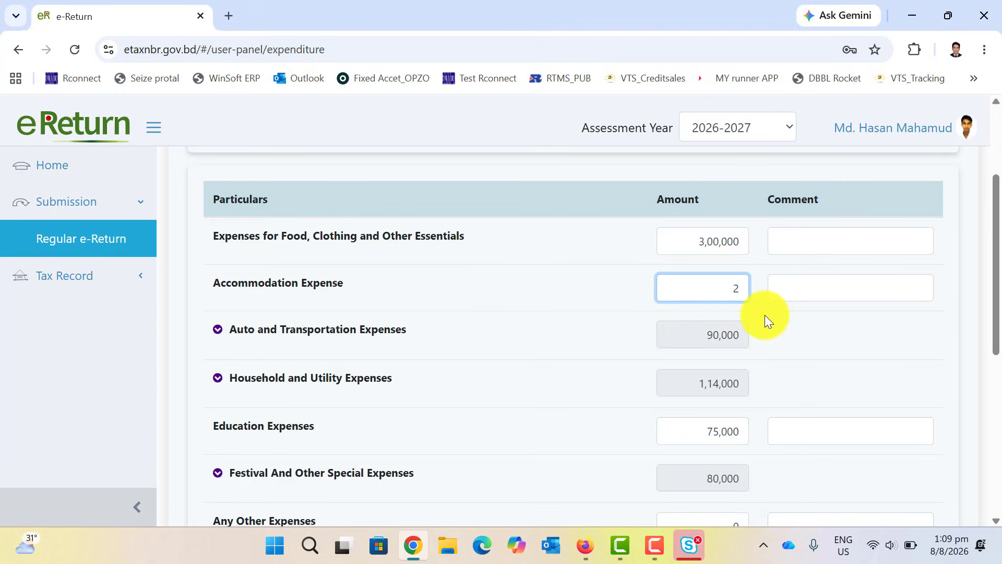
{"action": "type", "text": ",50,000"}
Expand Auto and Transportation and set Driver's Salary, Fuel and Maintenance to 40,000.
{"action": "left_click", "coordinate": [555, 331]}
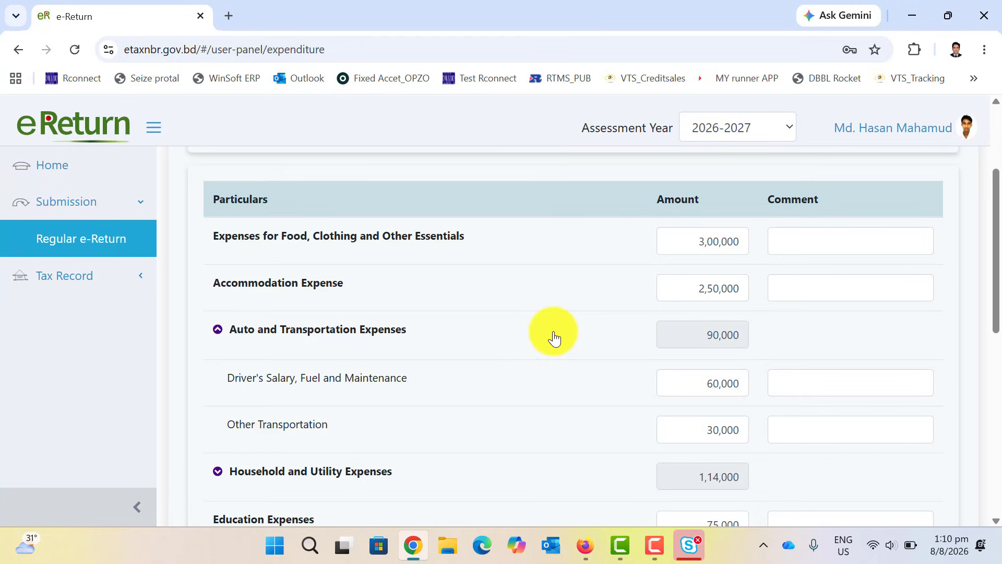
{"action": "scroll", "coordinate": [555, 339], "scroll_direction": "down", "scroll_amount": 1}
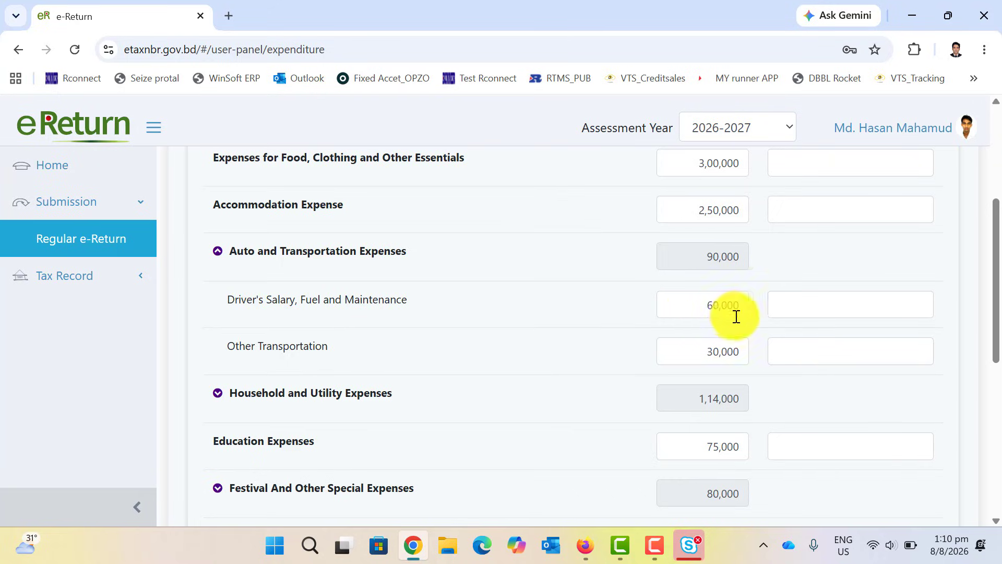
{"action": "double_click", "coordinate": [714, 305]}
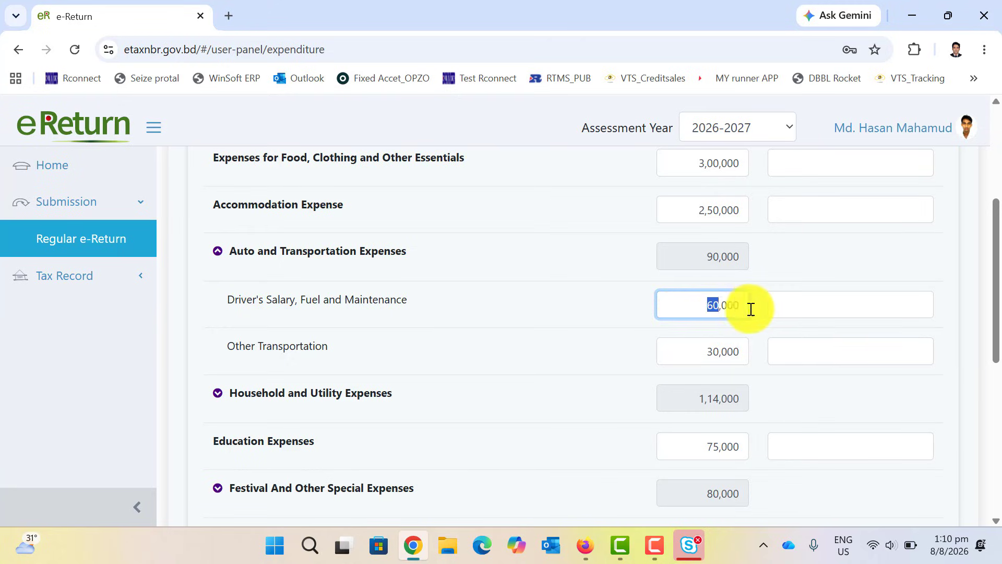
{"action": "type", "text": "4000"}
{"action": "type", "text": "0"}
{"action": "left_click", "coordinate": [588, 309]}
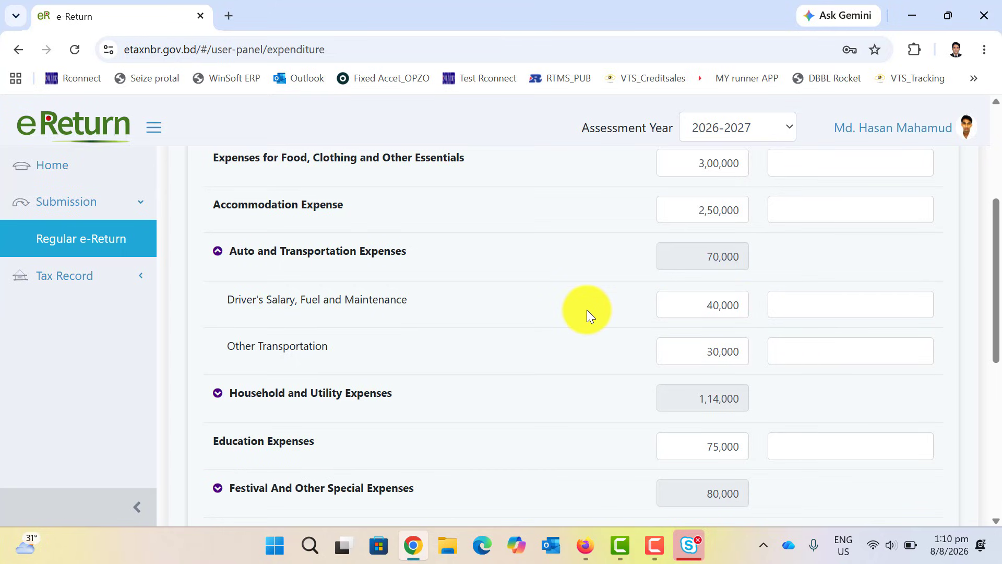
{"action": "scroll", "coordinate": [587, 313], "scroll_direction": "down", "scroll_amount": 3}
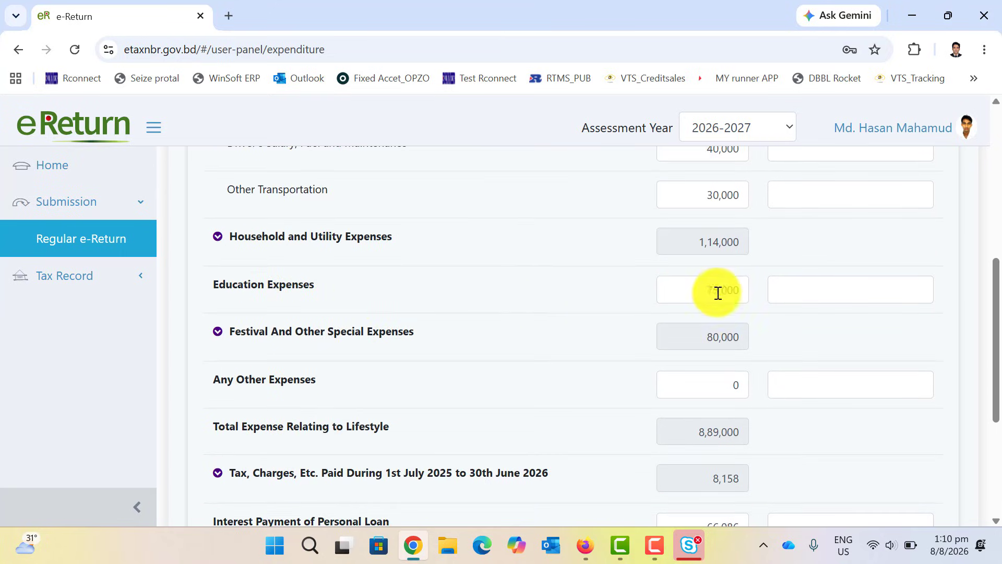
Lower the Education expense to 30,000.
{"action": "left_click_drag", "start_coordinate": [709, 290], "coordinate": [757, 288]}
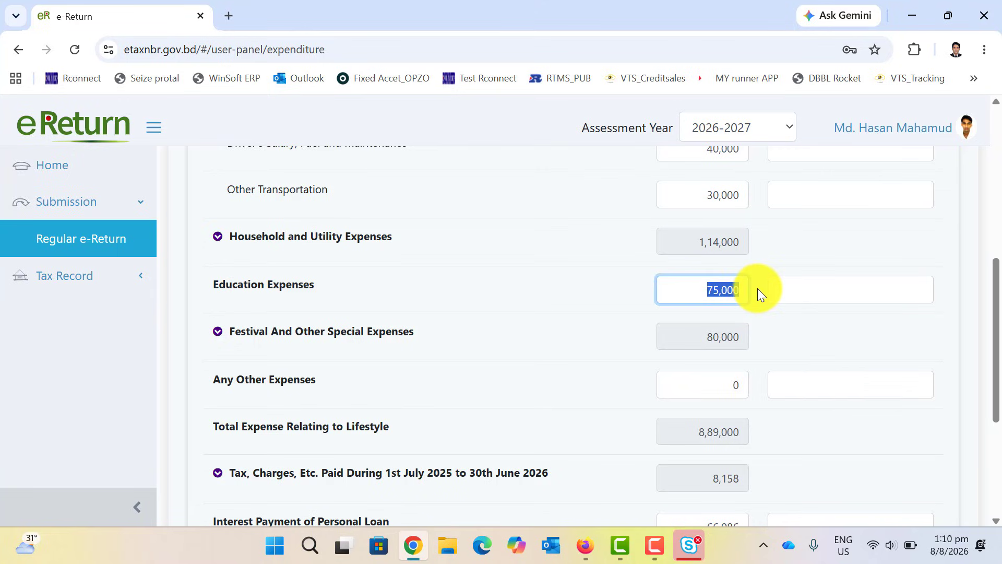
{"action": "type", "text": "30000"}
{"action": "left_click", "coordinate": [605, 304]}
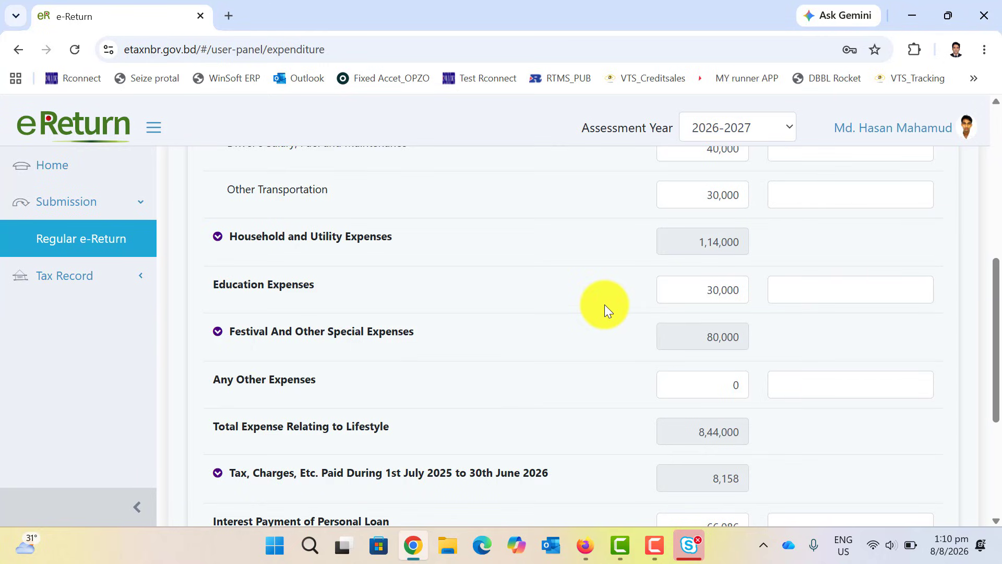
{"action": "scroll", "coordinate": [605, 304], "scroll_direction": "down", "scroll_amount": 5}
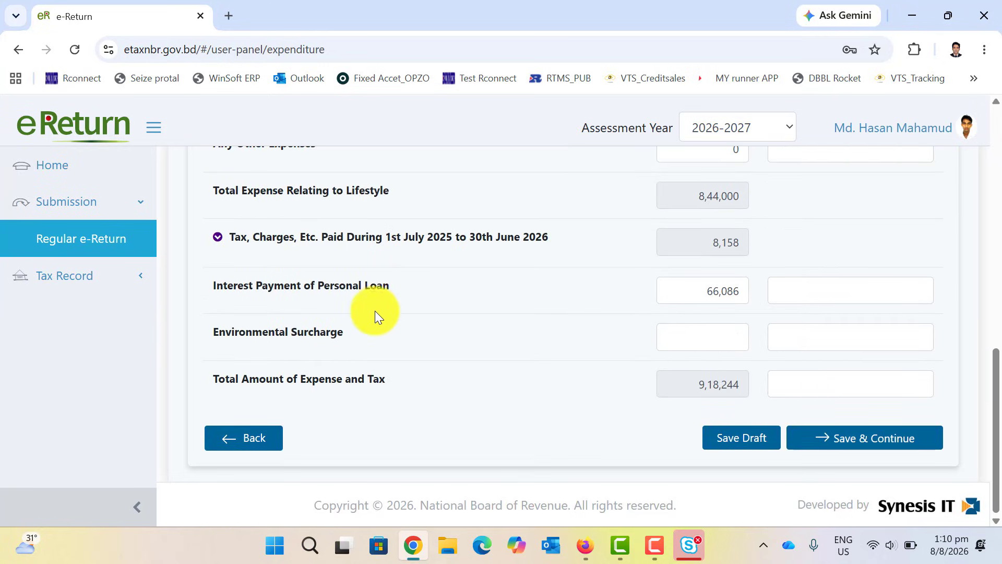
{"action": "scroll", "coordinate": [732, 299], "scroll_direction": "up", "scroll_amount": 2}
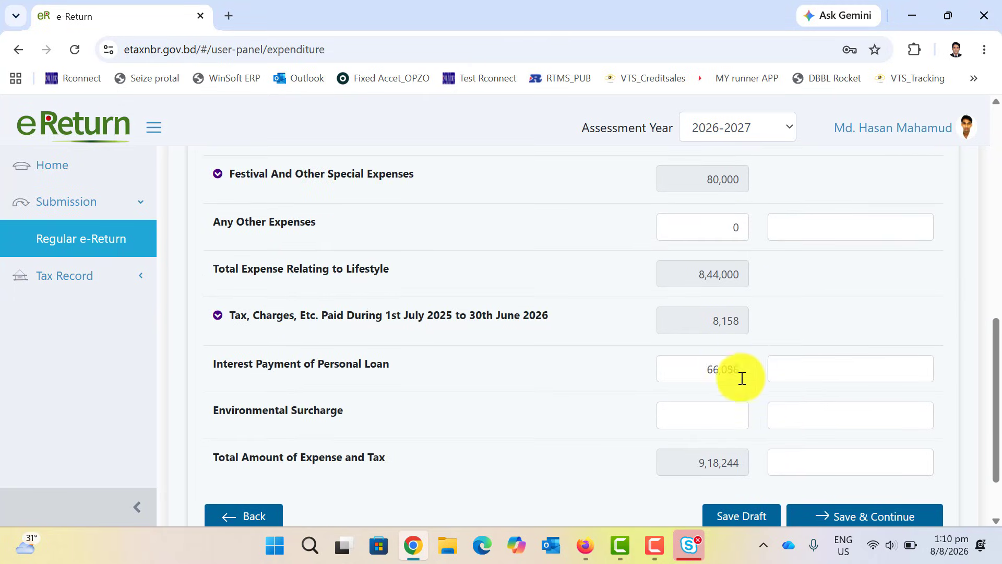
{"action": "scroll", "coordinate": [721, 358], "scroll_direction": "up", "scroll_amount": 3}
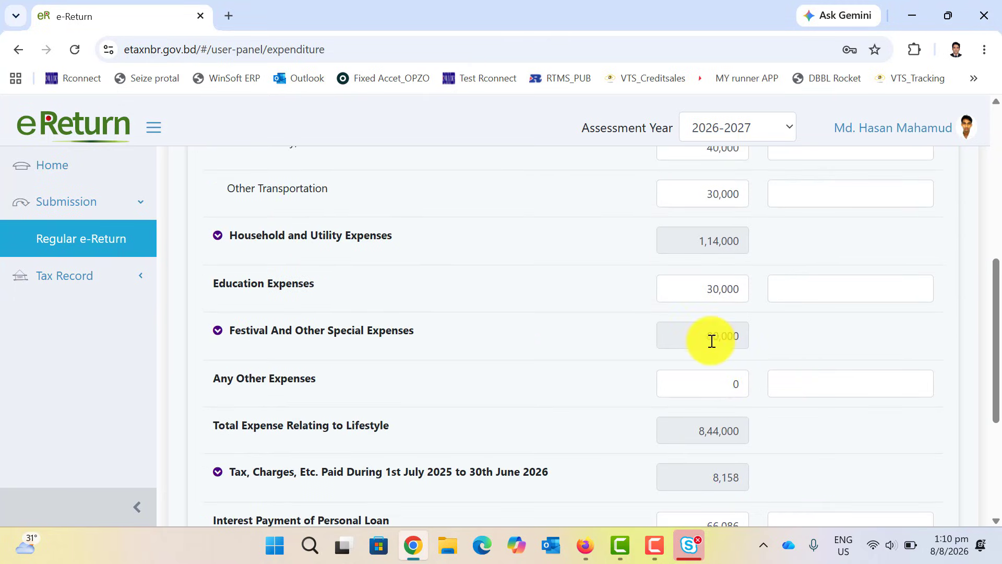
{"action": "scroll", "coordinate": [736, 300], "scroll_direction": "up", "scroll_amount": 1}
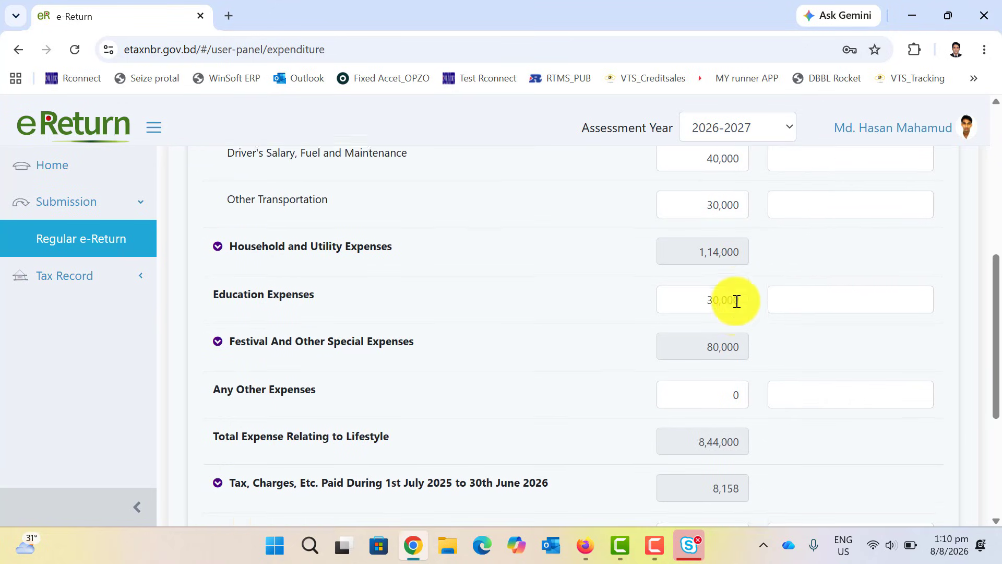
{"action": "scroll", "coordinate": [736, 302], "scroll_direction": "up", "scroll_amount": 3}
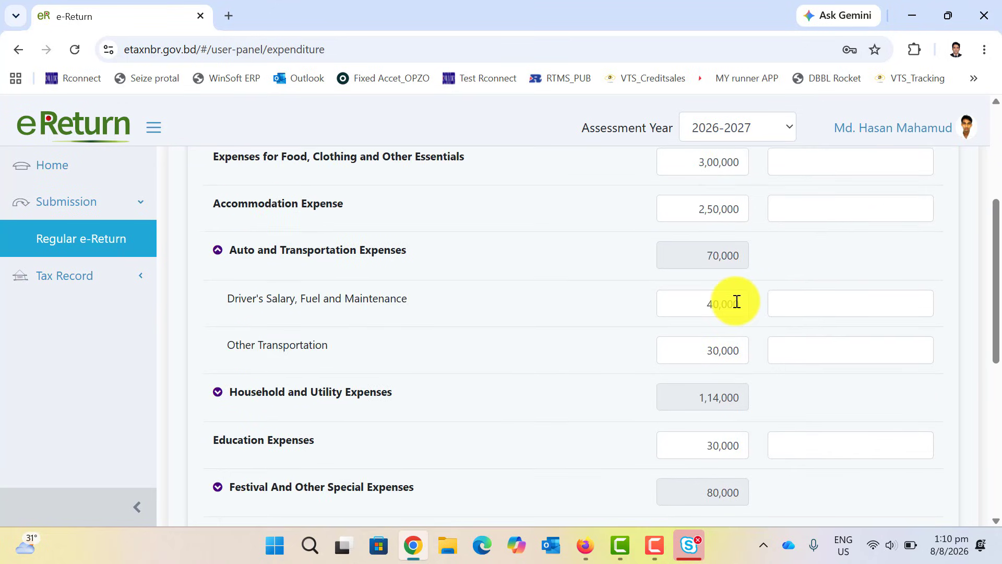
Set Other Transportation to 10,000 and save the expenditure figures.
{"action": "left_click", "coordinate": [731, 355]}
{"action": "key", "text": "ctrl+a"}
{"action": "key", "text": "BackSpace"}
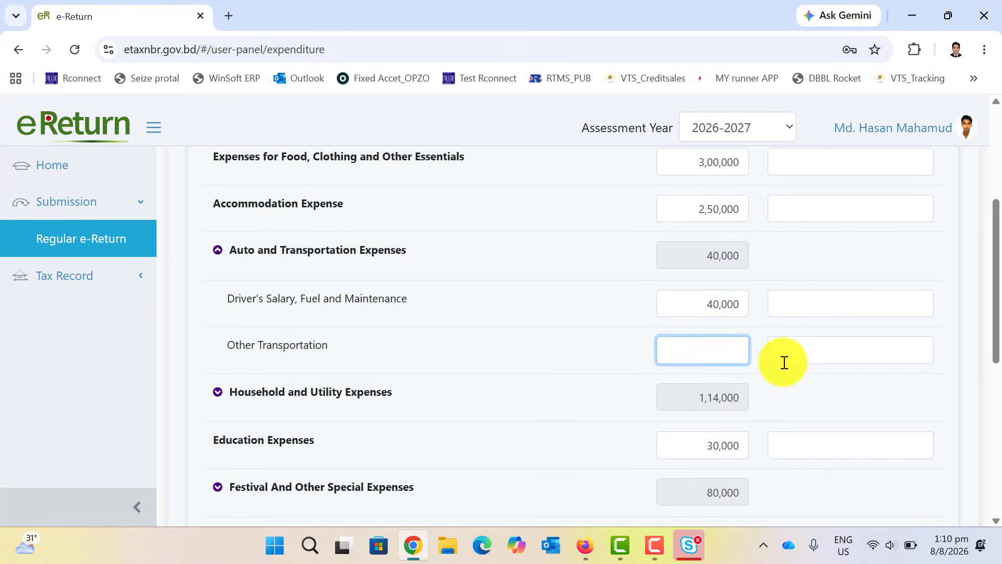
{"action": "type", "text": "100000"}
{"action": "left_click", "coordinate": [580, 377]}
{"action": "scroll", "coordinate": [576, 373], "scroll_direction": "up", "scroll_amount": 5}
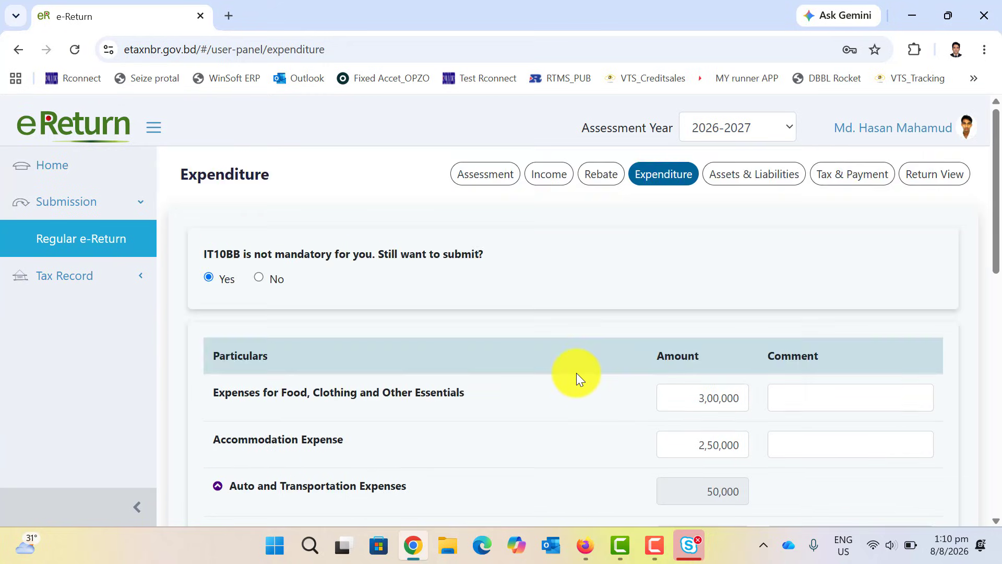
{"action": "scroll", "coordinate": [576, 373], "scroll_direction": "down", "scroll_amount": 10}
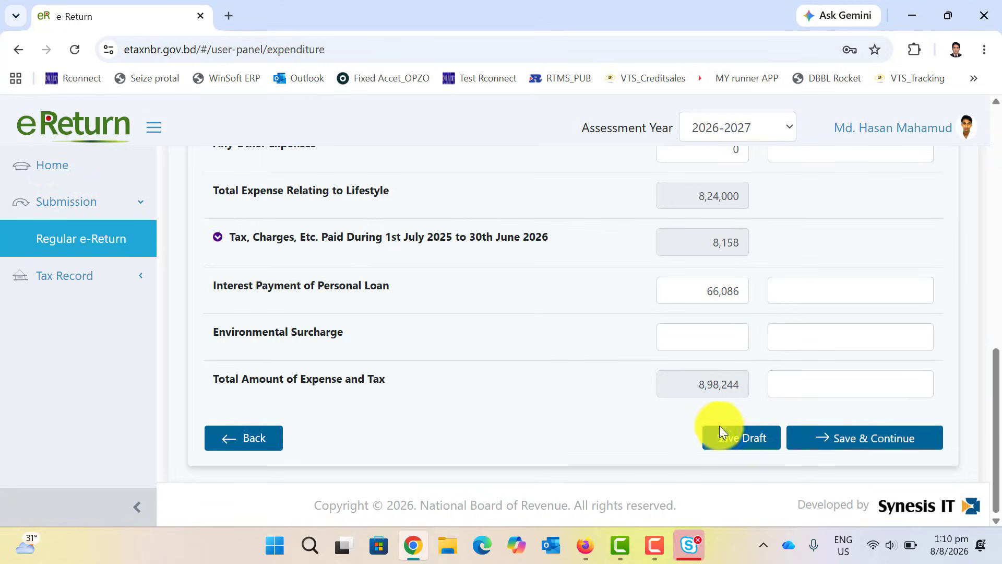
{"action": "left_click", "coordinate": [850, 440]}
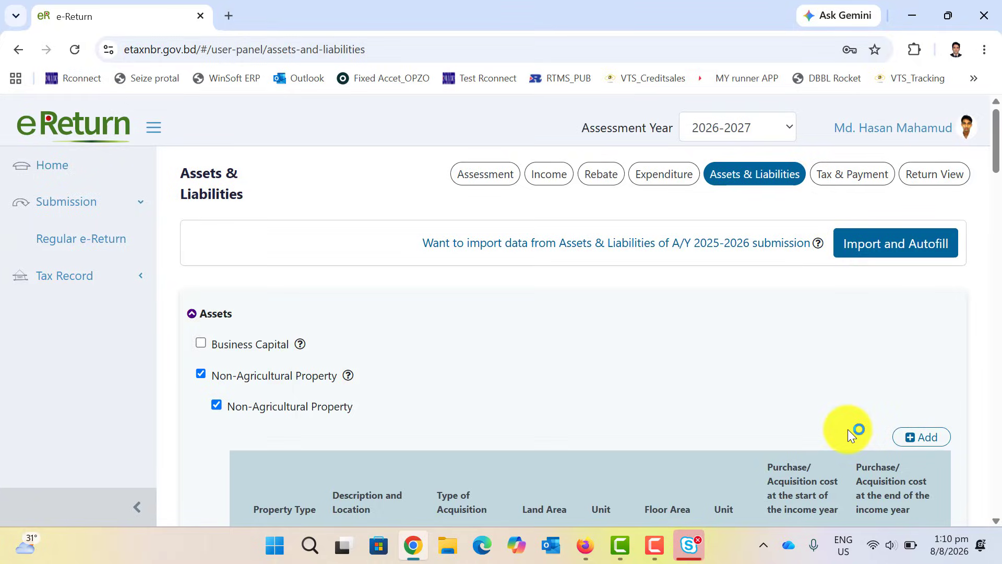
Scroll to the Assets & Liabilities summary and check the Difference of -50,768.
{"action": "scroll", "coordinate": [846, 428], "scroll_direction": "down", "scroll_amount": 10}
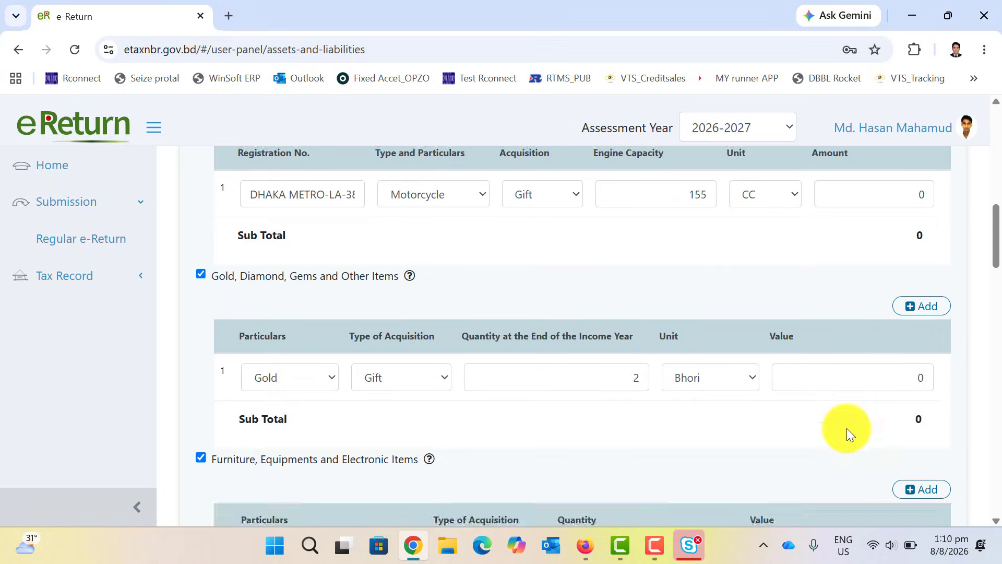
{"action": "scroll", "coordinate": [847, 428], "scroll_direction": "down", "scroll_amount": 20}
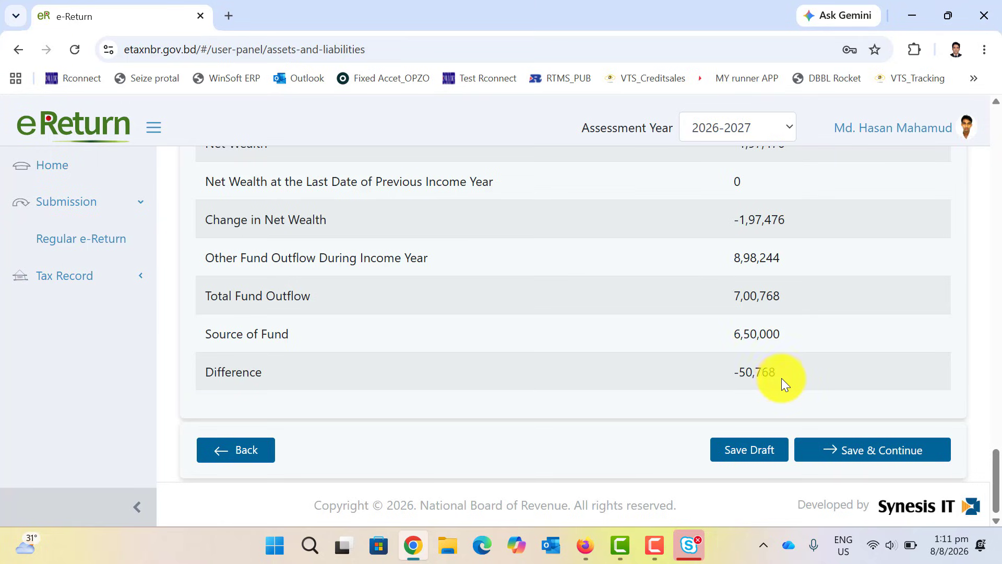
{"action": "scroll", "coordinate": [788, 379], "scroll_direction": "up", "scroll_amount": 15}
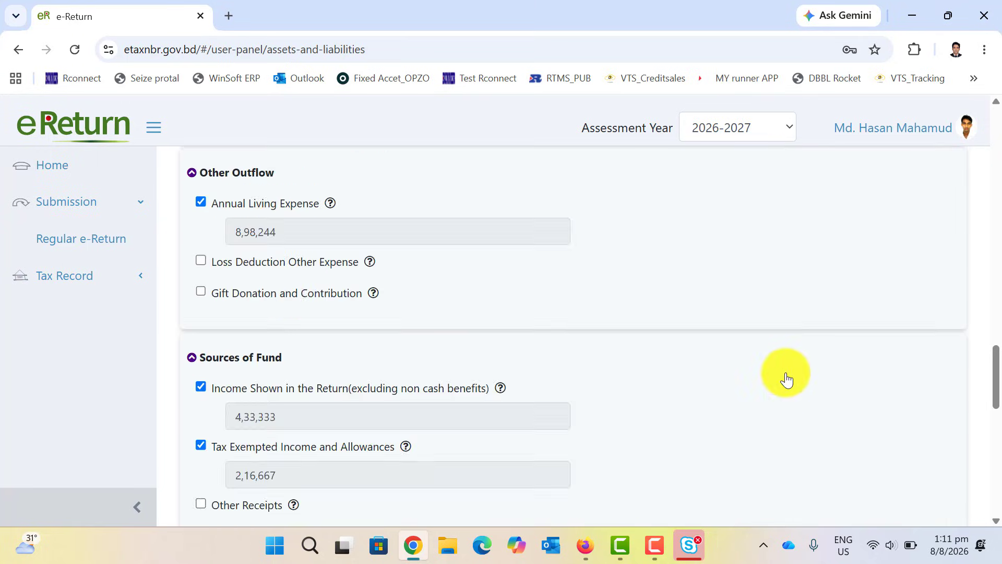
{"action": "scroll", "coordinate": [785, 372], "scroll_direction": "down", "scroll_amount": 7}
{"action": "scroll", "coordinate": [786, 371], "scroll_direction": "down", "scroll_amount": 8}
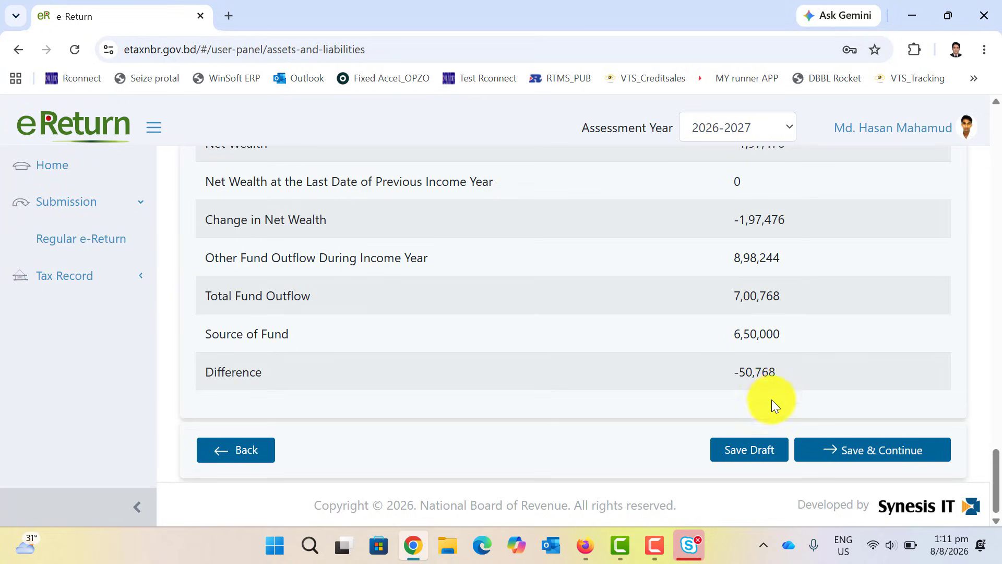
Return to the Expenditure page and change Education Expenses from 30,000 to 10,000.
{"action": "left_click", "coordinate": [238, 451]}
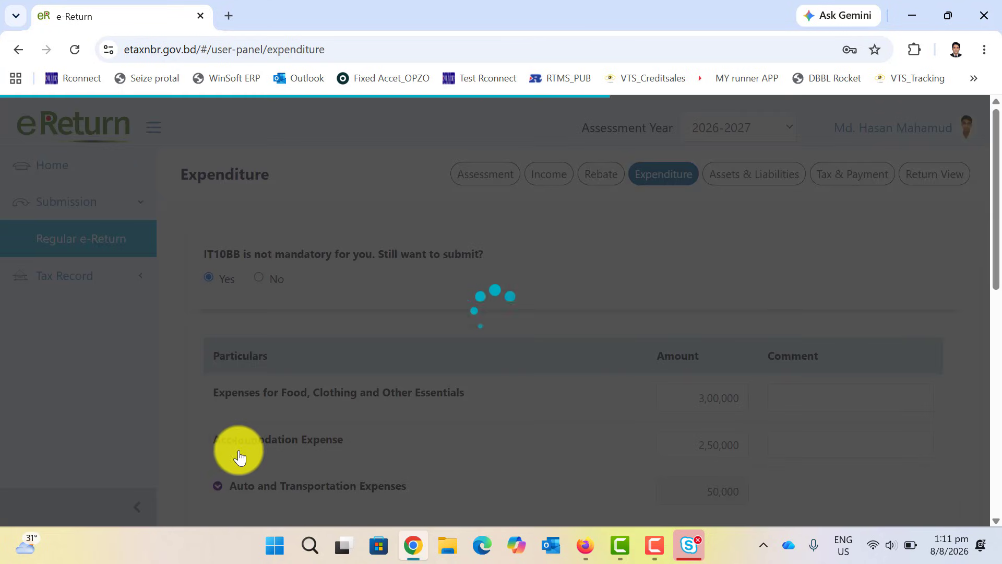
{"action": "scroll", "coordinate": [590, 406], "scroll_direction": "down", "scroll_amount": 3}
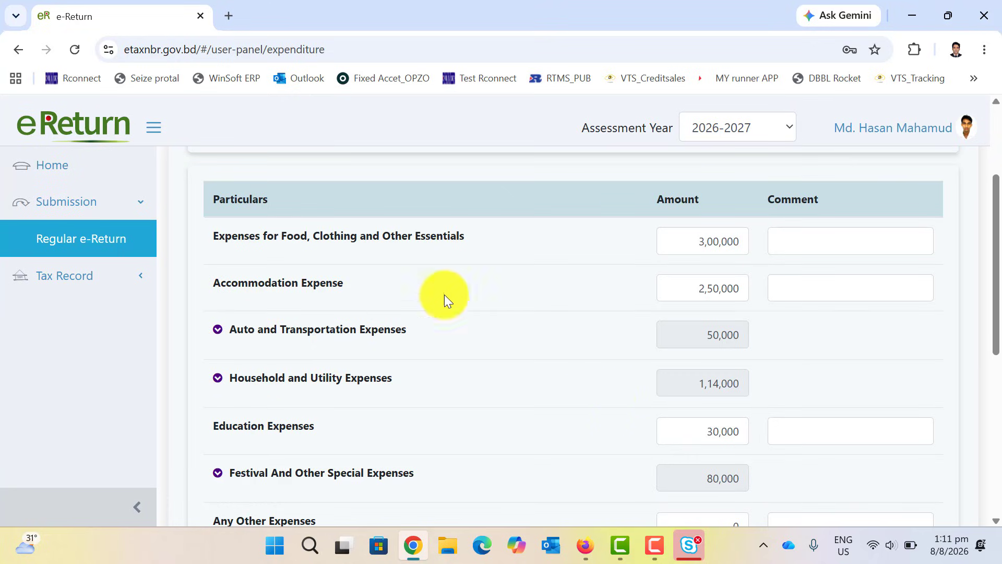
{"action": "scroll", "coordinate": [728, 299], "scroll_direction": "down", "scroll_amount": 3}
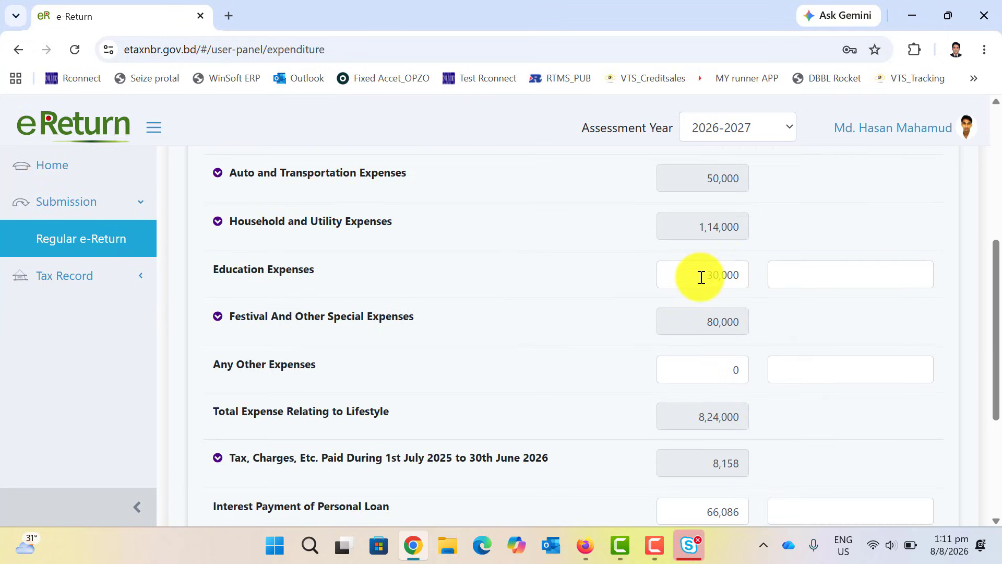
{"action": "left_click_drag", "start_coordinate": [701, 278], "coordinate": [805, 277]}
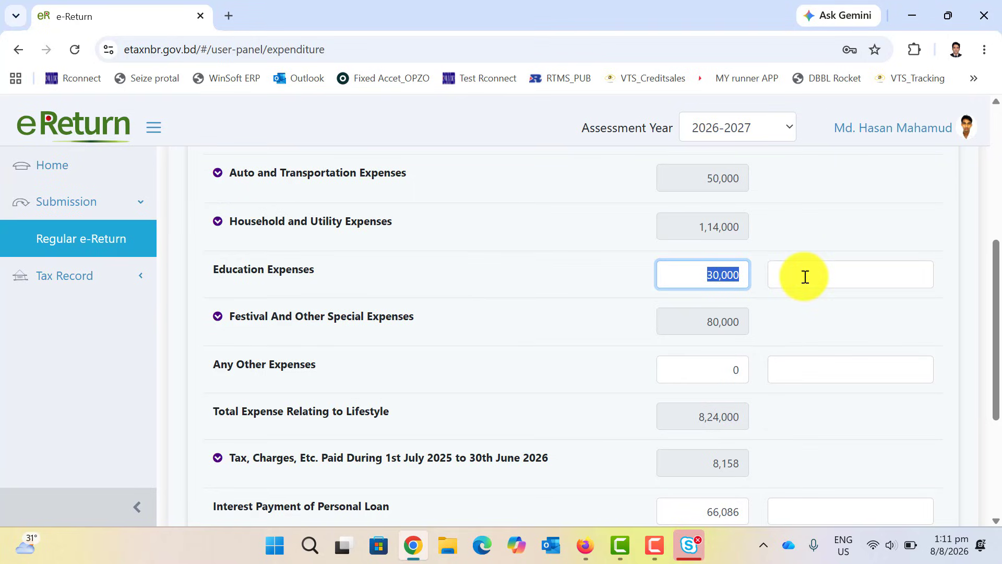
{"action": "type", "text": "10000"}
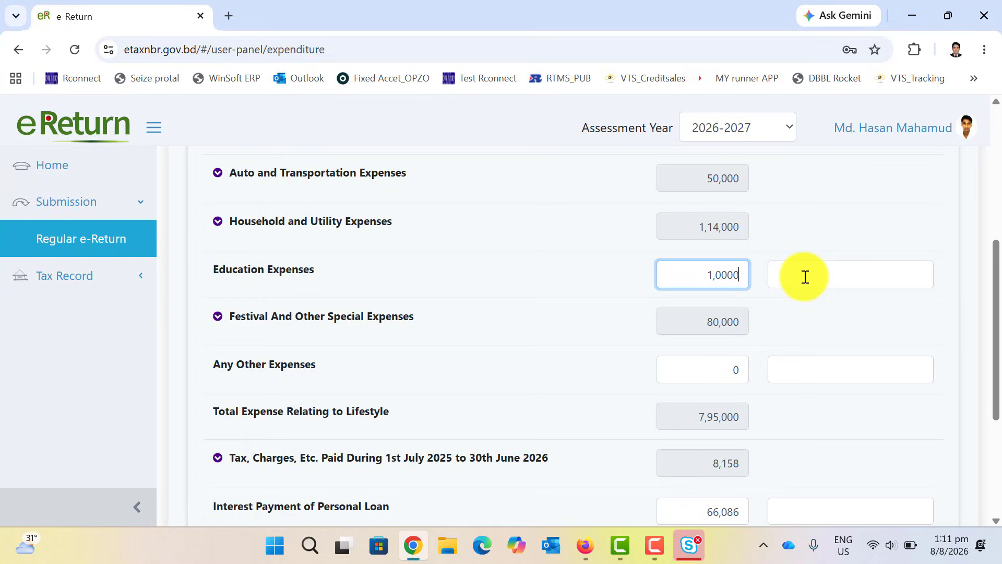
{"action": "left_click", "coordinate": [587, 269]}
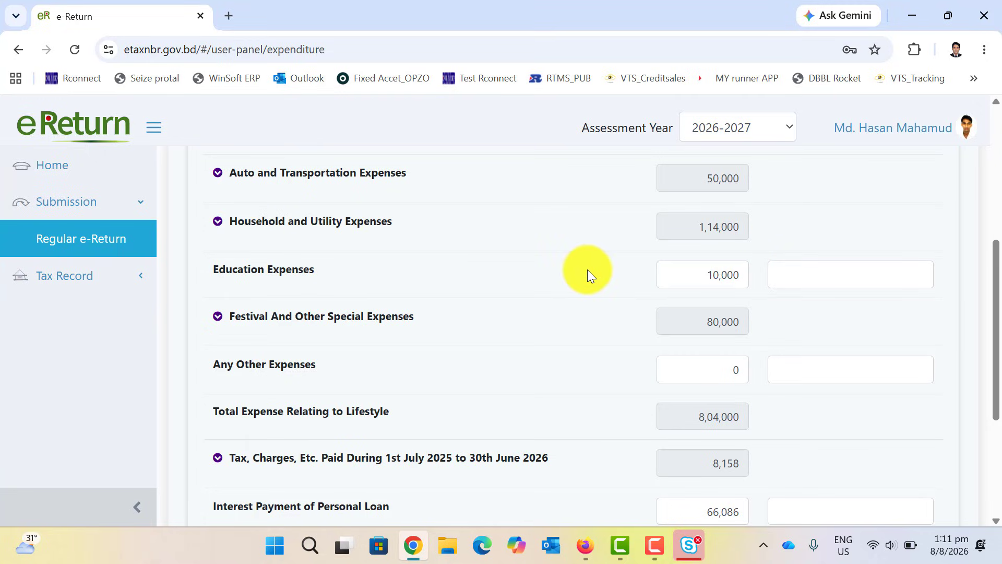
Reduce Accommodation Expense from 2,50,000 to 2,10,000 and save the expenditure.
{"action": "scroll", "coordinate": [561, 341], "scroll_direction": "down", "scroll_amount": 2}
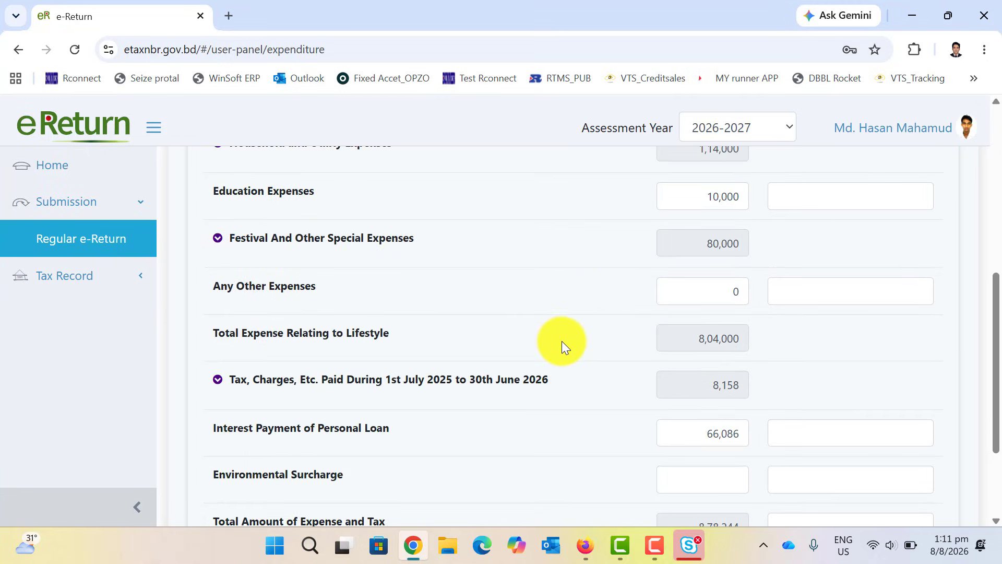
{"action": "scroll", "coordinate": [562, 340], "scroll_direction": "down", "scroll_amount": 3}
{"action": "scroll", "coordinate": [562, 340], "scroll_direction": "up", "scroll_amount": 10}
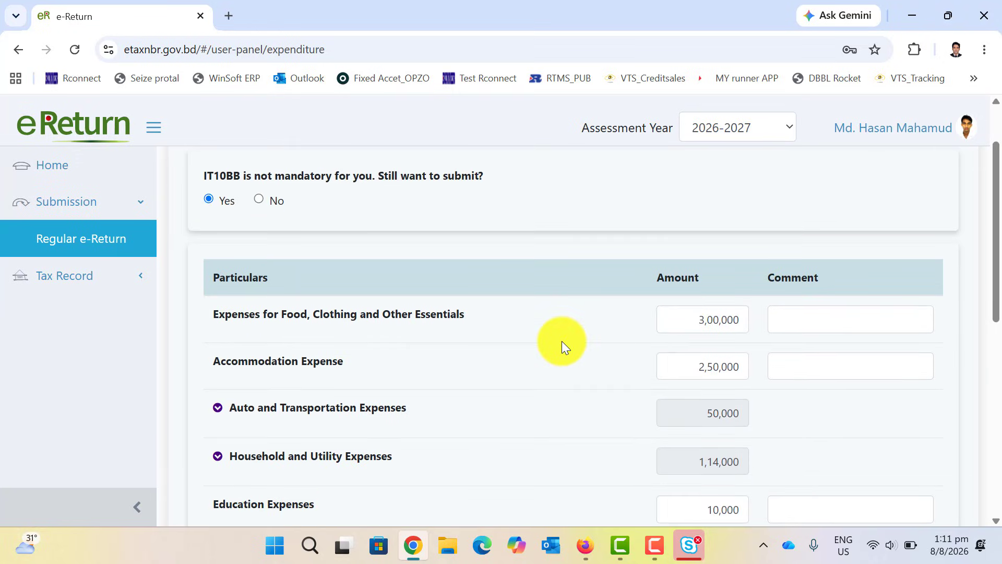
{"action": "scroll", "coordinate": [562, 340], "scroll_direction": "down", "scroll_amount": 5}
{"action": "scroll", "coordinate": [562, 340], "scroll_direction": "up", "scroll_amount": 1}
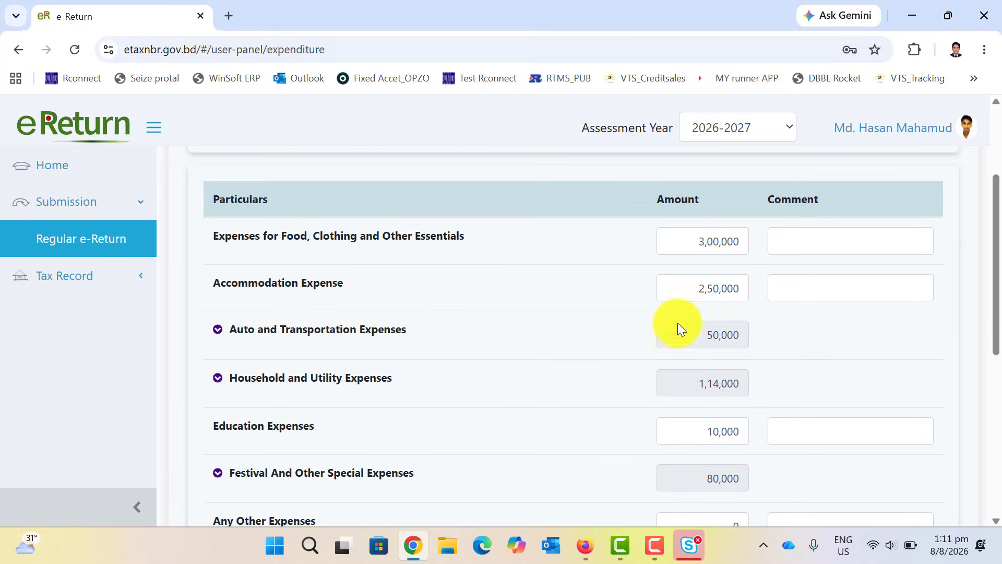
{"action": "left_click_drag", "start_coordinate": [699, 289], "coordinate": [775, 288]}
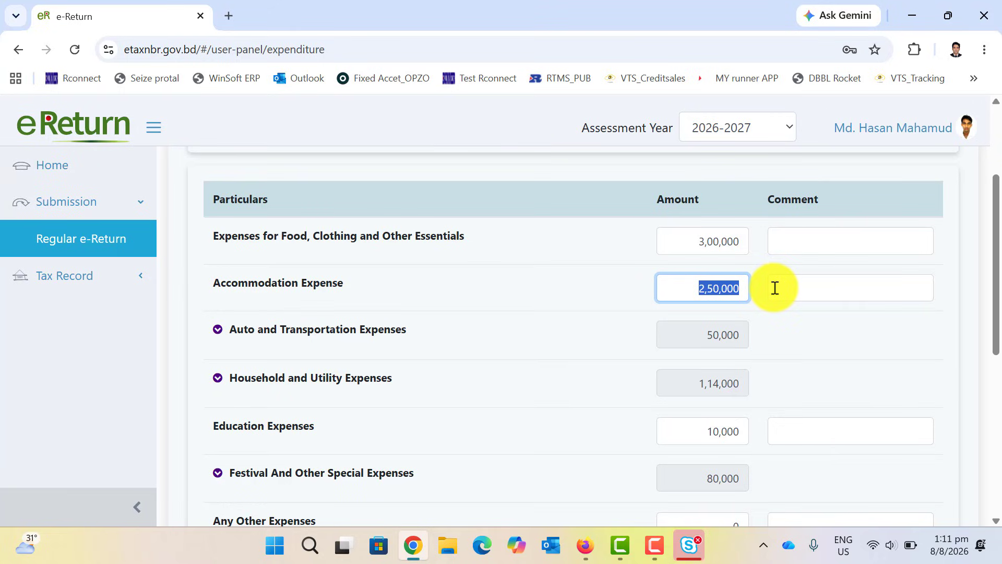
{"action": "type", "text": "210000"}
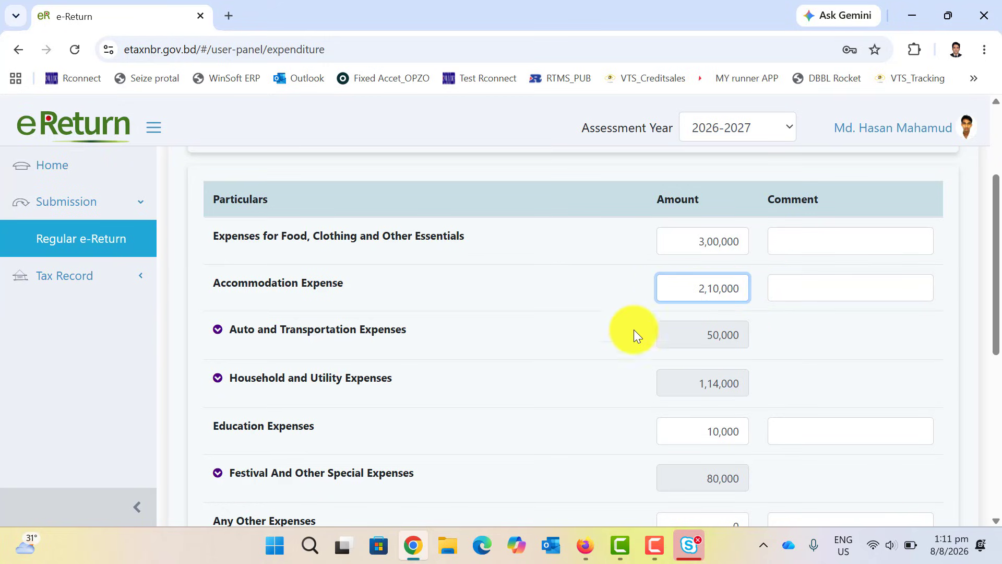
{"action": "left_click", "coordinate": [566, 349]}
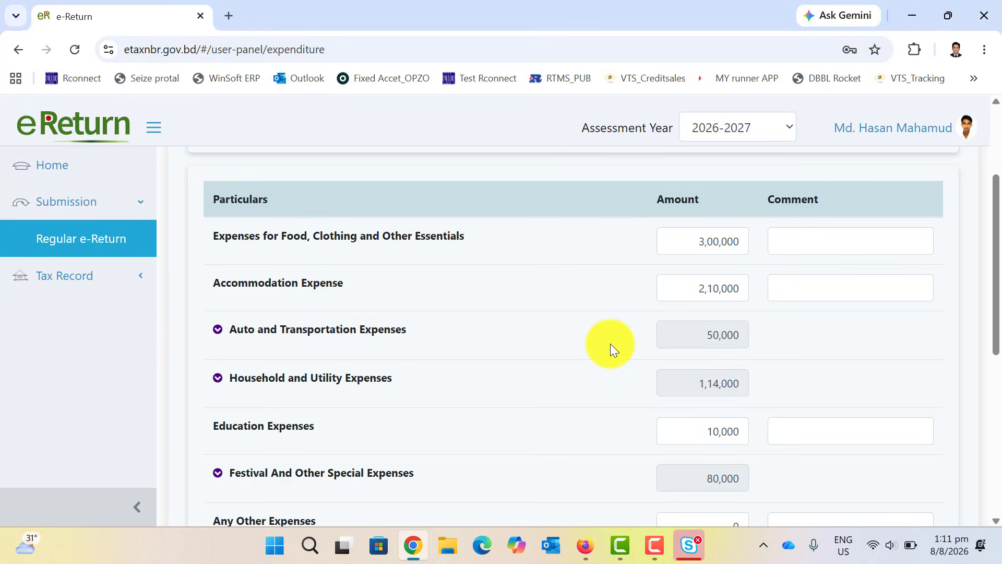
{"action": "scroll", "coordinate": [611, 344], "scroll_direction": "down", "scroll_amount": 7}
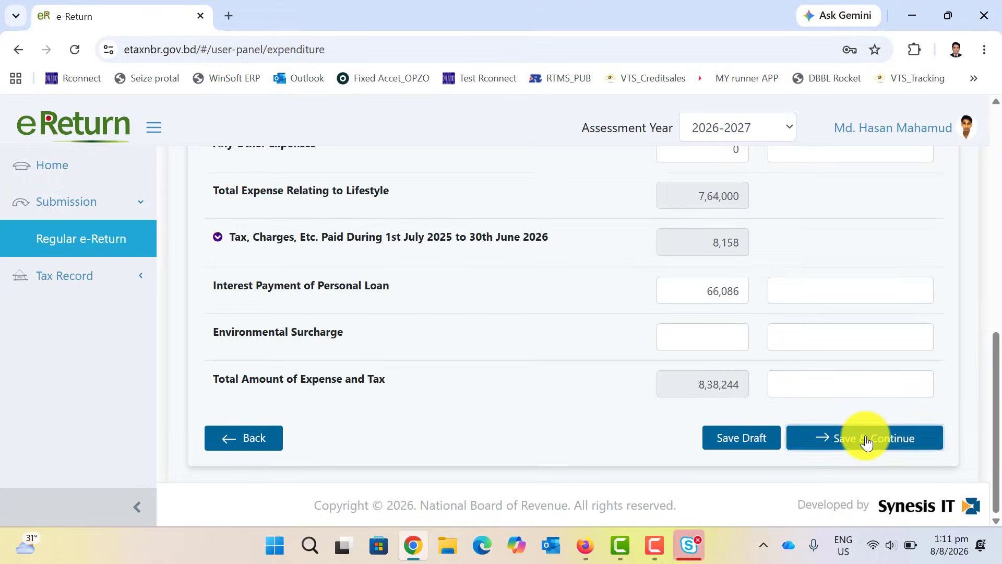
{"action": "left_click", "coordinate": [865, 440]}
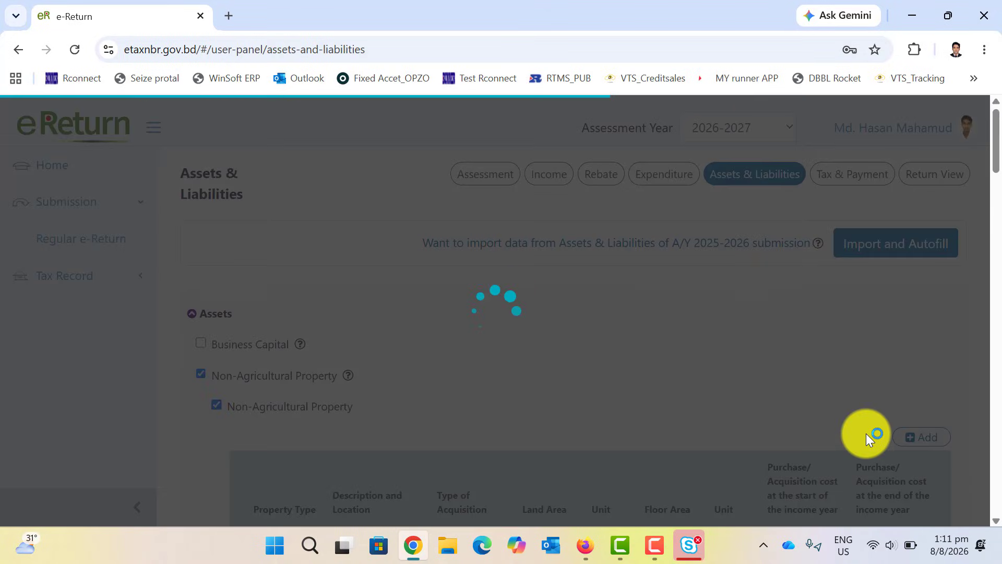
Scroll to the summary and highlight the positive Difference of 9,232.
{"action": "scroll", "coordinate": [866, 433], "scroll_direction": "down", "scroll_amount": 15}
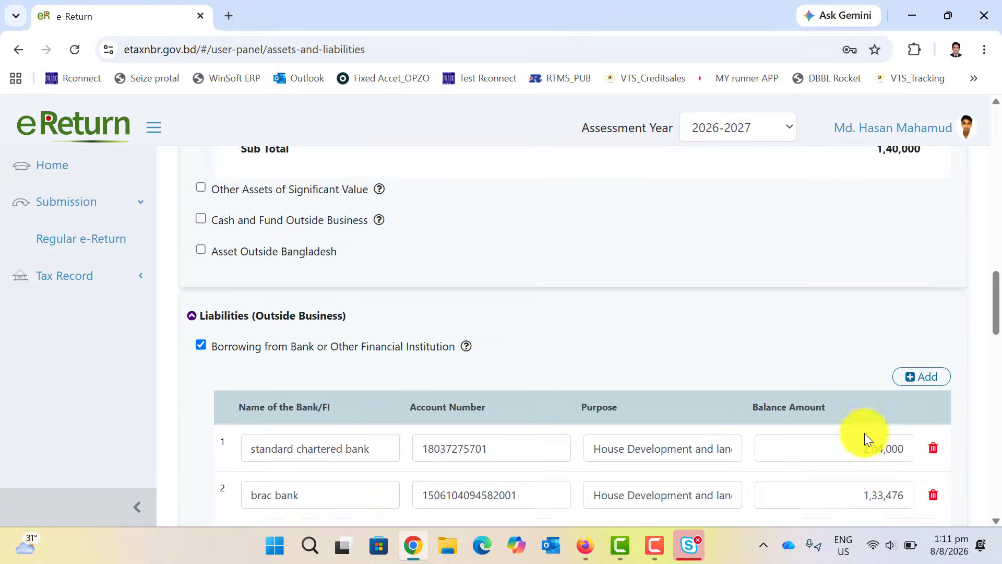
{"action": "scroll", "coordinate": [865, 433], "scroll_direction": "down", "scroll_amount": 15}
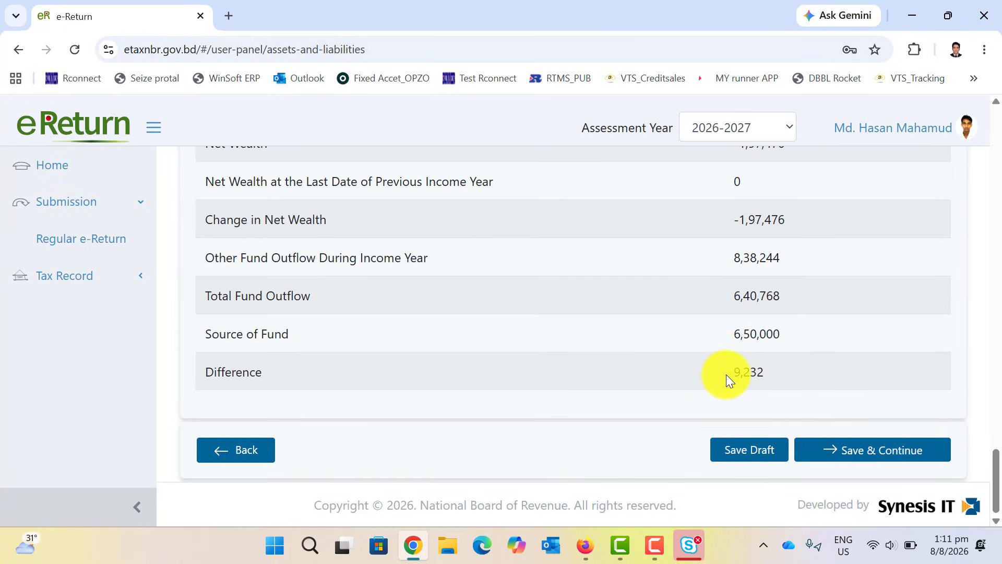
{"action": "left_click_drag", "start_coordinate": [716, 375], "coordinate": [765, 375]}
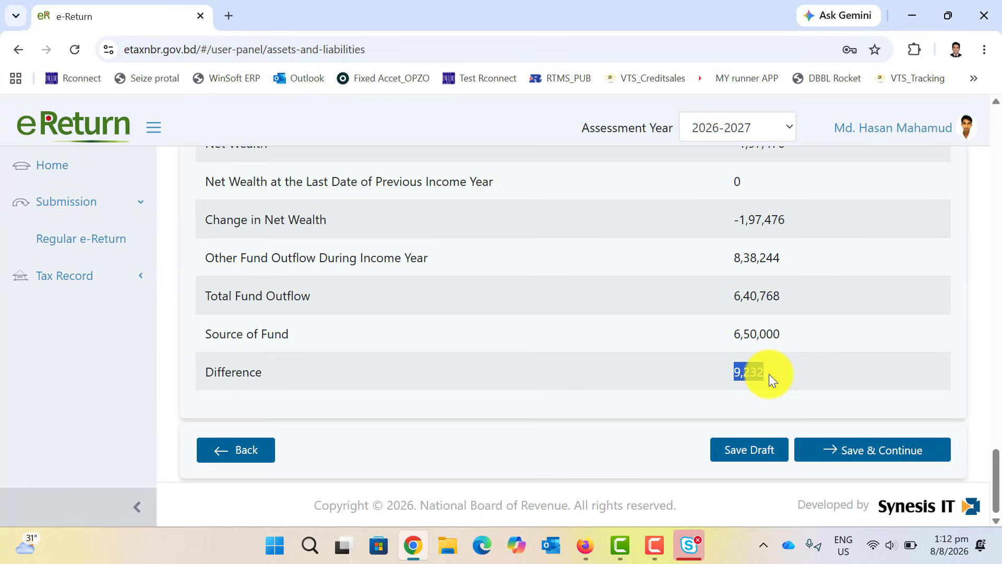
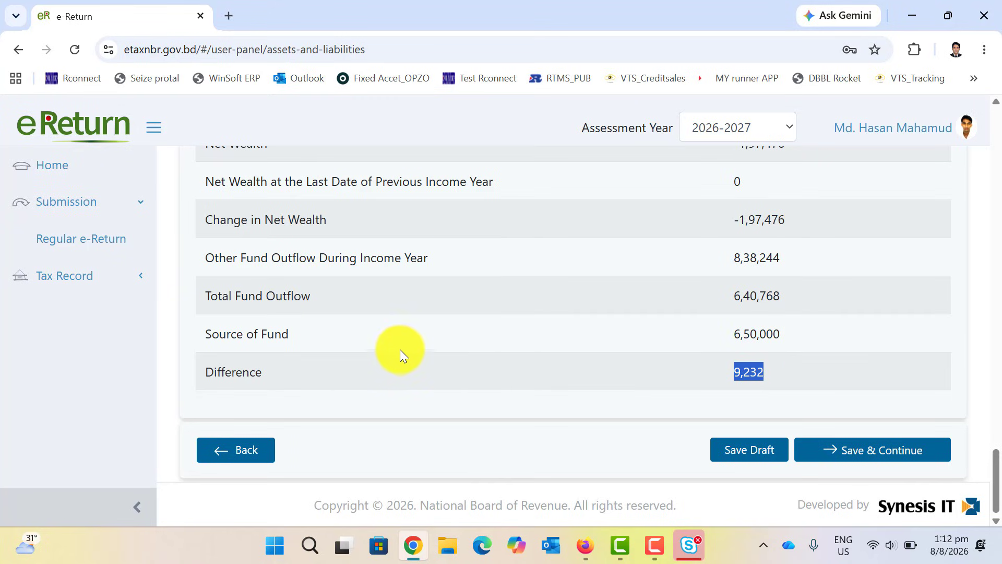
Under Cash and Fund Outside Business, add a Cash in Hand entry of 9232.
{"action": "scroll", "coordinate": [525, 368], "scroll_direction": "up", "scroll_amount": 3}
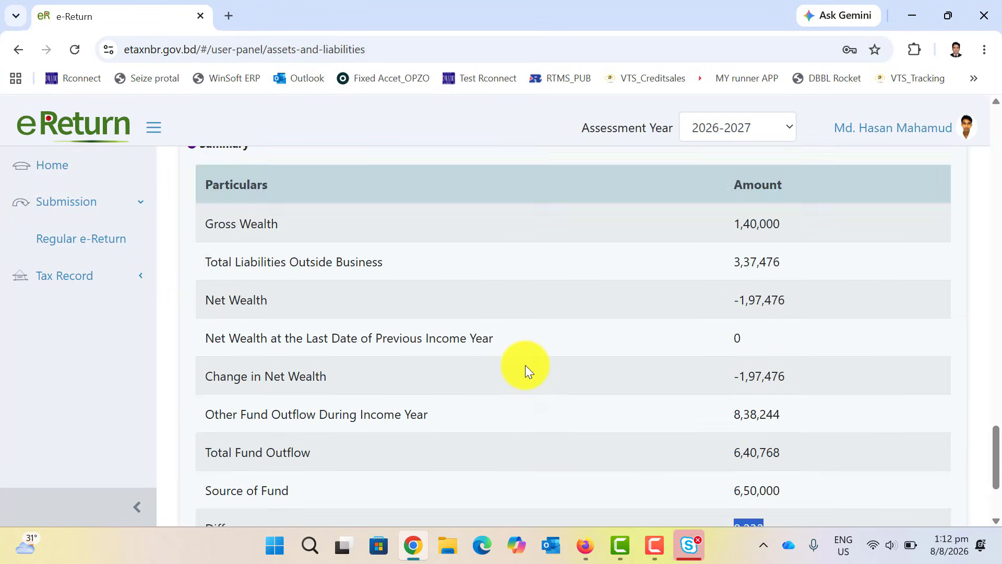
{"action": "scroll", "coordinate": [526, 369], "scroll_direction": "up", "scroll_amount": 4}
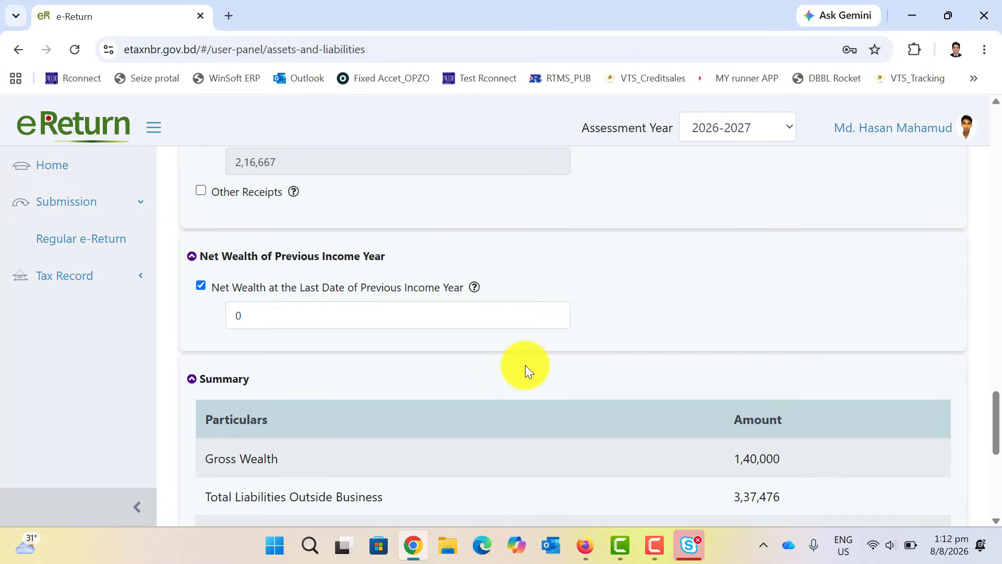
{"action": "scroll", "coordinate": [525, 365], "scroll_direction": "up", "scroll_amount": 10}
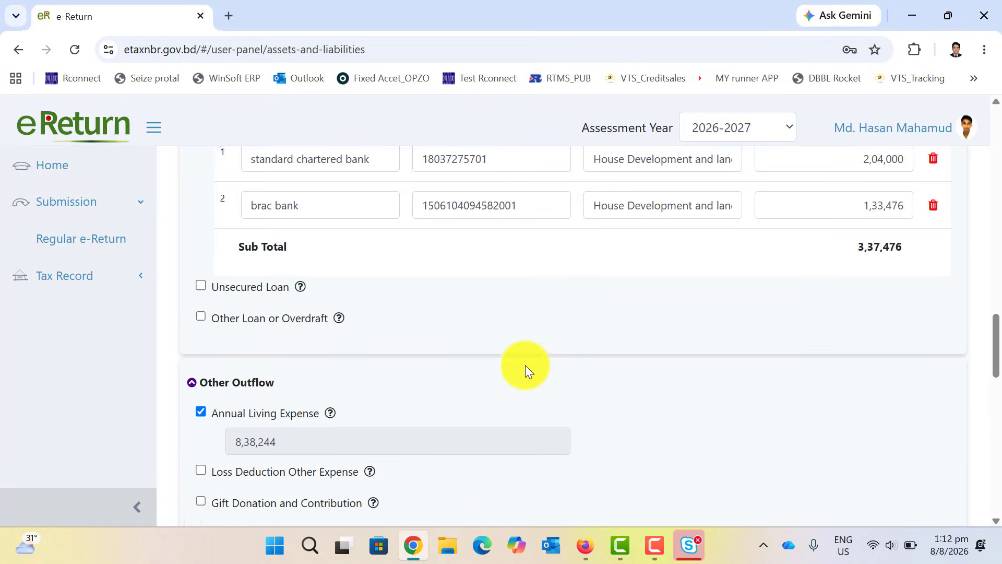
{"action": "scroll", "coordinate": [525, 365], "scroll_direction": "up", "scroll_amount": 1}
{"action": "scroll", "coordinate": [525, 365], "scroll_direction": "up", "scroll_amount": 6}
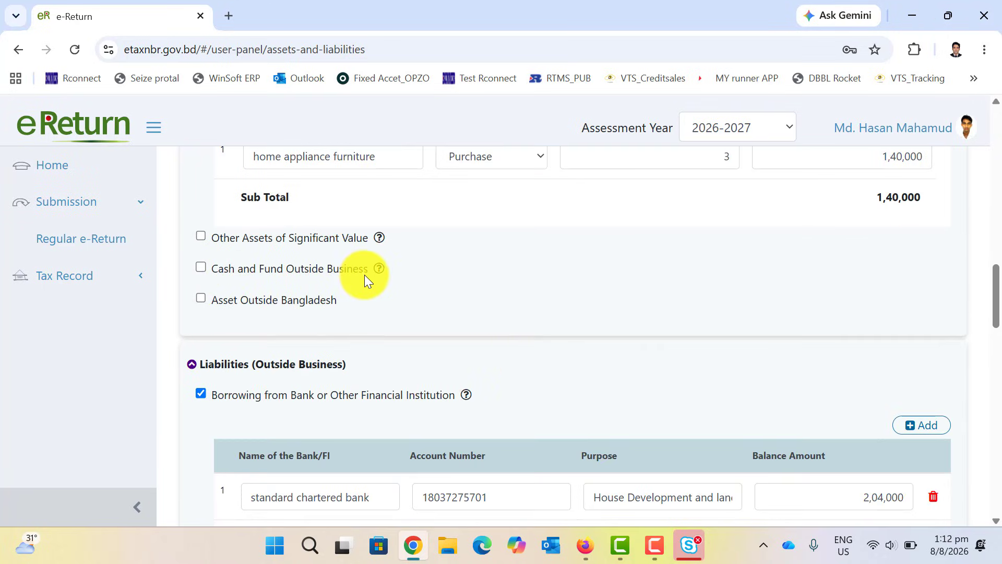
{"action": "scroll", "coordinate": [377, 274], "scroll_direction": "up", "scroll_amount": 12}
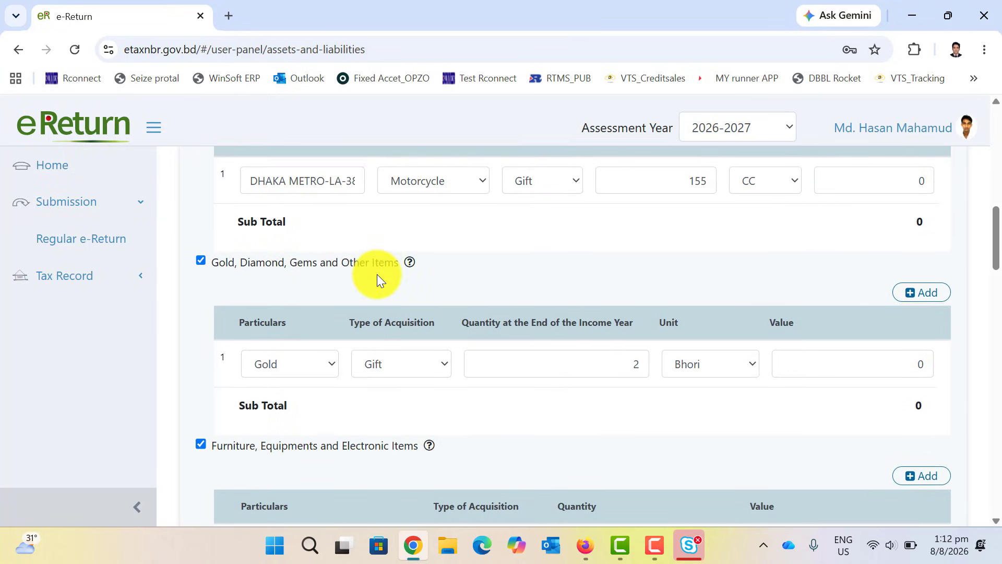
{"action": "scroll", "coordinate": [378, 271], "scroll_direction": "up", "scroll_amount": 7}
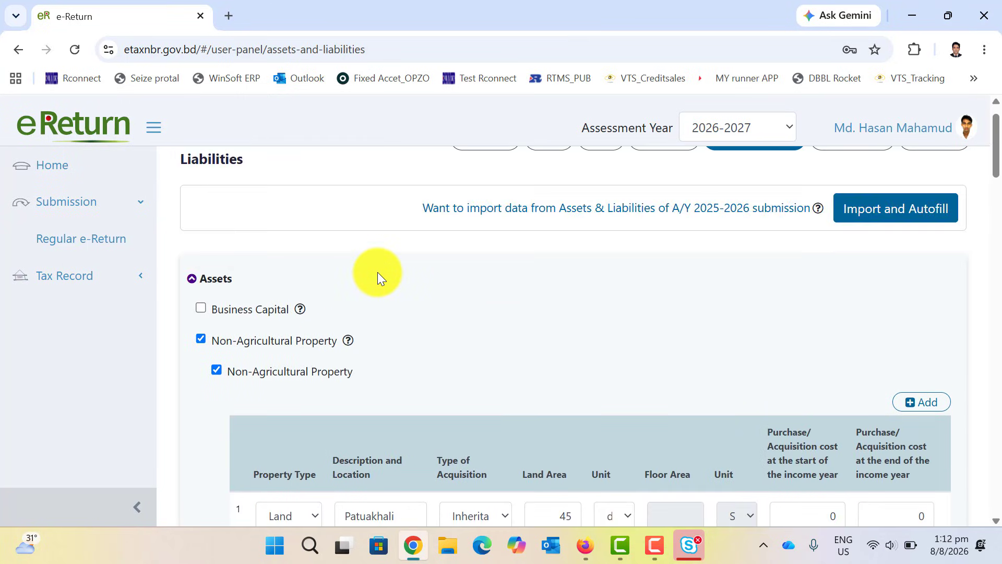
{"action": "scroll", "coordinate": [377, 271], "scroll_direction": "down", "scroll_amount": 6}
{"action": "scroll", "coordinate": [380, 275], "scroll_direction": "down", "scroll_amount": 9}
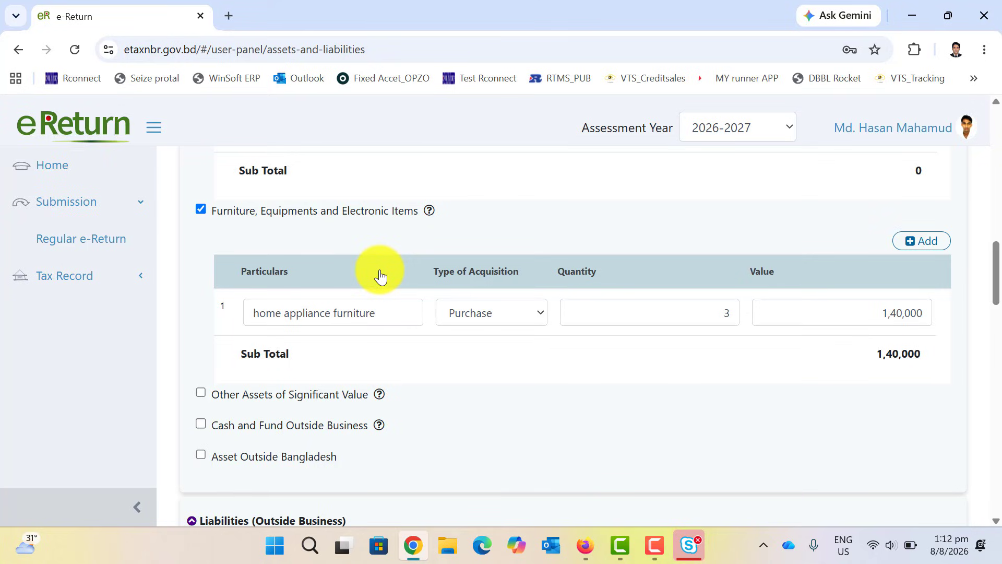
{"action": "left_click", "coordinate": [200, 424]}
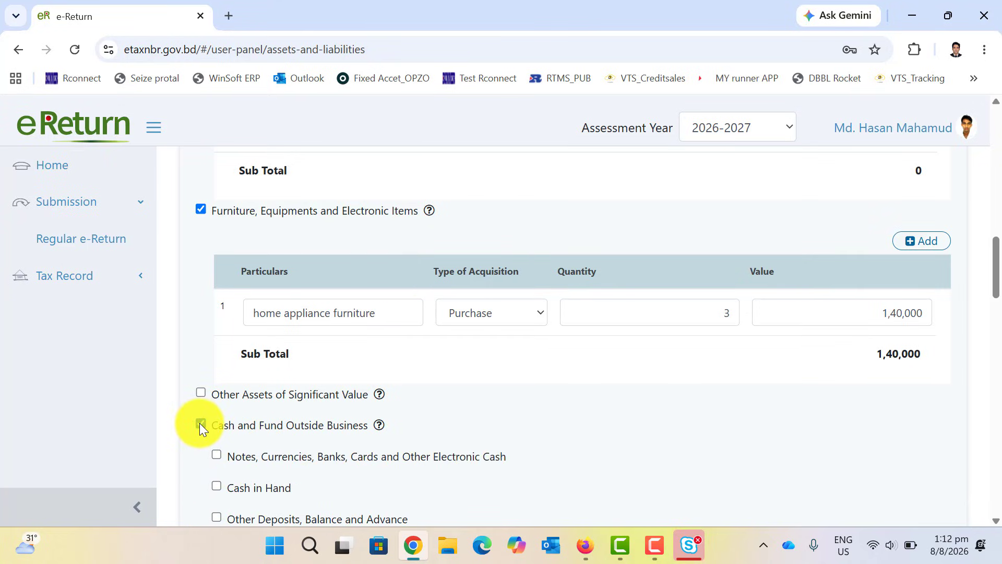
{"action": "scroll", "coordinate": [200, 423], "scroll_direction": "down", "scroll_amount": 2}
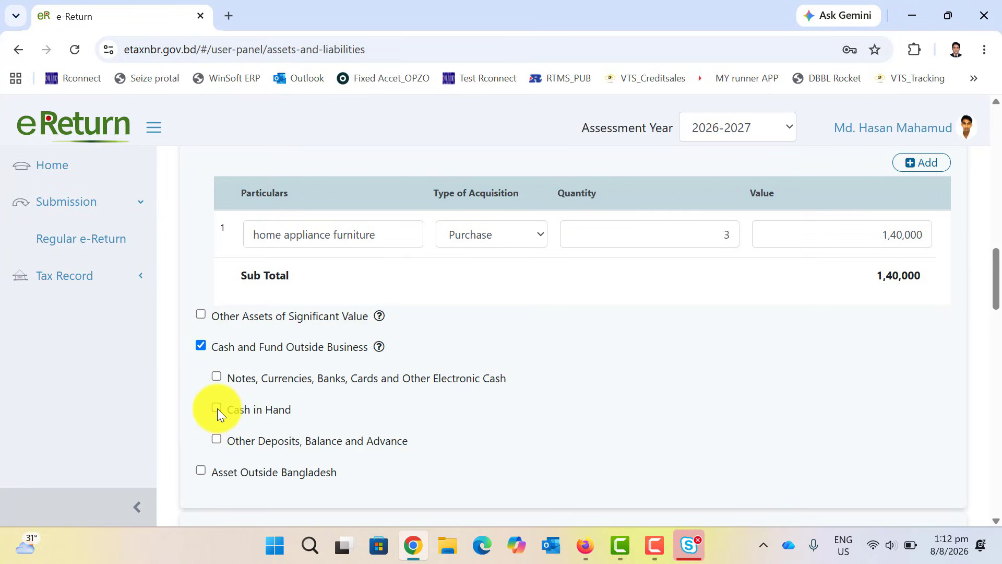
{"action": "left_click", "coordinate": [217, 408]}
{"action": "scroll", "coordinate": [359, 427], "scroll_direction": "down", "scroll_amount": 3}
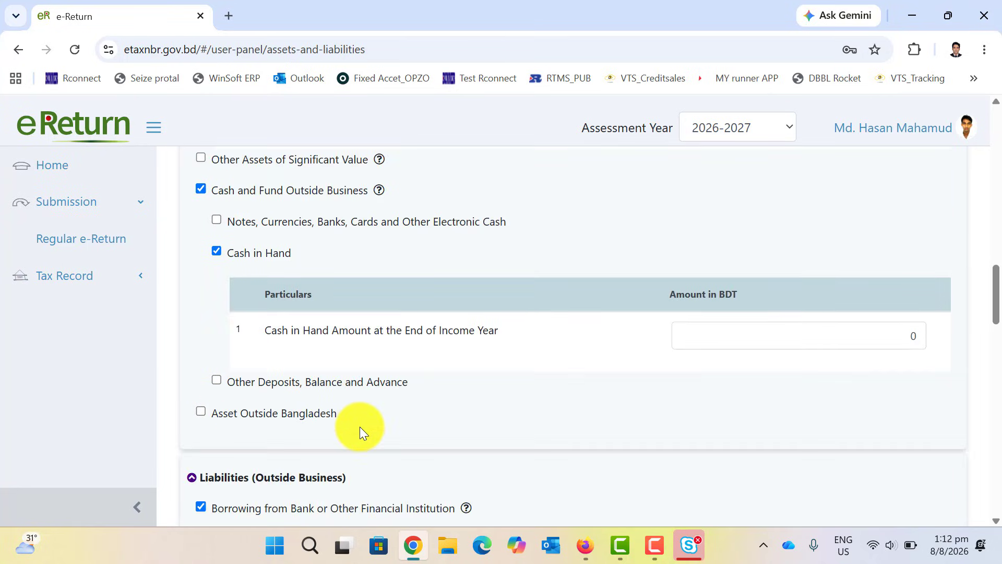
{"action": "left_click", "coordinate": [902, 336]}
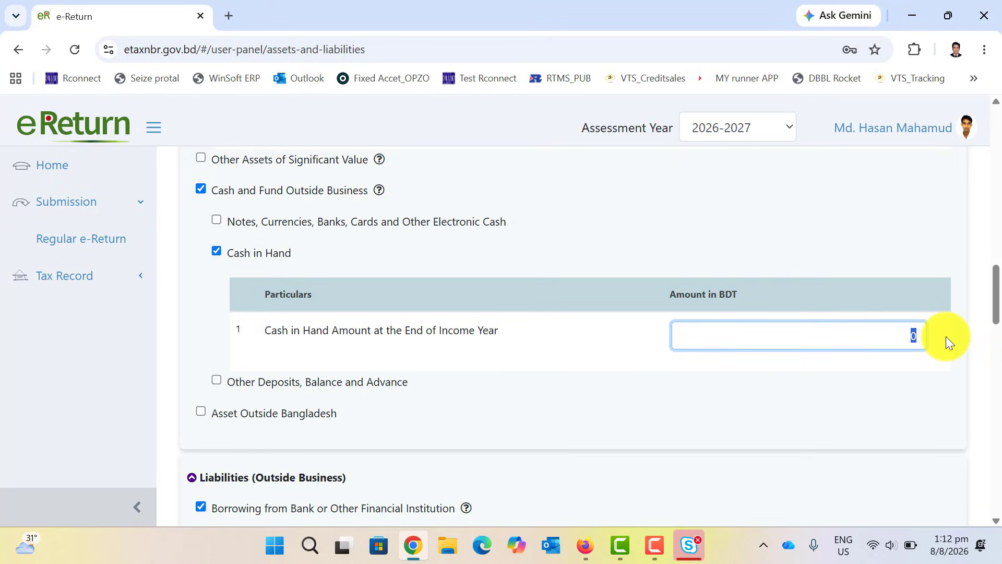
{"action": "type", "text": "9232"}
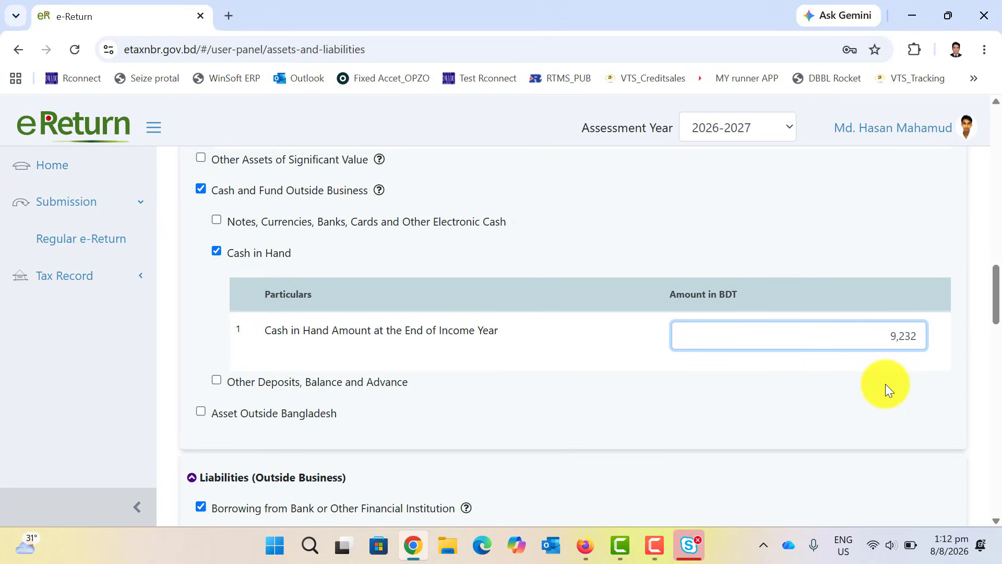
{"action": "left_click", "coordinate": [851, 408]}
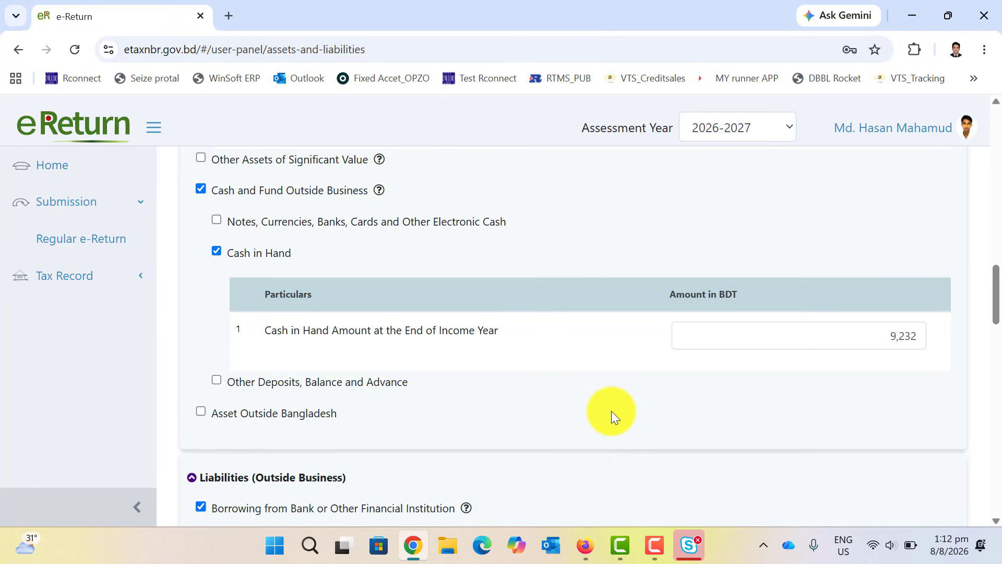
Highlight the 1,40,000 furniture value and confirm the summary Difference is now 0.
{"action": "scroll", "coordinate": [612, 410], "scroll_direction": "up", "scroll_amount": 4}
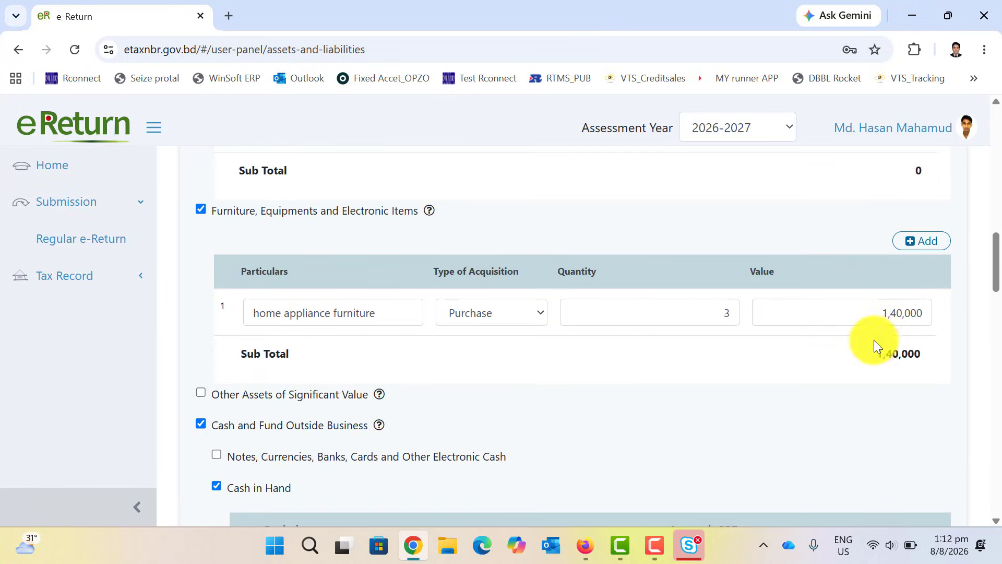
{"action": "left_click", "coordinate": [867, 314]}
{"action": "left_click_drag", "start_coordinate": [866, 314], "coordinate": [950, 315]}
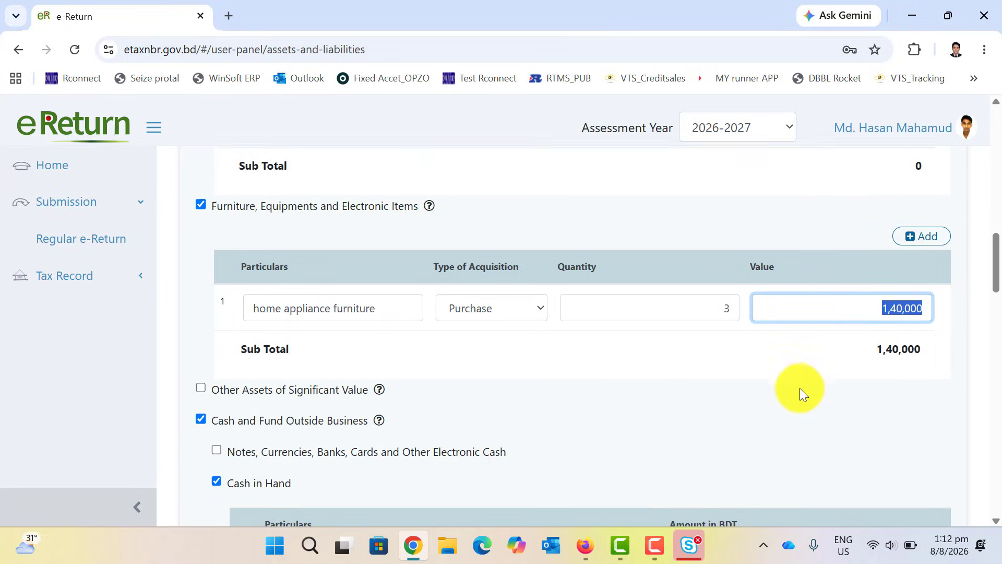
{"action": "scroll", "coordinate": [800, 387], "scroll_direction": "down", "scroll_amount": 6}
{"action": "scroll", "coordinate": [800, 387], "scroll_direction": "down", "scroll_amount": 2}
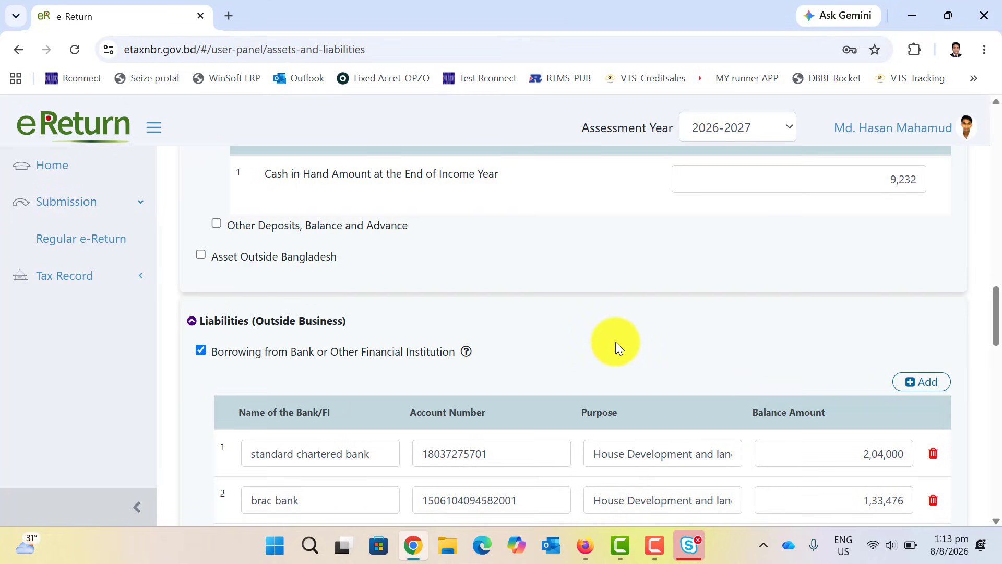
{"action": "scroll", "coordinate": [616, 341], "scroll_direction": "up", "scroll_amount": 2}
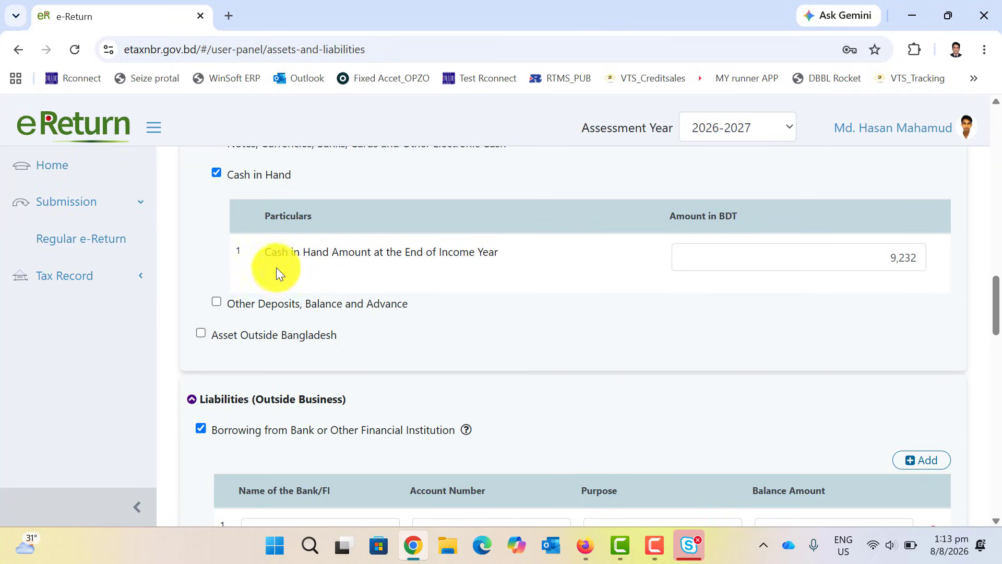
{"action": "scroll", "coordinate": [797, 343], "scroll_direction": "down", "scroll_amount": 20}
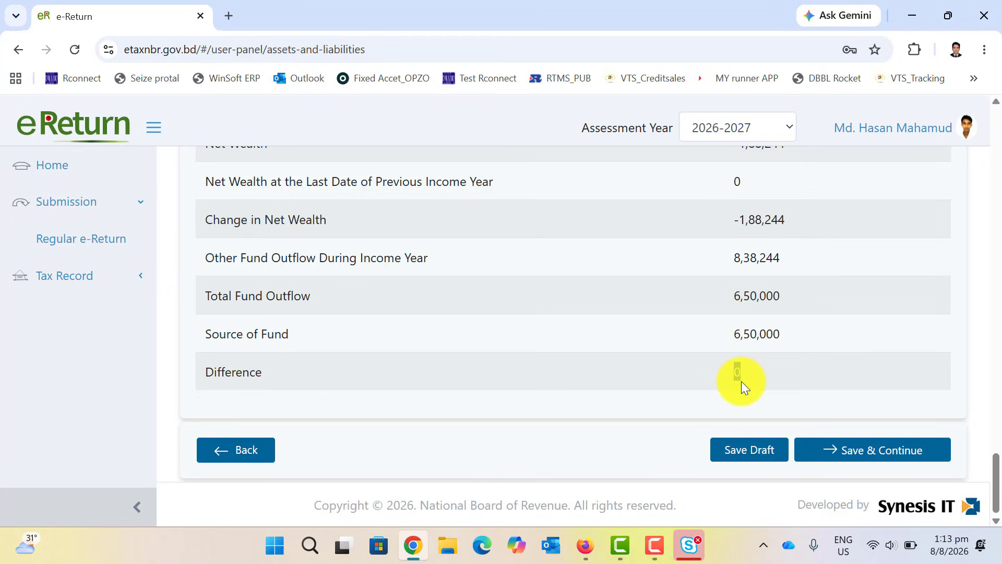
{"action": "scroll", "coordinate": [742, 382], "scroll_direction": "up", "scroll_amount": 15}
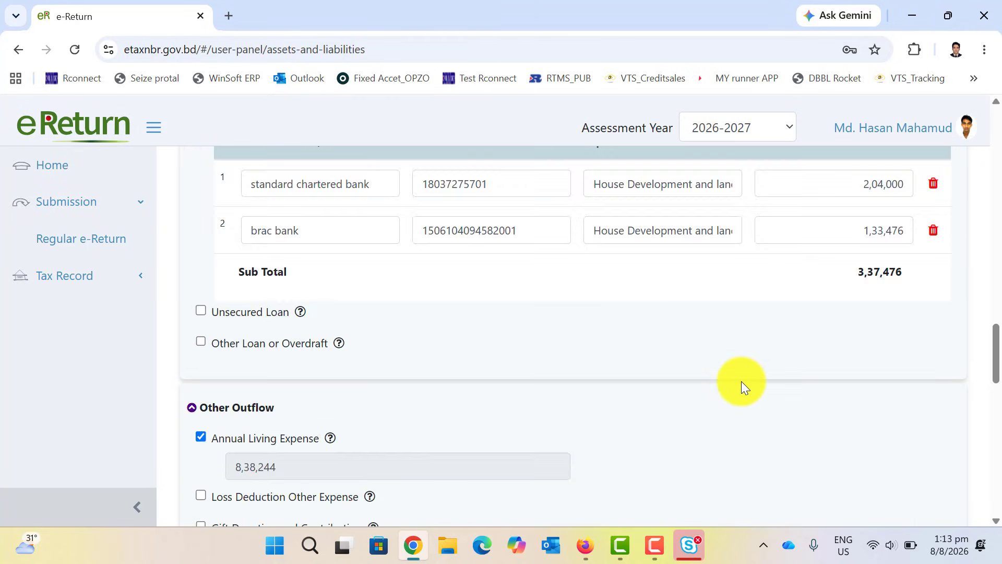
{"action": "scroll", "coordinate": [741, 382], "scroll_direction": "up", "scroll_amount": 10}
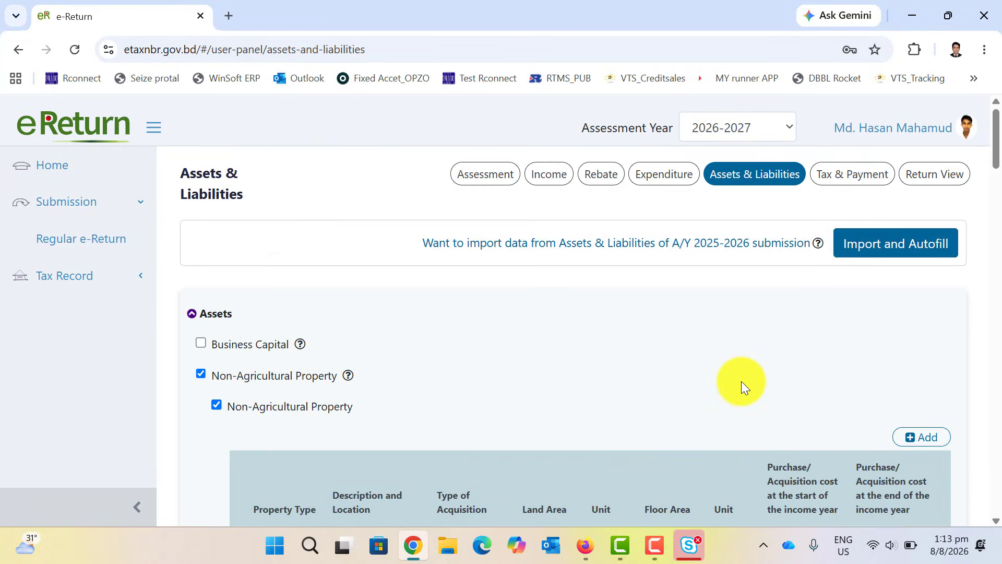
{"action": "scroll", "coordinate": [766, 313], "scroll_direction": "down", "scroll_amount": 20}
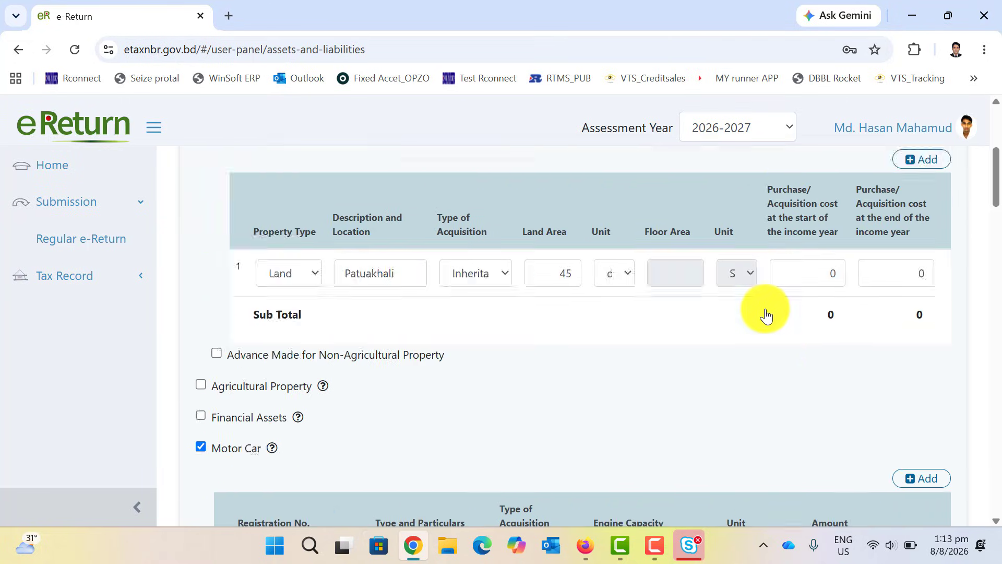
{"action": "scroll", "coordinate": [766, 315], "scroll_direction": "down", "scroll_amount": 10}
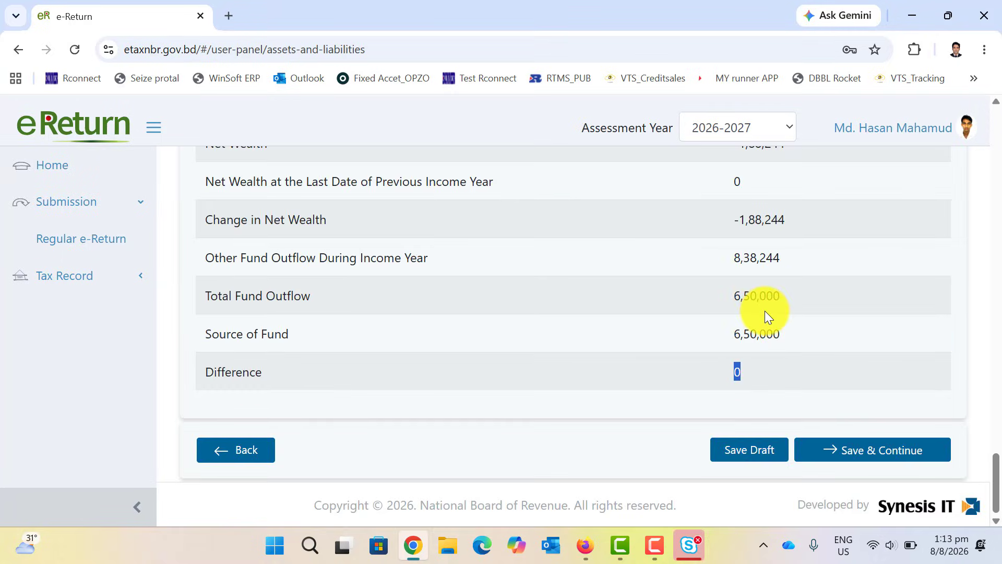
{"action": "left_click", "coordinate": [844, 460]}
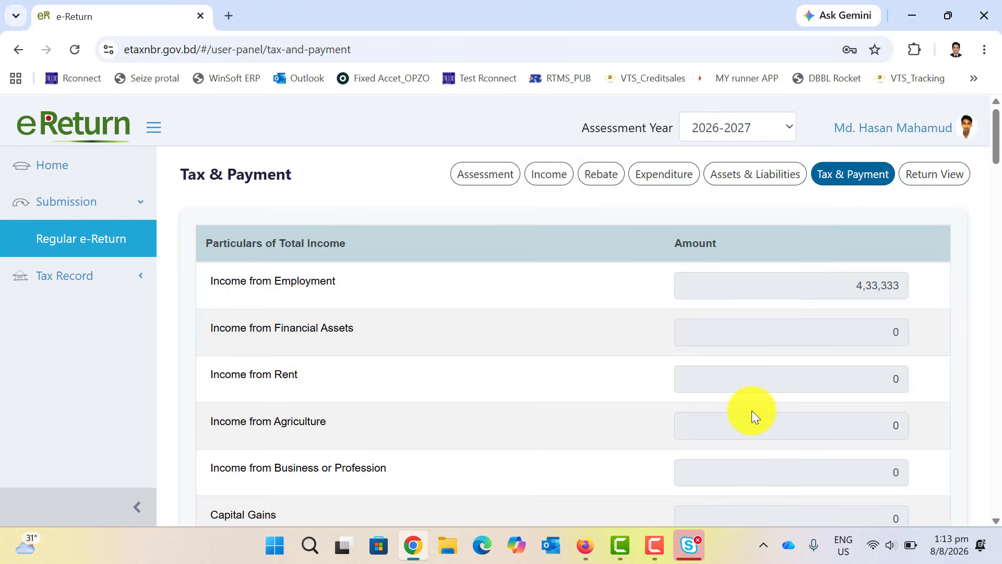
{"action": "scroll", "coordinate": [751, 408], "scroll_direction": "down", "scroll_amount": 2}
{"action": "scroll", "coordinate": [752, 408], "scroll_direction": "up", "scroll_amount": 2}
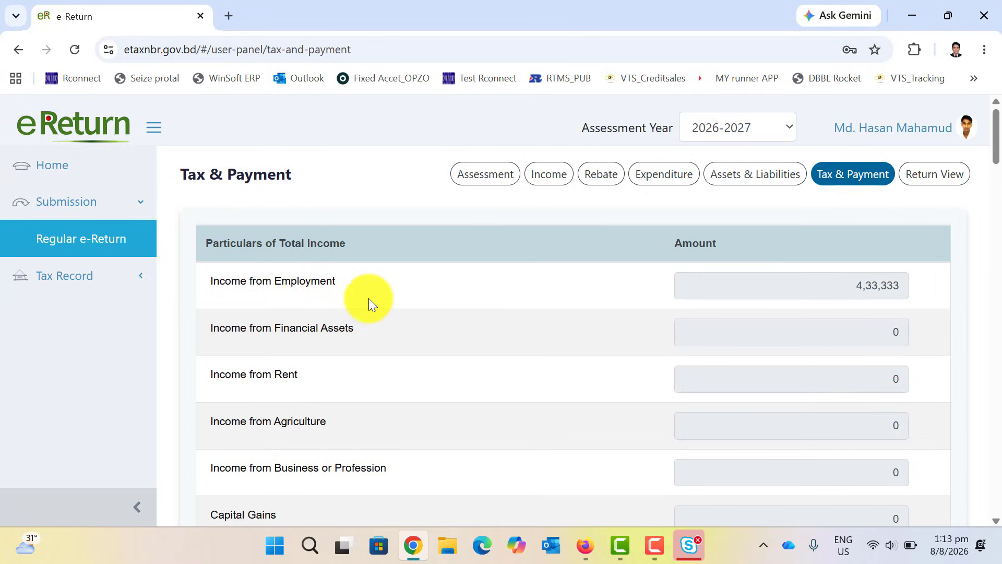
{"action": "left_click_drag", "start_coordinate": [850, 282], "coordinate": [910, 284]}
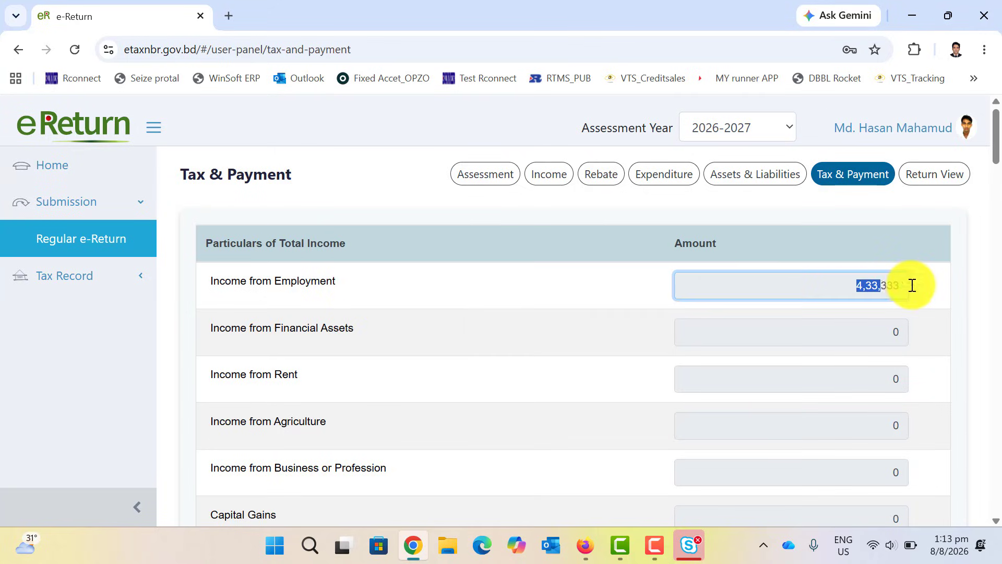
{"action": "scroll", "coordinate": [808, 341], "scroll_direction": "down", "scroll_amount": 15}
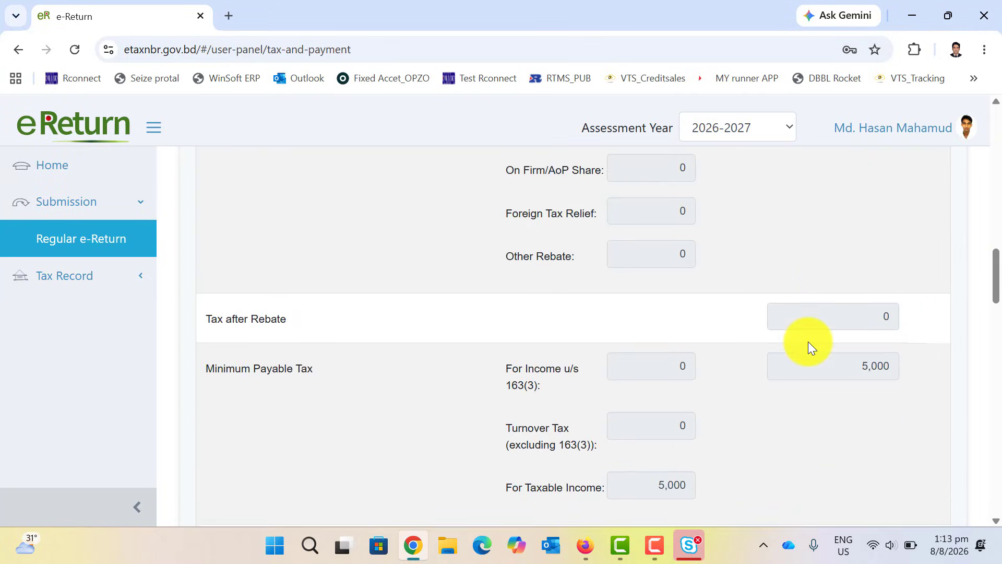
{"action": "scroll", "coordinate": [808, 341], "scroll_direction": "up", "scroll_amount": 3}
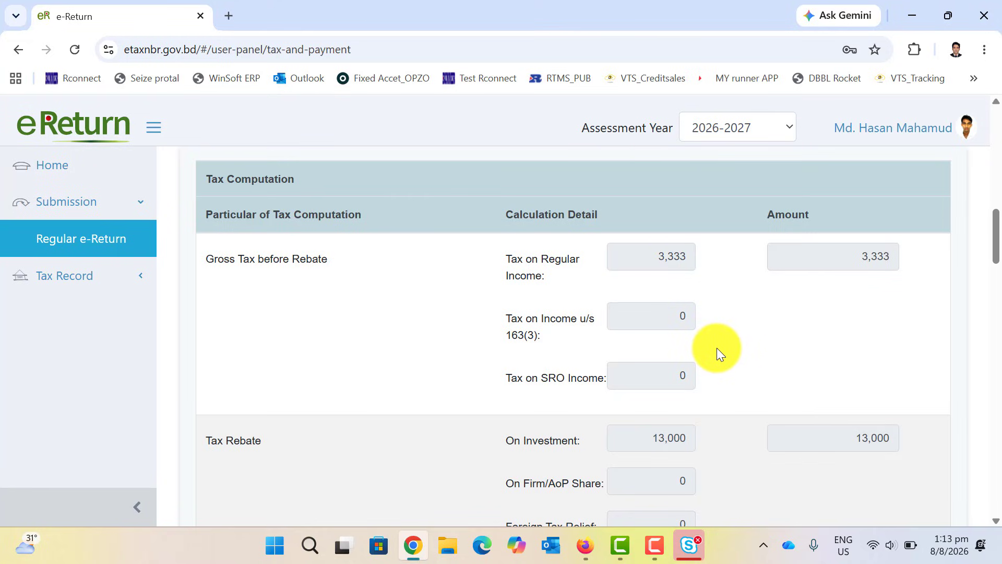
{"action": "scroll", "coordinate": [868, 310], "scroll_direction": "down", "scroll_amount": 3}
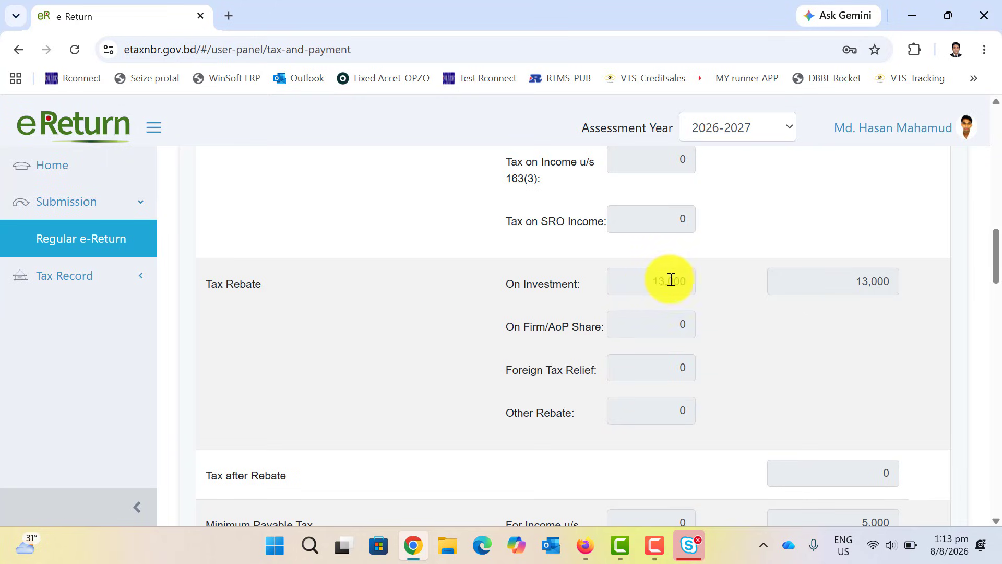
{"action": "scroll", "coordinate": [707, 287], "scroll_direction": "down", "scroll_amount": 4}
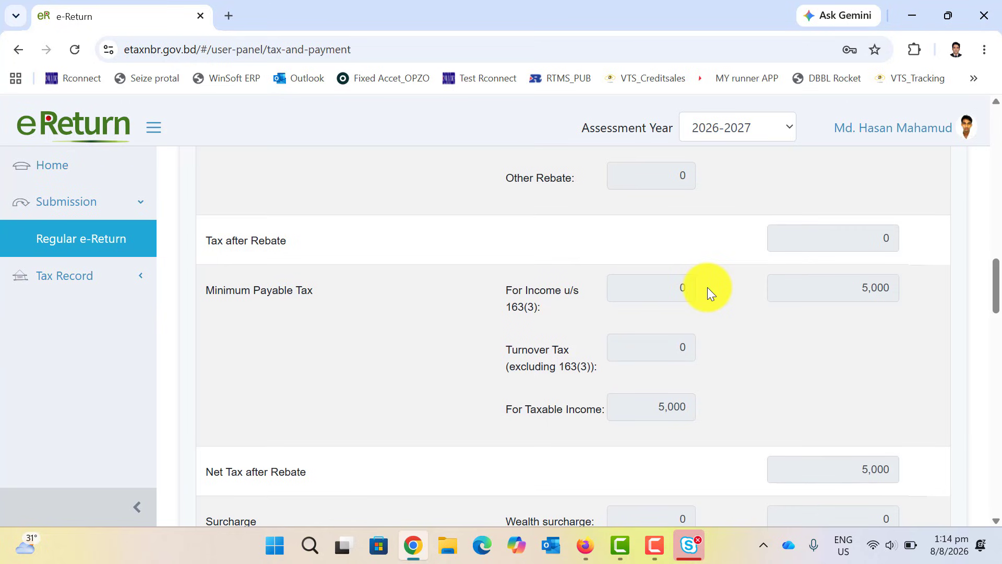
{"action": "scroll", "coordinate": [706, 287], "scroll_direction": "down", "scroll_amount": 4}
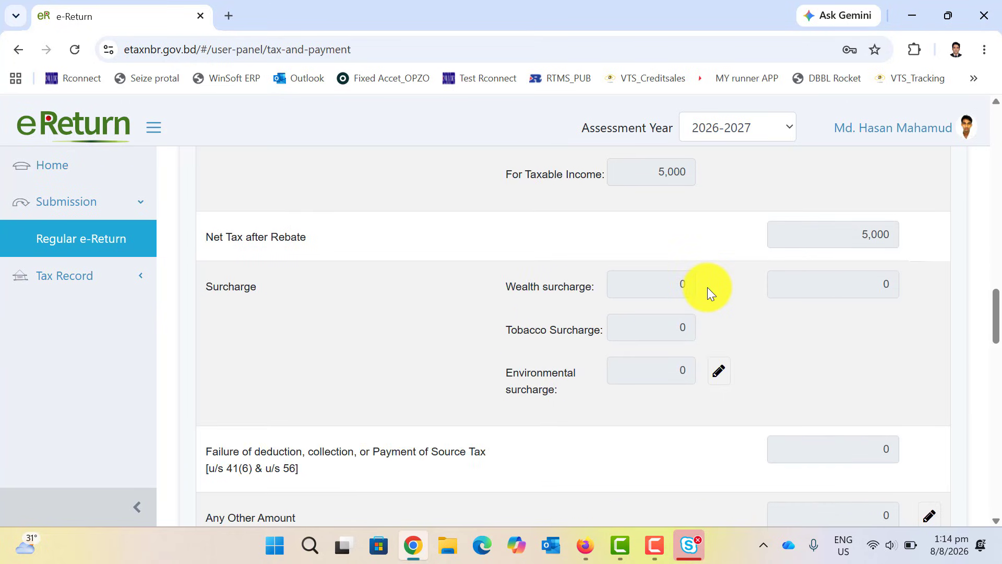
{"action": "scroll", "coordinate": [828, 286], "scroll_direction": "down", "scroll_amount": 5}
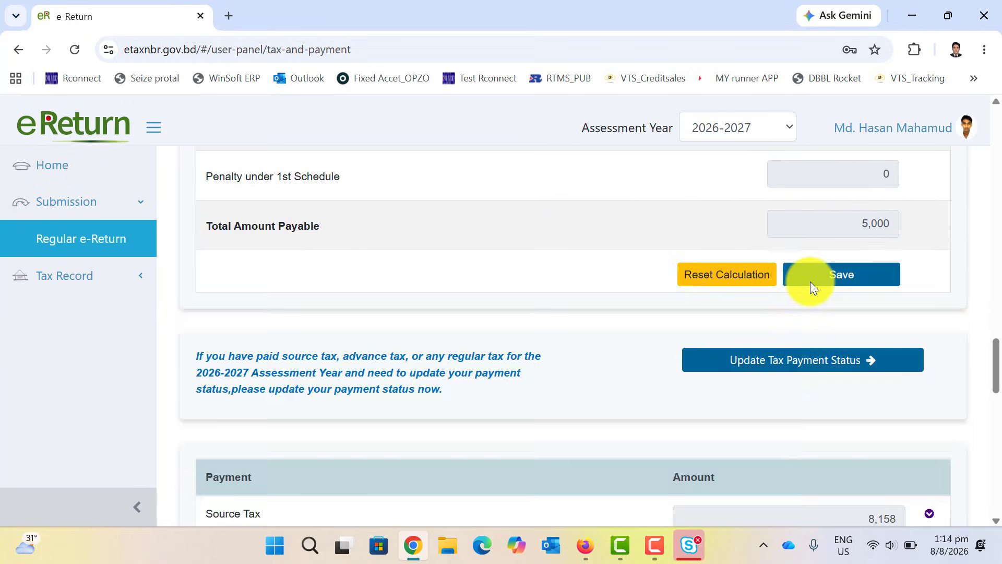
Save the tax calculation and check the Refundable amount of 3,158.
{"action": "left_click", "coordinate": [810, 281]}
{"action": "scroll", "coordinate": [810, 283], "scroll_direction": "down", "scroll_amount": 10}
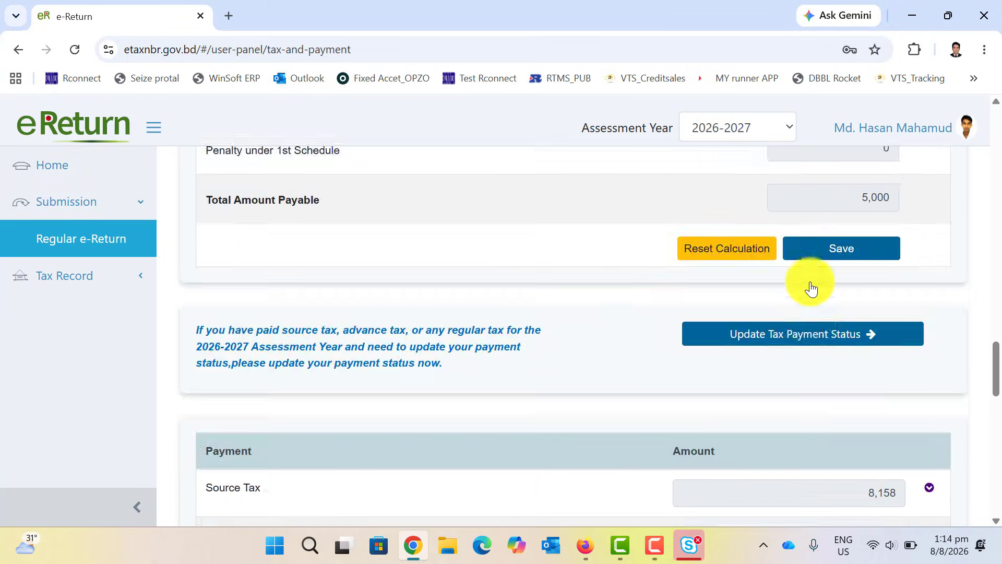
{"action": "scroll", "coordinate": [810, 287], "scroll_direction": "down", "scroll_amount": 10}
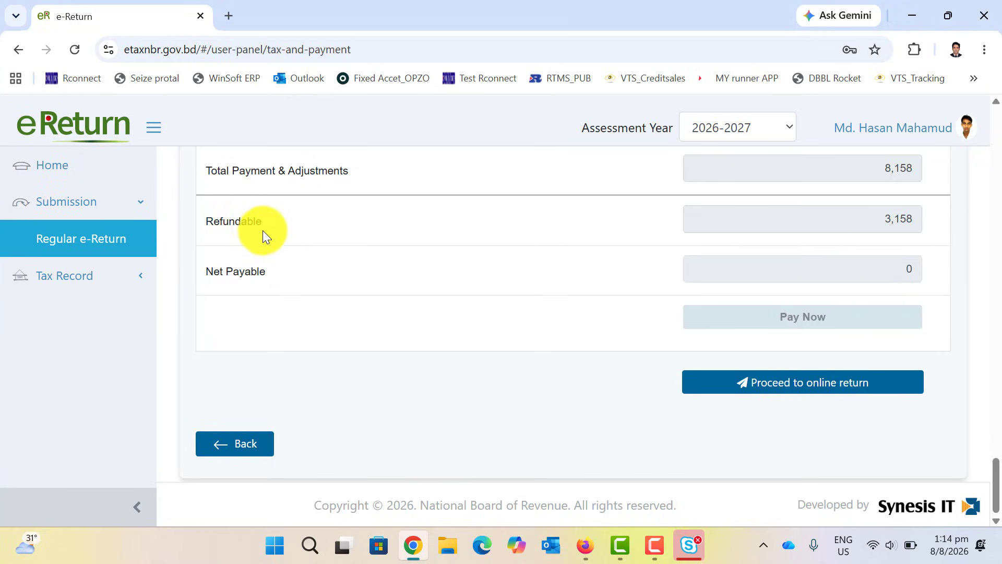
{"action": "scroll", "coordinate": [875, 234], "scroll_direction": "up", "scroll_amount": 3}
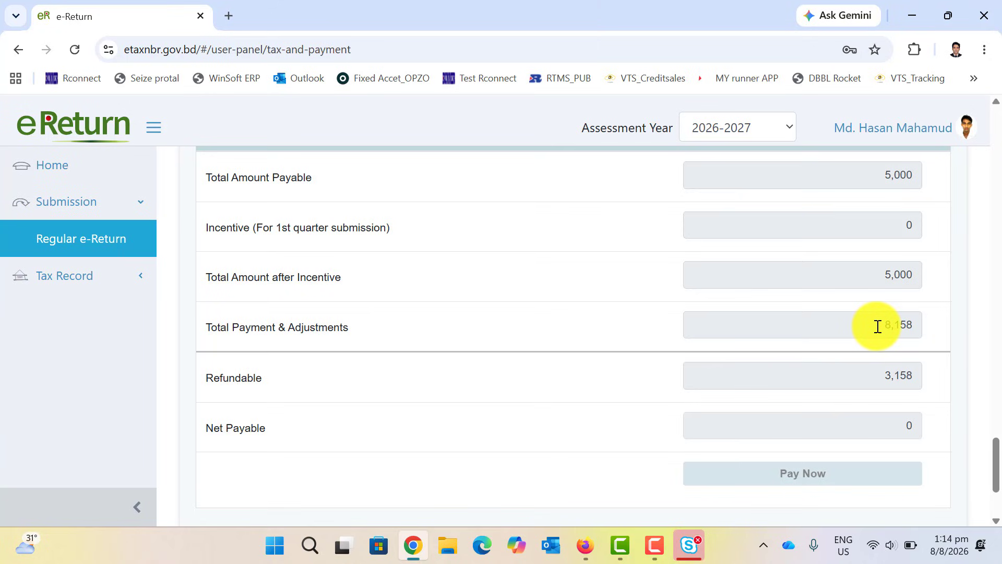
{"action": "scroll", "coordinate": [878, 326], "scroll_direction": "up", "scroll_amount": 3}
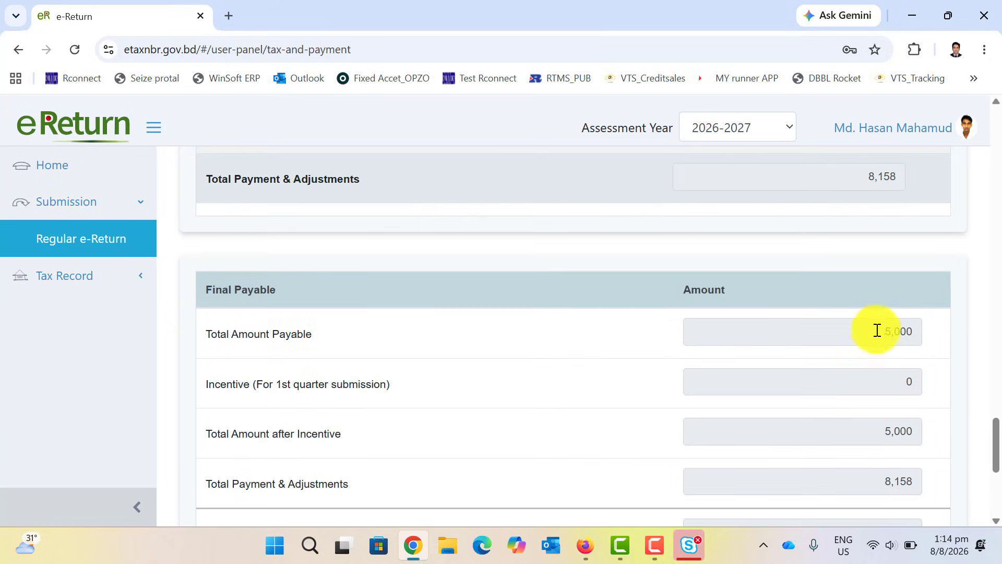
Highlight Total Amount Payable 5,000 and Total Payment & Adjustments 8,158, then choose Update Tax Payment Status.
{"action": "left_click_drag", "start_coordinate": [874, 331], "coordinate": [909, 333]}
{"action": "scroll", "coordinate": [787, 362], "scroll_direction": "up", "scroll_amount": 3}
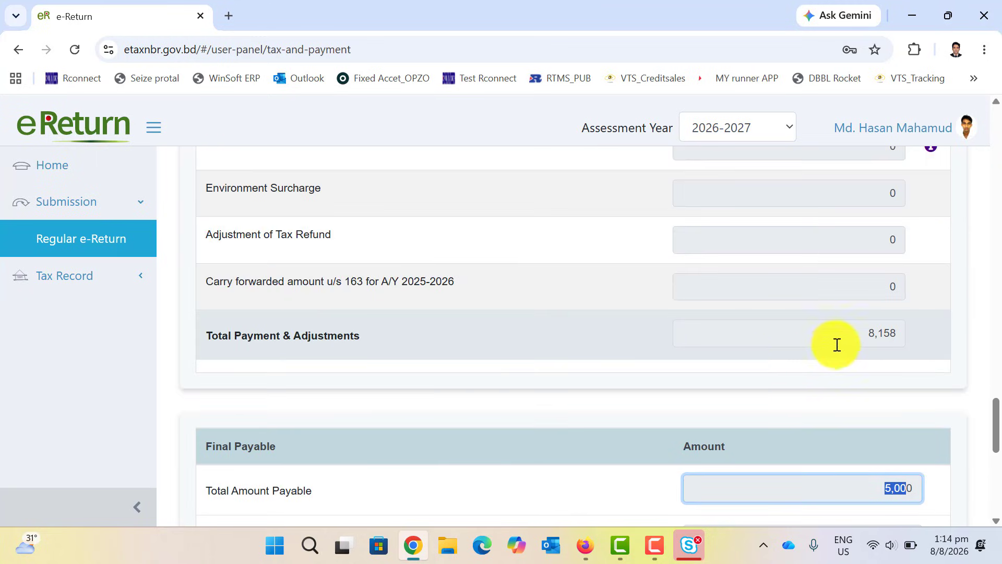
{"action": "left_click_drag", "start_coordinate": [868, 331], "coordinate": [885, 332]}
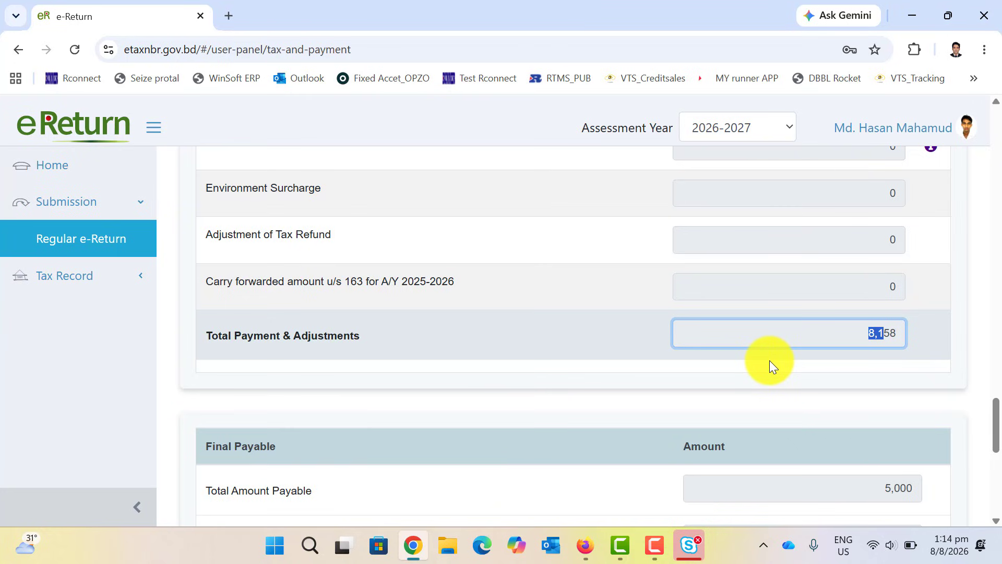
{"action": "scroll", "coordinate": [770, 361], "scroll_direction": "up", "scroll_amount": 8}
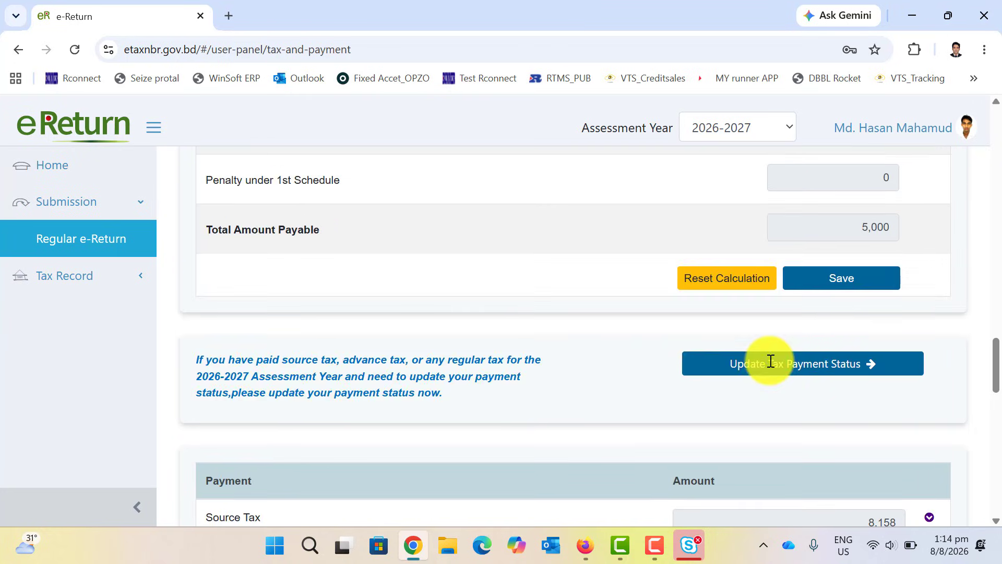
{"action": "scroll", "coordinate": [770, 360], "scroll_direction": "up", "scroll_amount": 15}
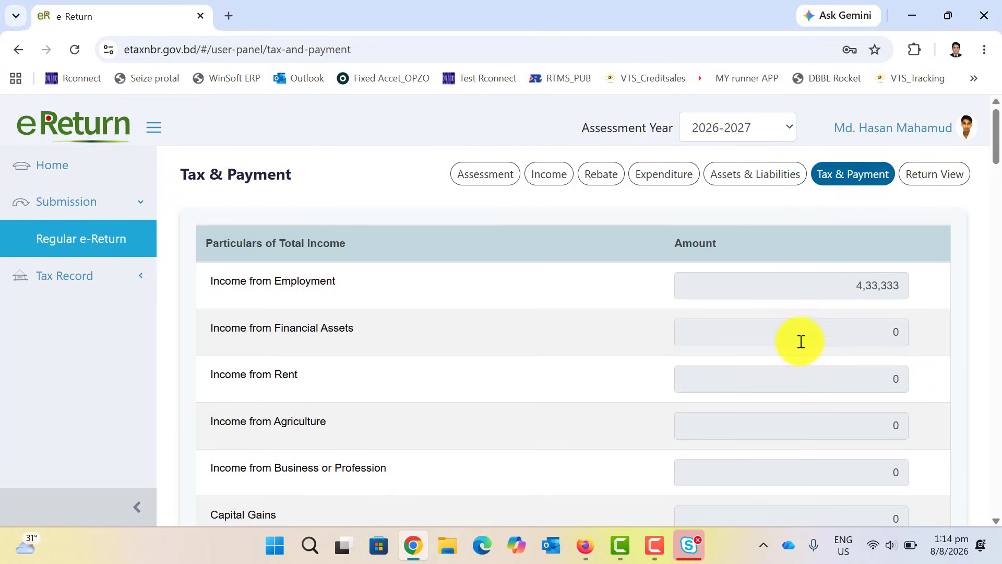
{"action": "scroll", "coordinate": [801, 342], "scroll_direction": "down", "scroll_amount": 18}
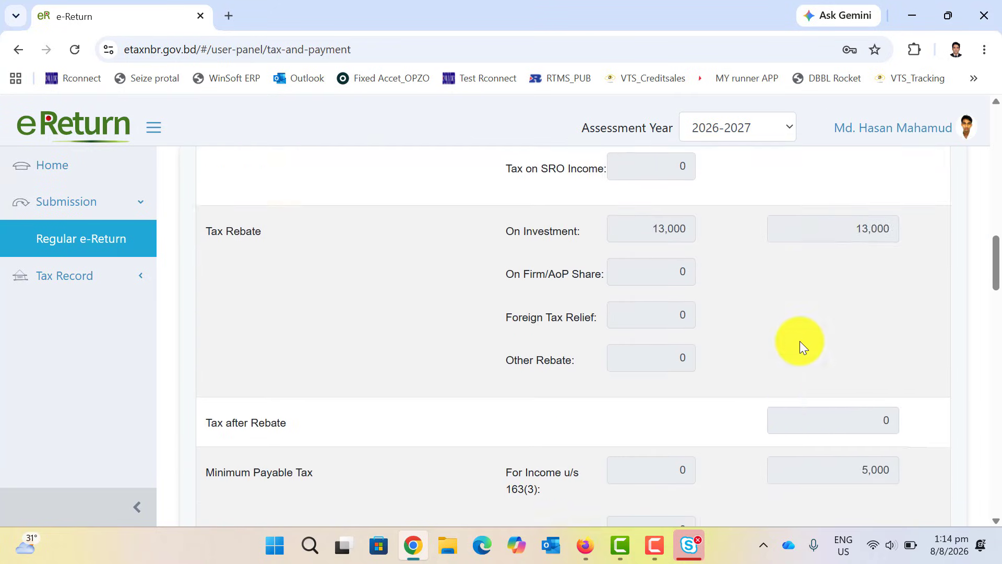
{"action": "scroll", "coordinate": [799, 340], "scroll_direction": "down", "scroll_amount": 14}
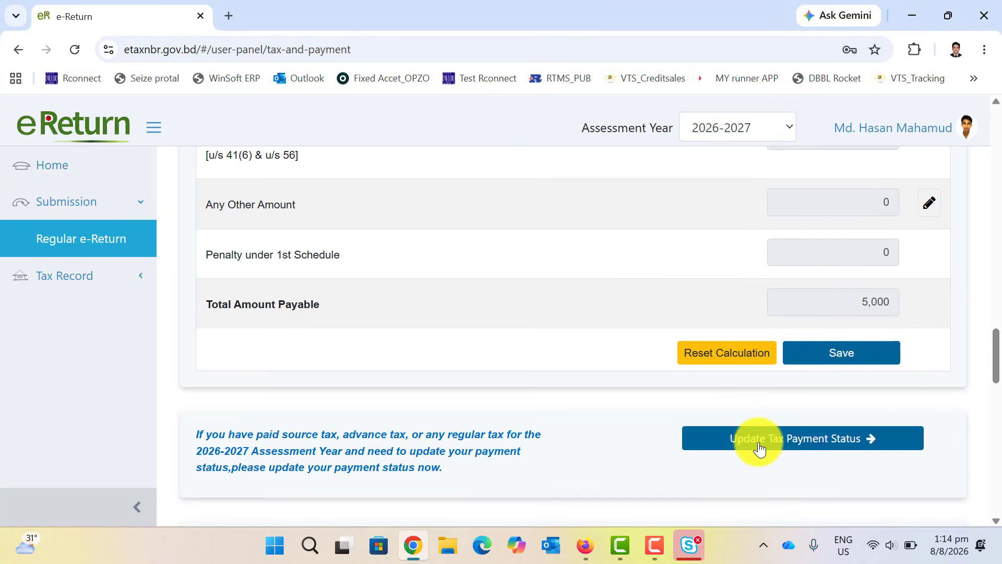
{"action": "left_click", "coordinate": [787, 441]}
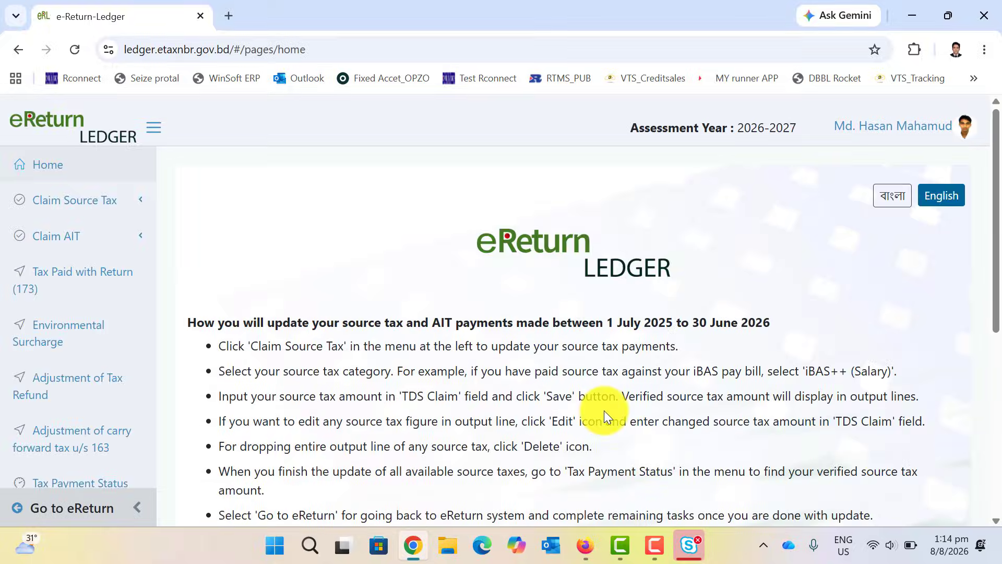
Expand Claim Source Tax and open Salary (Others), listing the 8,158 certificate claim.
{"action": "scroll", "coordinate": [605, 408], "scroll_direction": "down", "scroll_amount": 8}
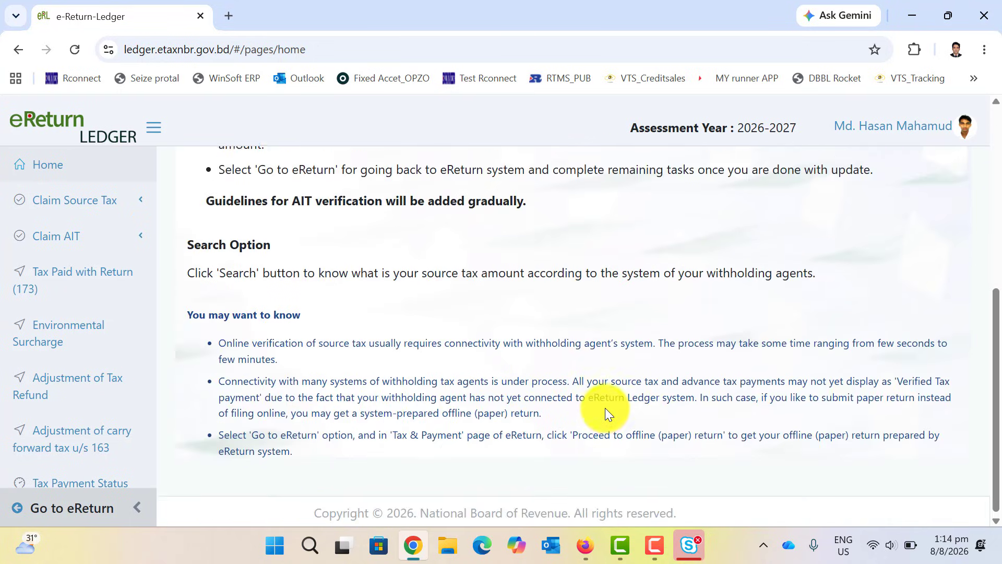
{"action": "scroll", "coordinate": [606, 408], "scroll_direction": "up", "scroll_amount": 8}
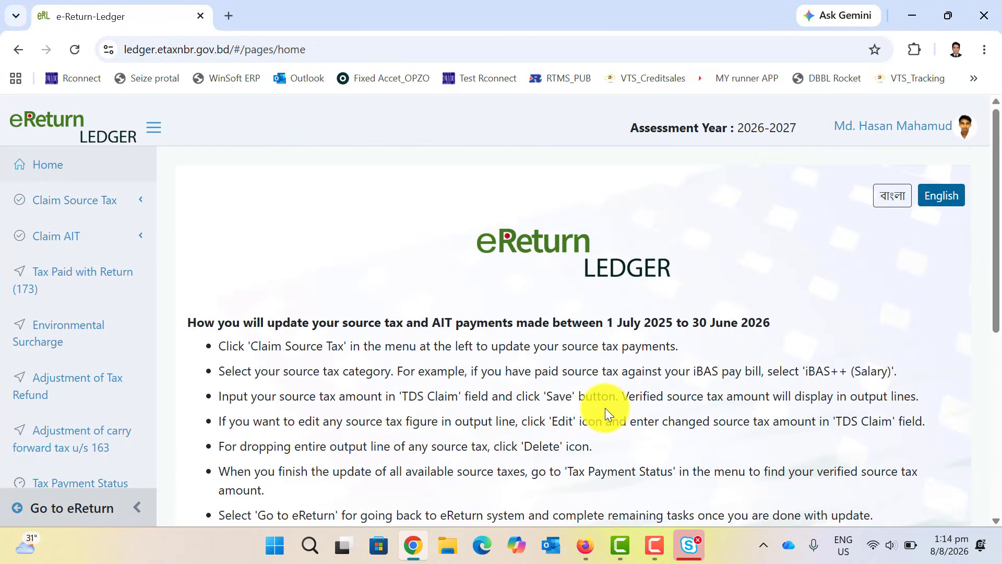
{"action": "left_click", "coordinate": [76, 205]}
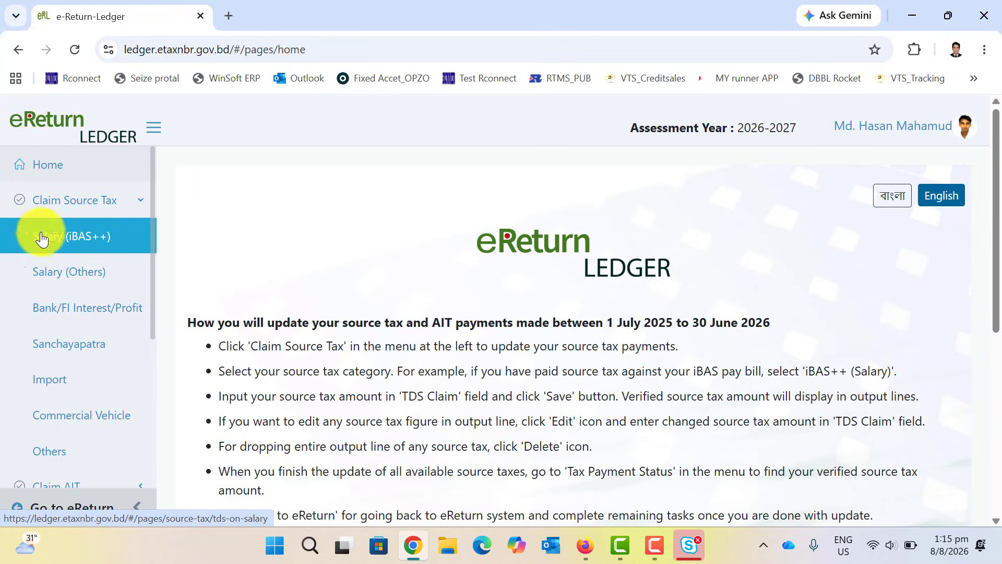
{"action": "left_click", "coordinate": [64, 274]}
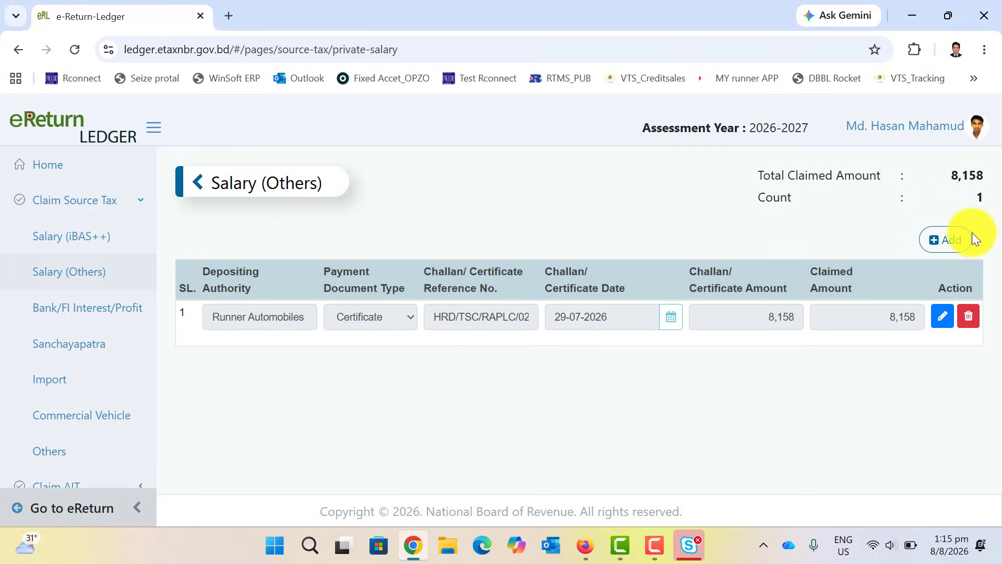
Add a second claim row with authority 'x', type Certificate, and reference 123456yui.
{"action": "left_click", "coordinate": [951, 236]}
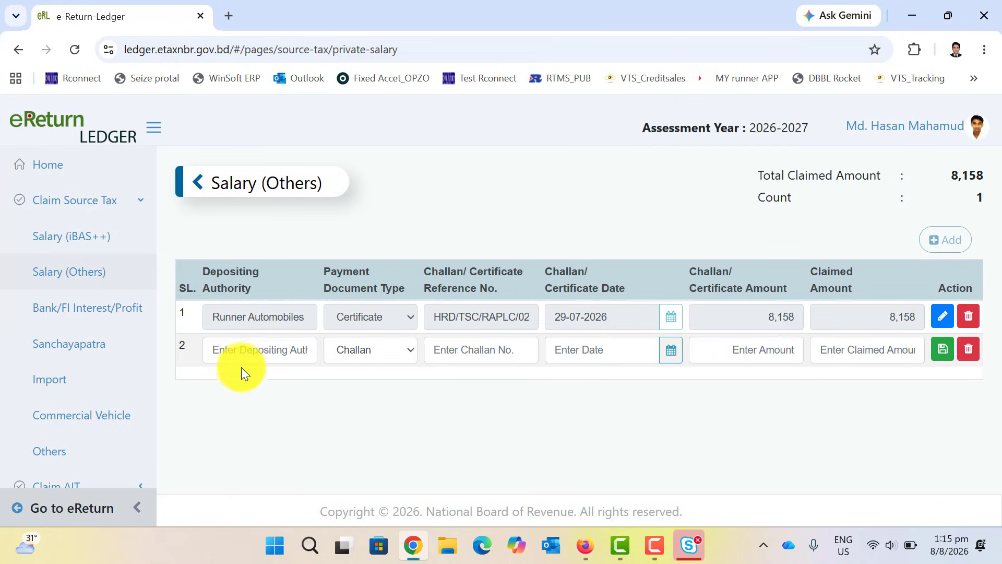
{"action": "left_click", "coordinate": [290, 353]}
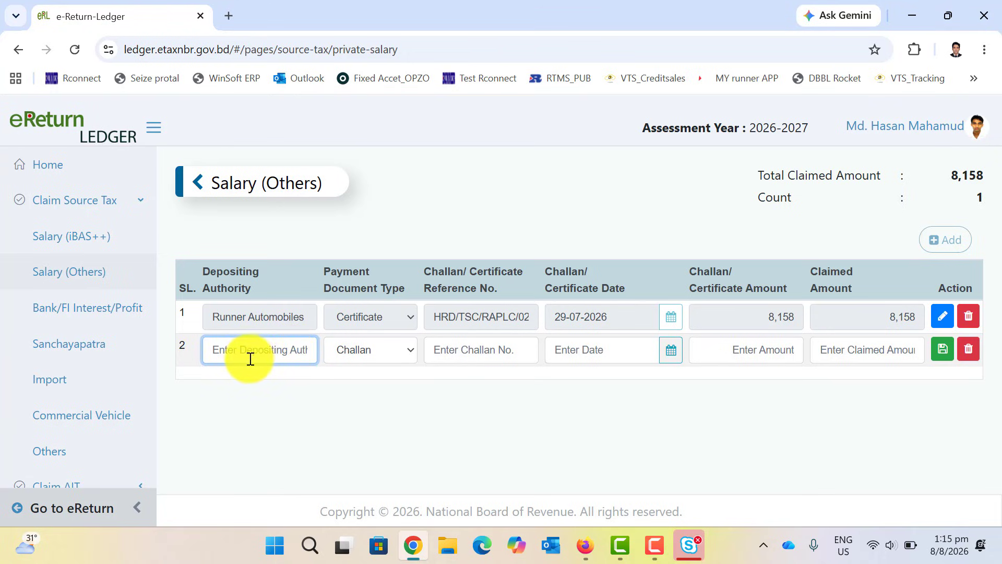
{"action": "left_click", "coordinate": [356, 354]}
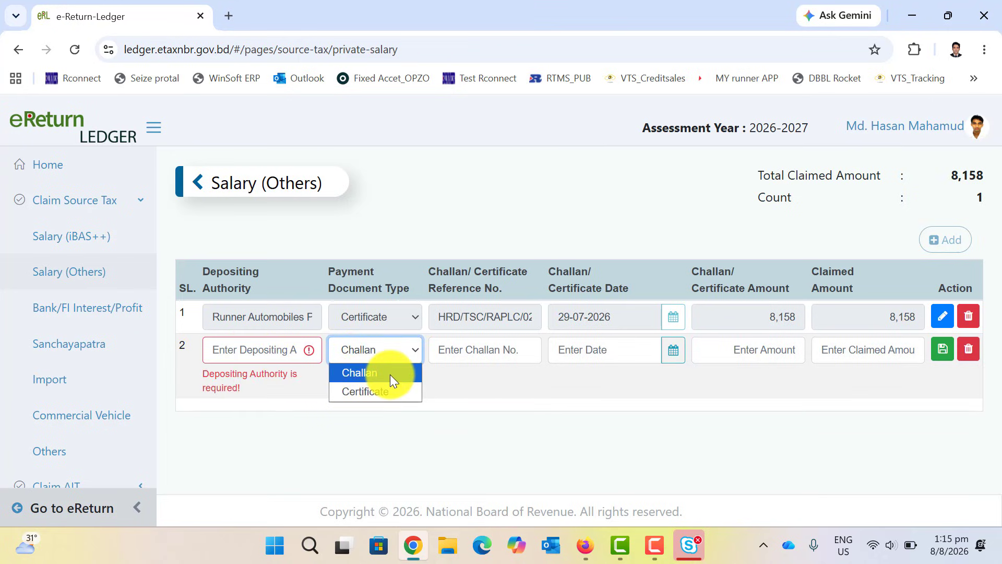
{"action": "left_click", "coordinate": [272, 352]}
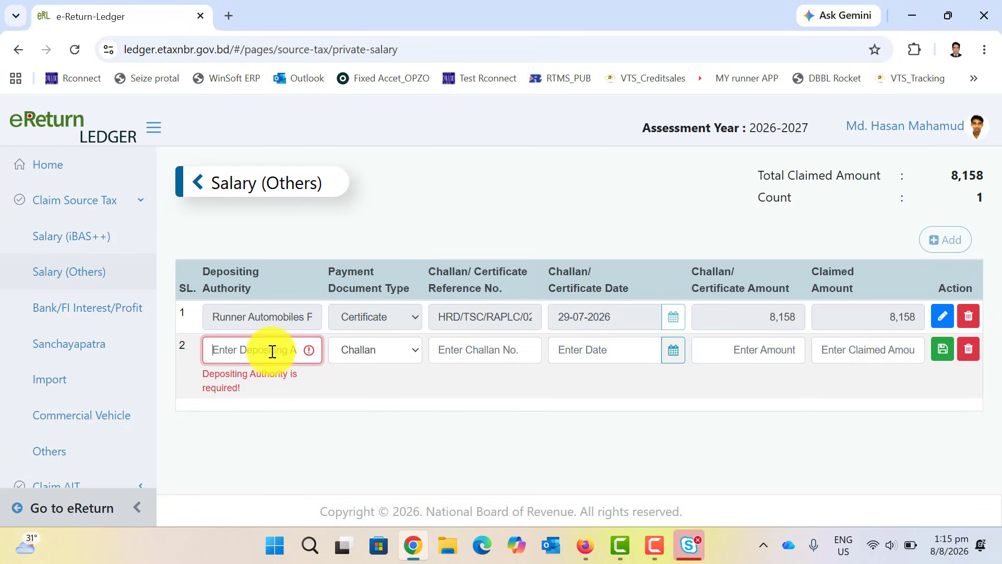
{"action": "type", "text": "x"}
{"action": "left_click", "coordinate": [362, 348]}
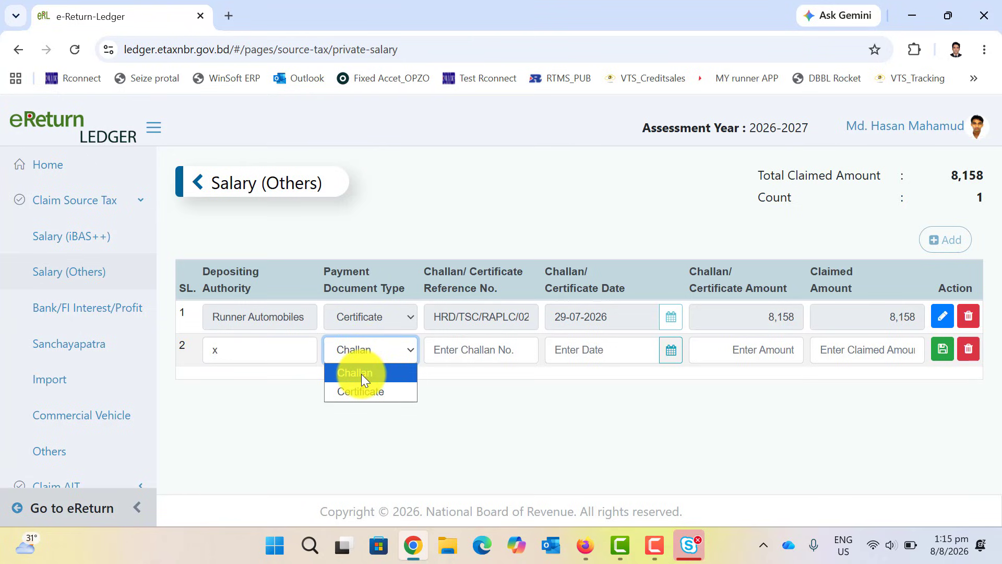
{"action": "left_click", "coordinate": [362, 374]}
{"action": "left_click", "coordinate": [385, 347]}
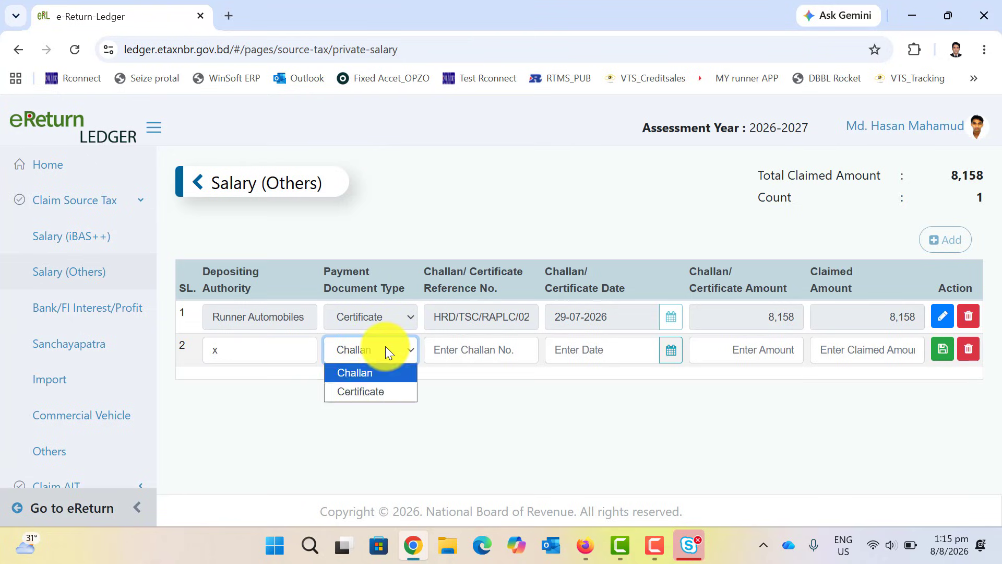
{"action": "left_click", "coordinate": [362, 391]}
{"action": "left_click", "coordinate": [481, 351]}
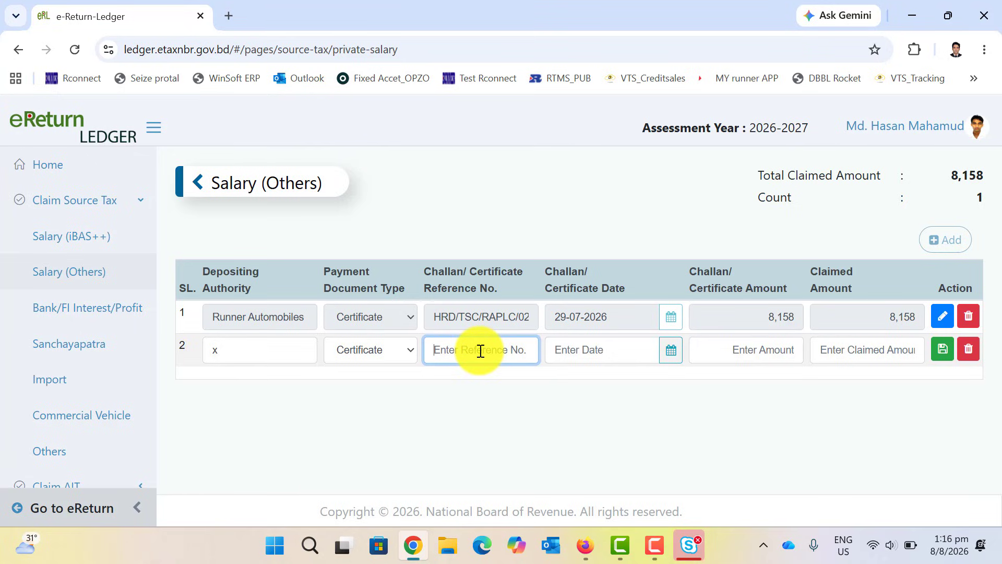
{"action": "type", "text": "123456yui"}
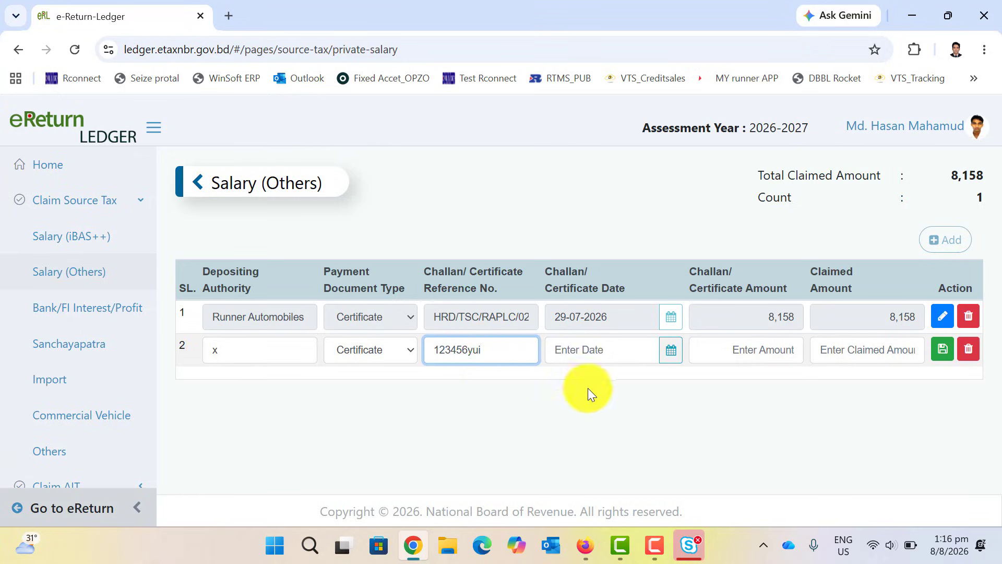
Set row 2's certificate date to 31-07-2026 and move to its amount field.
{"action": "left_click", "coordinate": [672, 351]}
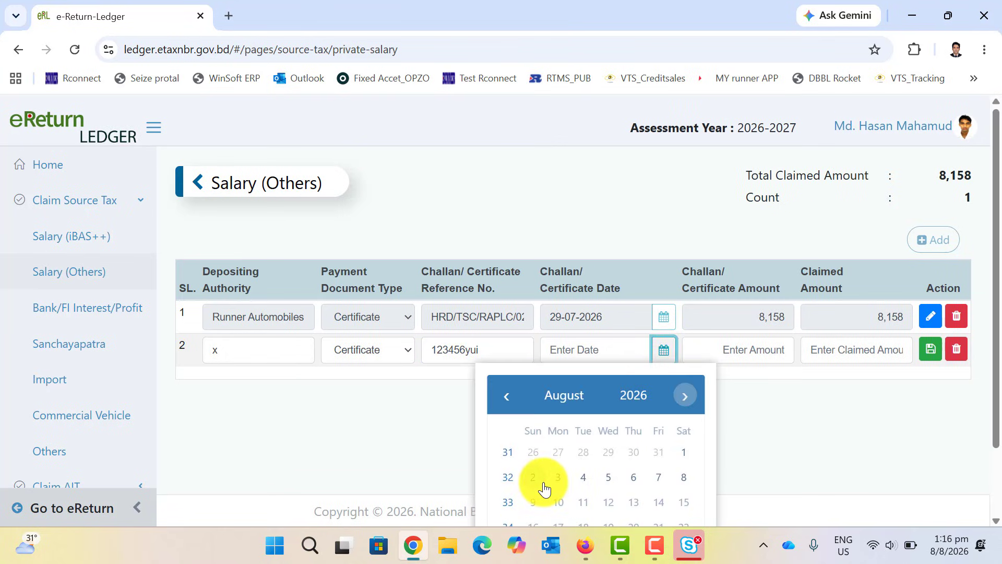
{"action": "left_click", "coordinate": [506, 397]}
{"action": "left_click", "coordinate": [505, 396]}
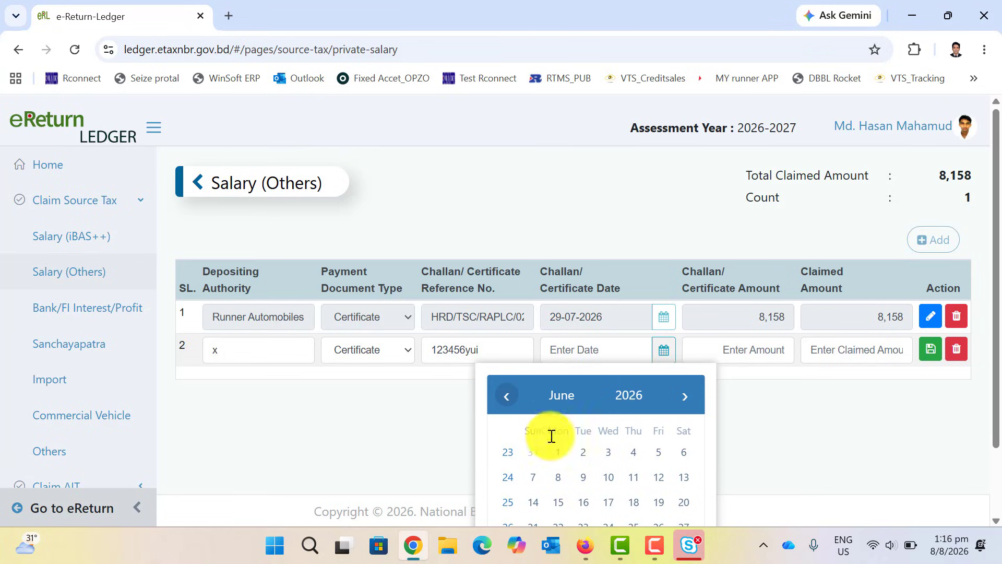
{"action": "left_click", "coordinate": [684, 398]}
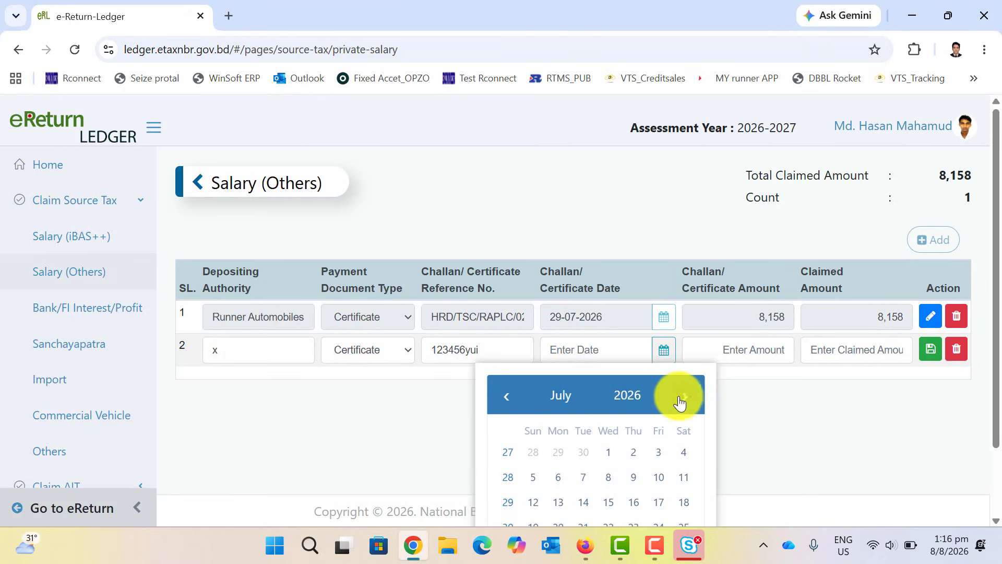
{"action": "scroll", "coordinate": [660, 496], "scroll_direction": "down", "scroll_amount": 1}
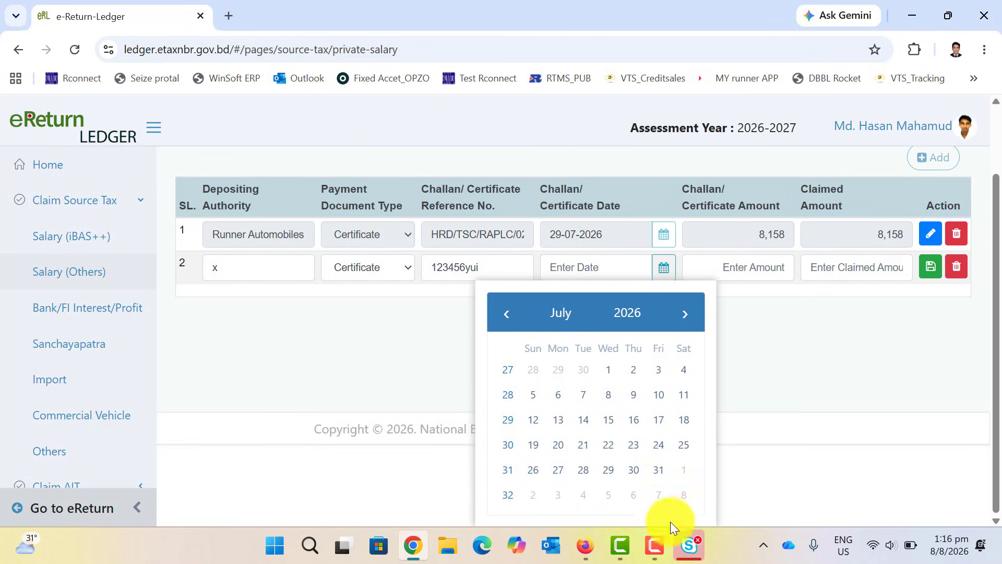
{"action": "left_click", "coordinate": [657, 473]}
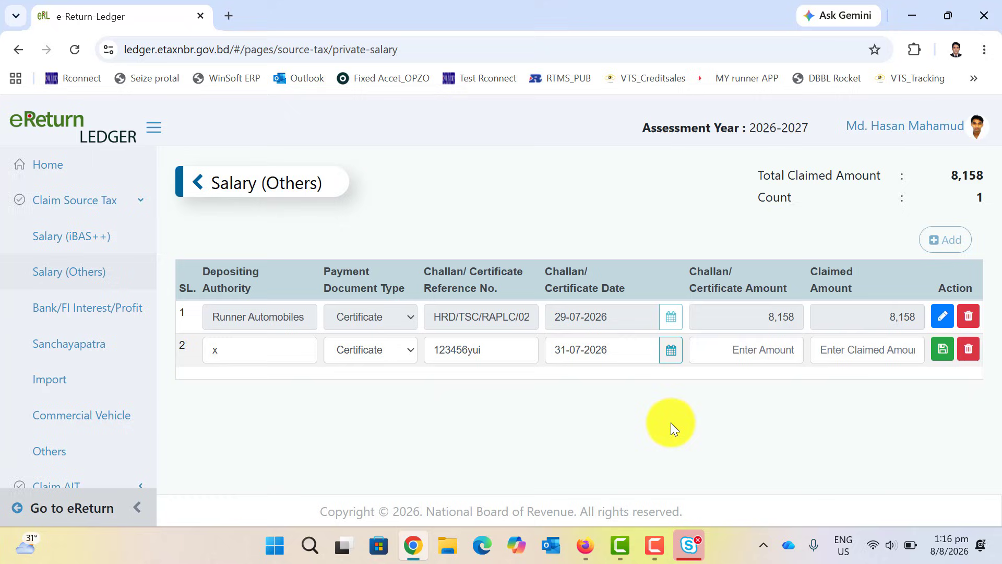
{"action": "left_click", "coordinate": [733, 346]}
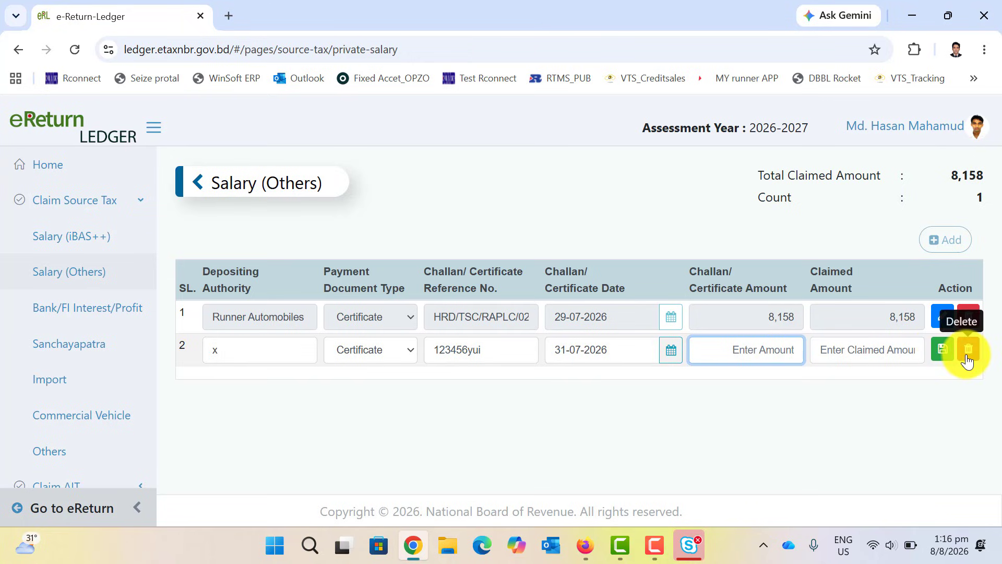
Delete the unfinished second claim row and go back to the eReturn portal.
{"action": "left_click", "coordinate": [967, 360]}
{"action": "left_click", "coordinate": [578, 219]}
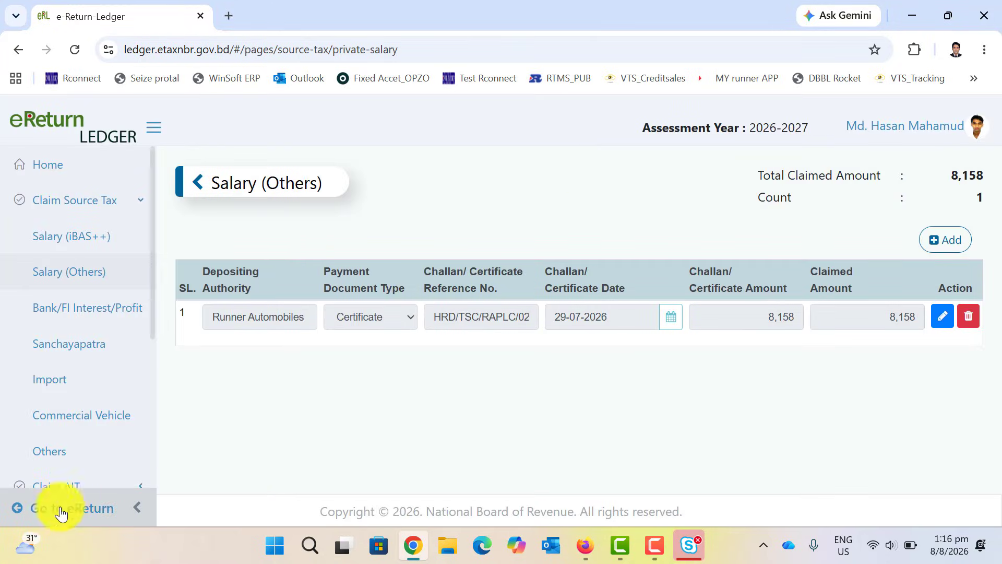
{"action": "left_click", "coordinate": [60, 512]}
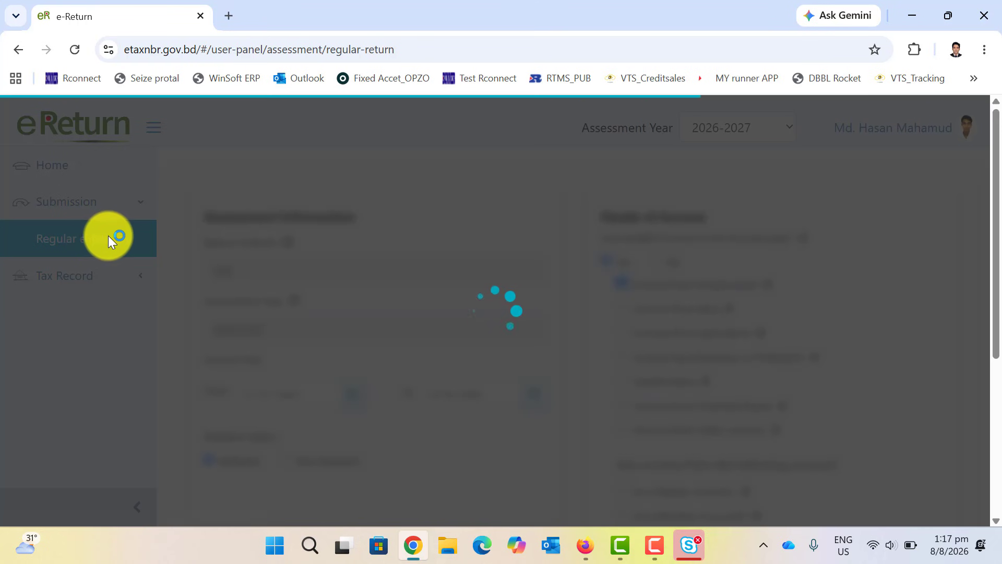
Continue past Assessment and Additional Information, and save the Employment income page.
{"action": "scroll", "coordinate": [434, 291], "scroll_direction": "down", "scroll_amount": 5}
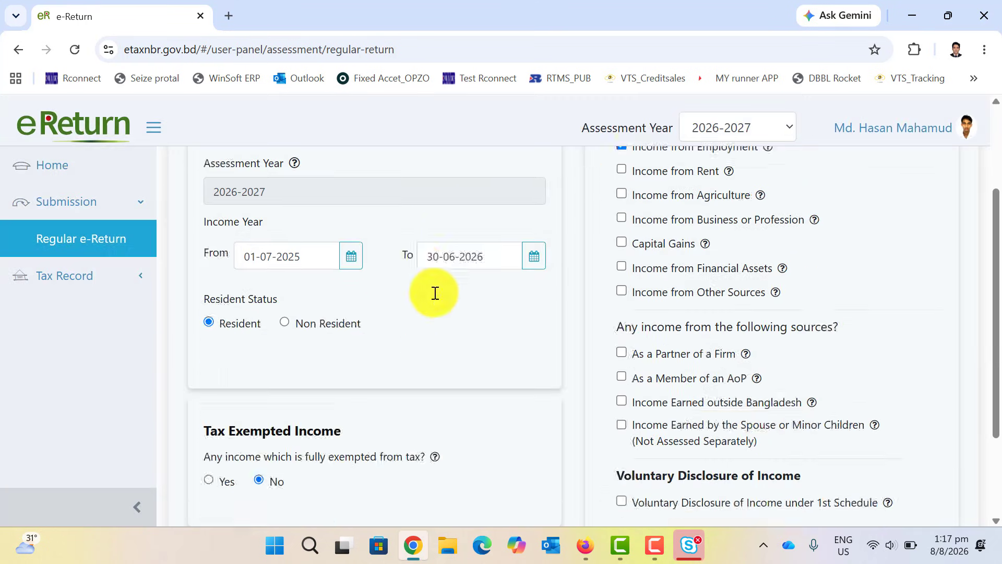
{"action": "left_click", "coordinate": [884, 453]}
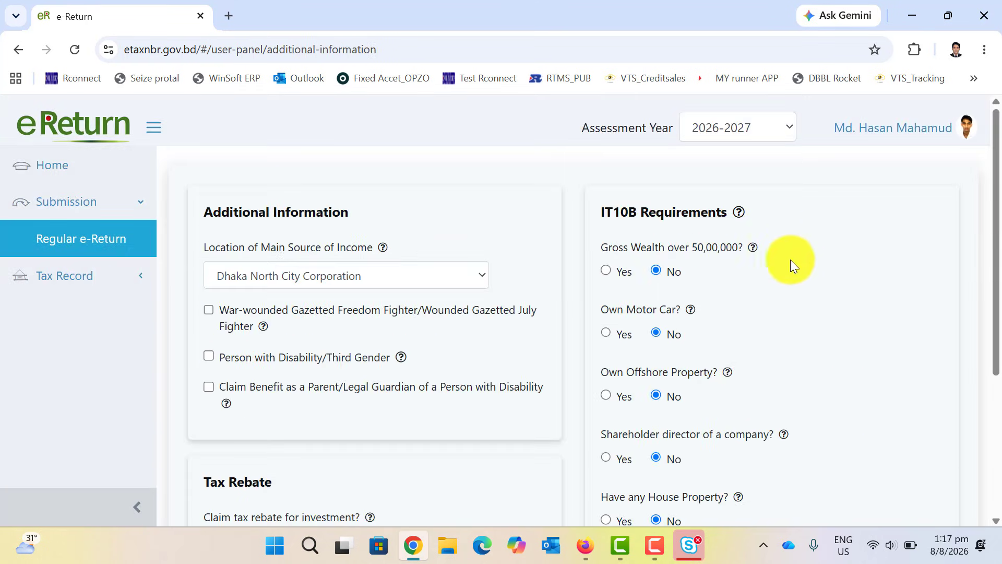
{"action": "scroll", "coordinate": [889, 423], "scroll_direction": "down", "scroll_amount": 5}
{"action": "left_click", "coordinate": [869, 450]}
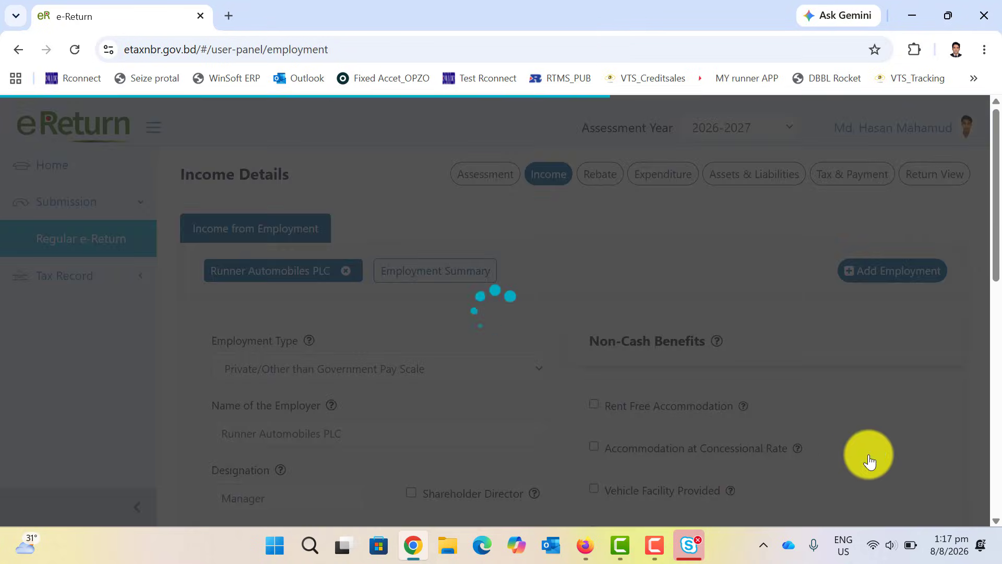
{"action": "scroll", "coordinate": [825, 437], "scroll_direction": "down", "scroll_amount": 10}
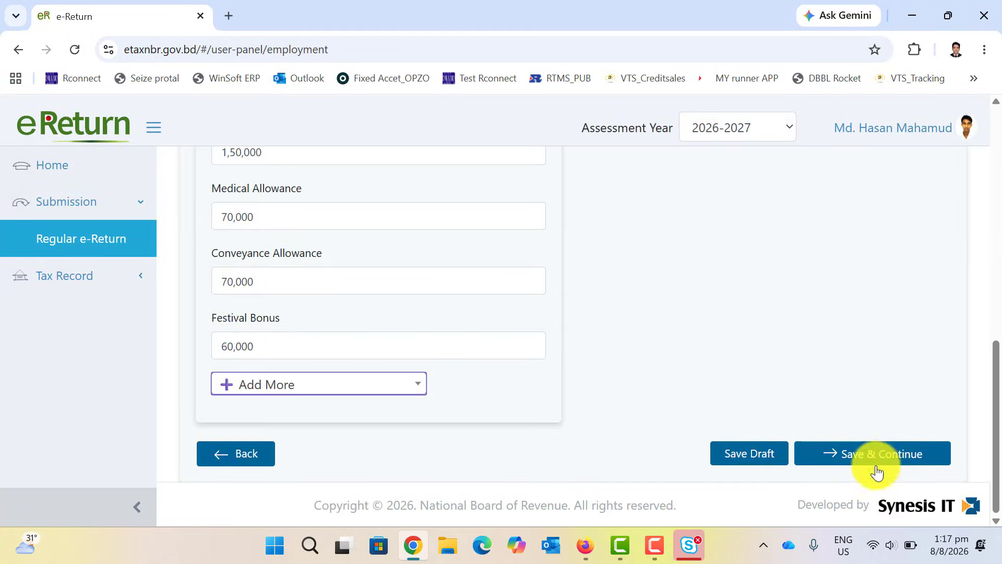
{"action": "left_click", "coordinate": [857, 445]}
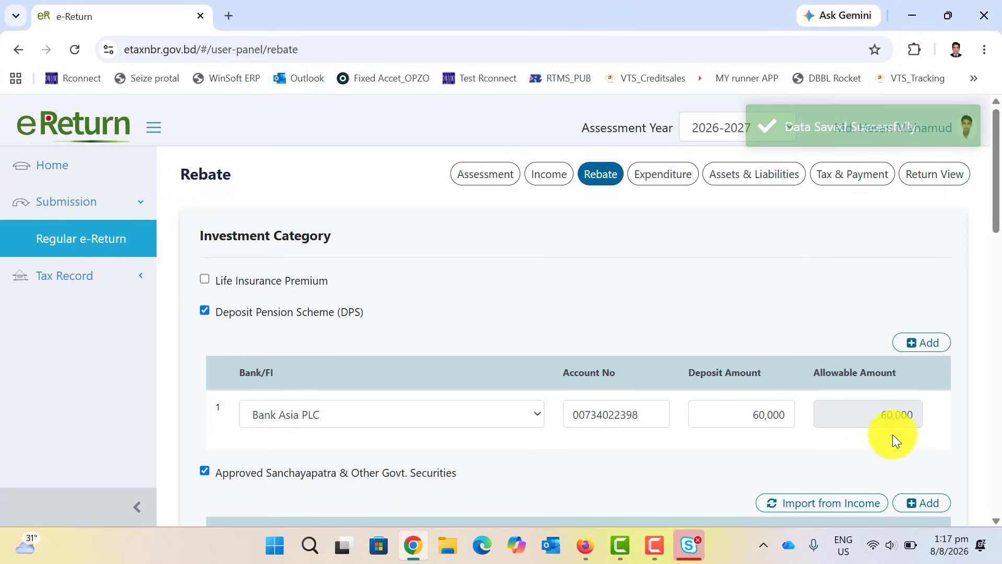
Open Tax & Payment and scroll to Payment, where Source Tax shows 8,158.
{"action": "scroll", "coordinate": [892, 433], "scroll_direction": "down", "scroll_amount": 6}
{"action": "scroll", "coordinate": [892, 433], "scroll_direction": "up", "scroll_amount": 8}
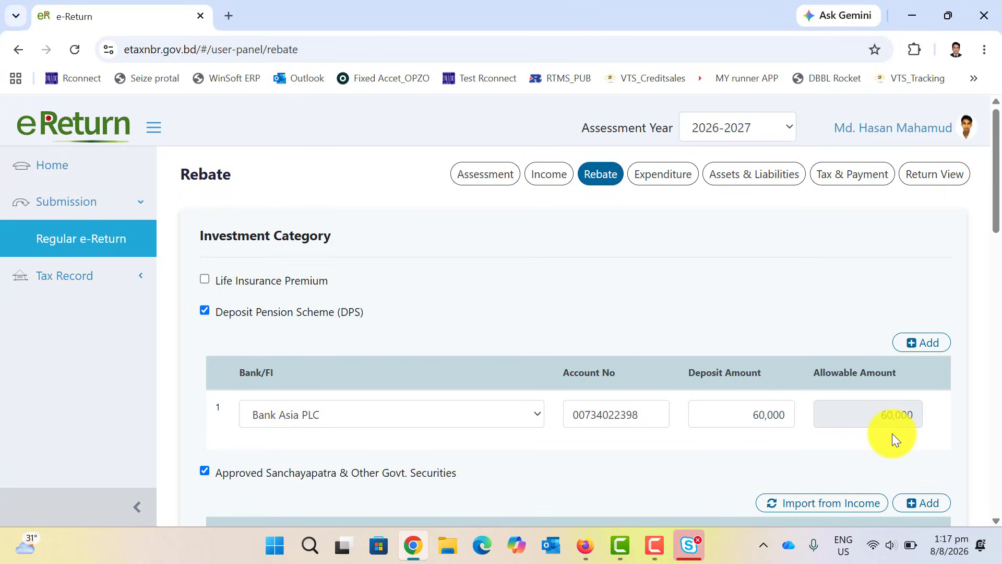
{"action": "left_click", "coordinate": [835, 172]}
{"action": "scroll", "coordinate": [703, 343], "scroll_direction": "down", "scroll_amount": 15}
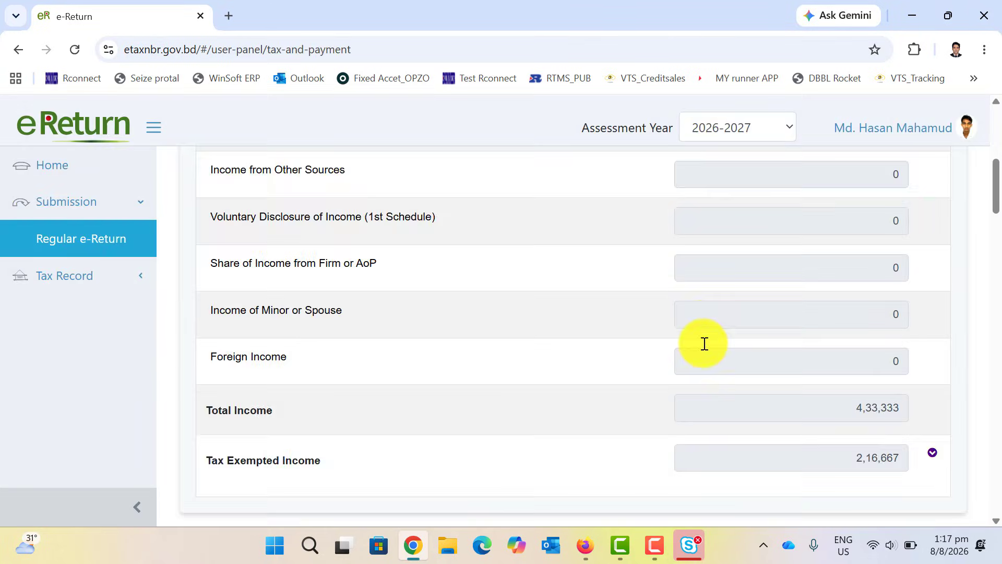
{"action": "scroll", "coordinate": [704, 343], "scroll_direction": "down", "scroll_amount": 15}
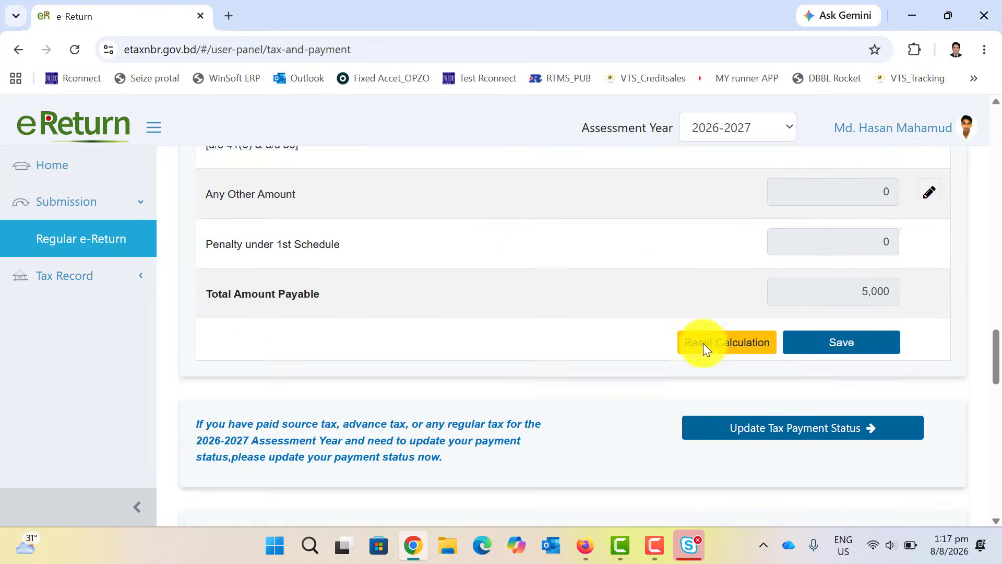
{"action": "scroll", "coordinate": [704, 342], "scroll_direction": "down", "scroll_amount": 2}
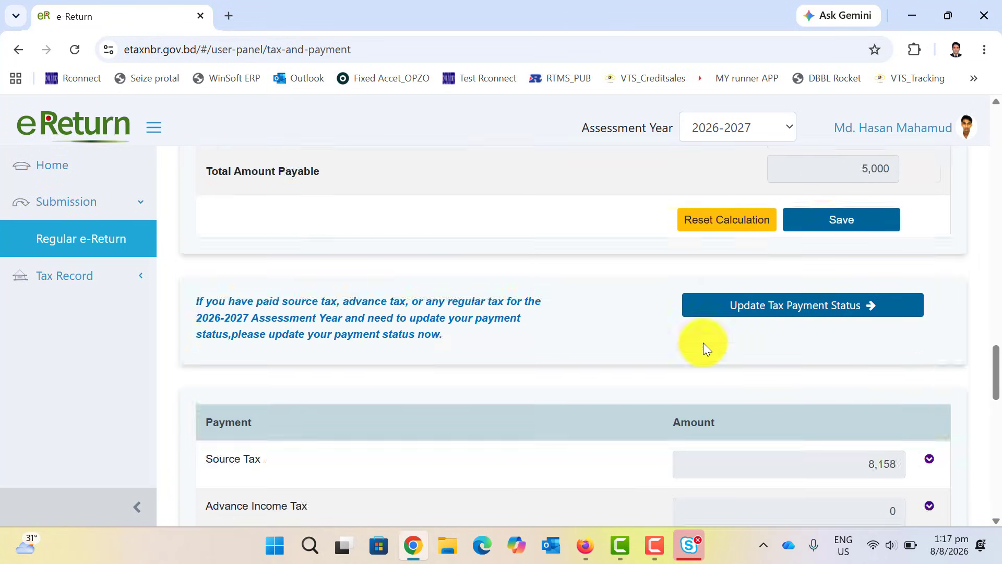
{"action": "scroll", "coordinate": [703, 343], "scroll_direction": "up", "scroll_amount": 3}
{"action": "scroll", "coordinate": [822, 329], "scroll_direction": "down", "scroll_amount": 6}
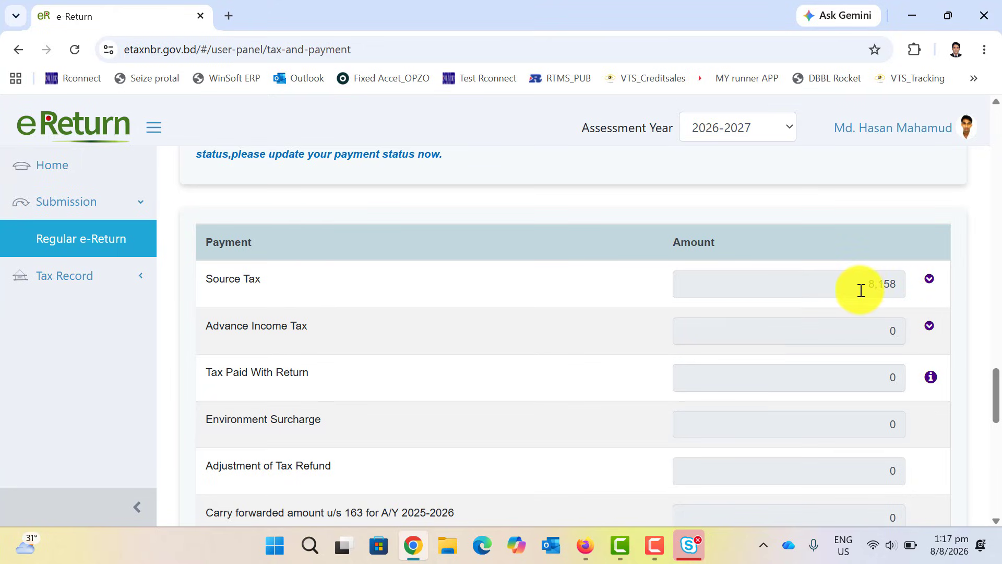
Expand the Source Tax breakdown, then highlight the 5,000 Total Amount Payable and 3,158 Refundable.
{"action": "left_click", "coordinate": [898, 284]}
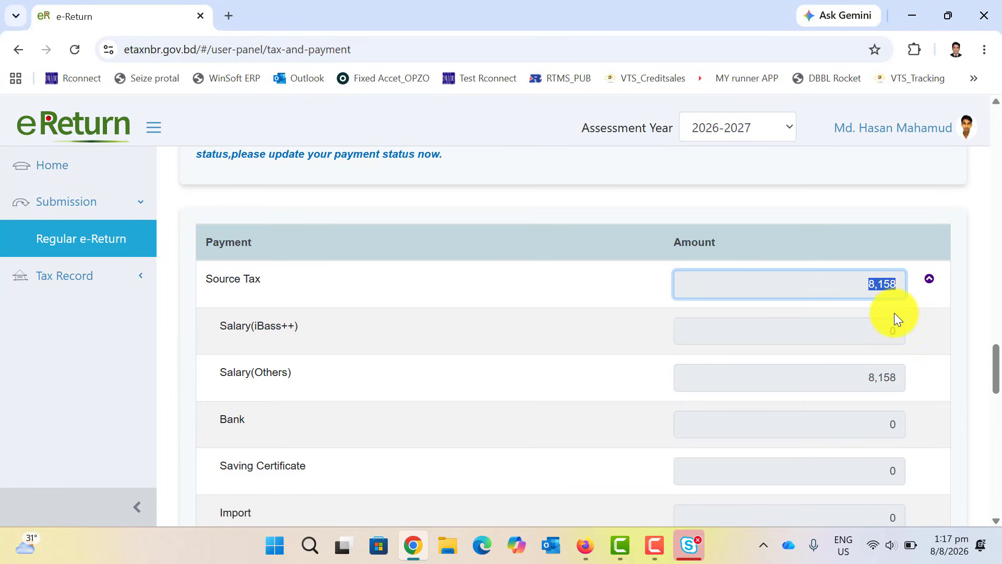
{"action": "scroll", "coordinate": [894, 312], "scroll_direction": "down", "scroll_amount": 5}
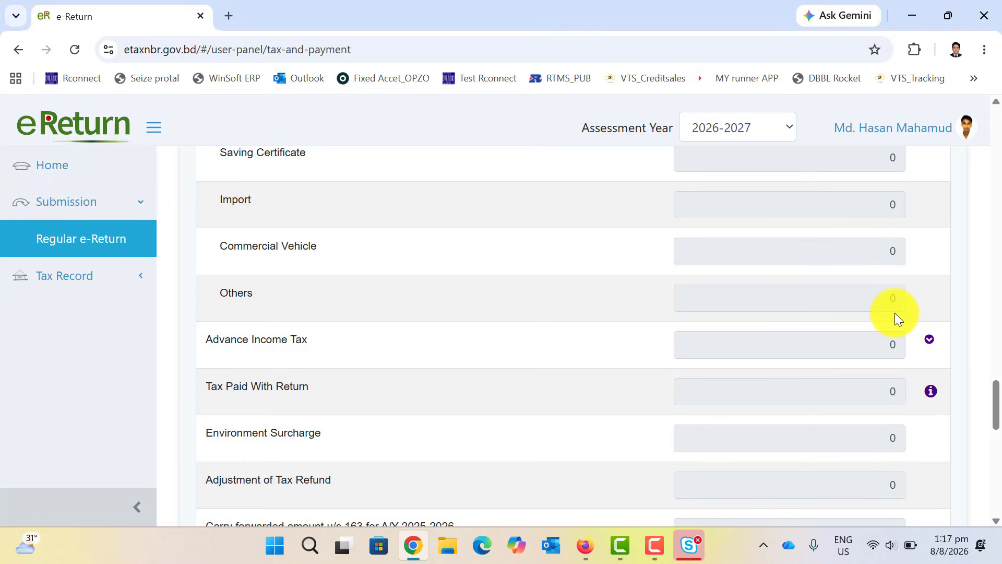
{"action": "scroll", "coordinate": [895, 312], "scroll_direction": "down", "scroll_amount": 4}
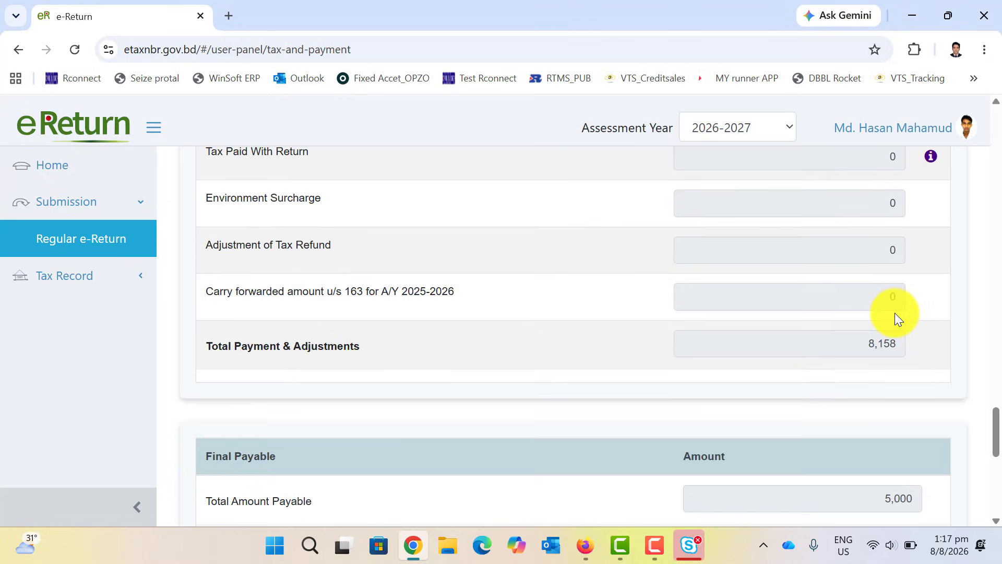
{"action": "scroll", "coordinate": [894, 312], "scroll_direction": "down", "scroll_amount": 4}
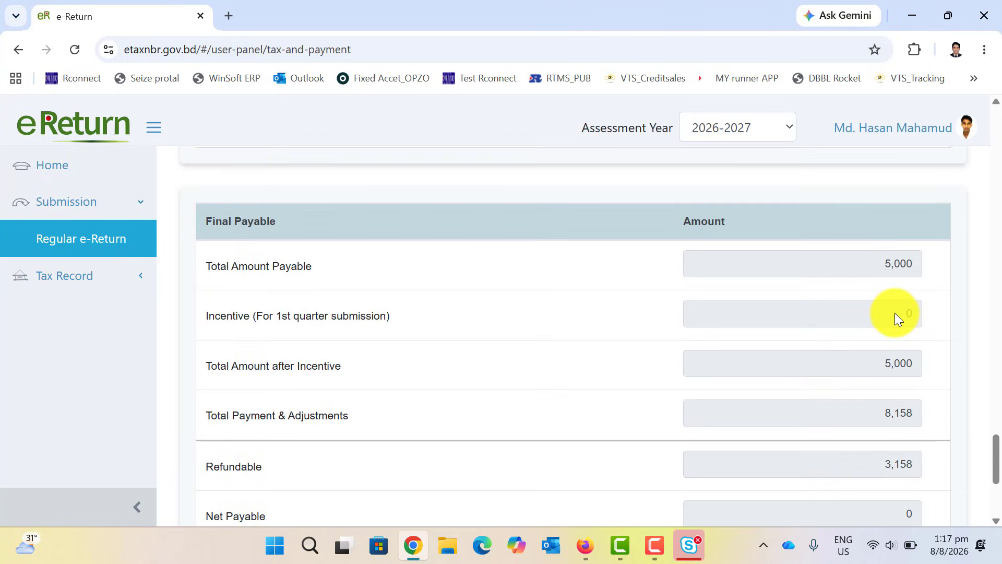
{"action": "left_click_drag", "start_coordinate": [877, 264], "coordinate": [925, 262]}
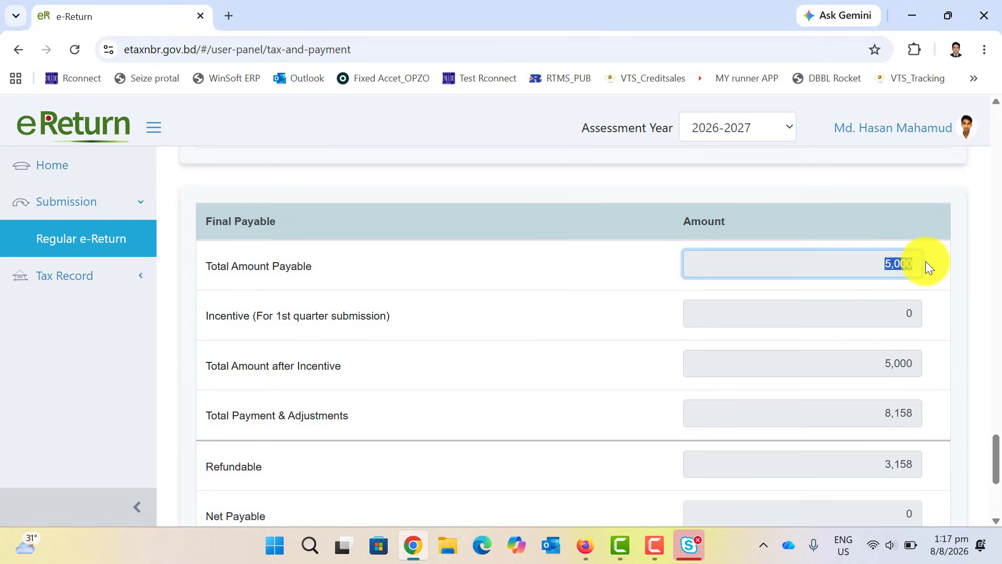
{"action": "scroll", "coordinate": [806, 363], "scroll_direction": "down", "scroll_amount": 4}
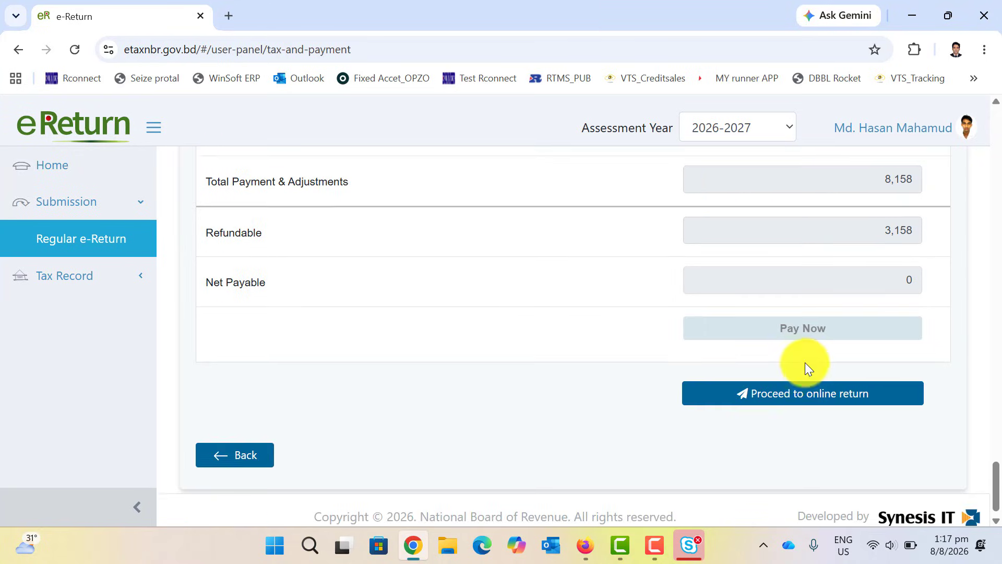
{"action": "scroll", "coordinate": [836, 329], "scroll_direction": "up", "scroll_amount": 1}
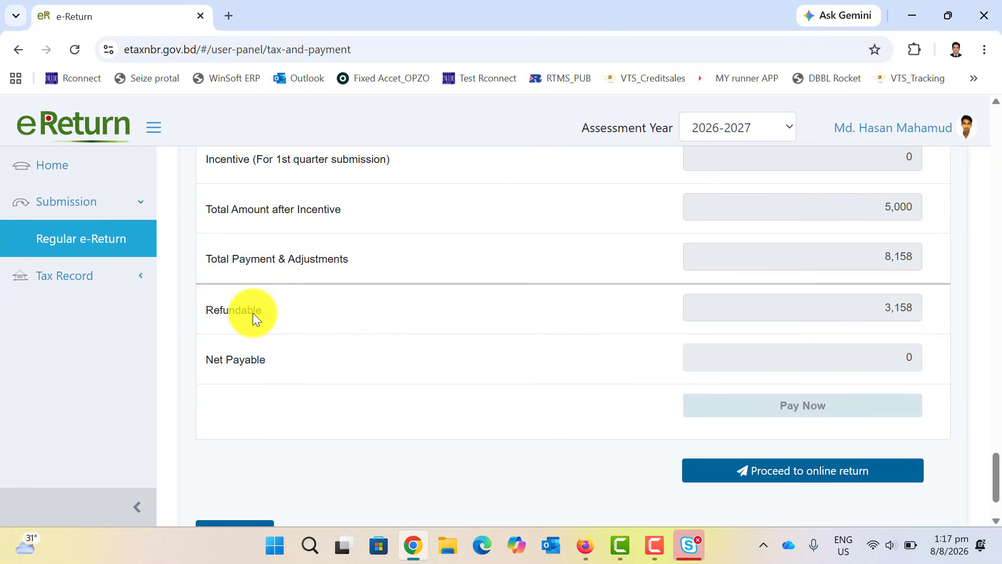
{"action": "left_click_drag", "start_coordinate": [886, 308], "coordinate": [934, 308]}
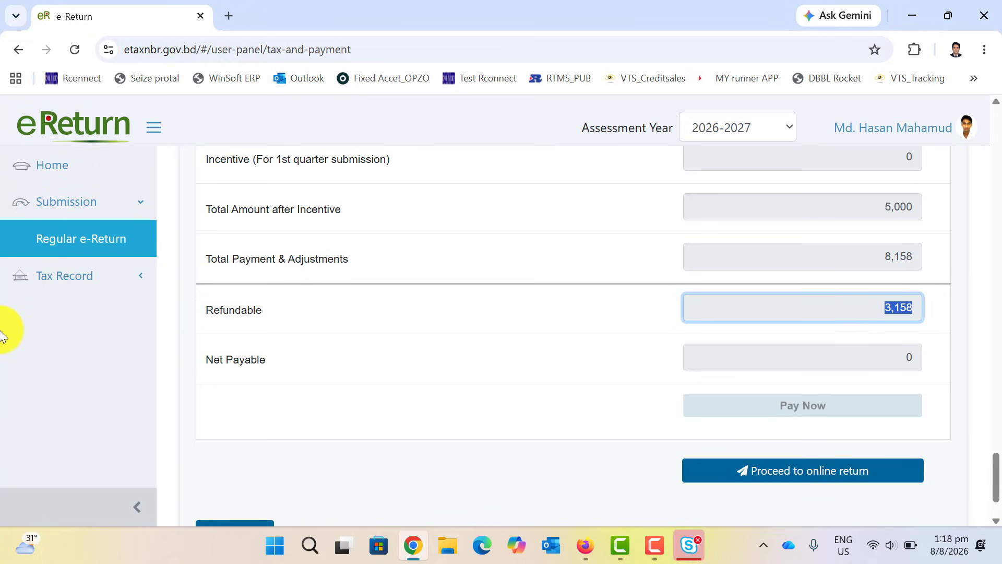
Expand Tax Record to reveal TIN Certificate, Certificate Status and Acknowledgement.
{"action": "left_click", "coordinate": [77, 285]}
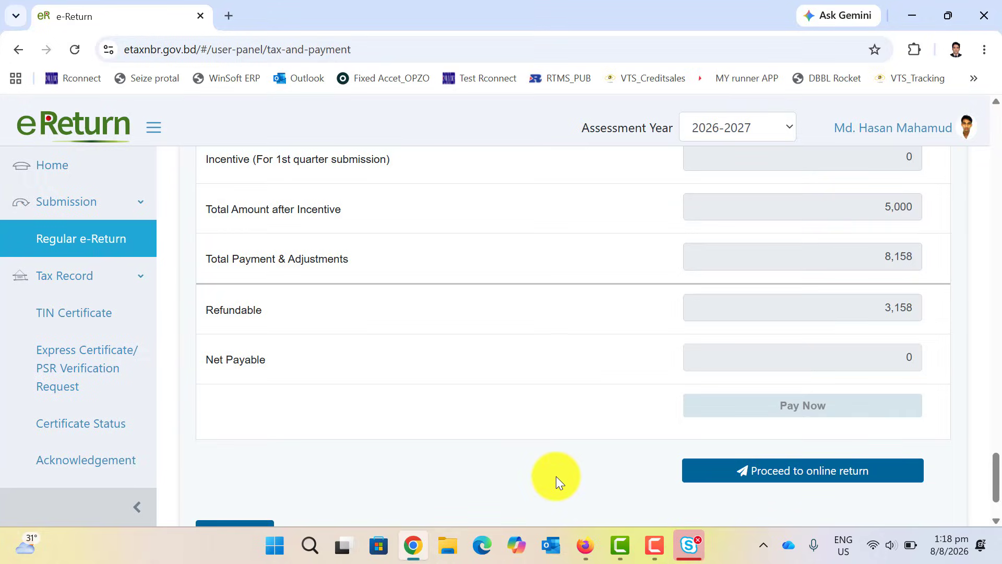
{"action": "left_click", "coordinate": [653, 545]}
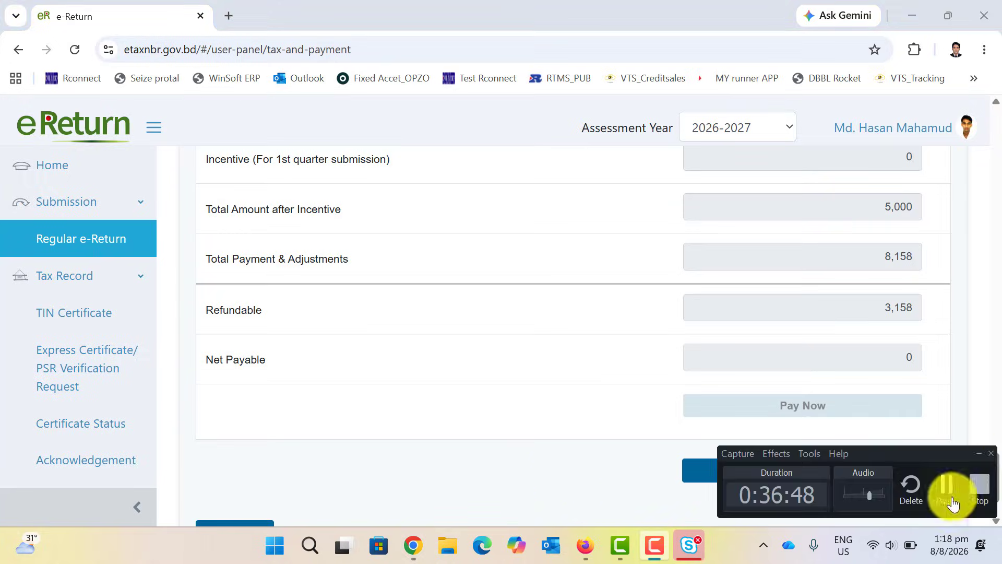